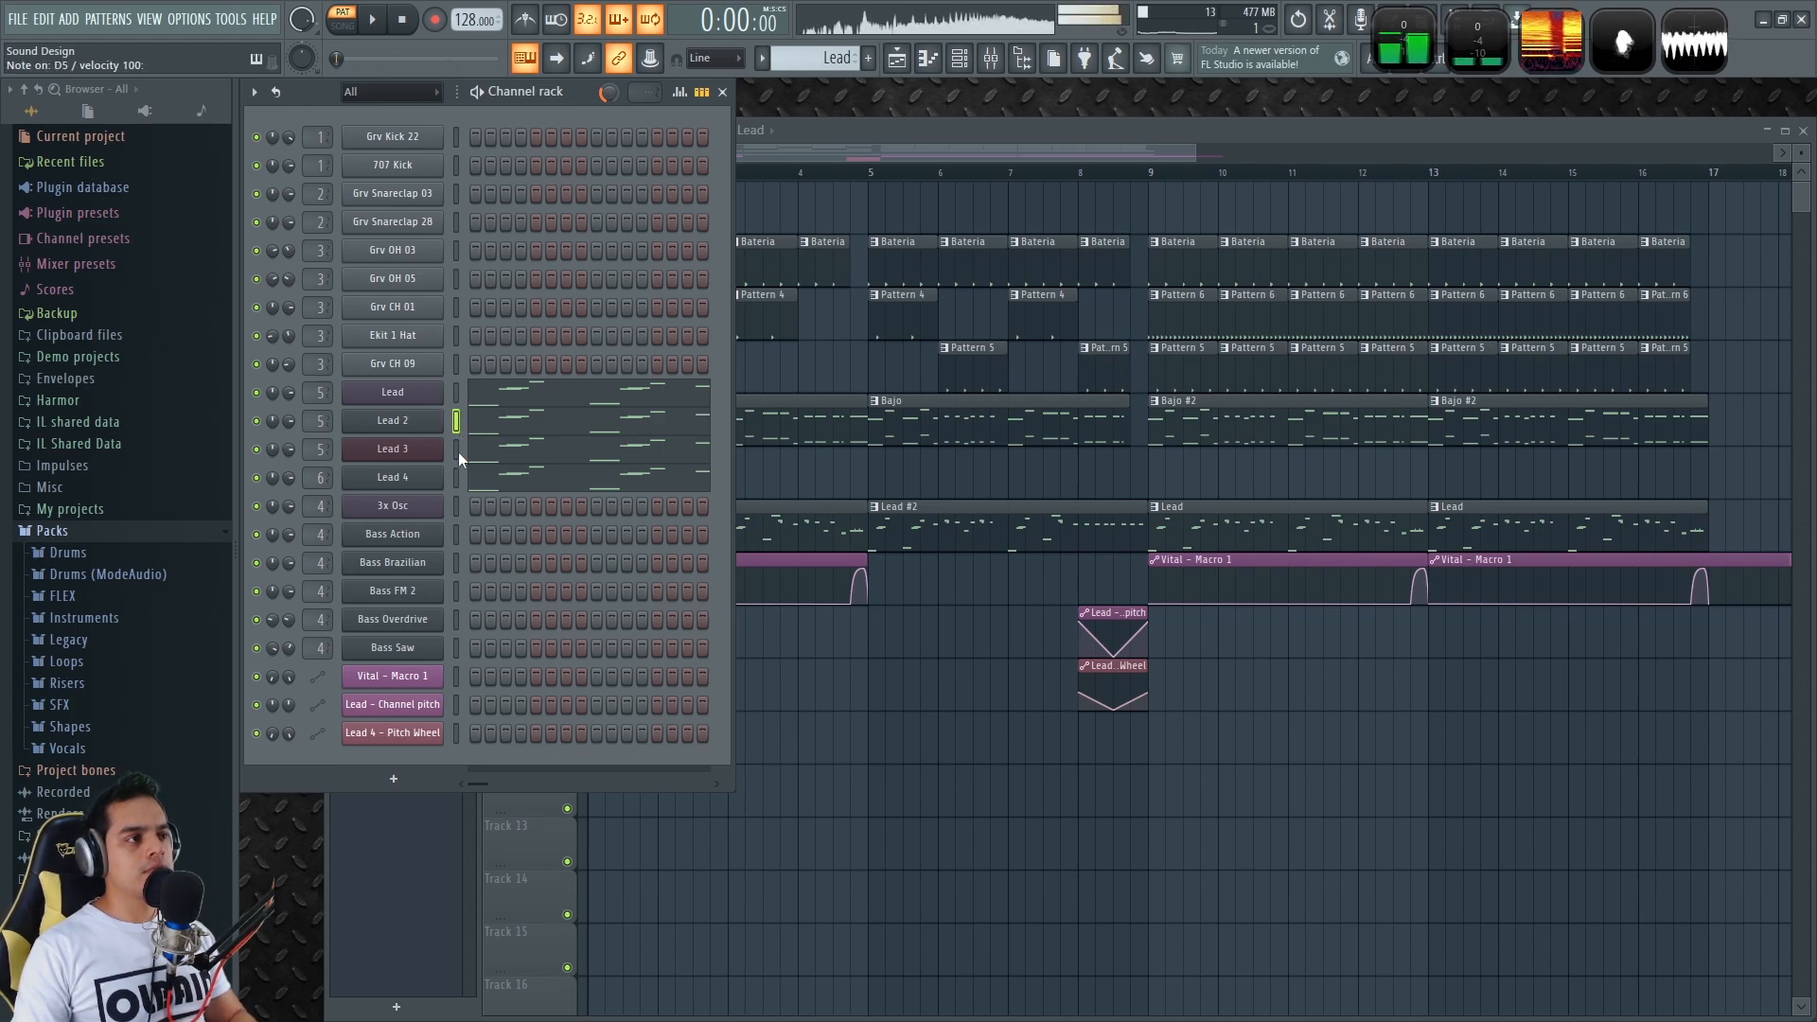
# Audition the Lead 4 pattern, then switch to Song mode and play the full arrangement
pyautogui.click(457, 477)
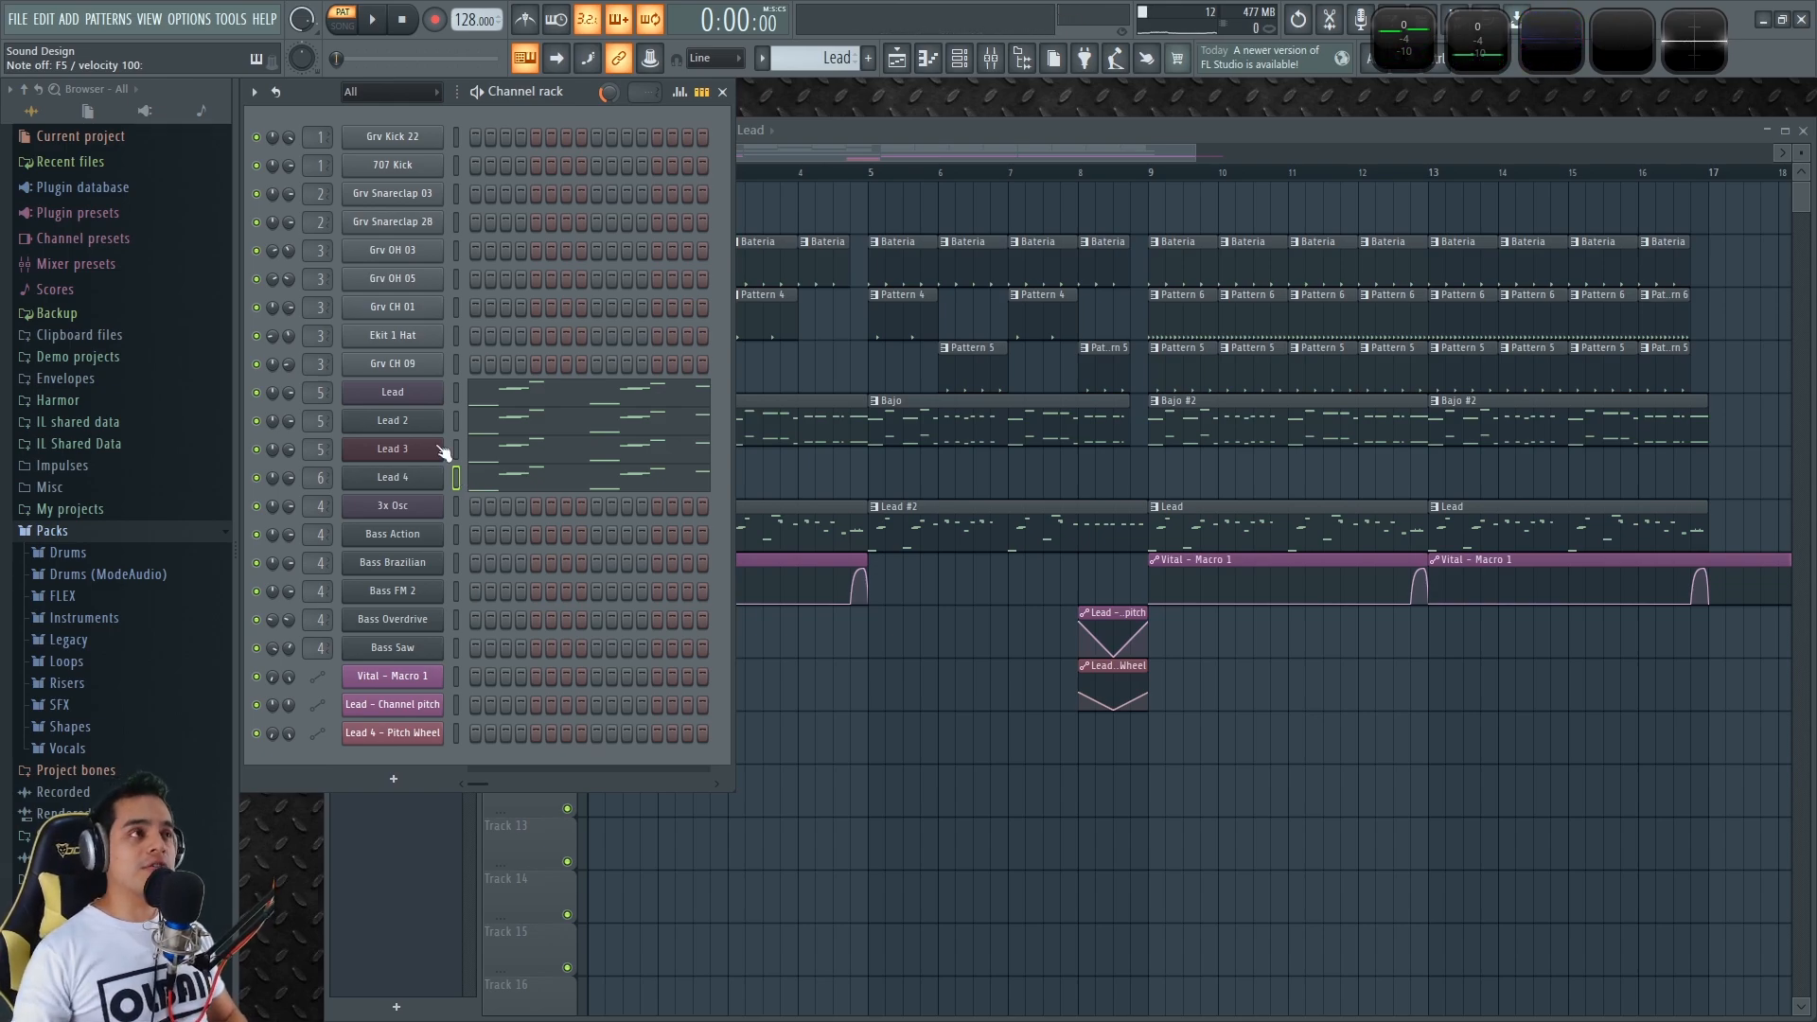
pyautogui.press('space')
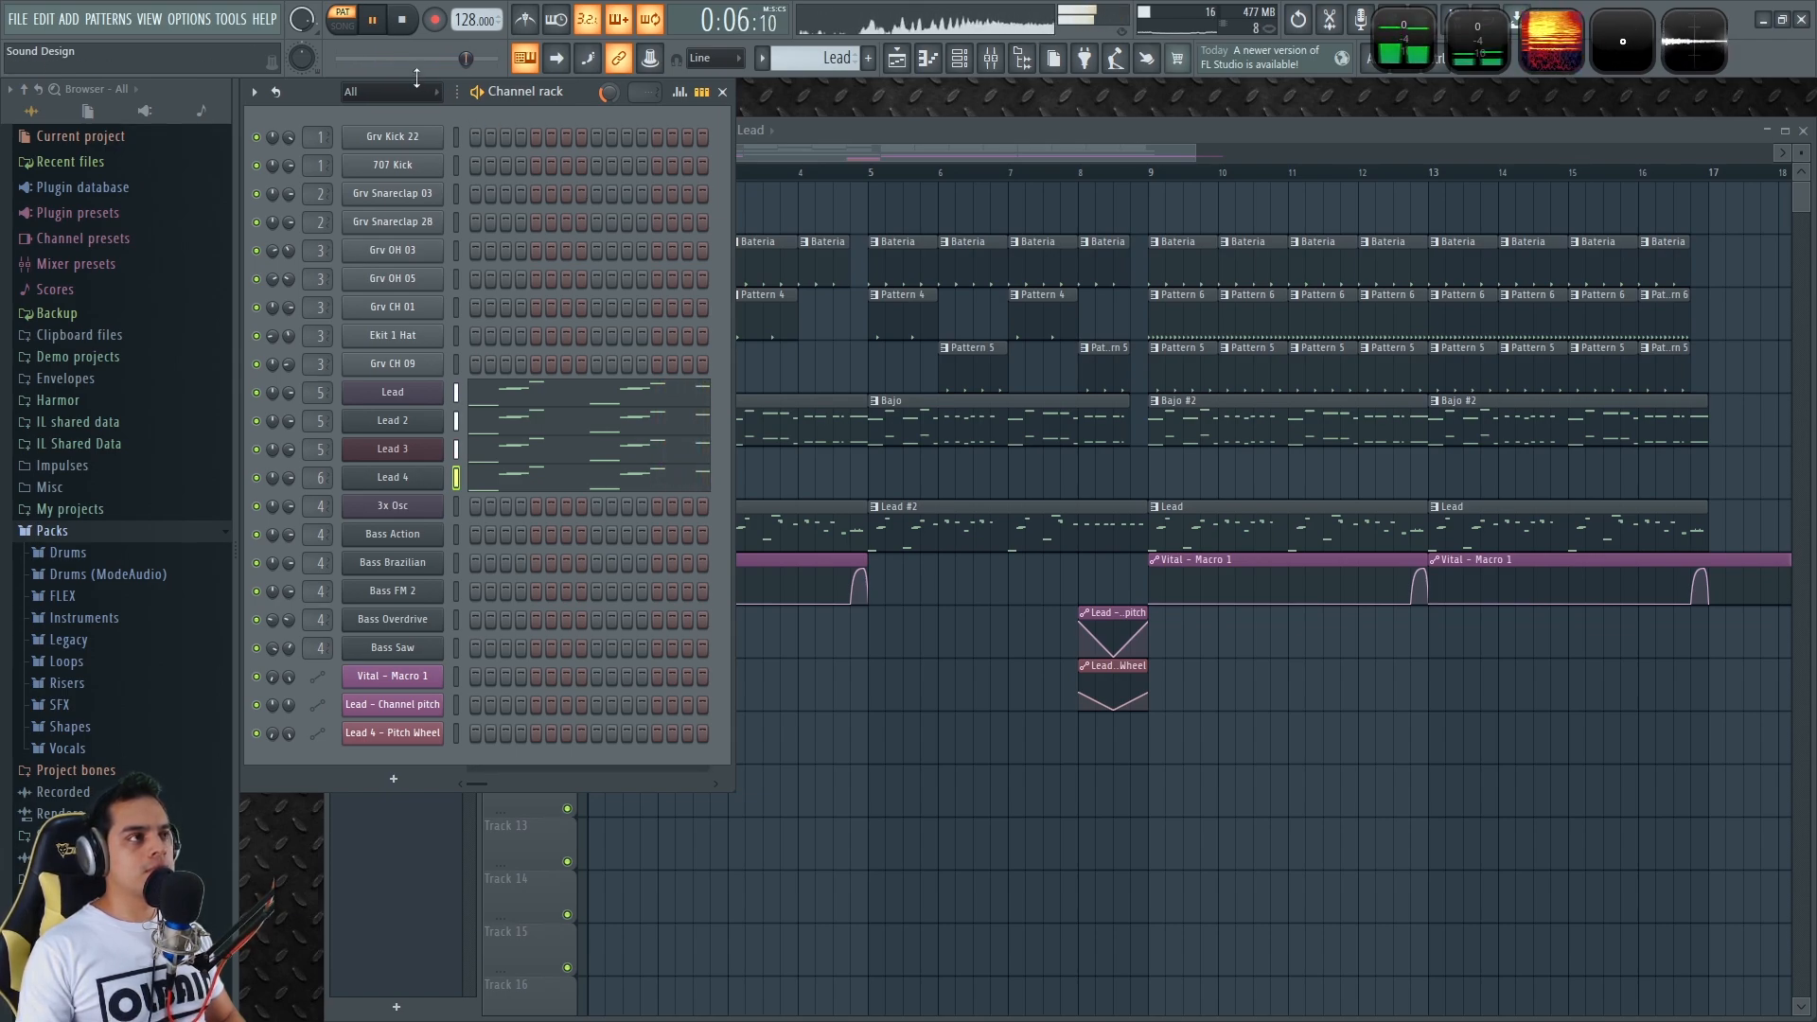
pyautogui.press('space')
pyautogui.click(344, 28)
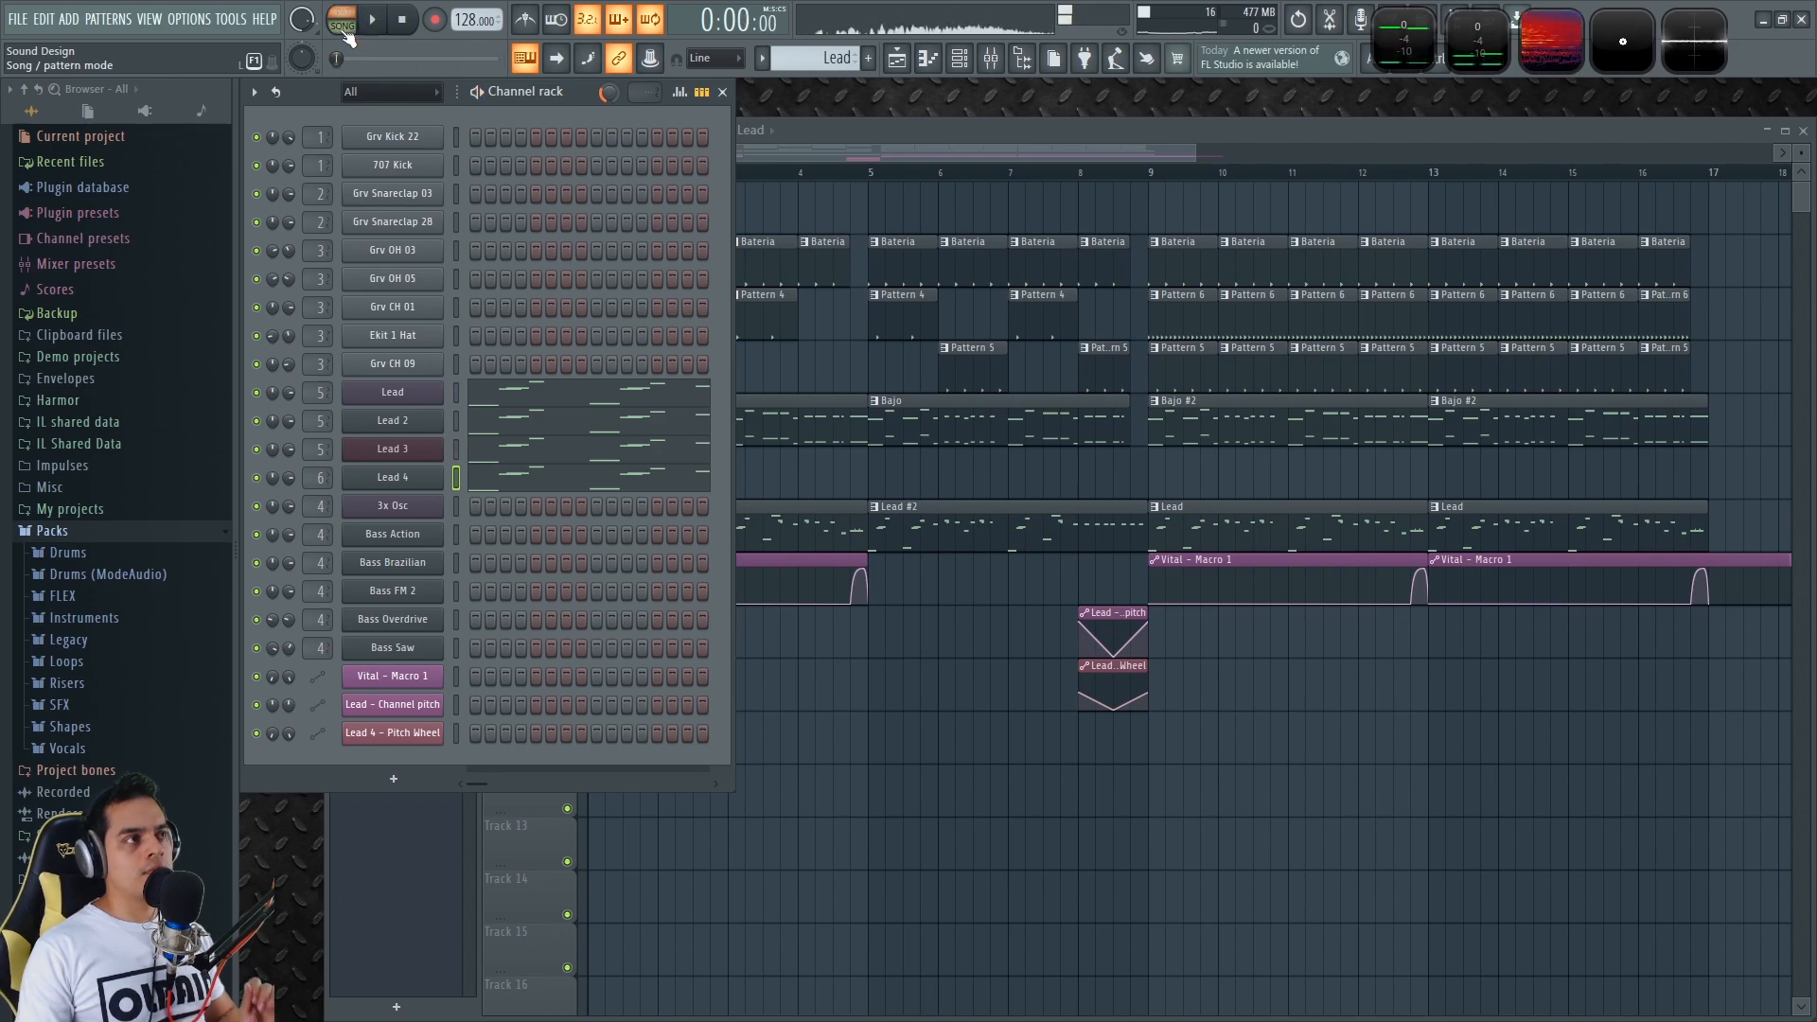
pyautogui.click(954, 123)
pyautogui.scroll(-3, 902, 752)
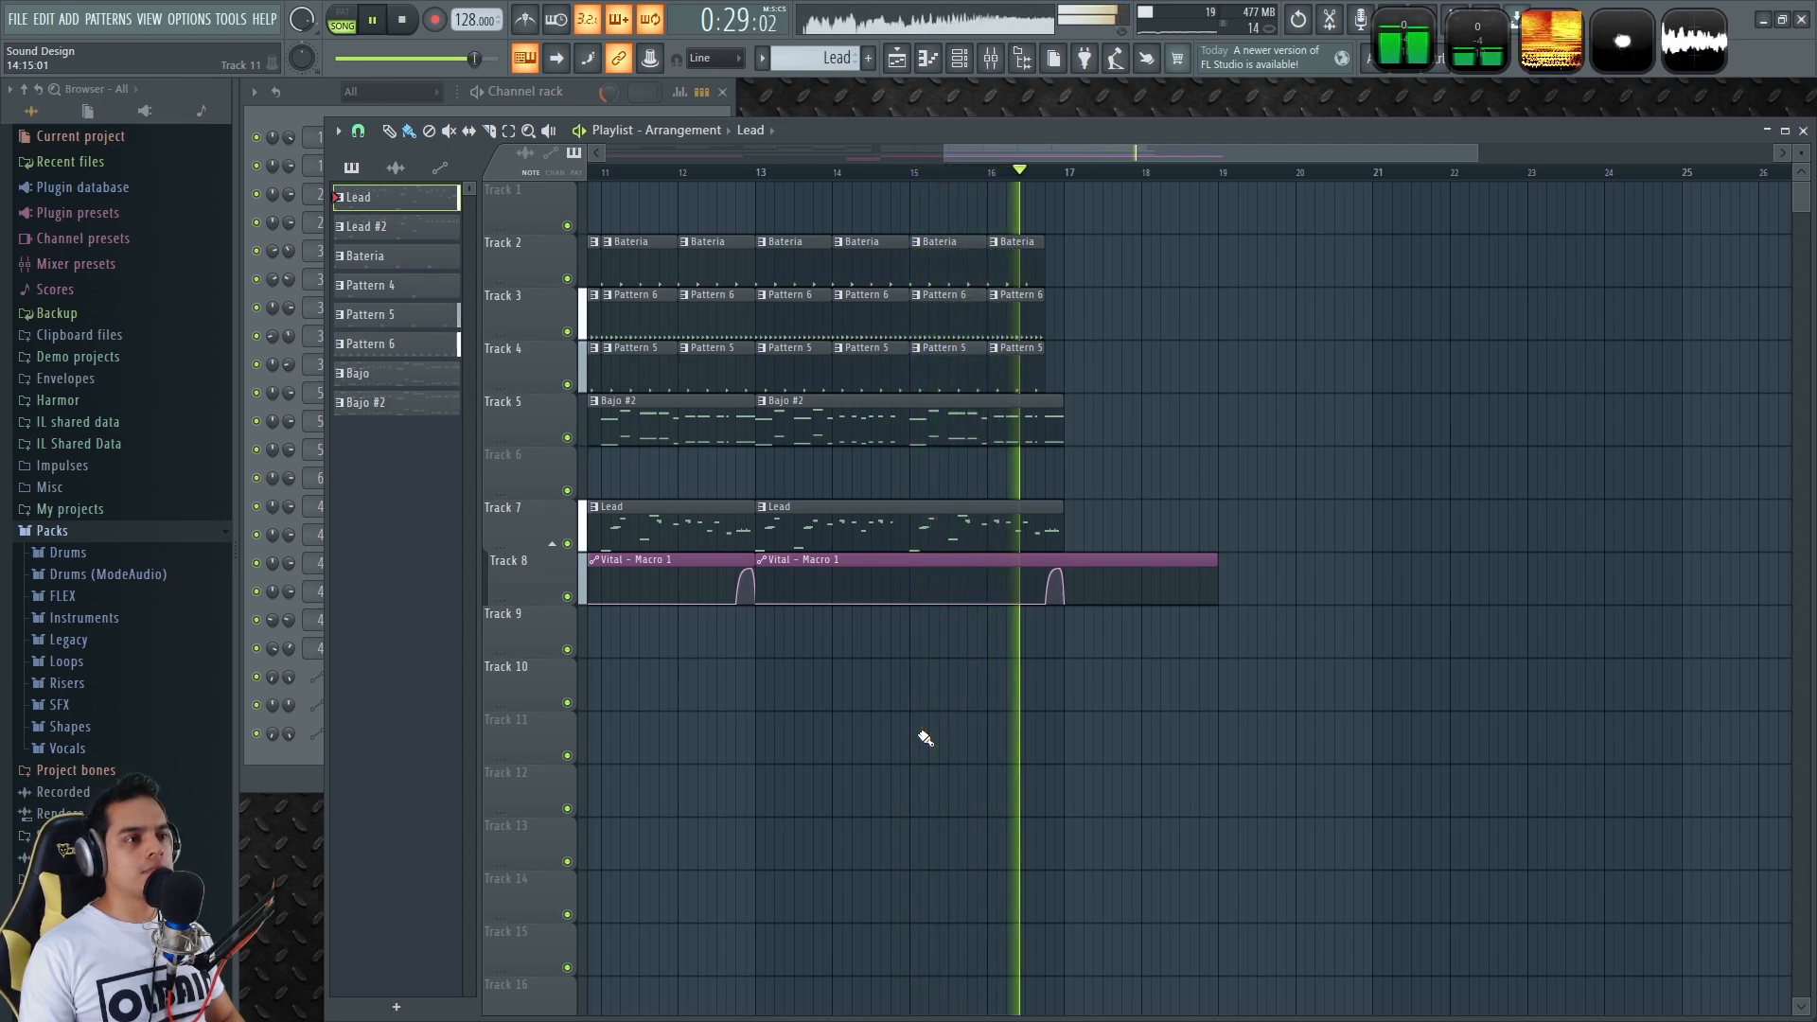
pyautogui.press('space')
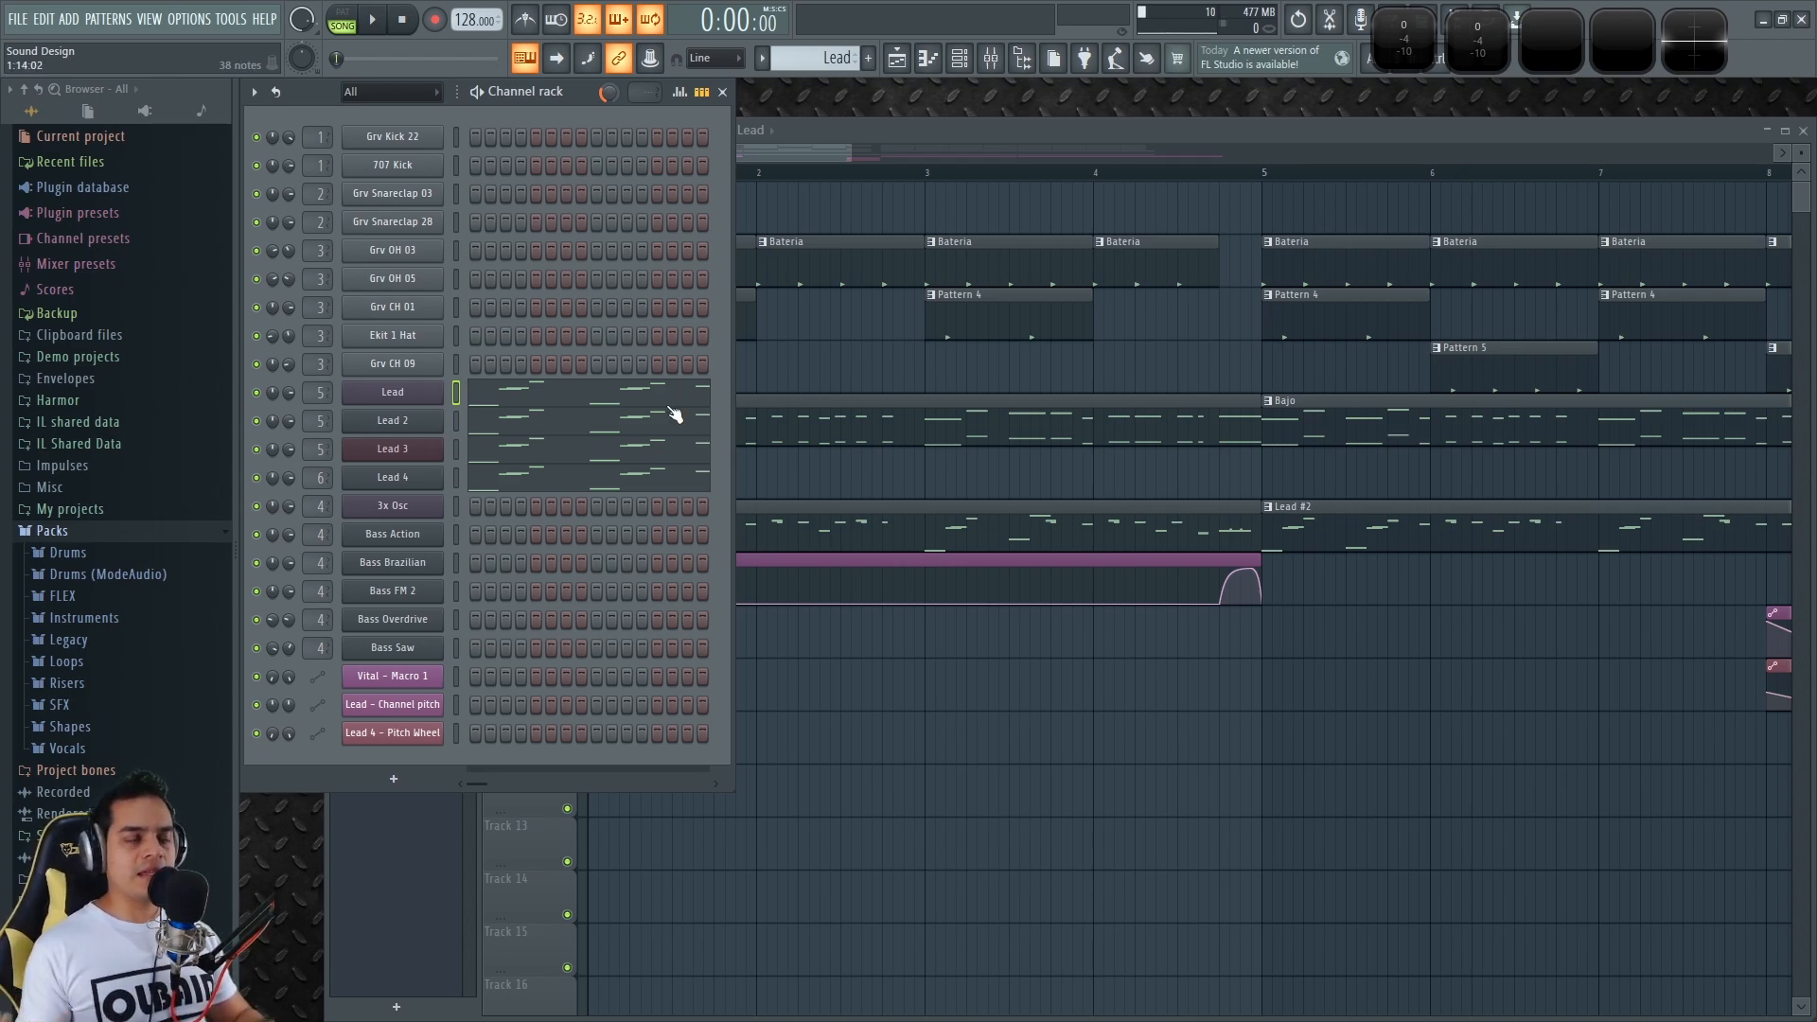
pyautogui.click(905, 834)
# Solo Track 2 and play the Bateria drums as the current pattern
pyautogui.scroll(3, 606, 313)
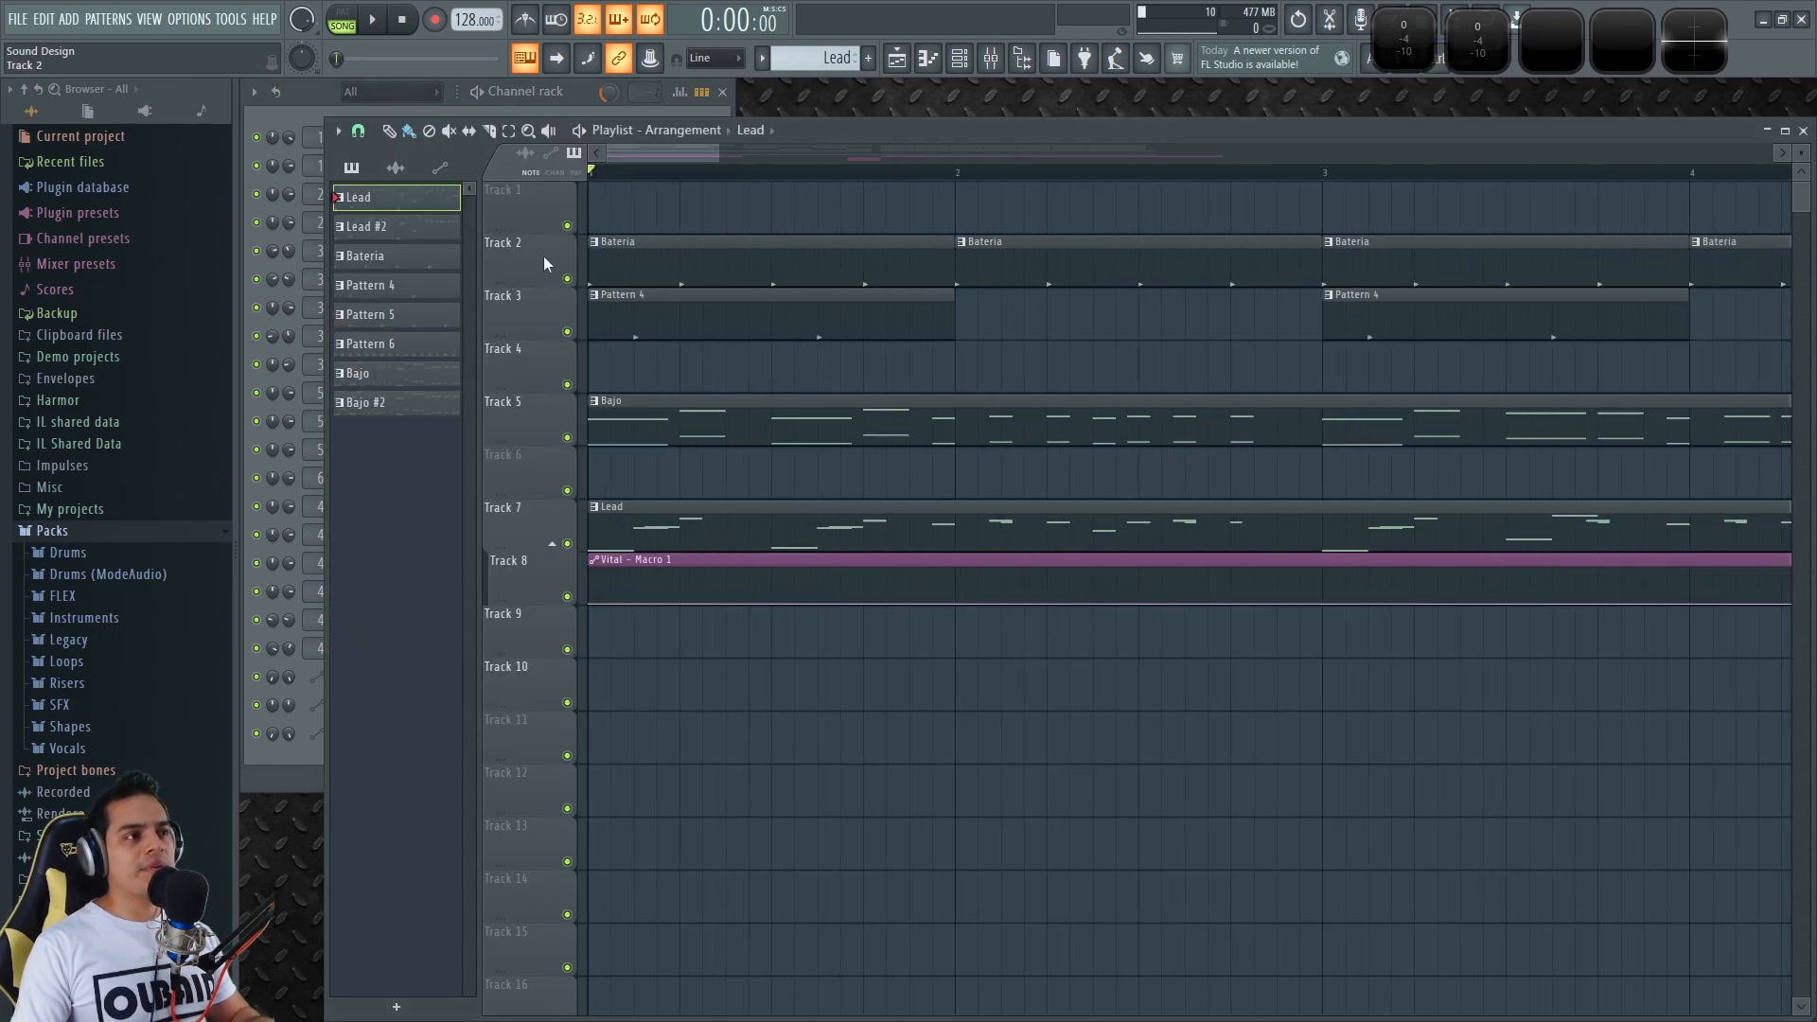
pyautogui.keyDown('ctrl'); pyautogui.click(567, 278); pyautogui.keyUp('ctrl')
pyautogui.click(613, 250)
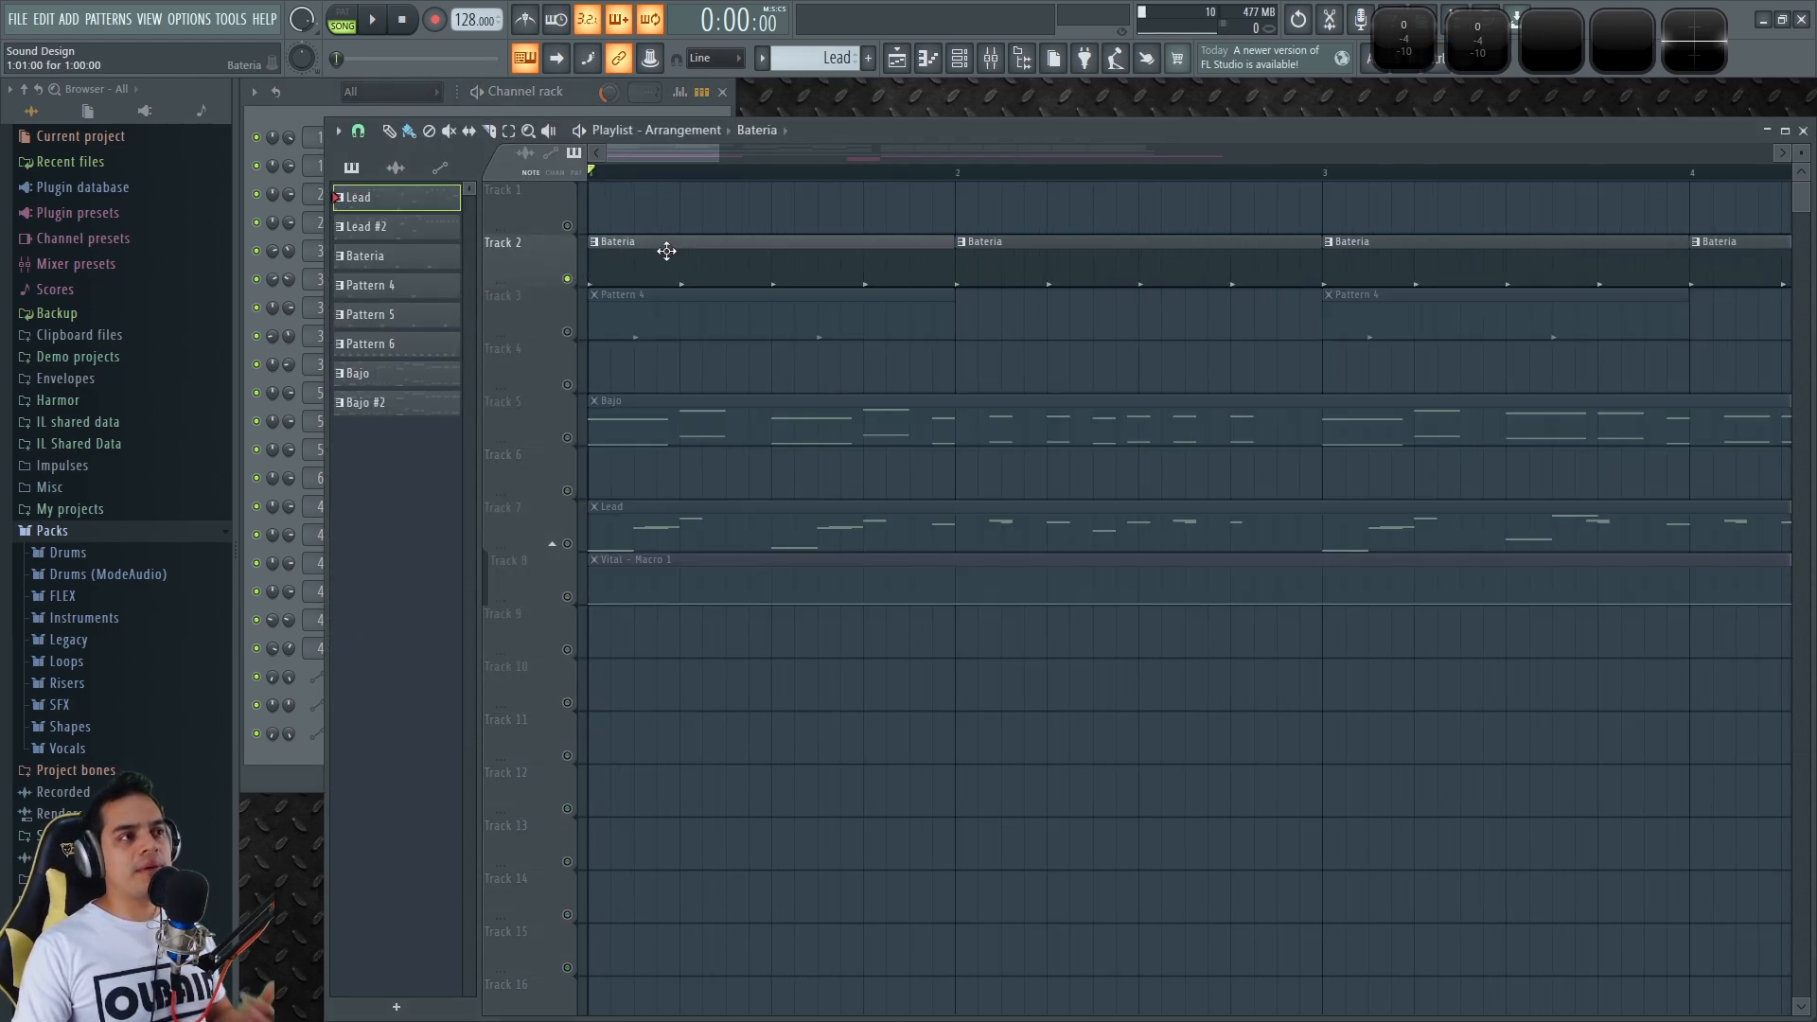
pyautogui.click(375, 21)
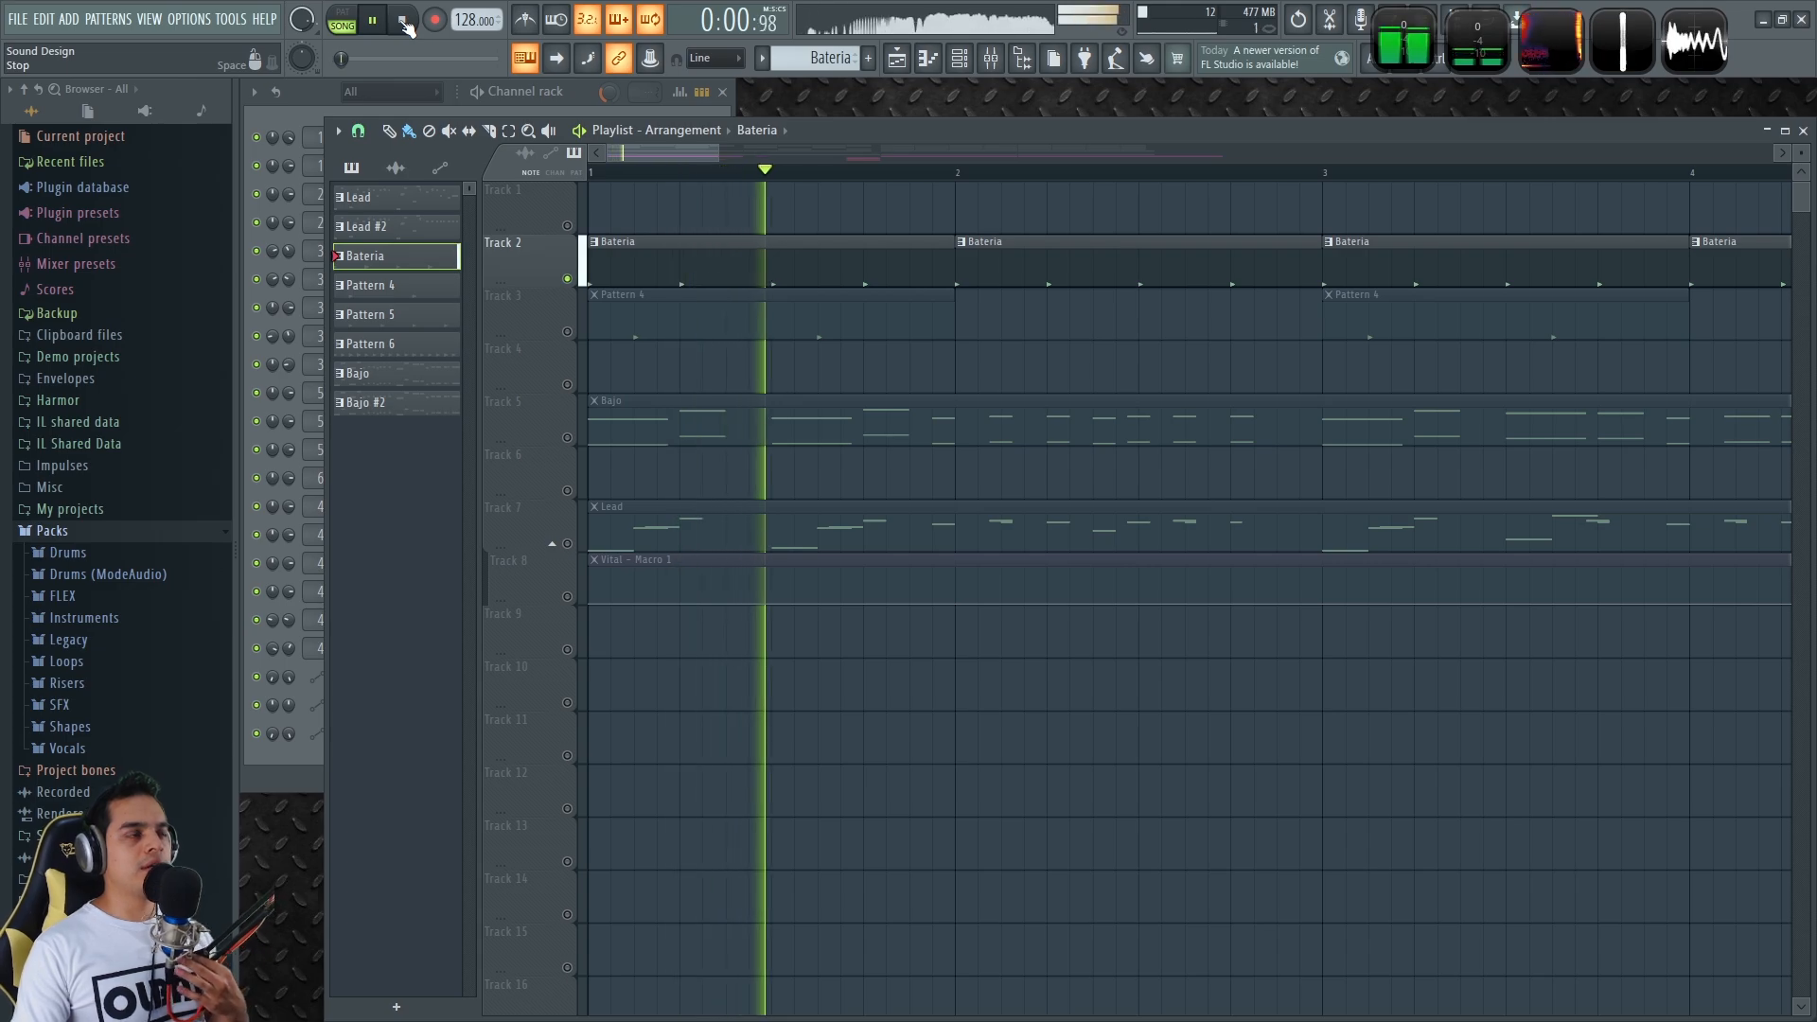
pyautogui.click(549, 92)
pyautogui.press('space')
pyautogui.press('F5')
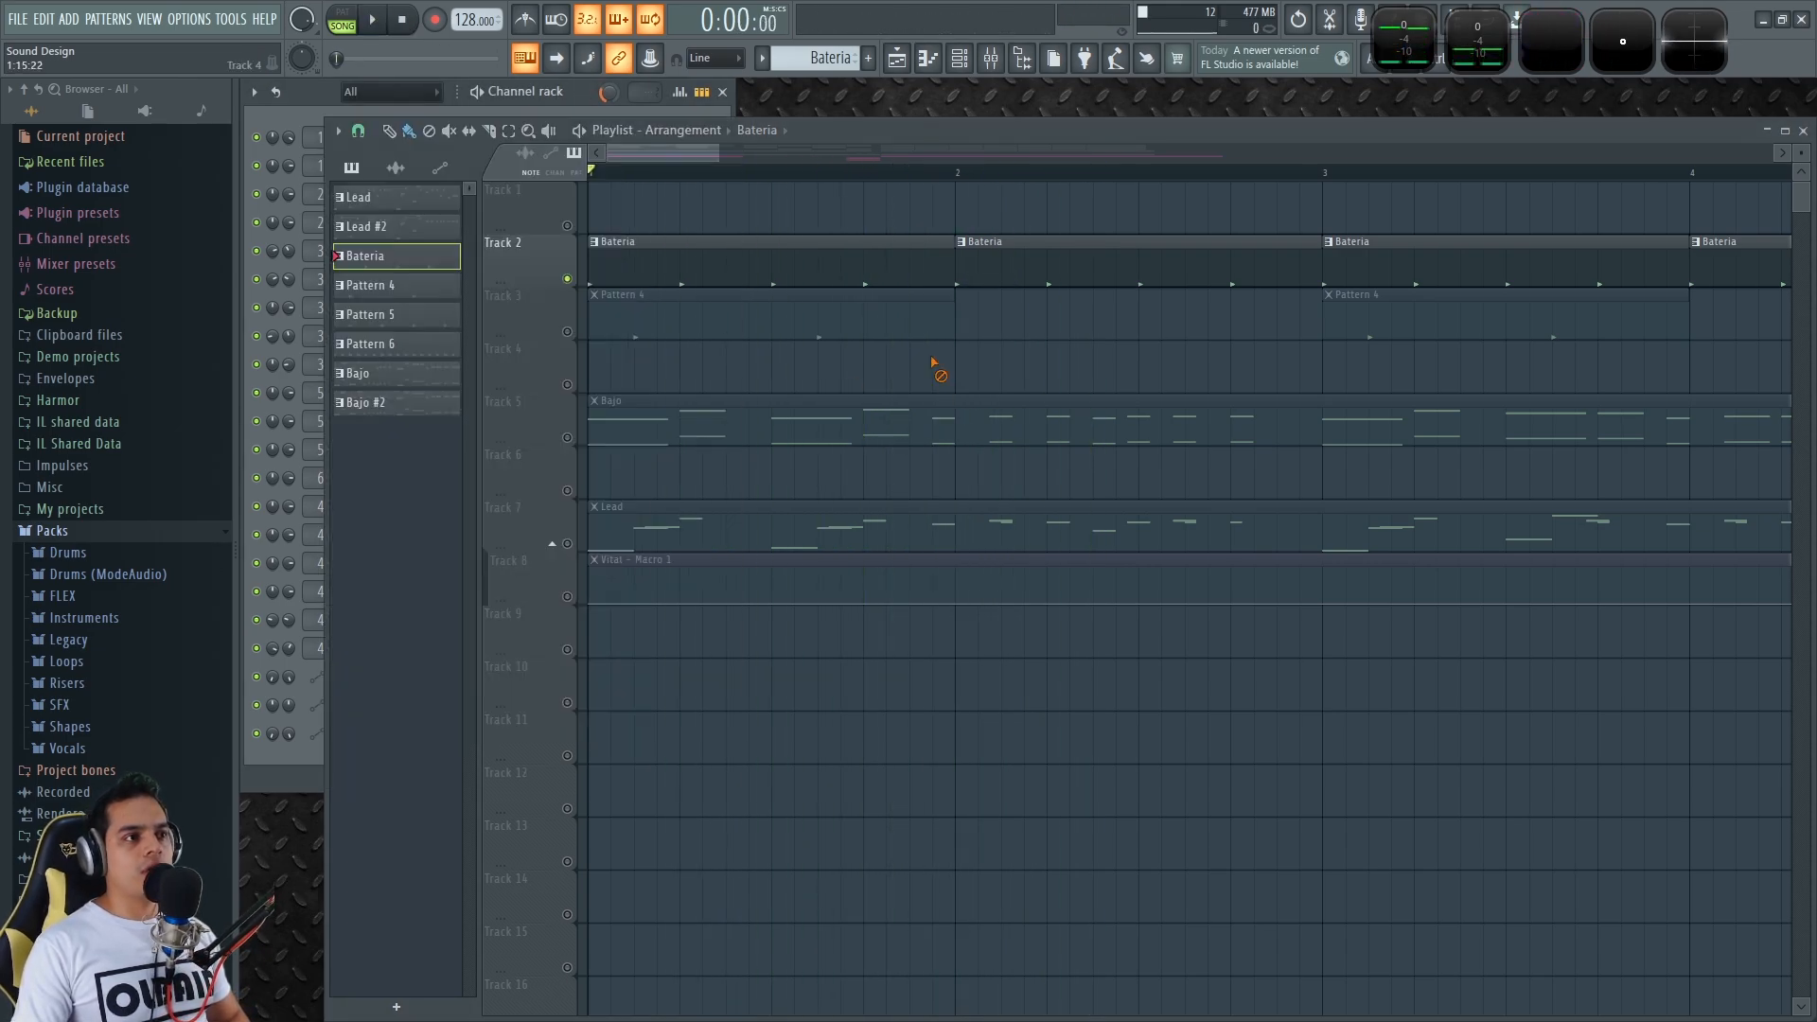
# Unmute Track 3, audition Pattern 4 with the drums, then solo Track 5 (Bajo) in the channel rack
pyautogui.click(567, 331)
pyautogui.press('space')
pyautogui.click(690, 328)
pyautogui.press('space')
pyautogui.press('space')
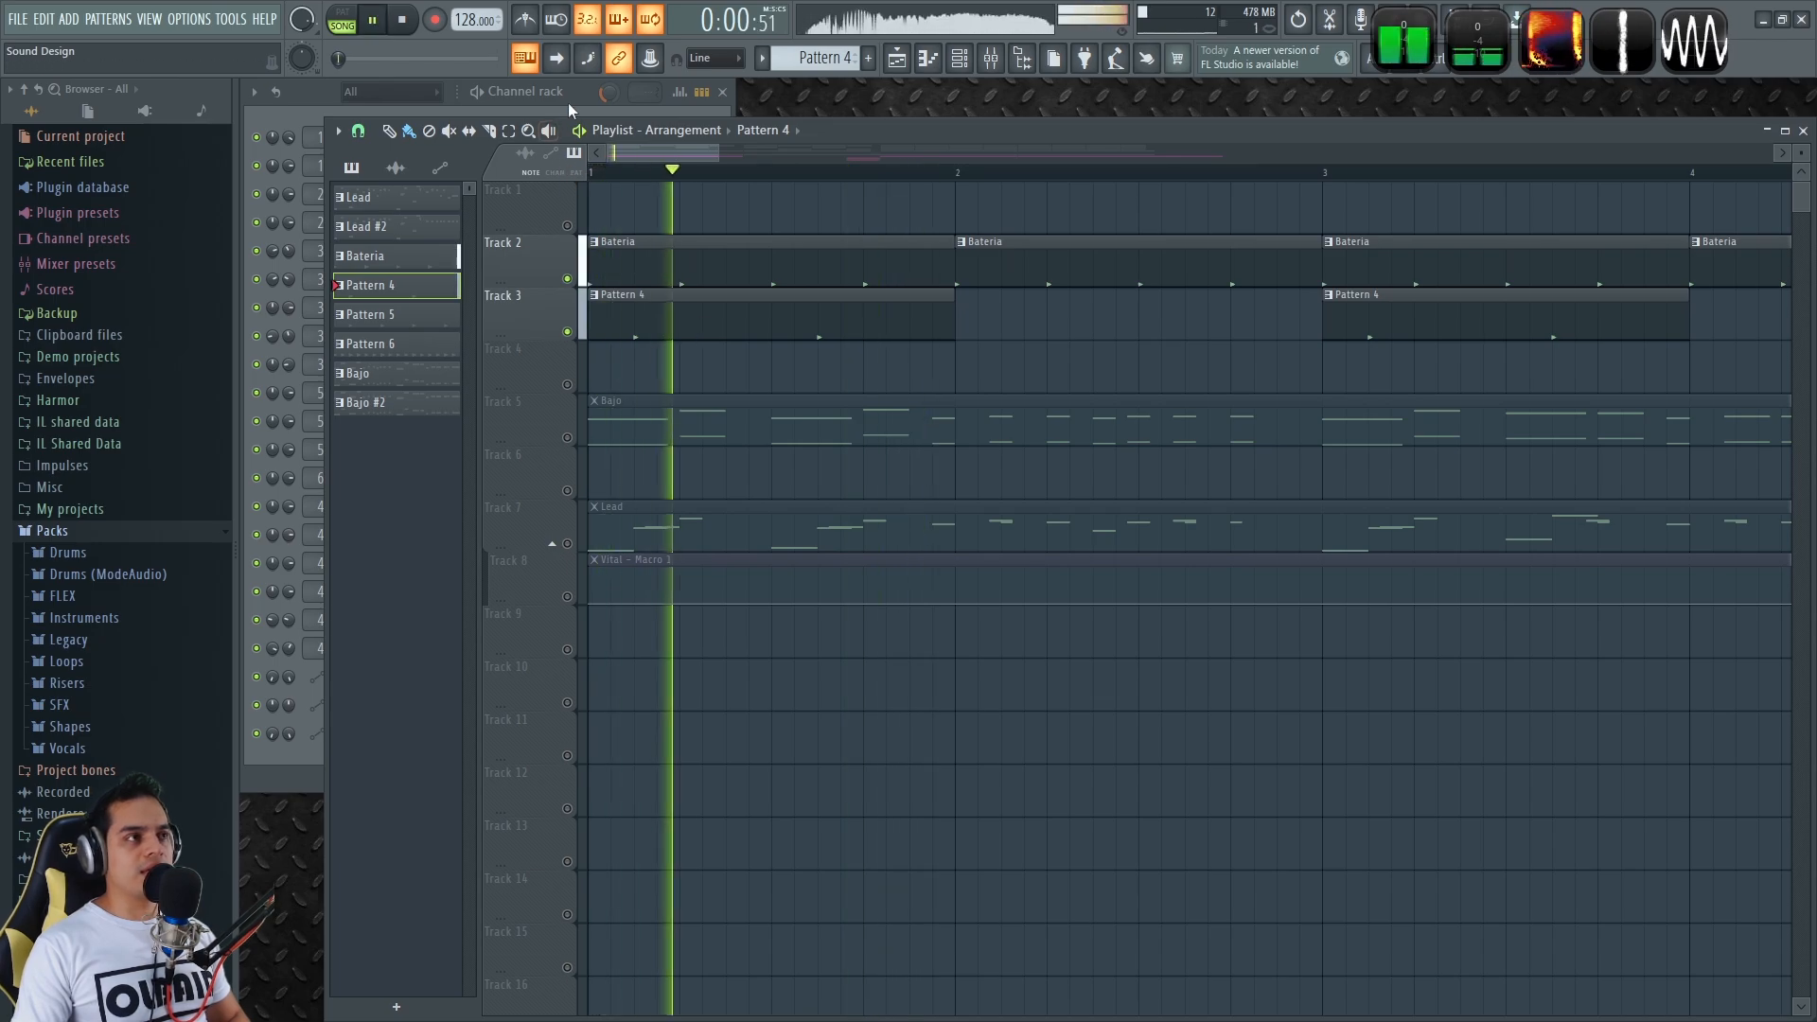
pyautogui.press('space')
pyautogui.click(568, 102)
pyautogui.press('space')
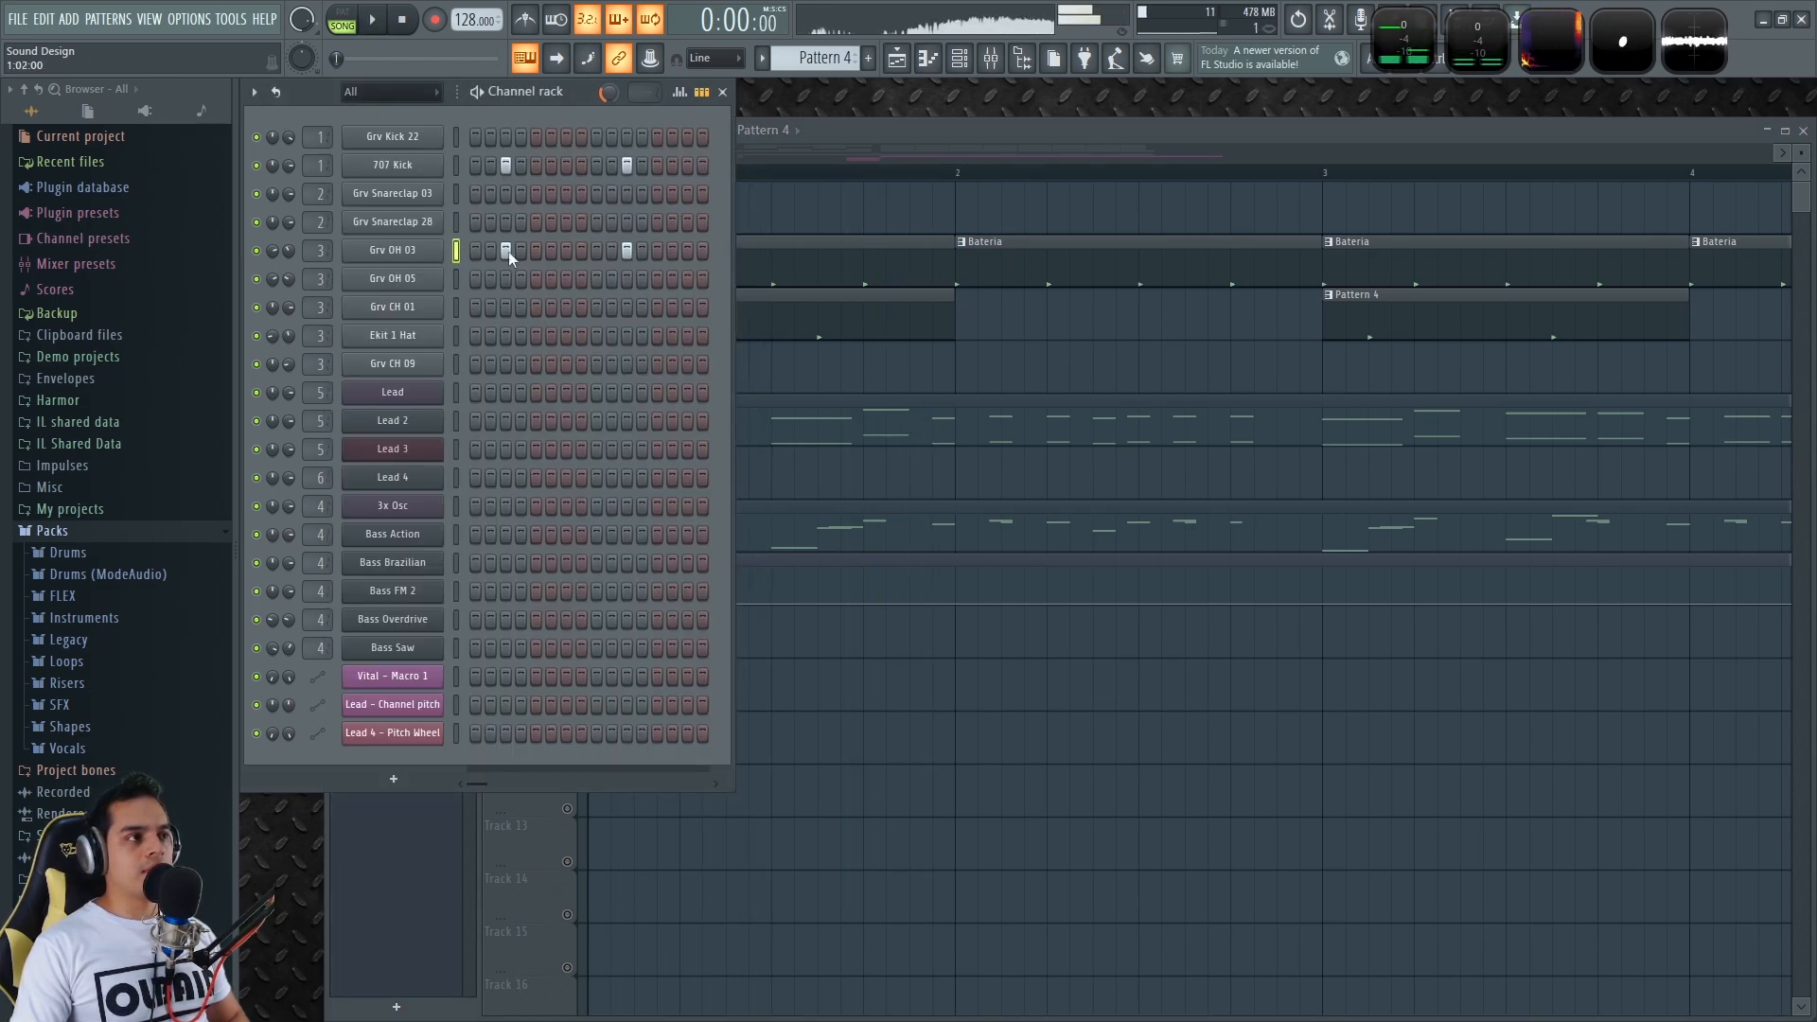
pyautogui.press('F5')
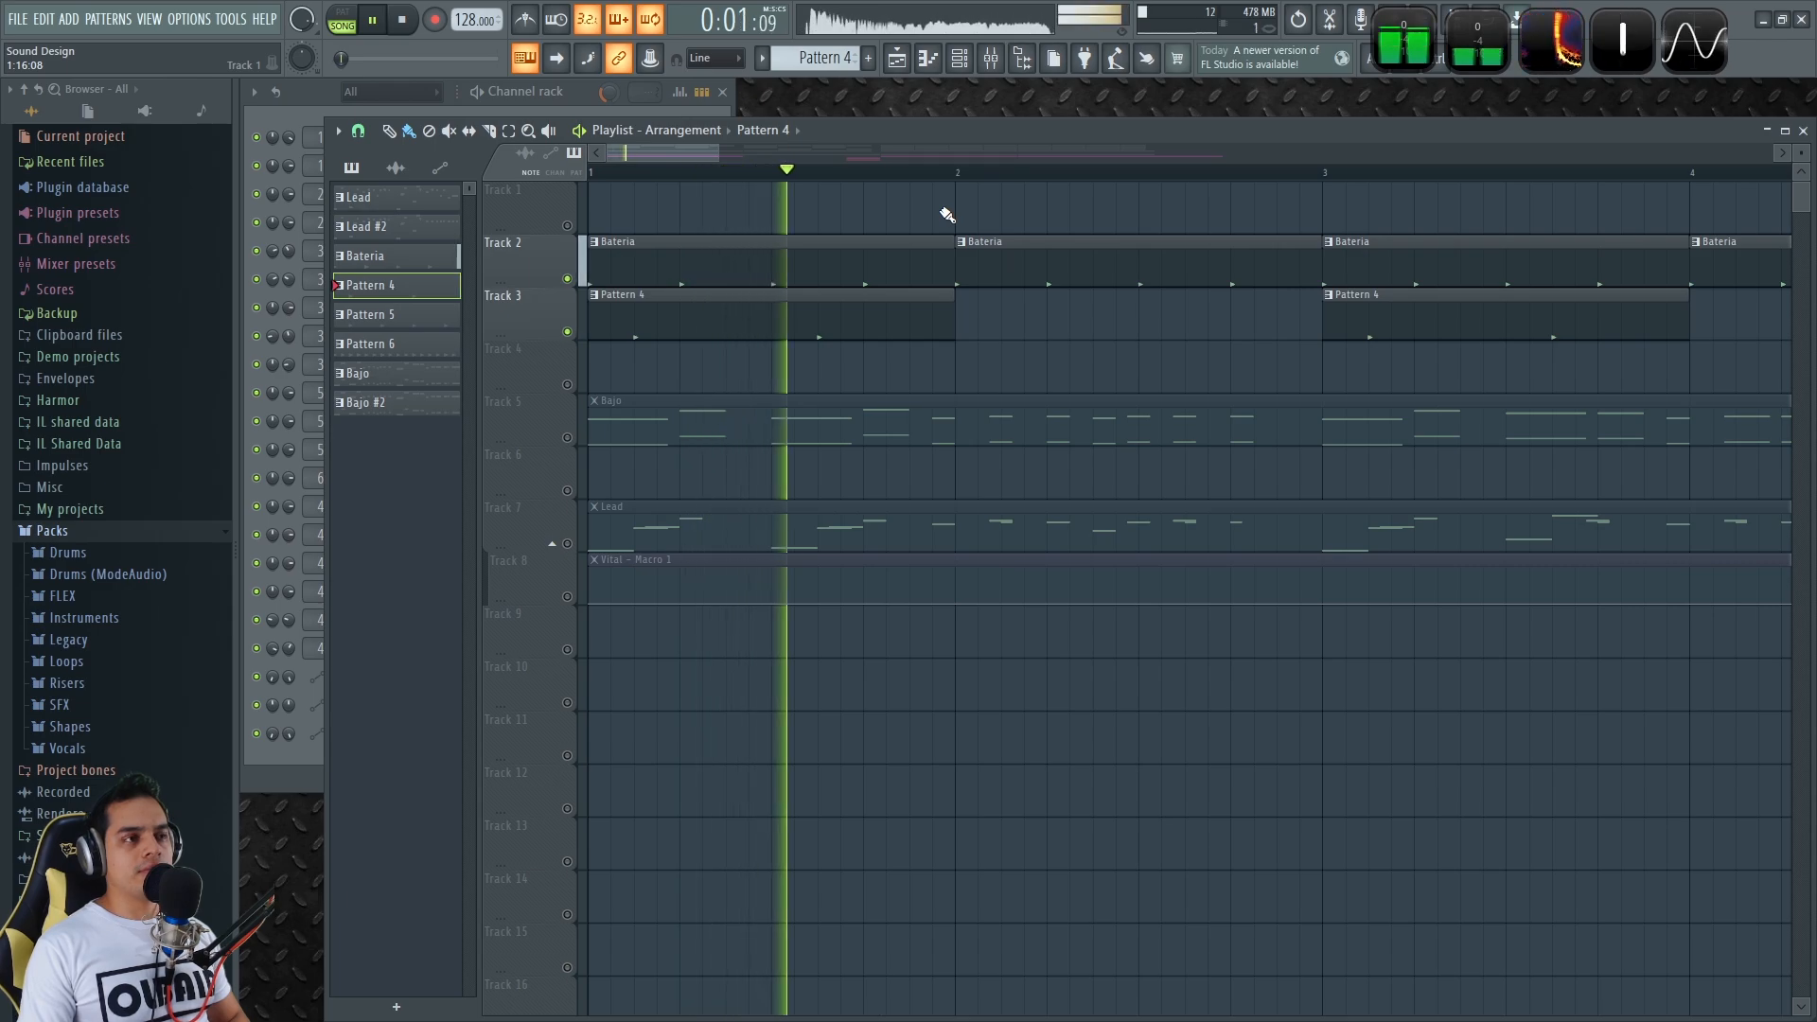
pyautogui.press('space')
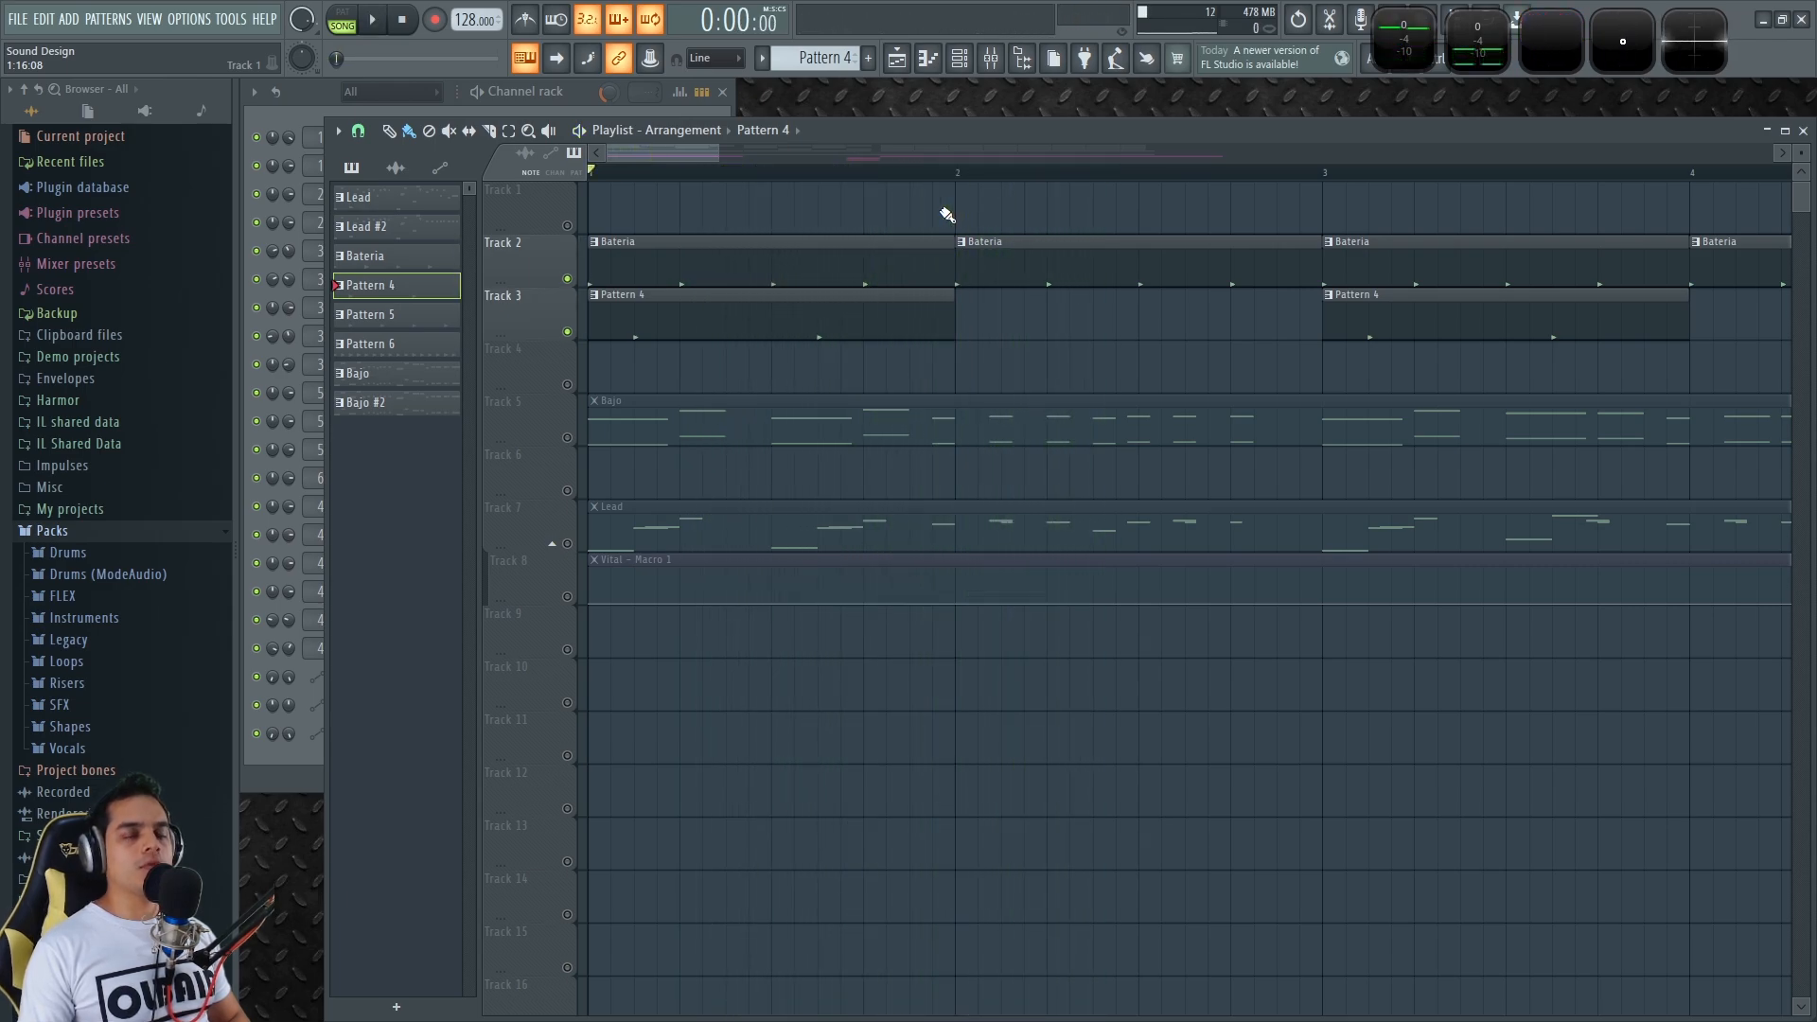
pyautogui.click(587, 437)
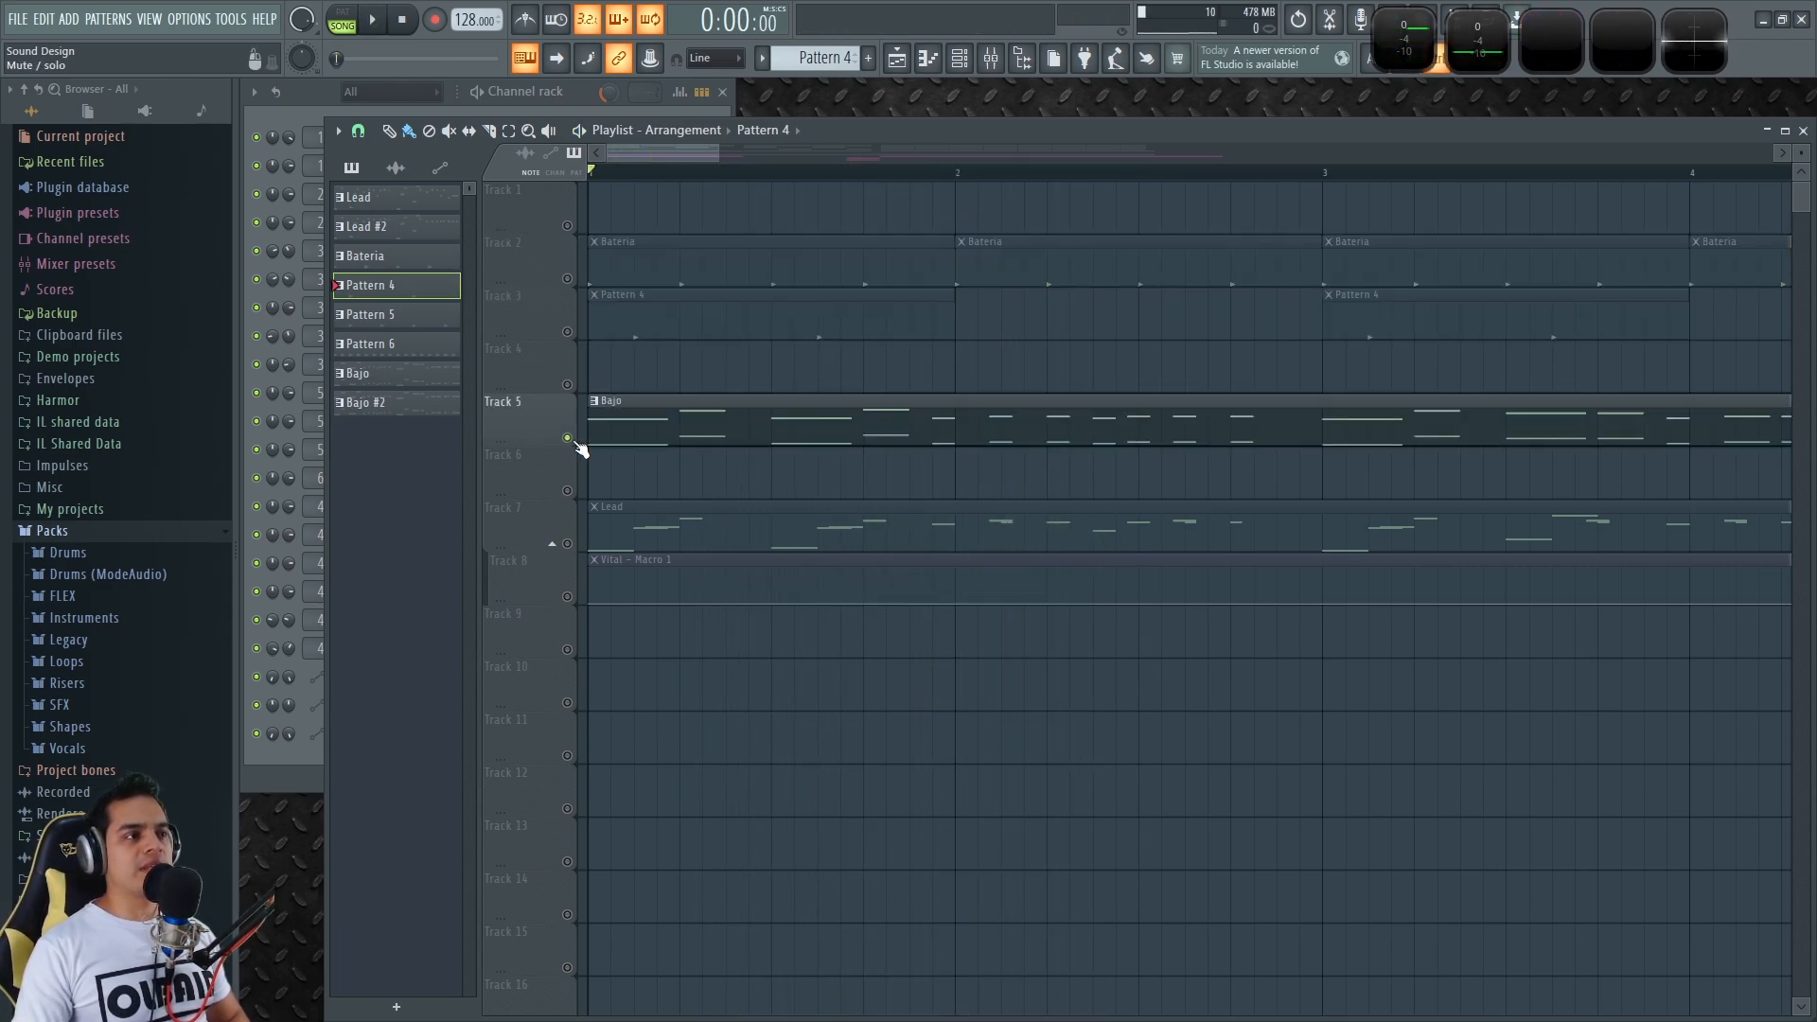
pyautogui.click(577, 91)
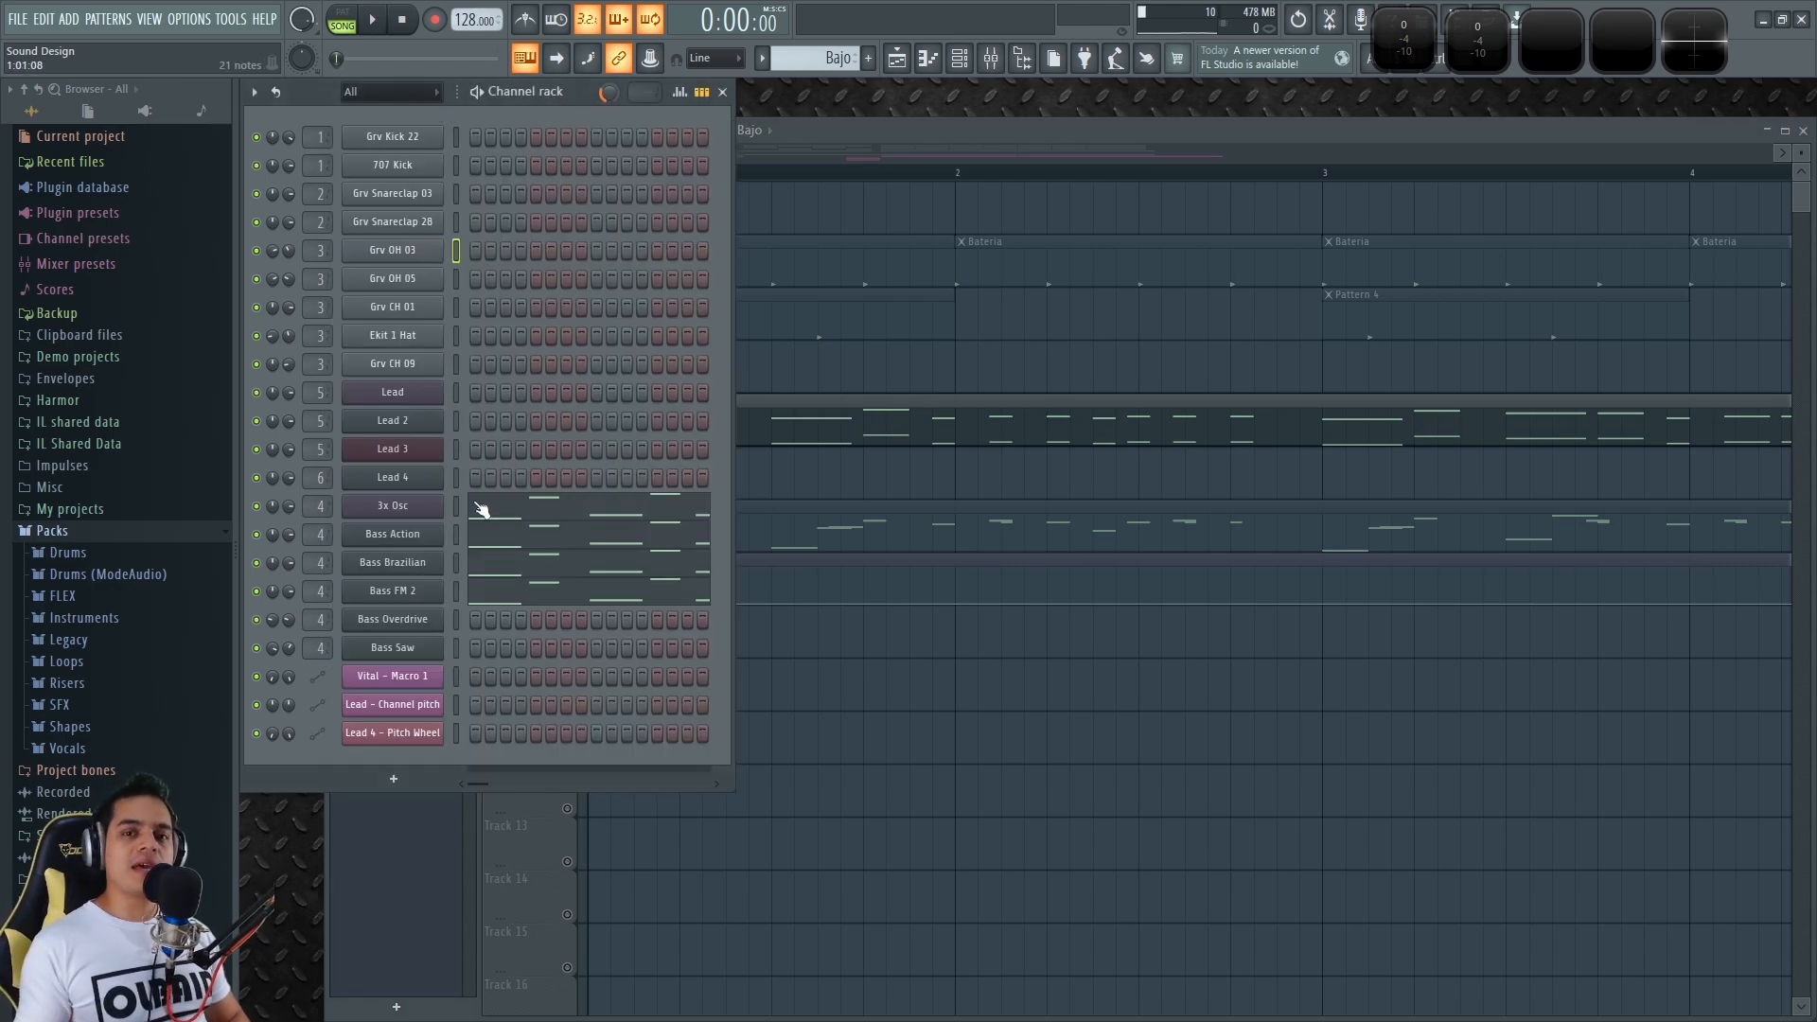
# Audition the 3x Osc bass, drop its filter cutoff modulation to 11%, and open Bass Action
pyautogui.click(419, 508)
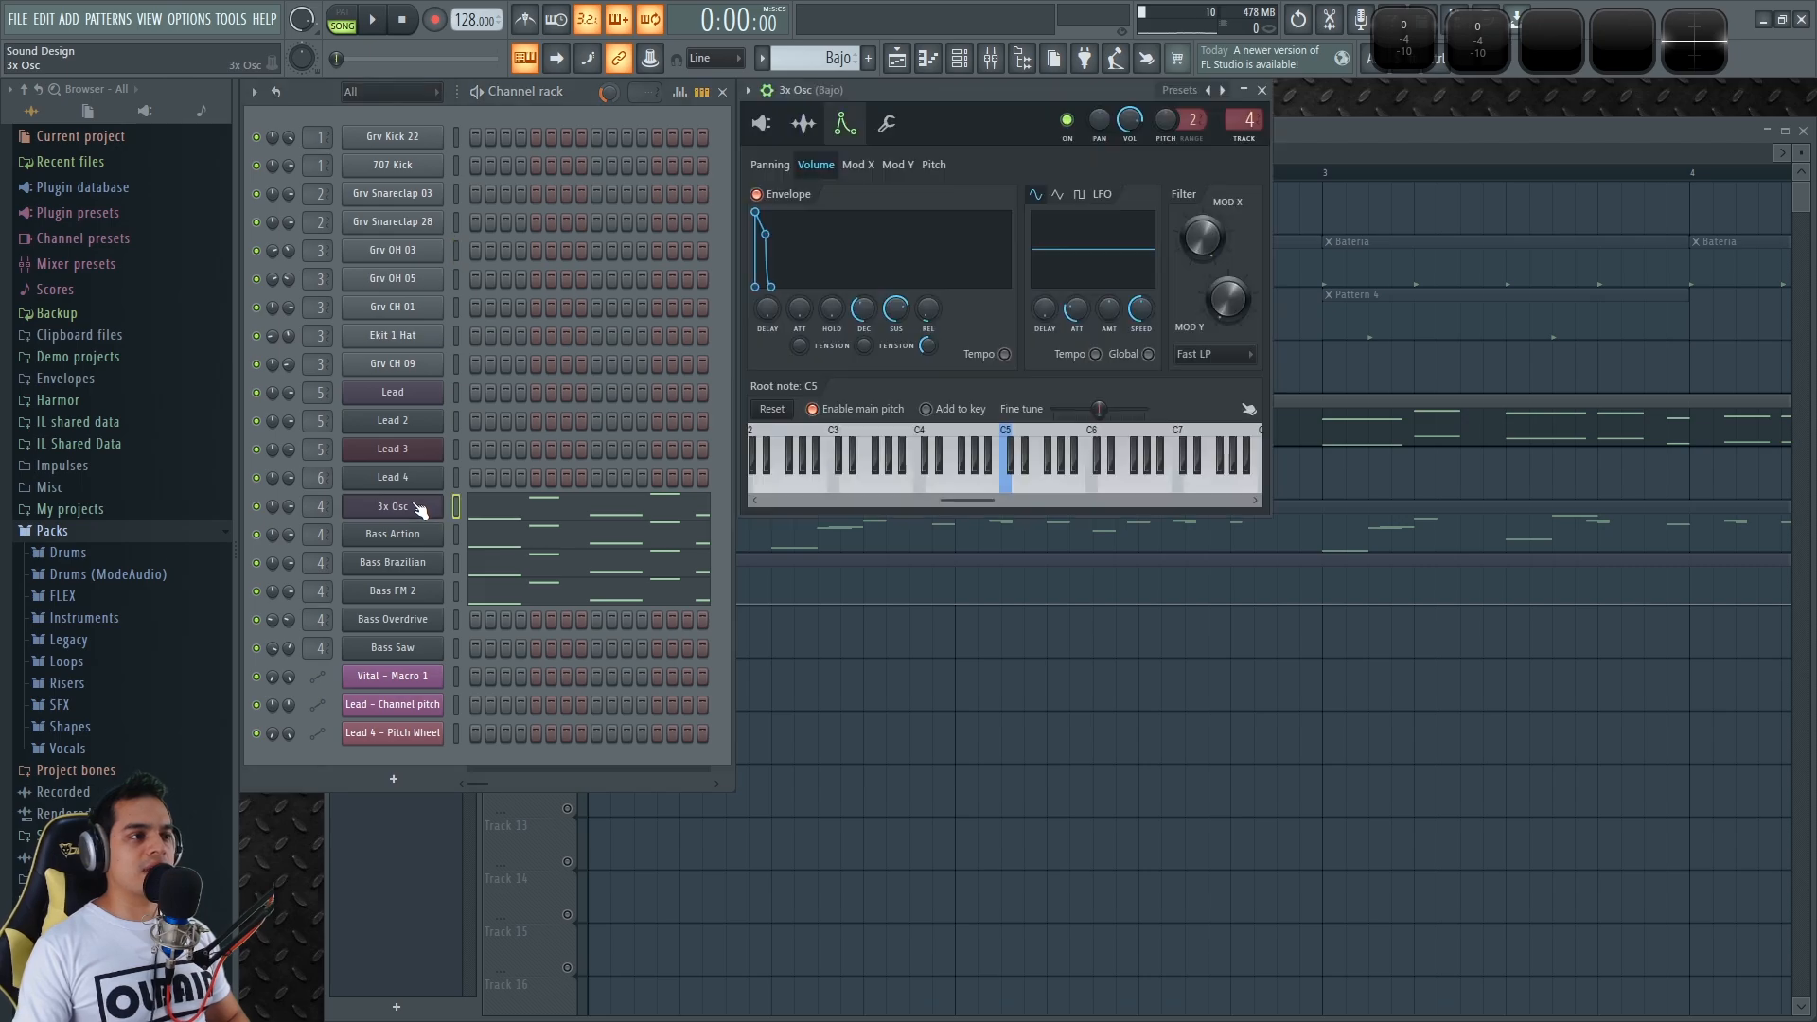
pyautogui.click(762, 123)
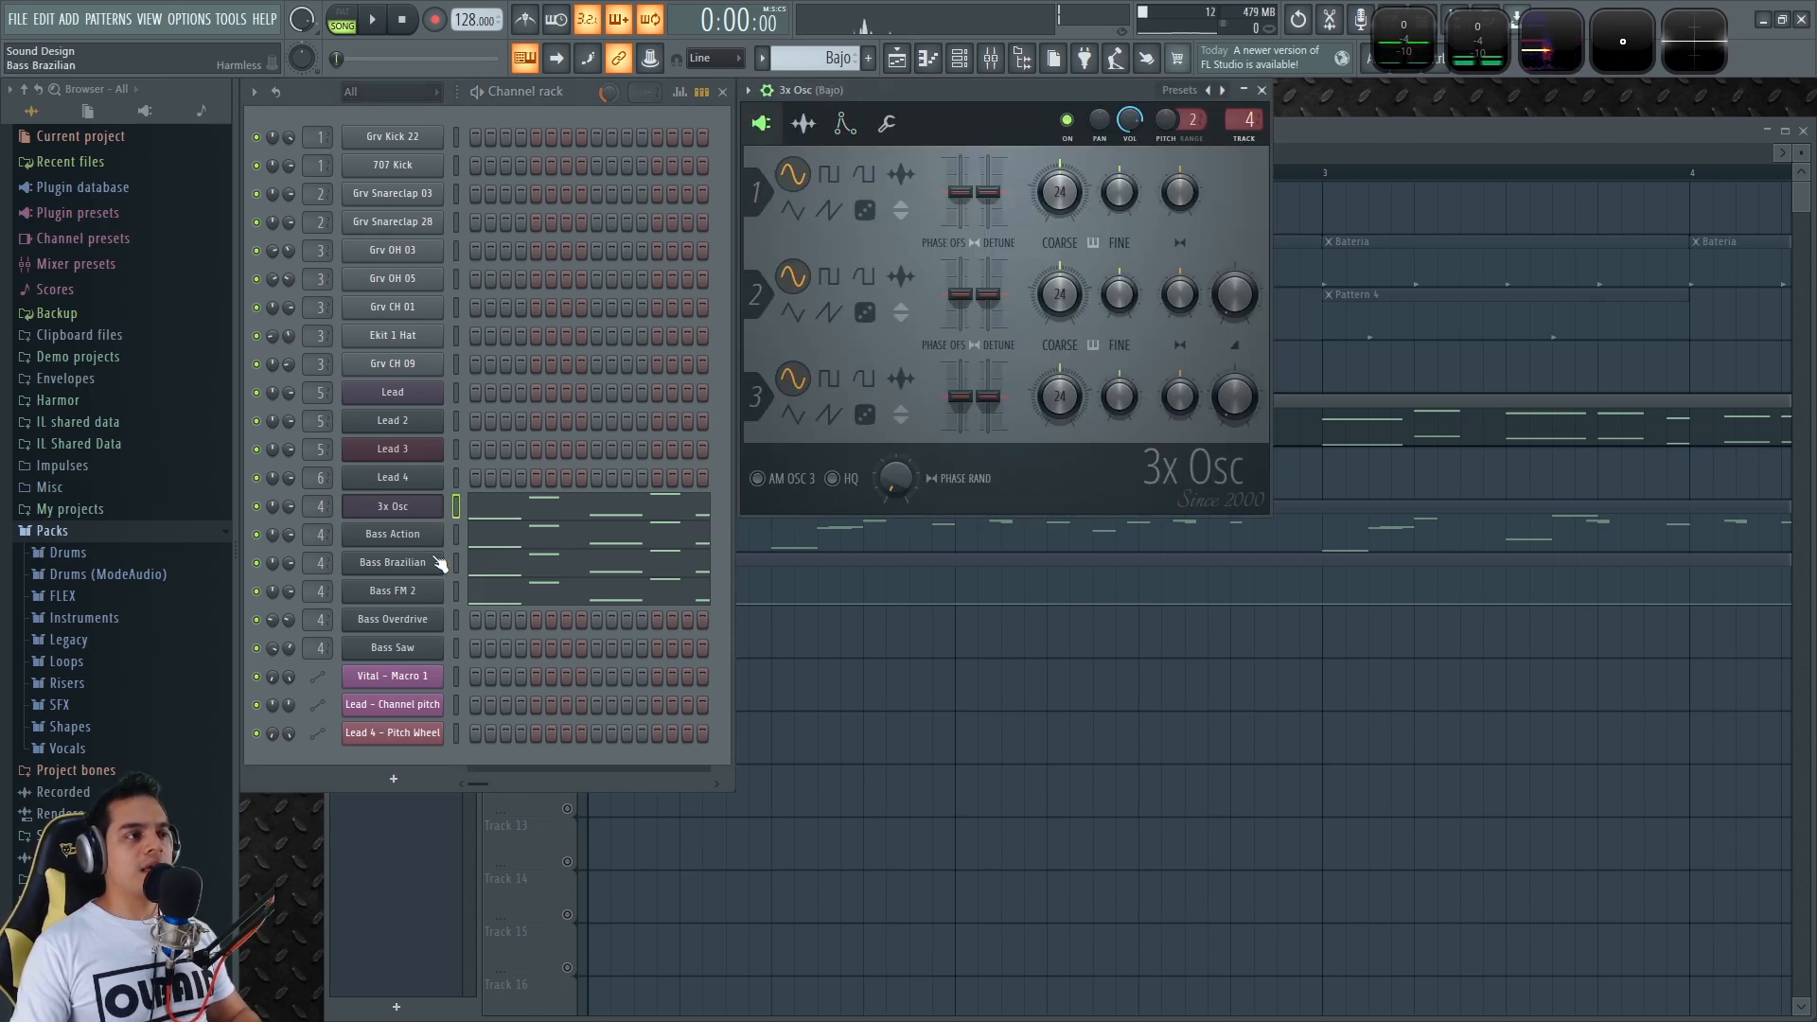
pyautogui.press('space')
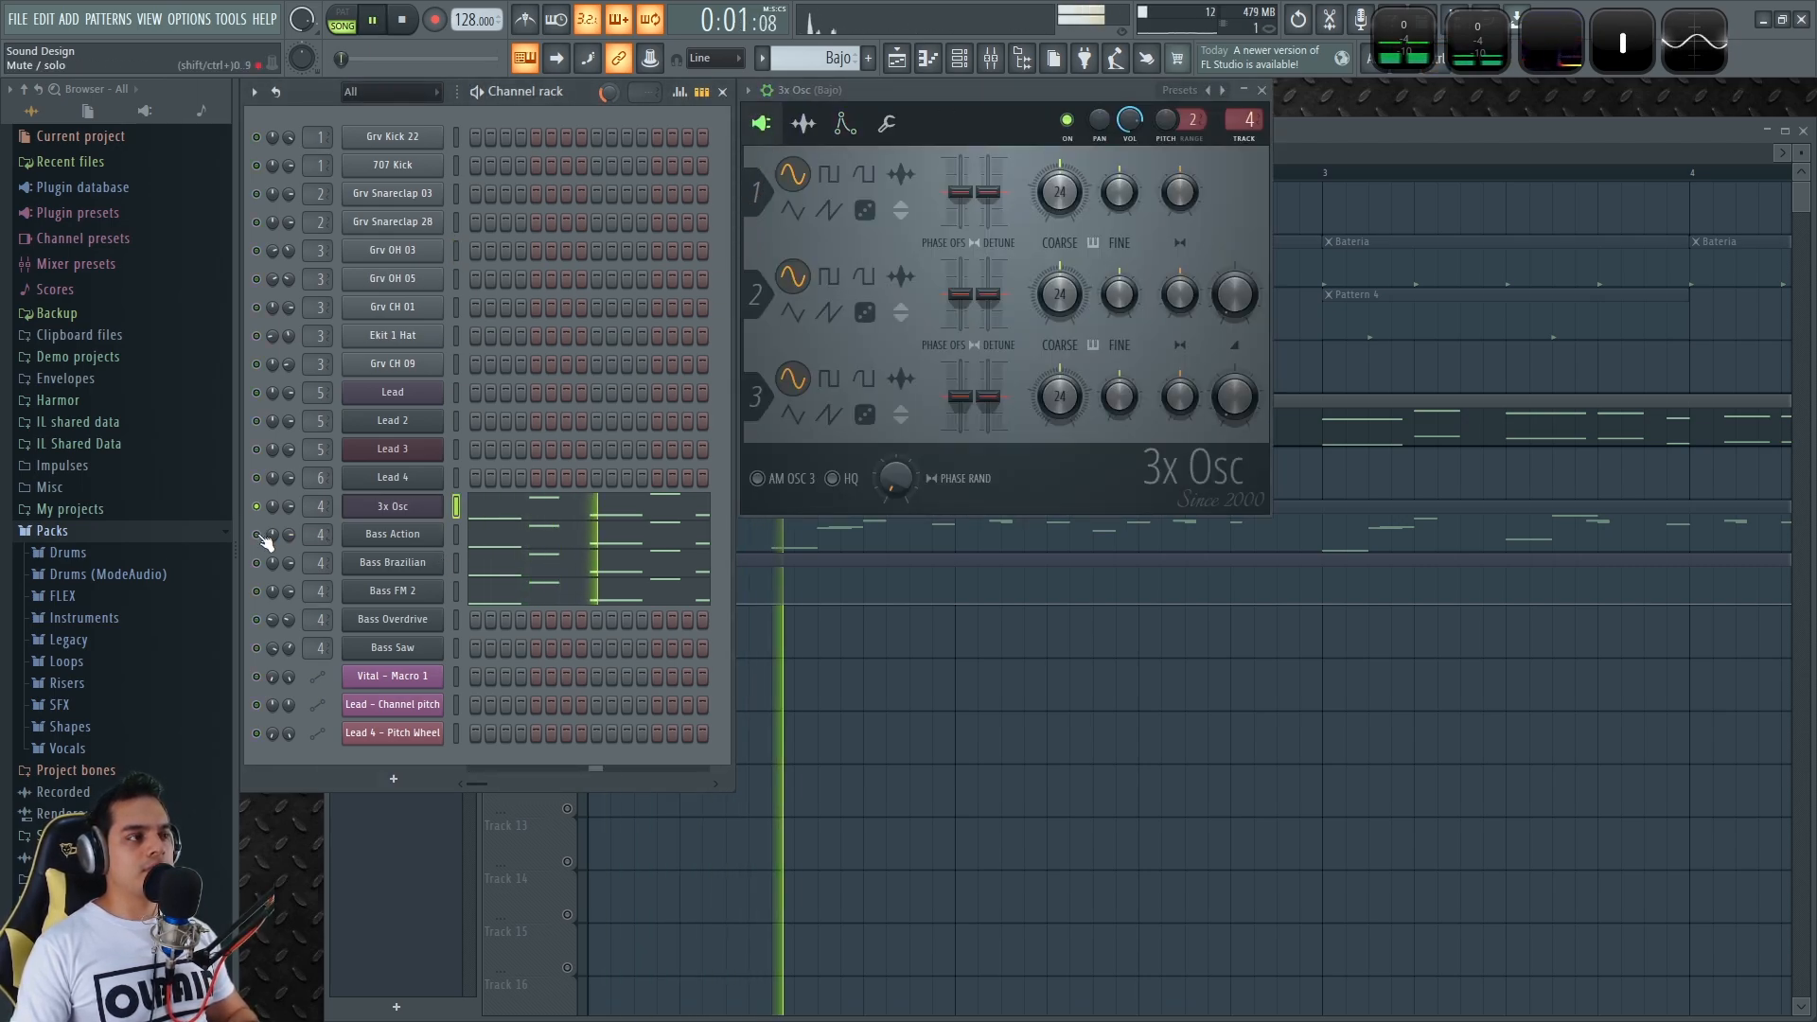
pyautogui.press('space')
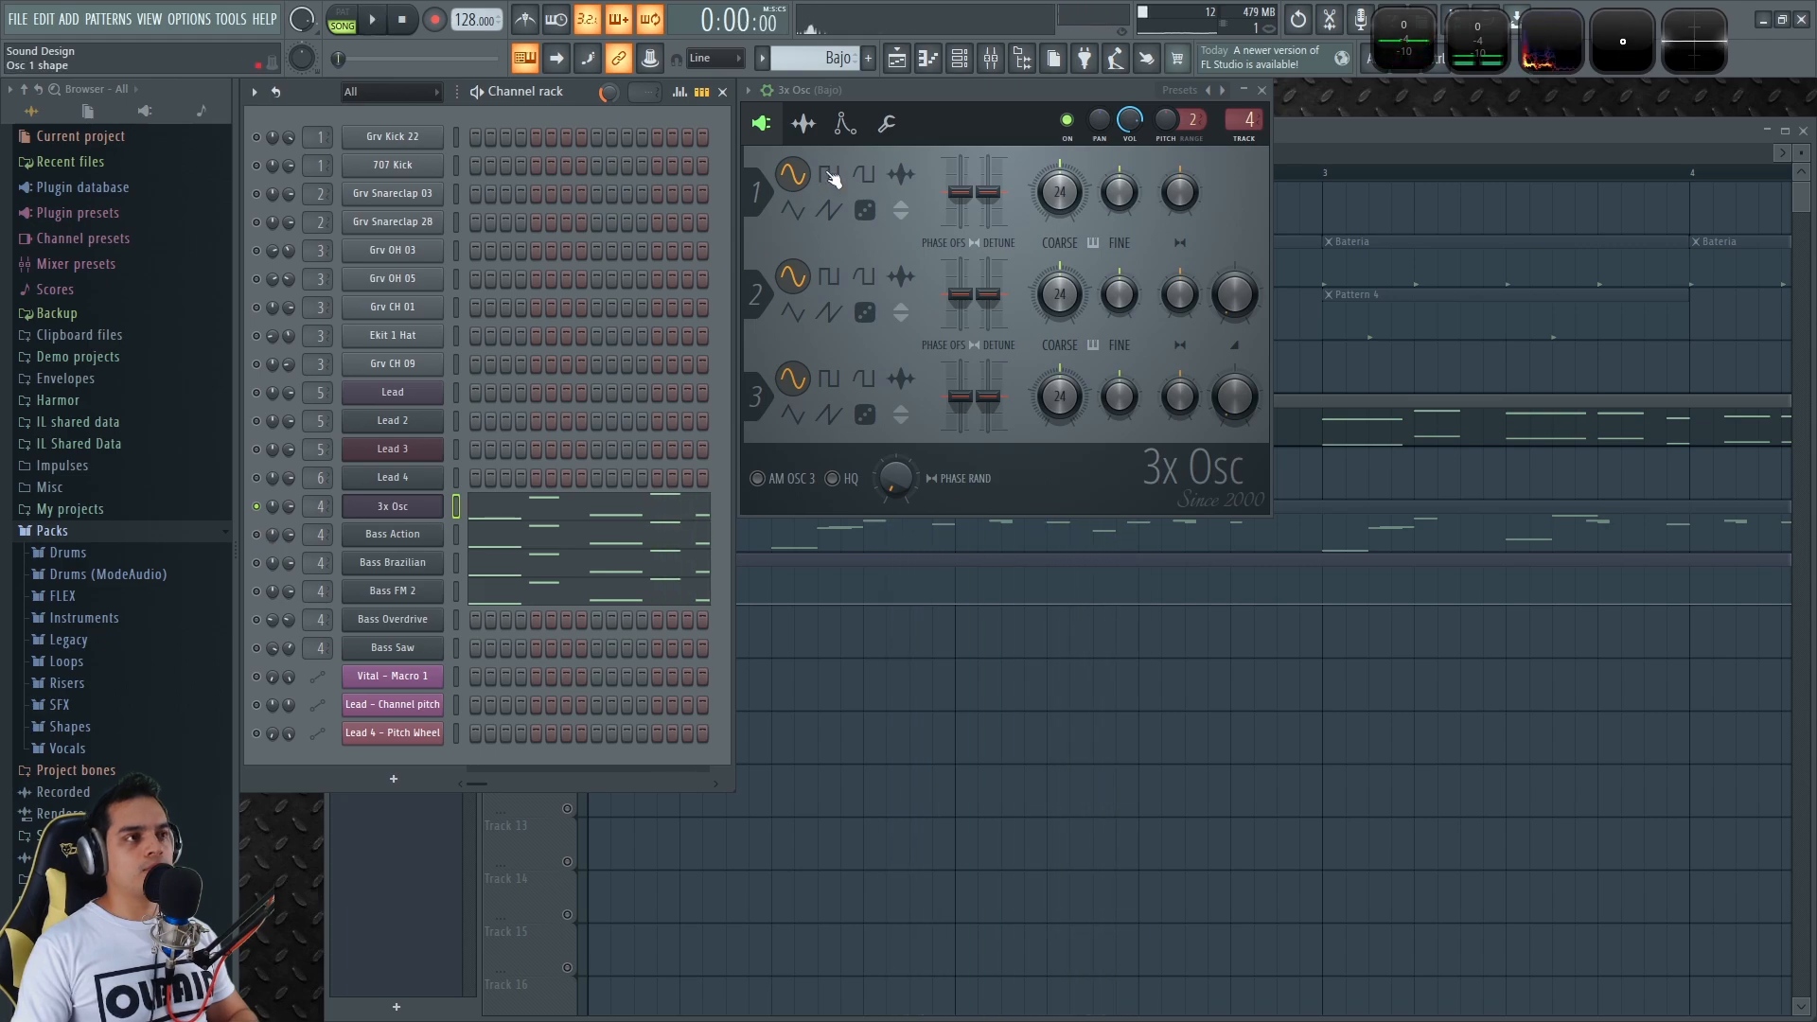
pyautogui.click(844, 124)
pyautogui.moveTo(1209, 248); pyautogui.dragTo(1207, 249)
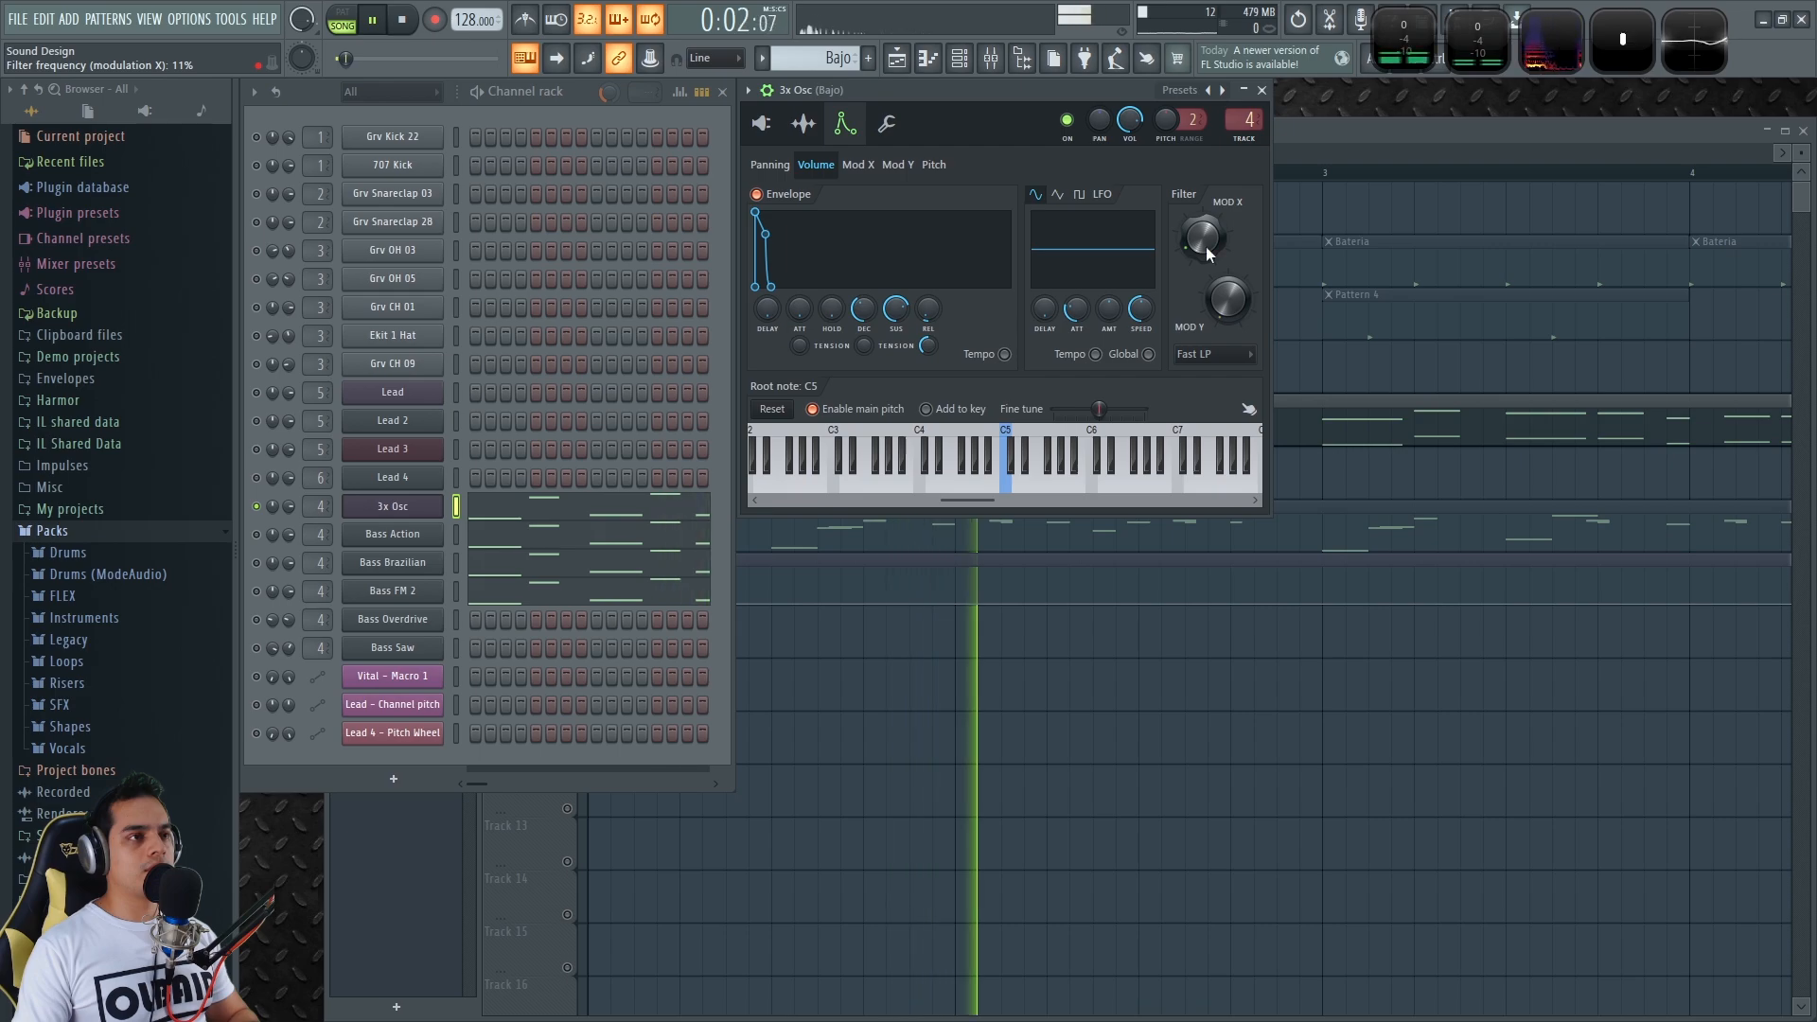
pyautogui.press('space')
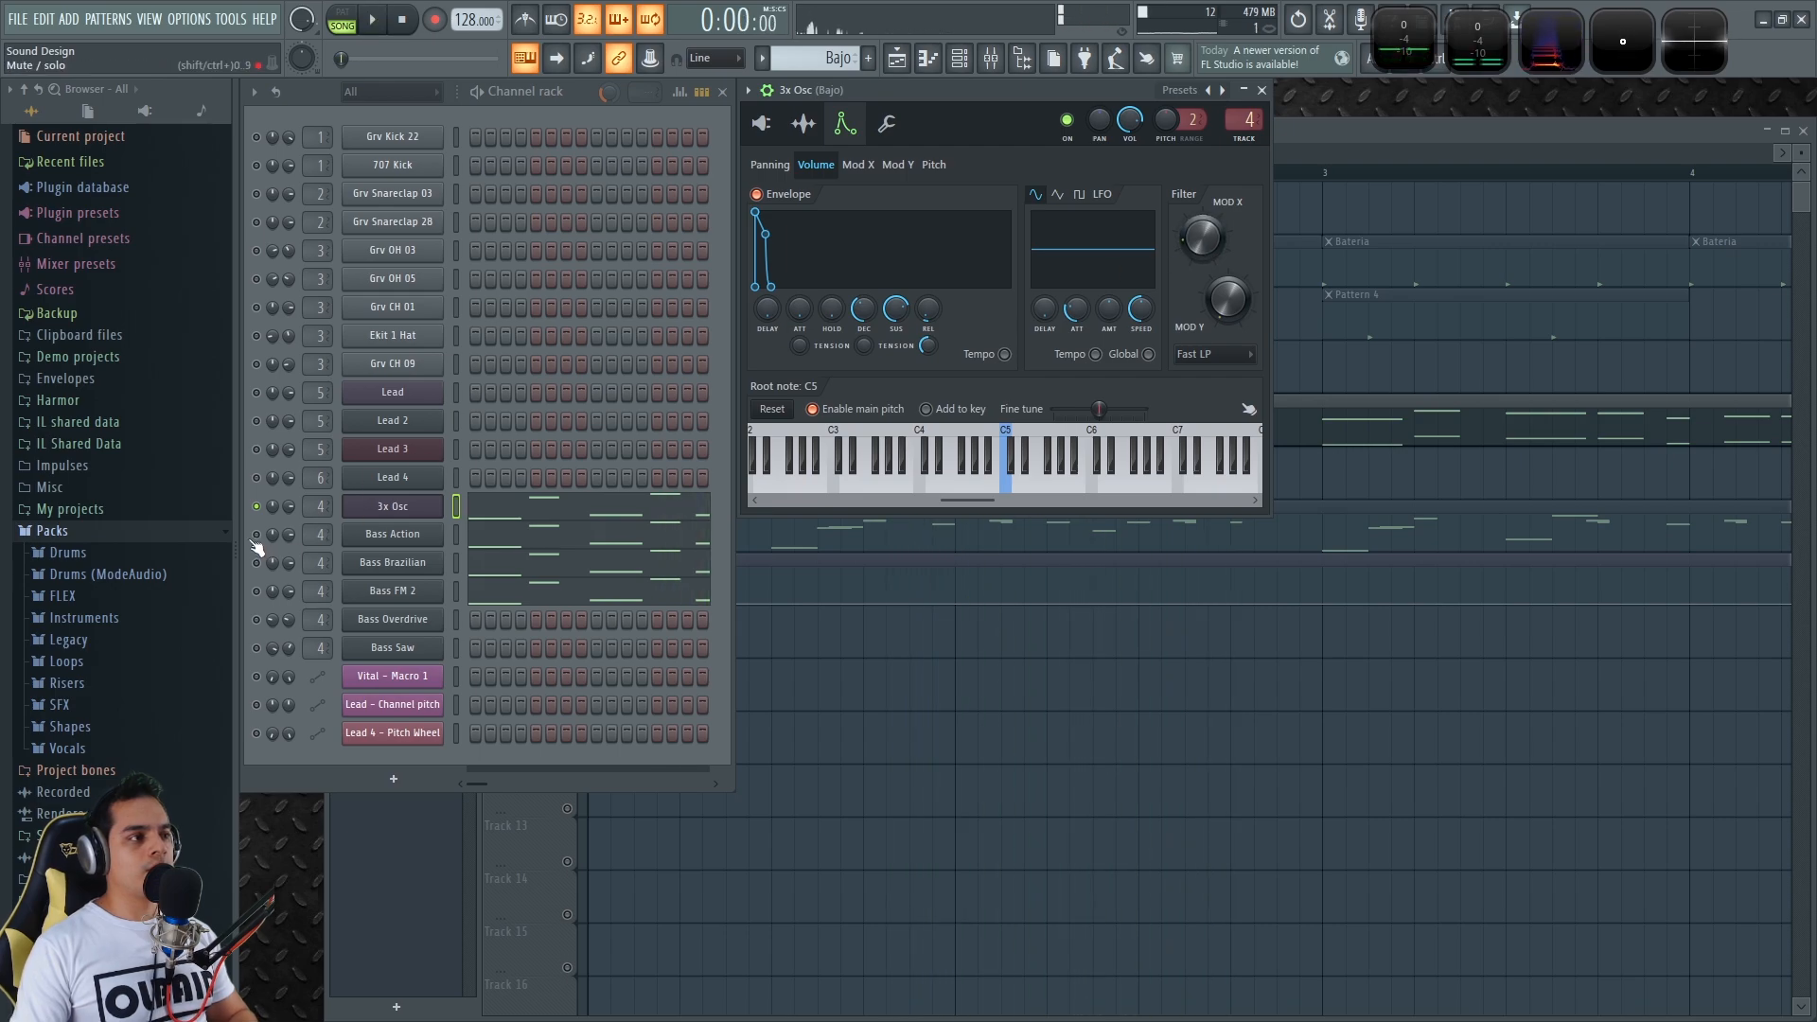
pyautogui.click(375, 536)
pyautogui.moveTo(863, 211); pyautogui.dragTo(850, 203)
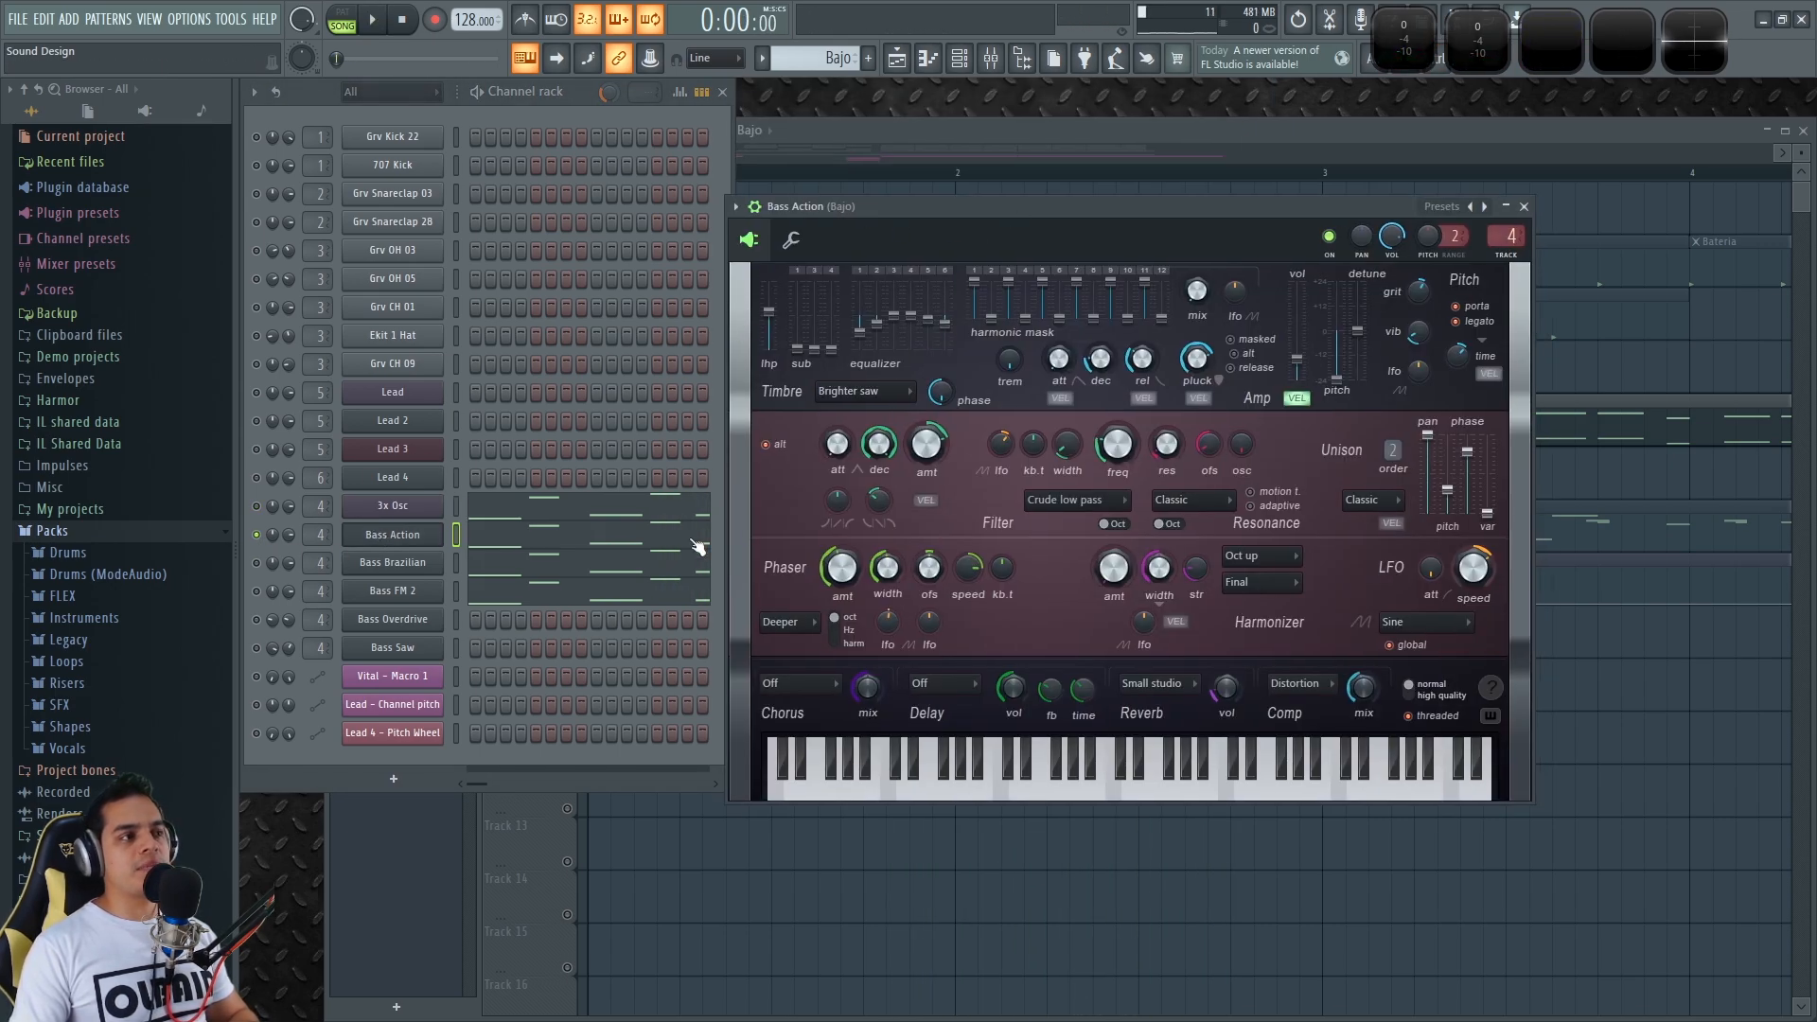
# Open the Bass Brazilian and Bass FM 2 synths, test a D4 note, and unsolo all channels
pyautogui.click(402, 568)
pyautogui.moveTo(735, 406); pyautogui.dragTo(987, 151)
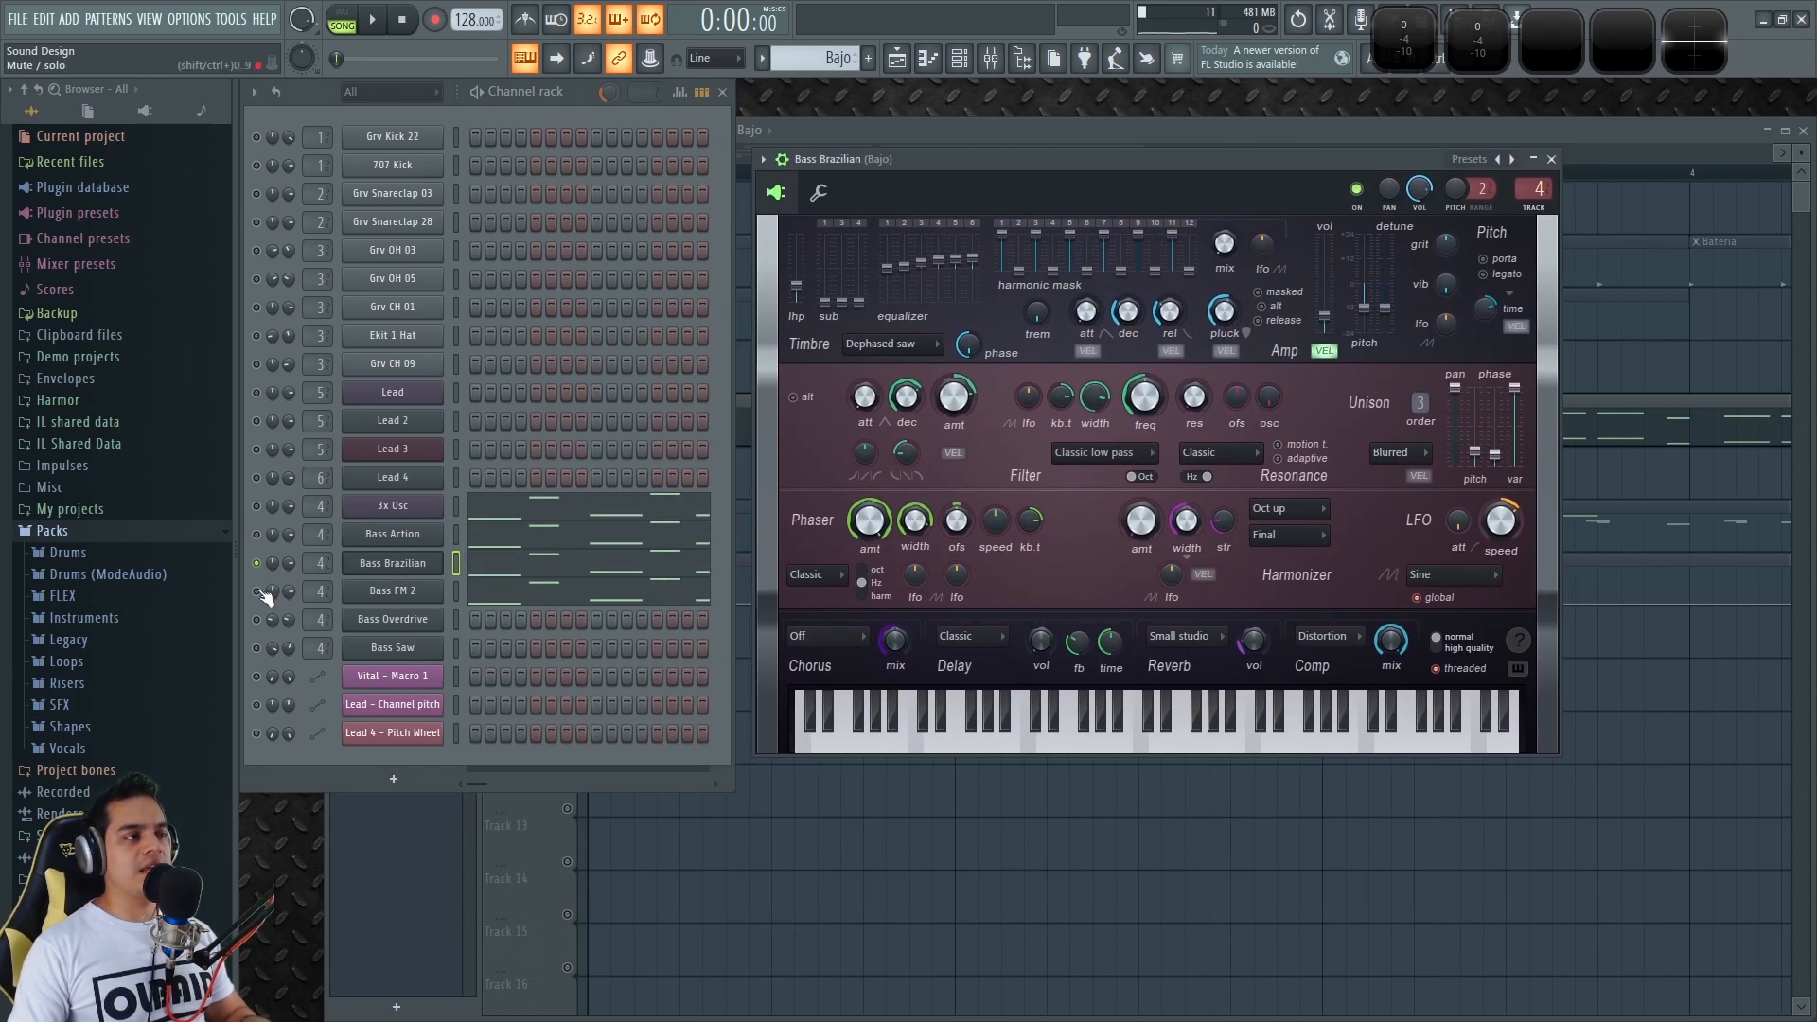
pyautogui.click(383, 592)
pyautogui.moveTo(889, 340); pyautogui.dragTo(952, 166)
pyautogui.press('x')
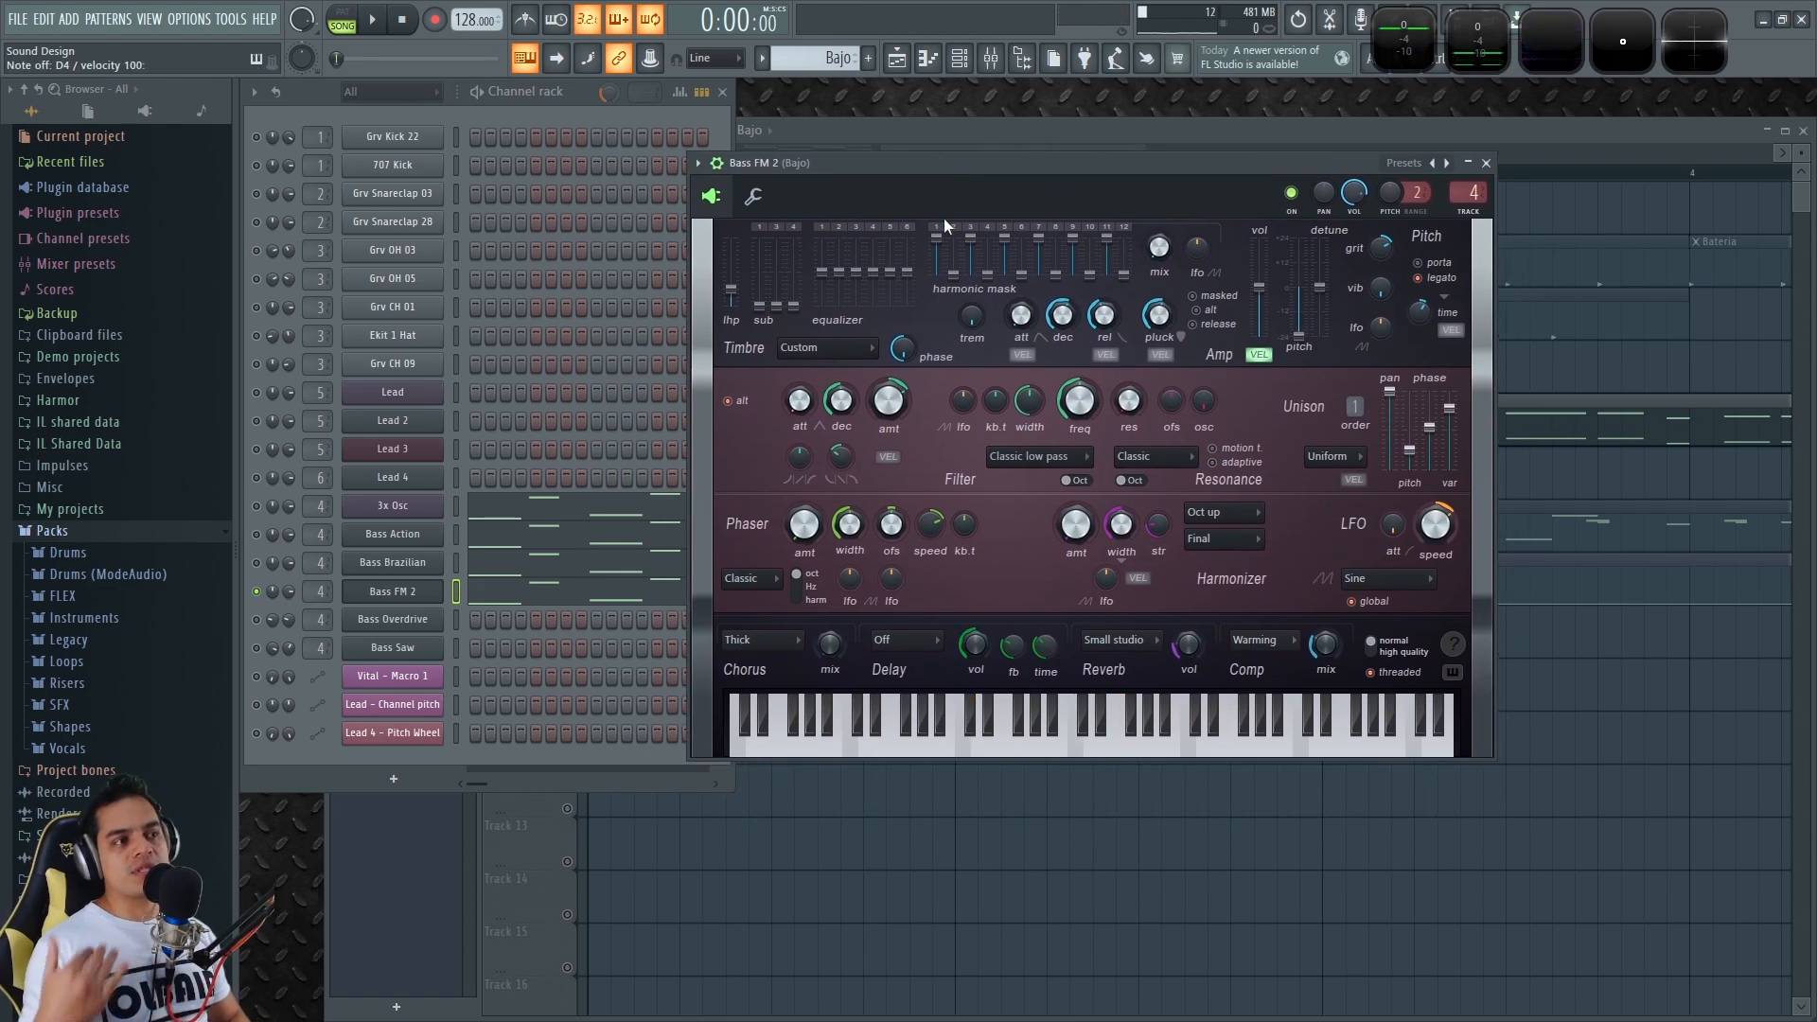
pyautogui.rightClick(256, 570)
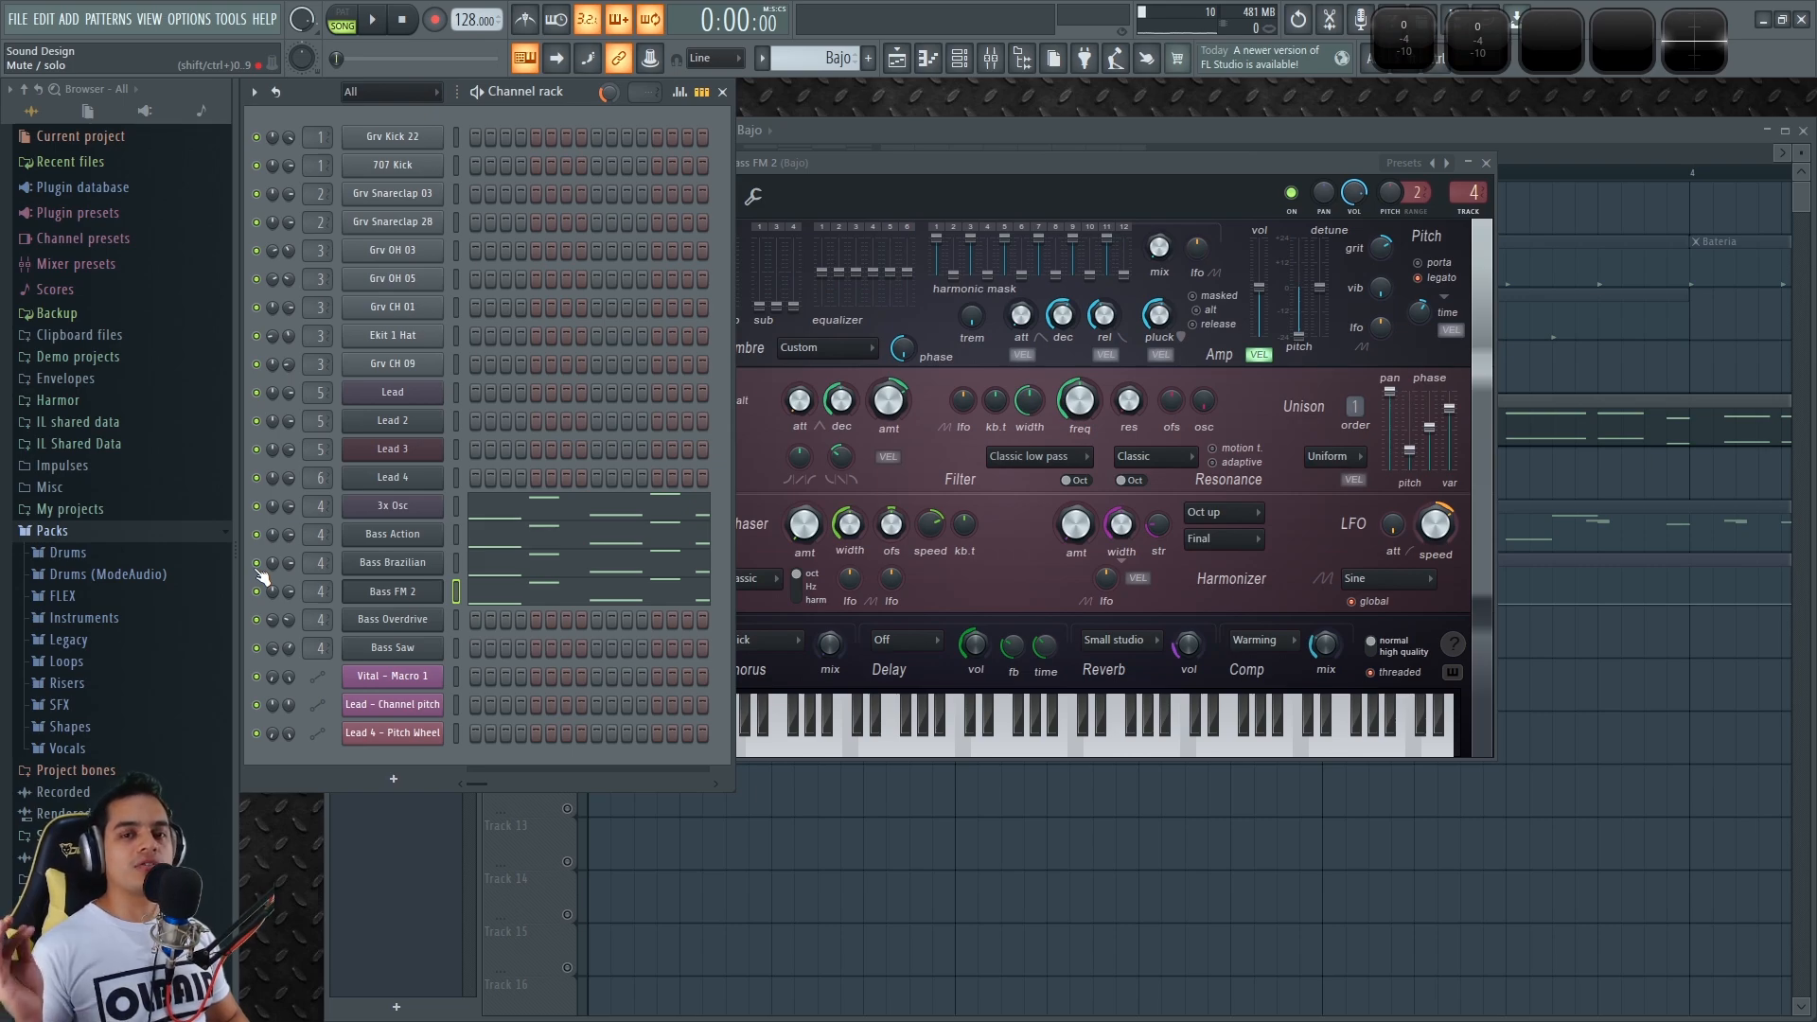
pyautogui.moveTo(1337, 165); pyautogui.dragTo(1309, 175)
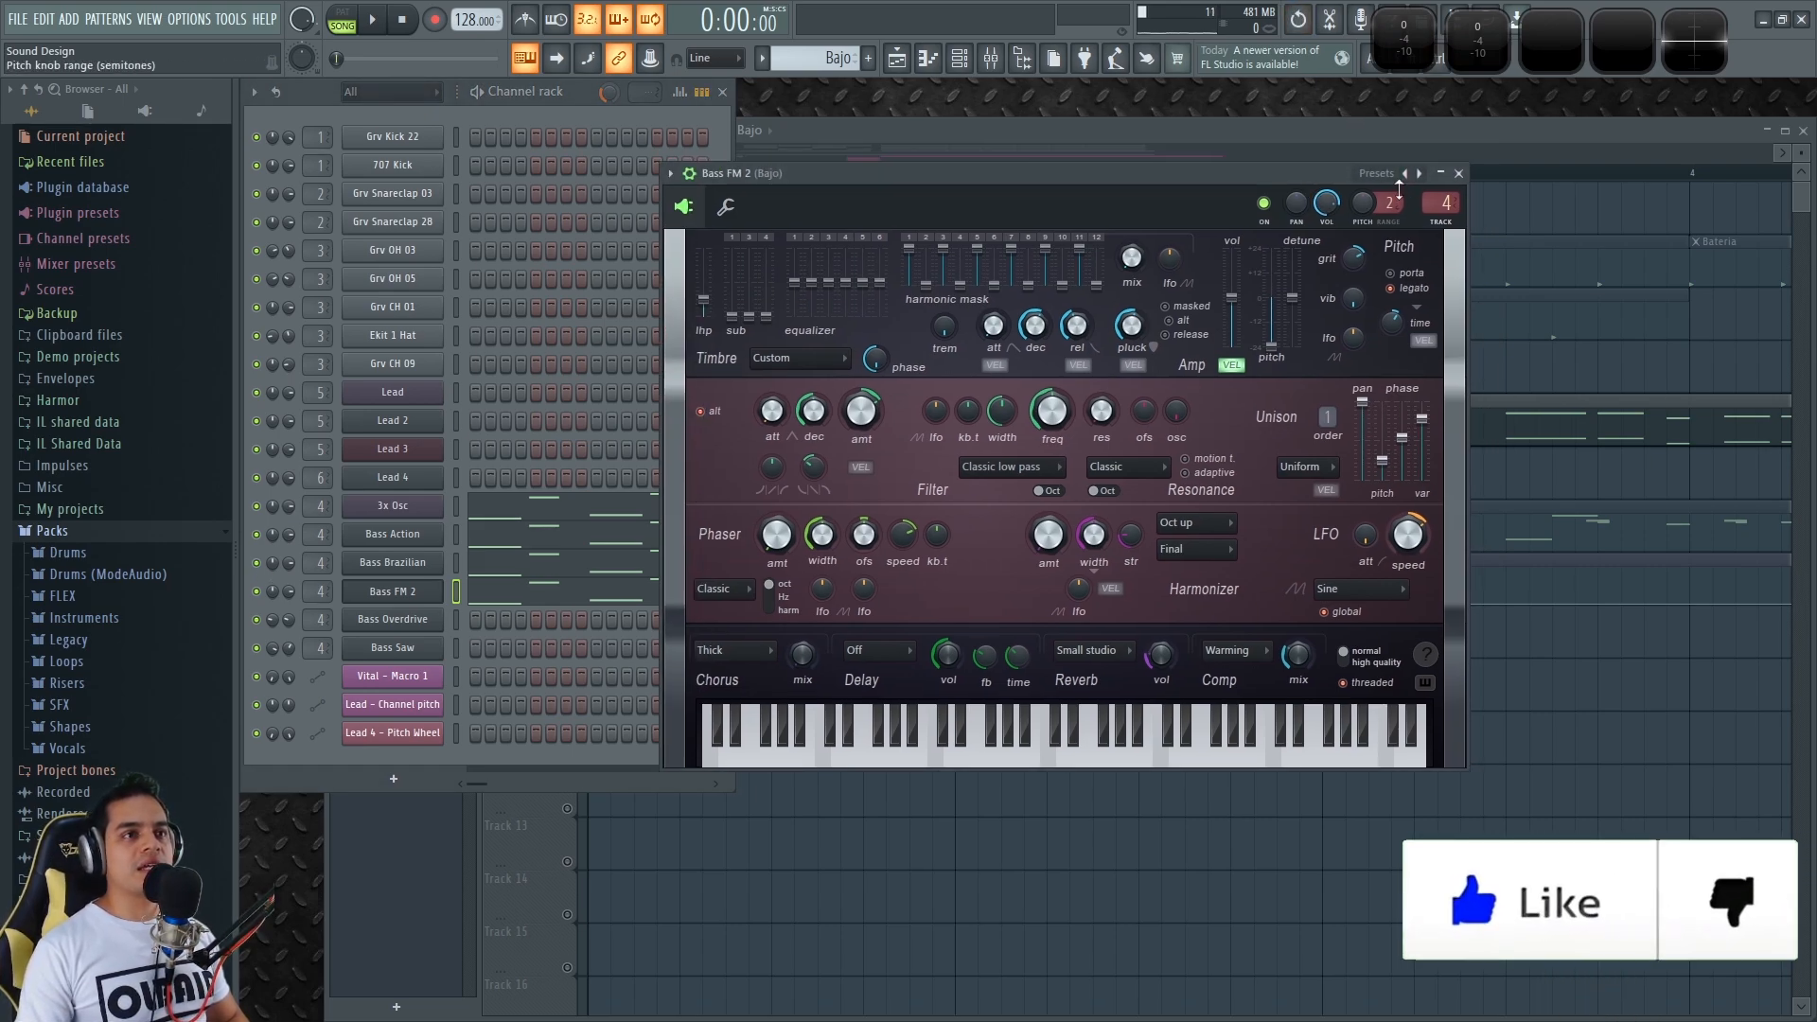
# Load the Bass Psy 3 preset on Bass FM 2
pyautogui.click(1407, 174)
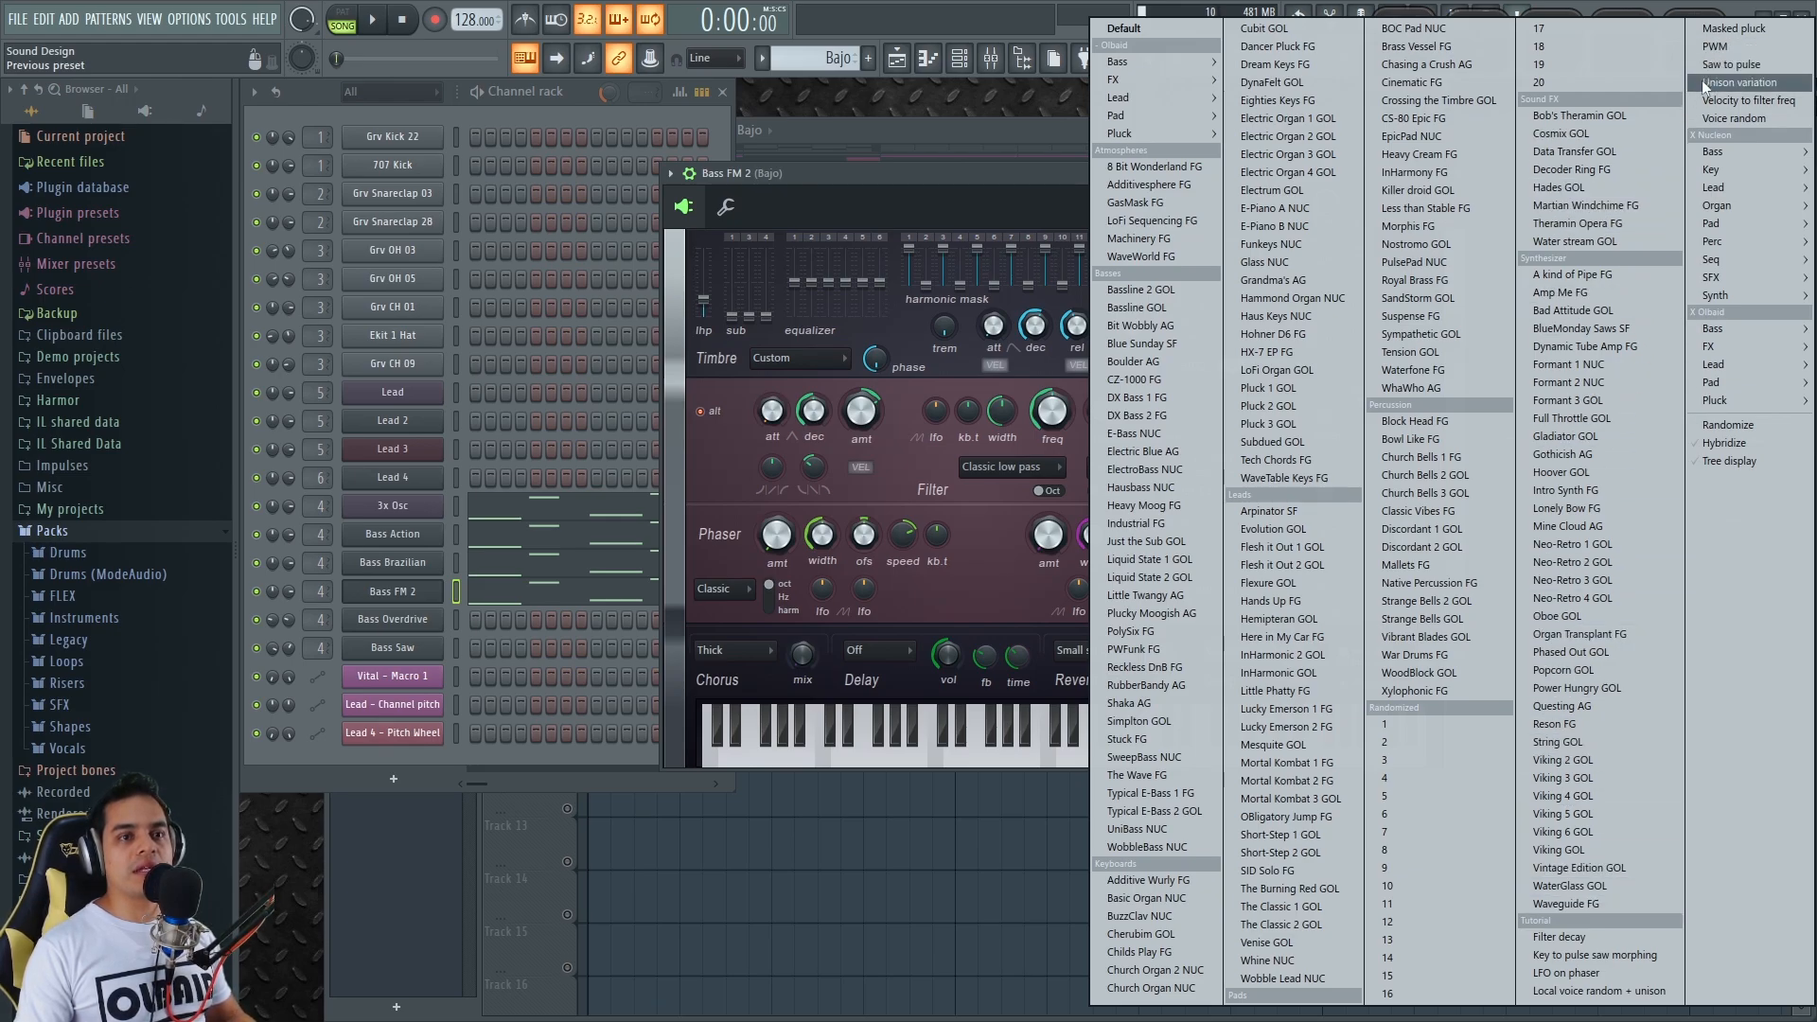
pyautogui.moveTo(1713, 329)
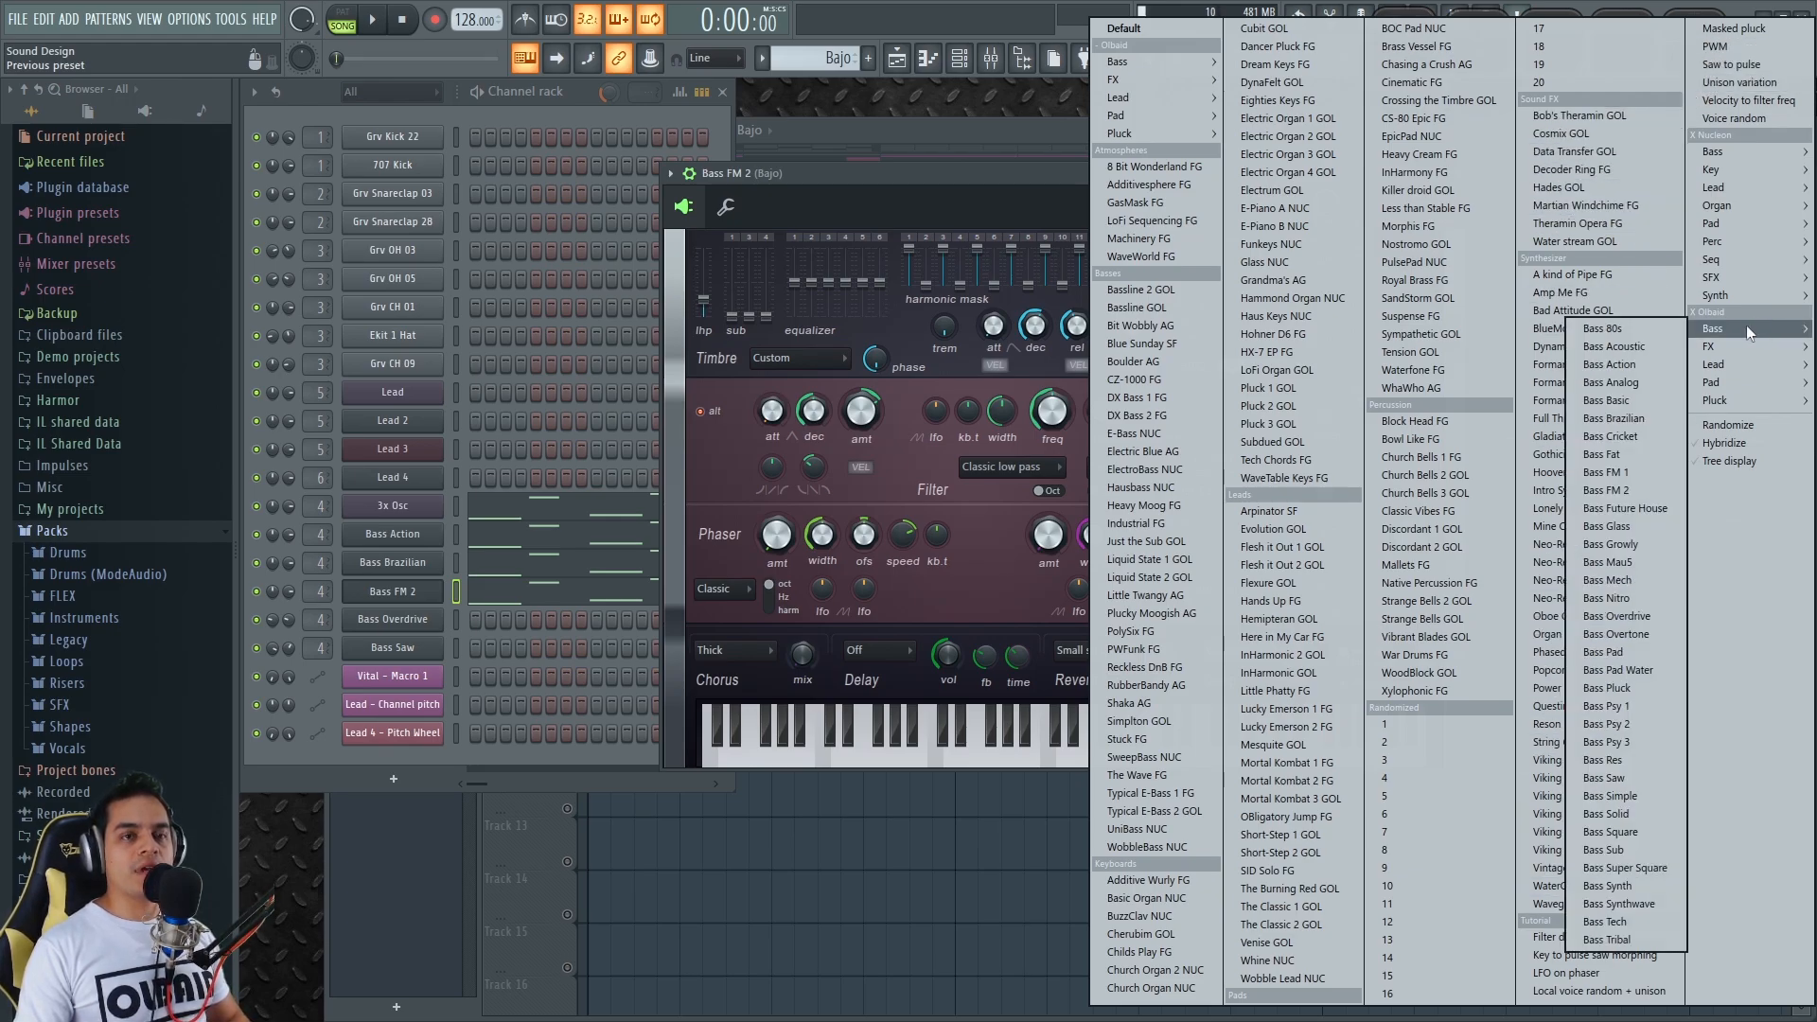
pyautogui.click(1642, 742)
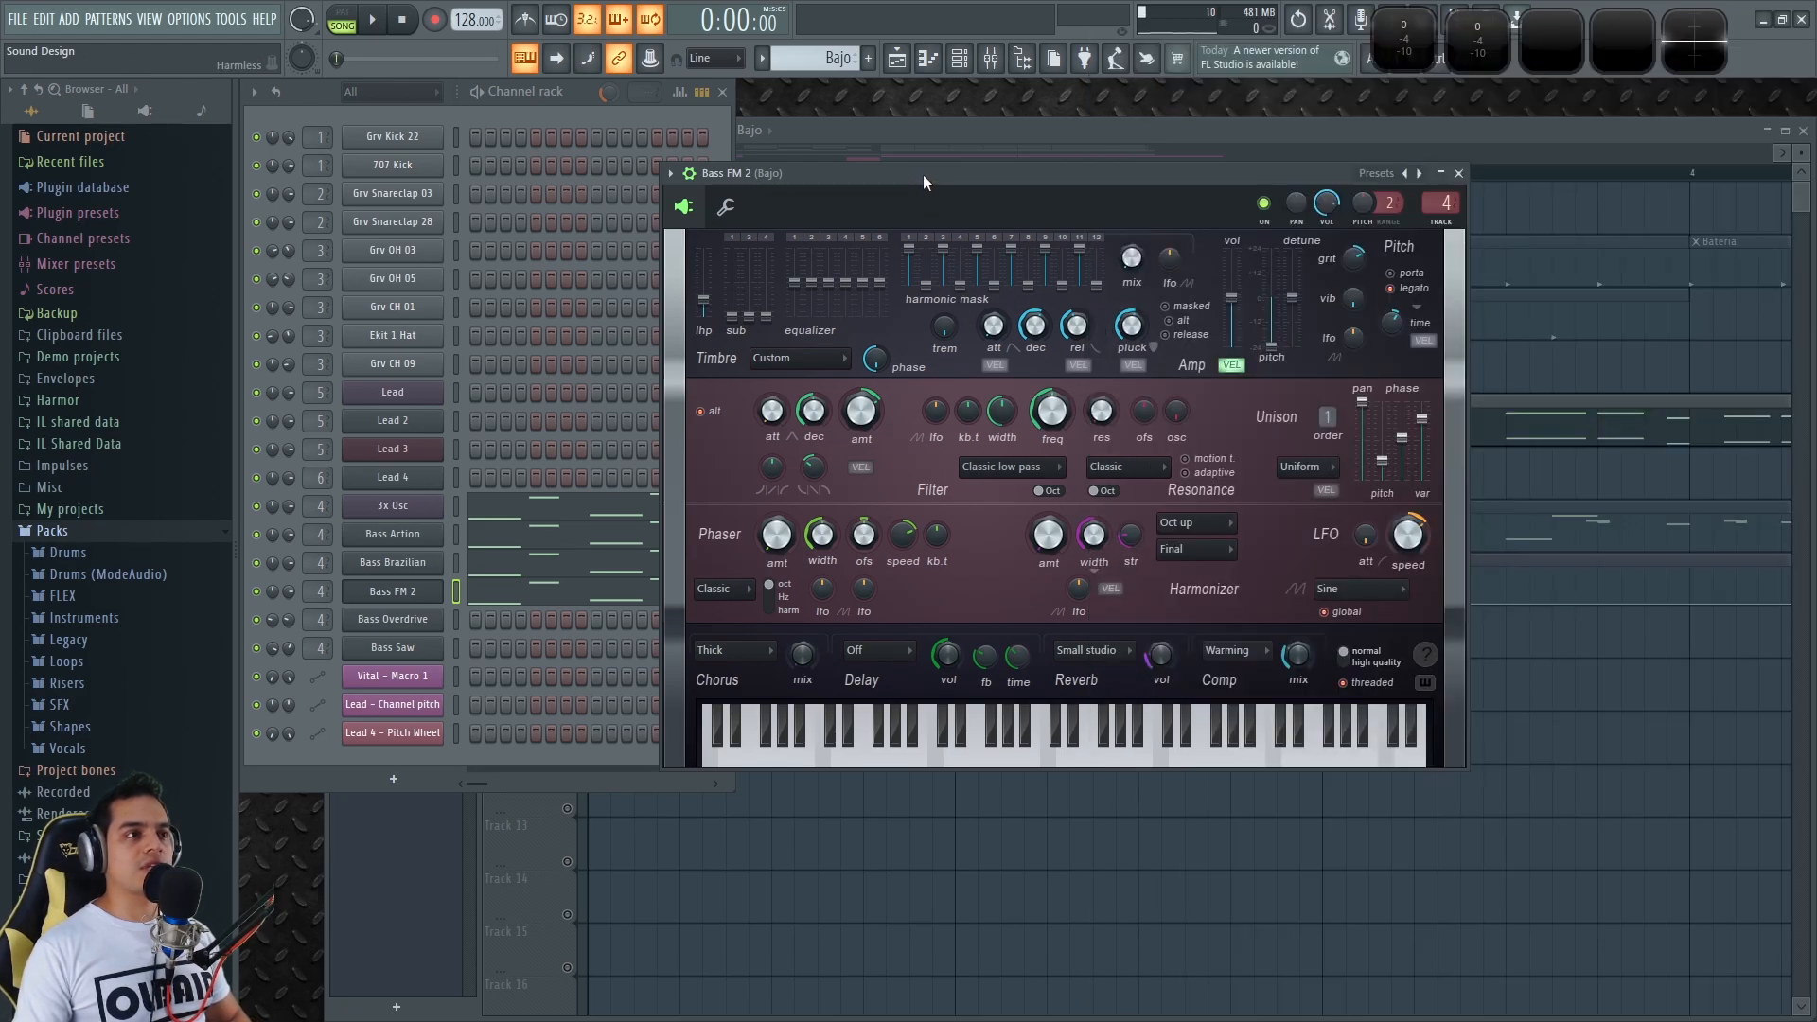
pyautogui.click(560, 91)
pyautogui.moveTo(940, 172); pyautogui.dragTo(1025, 208)
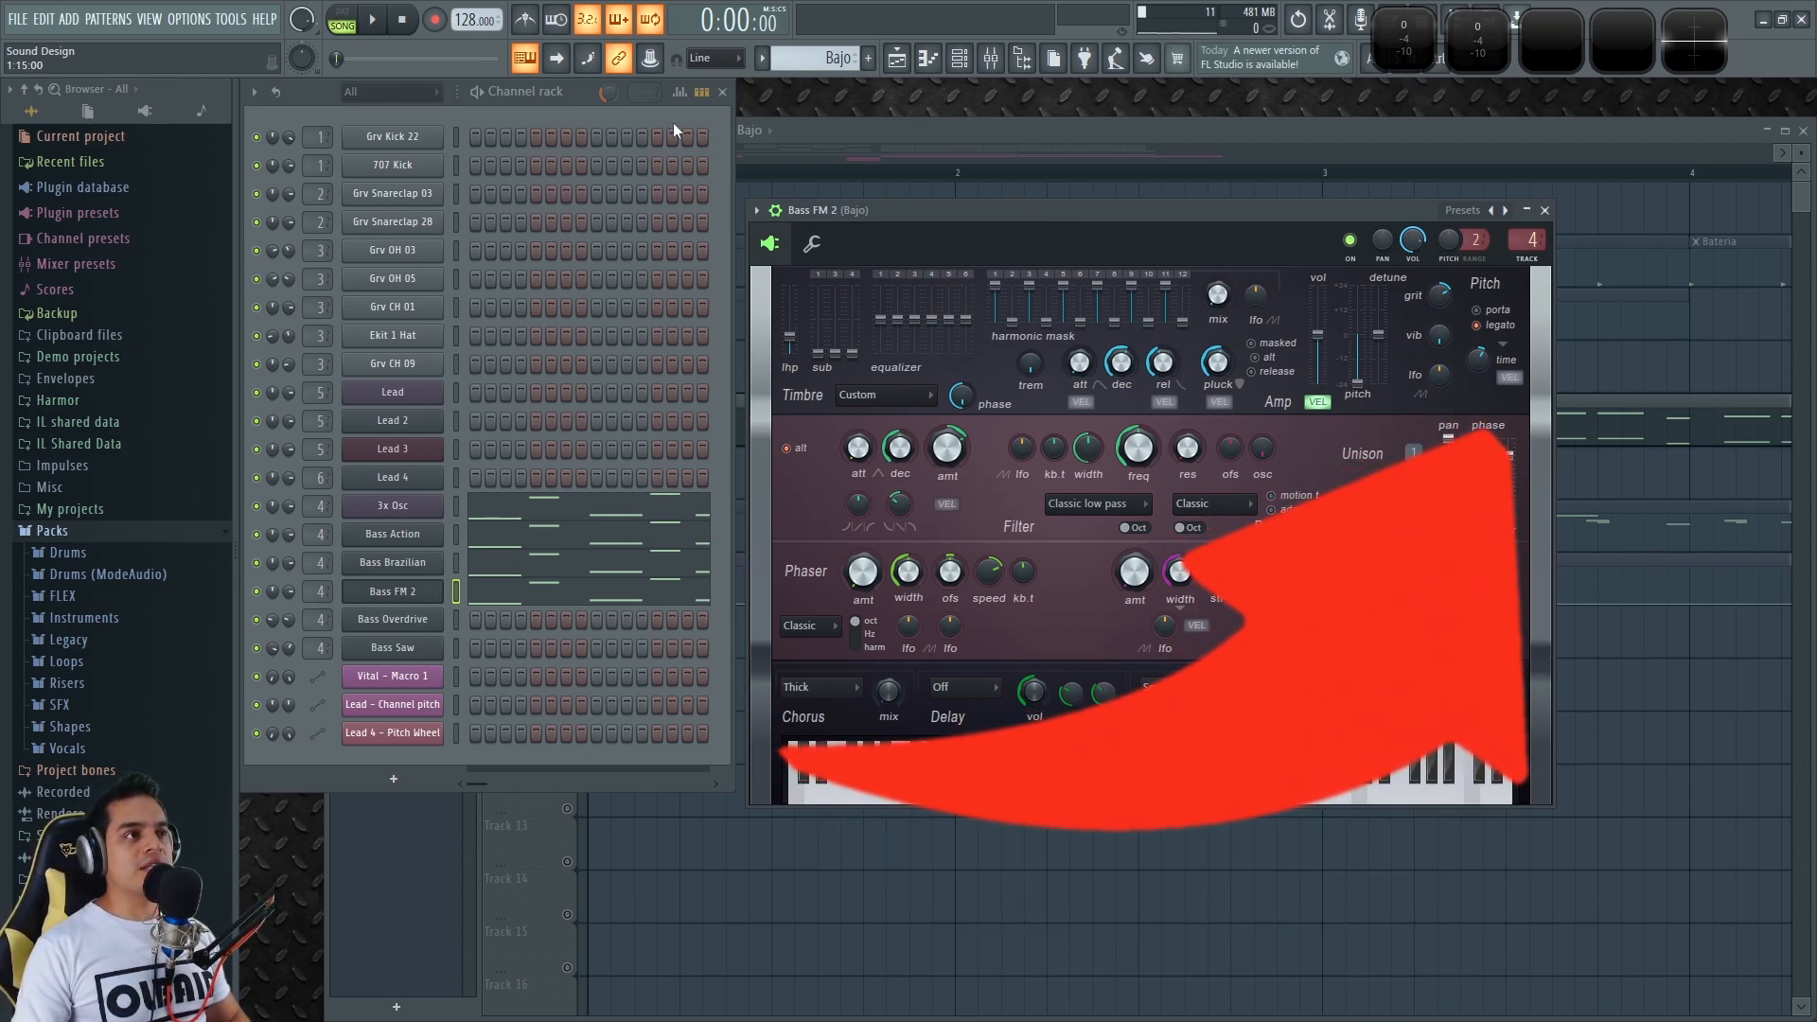
# Play the pattern in PAT mode, soloing 3x Osc, Bass Action and Bass FM 2 in turn
pyautogui.click(348, 26)
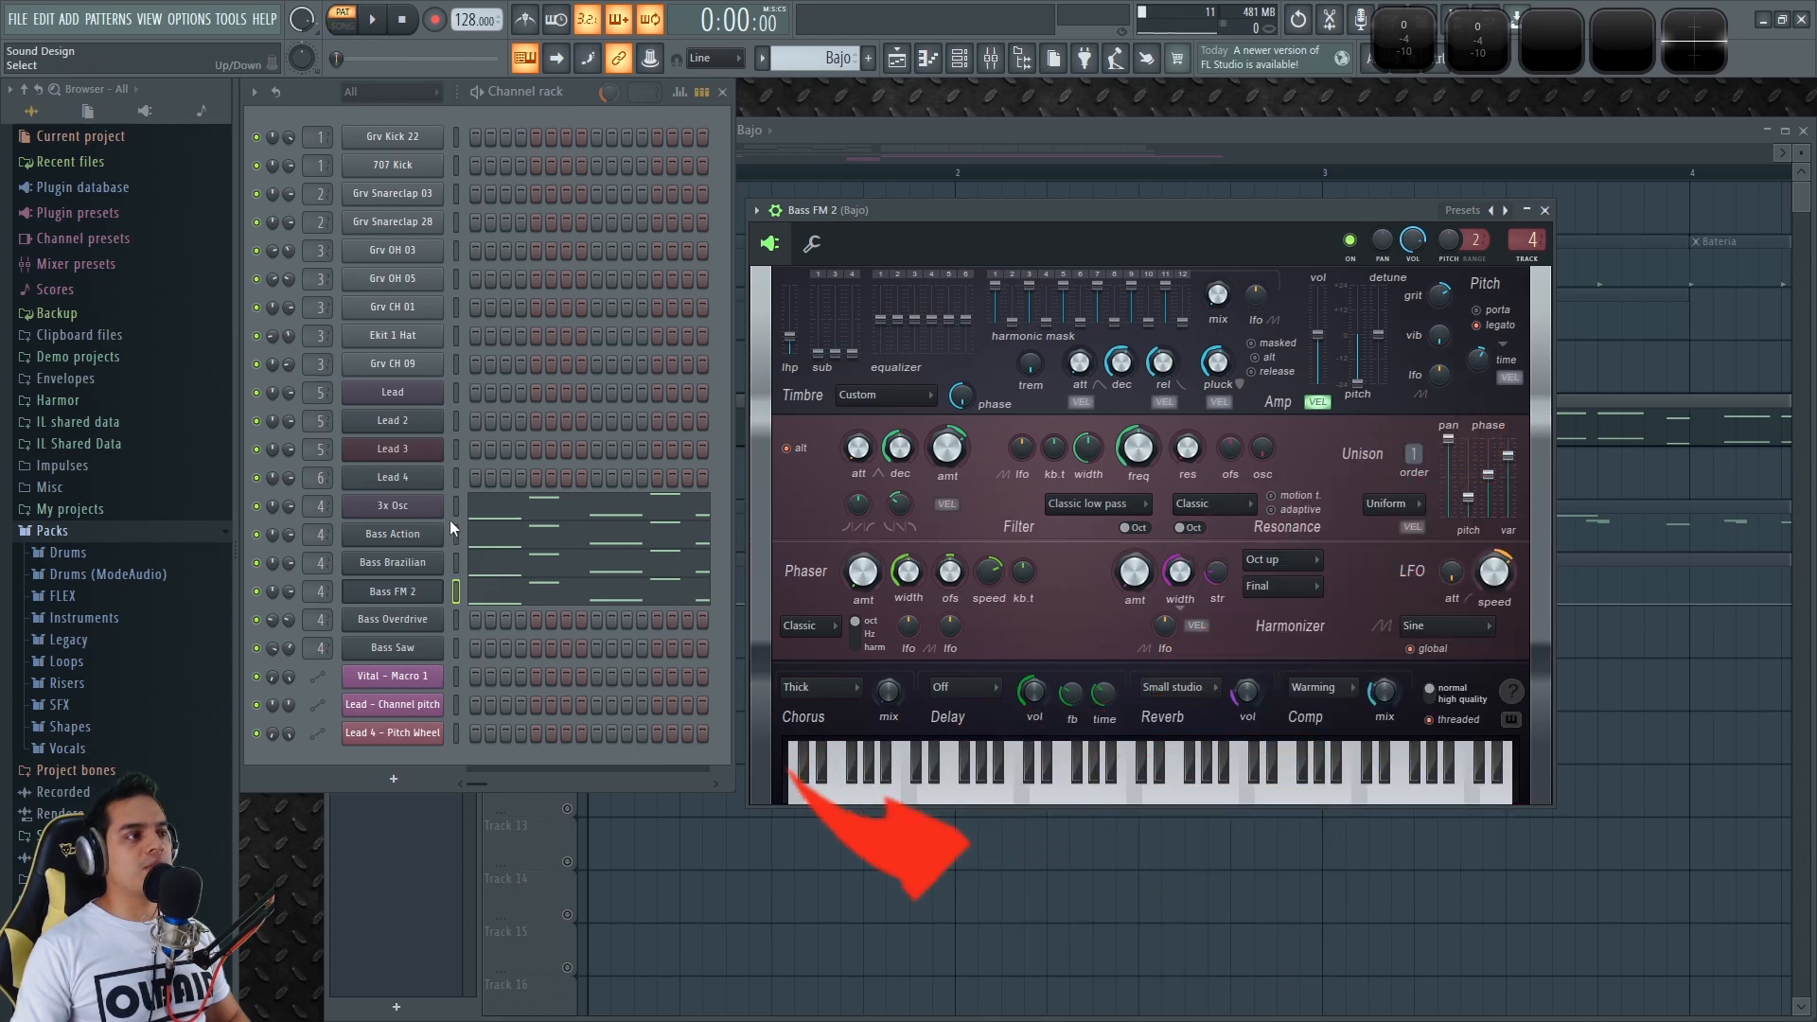
pyautogui.click(456, 592)
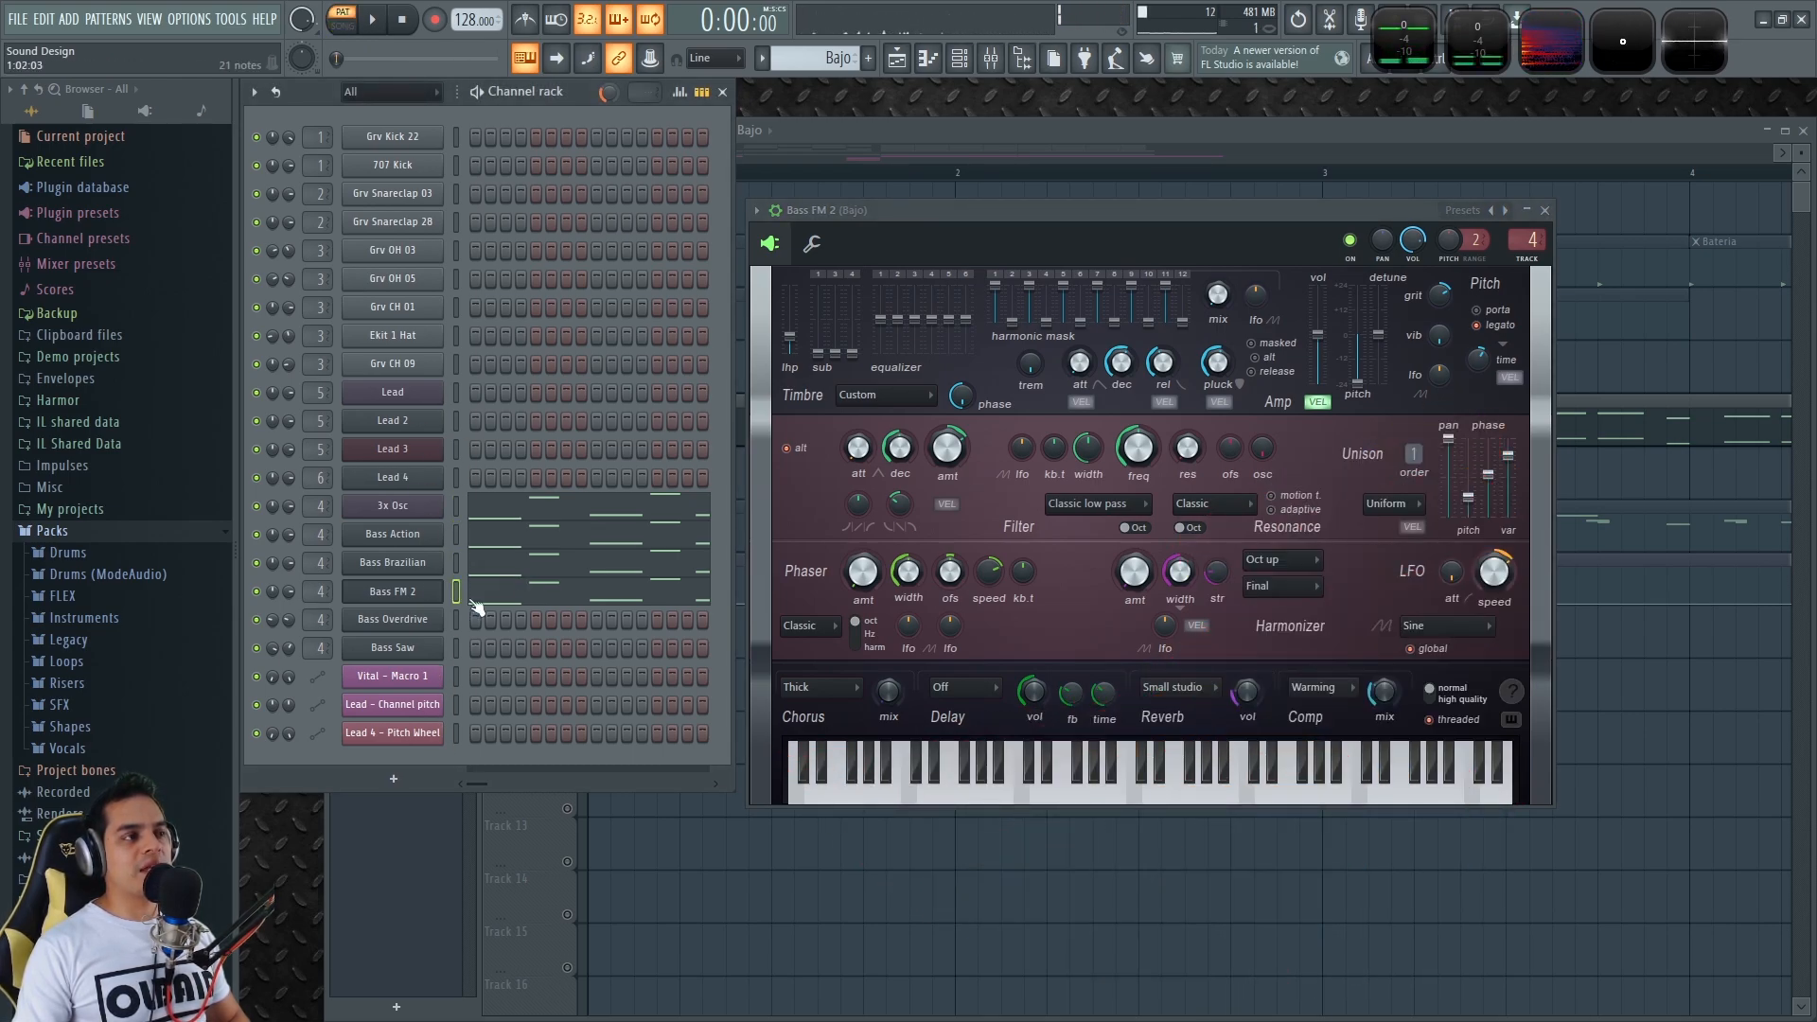
pyautogui.press('space')
pyautogui.rightClick(256, 507)
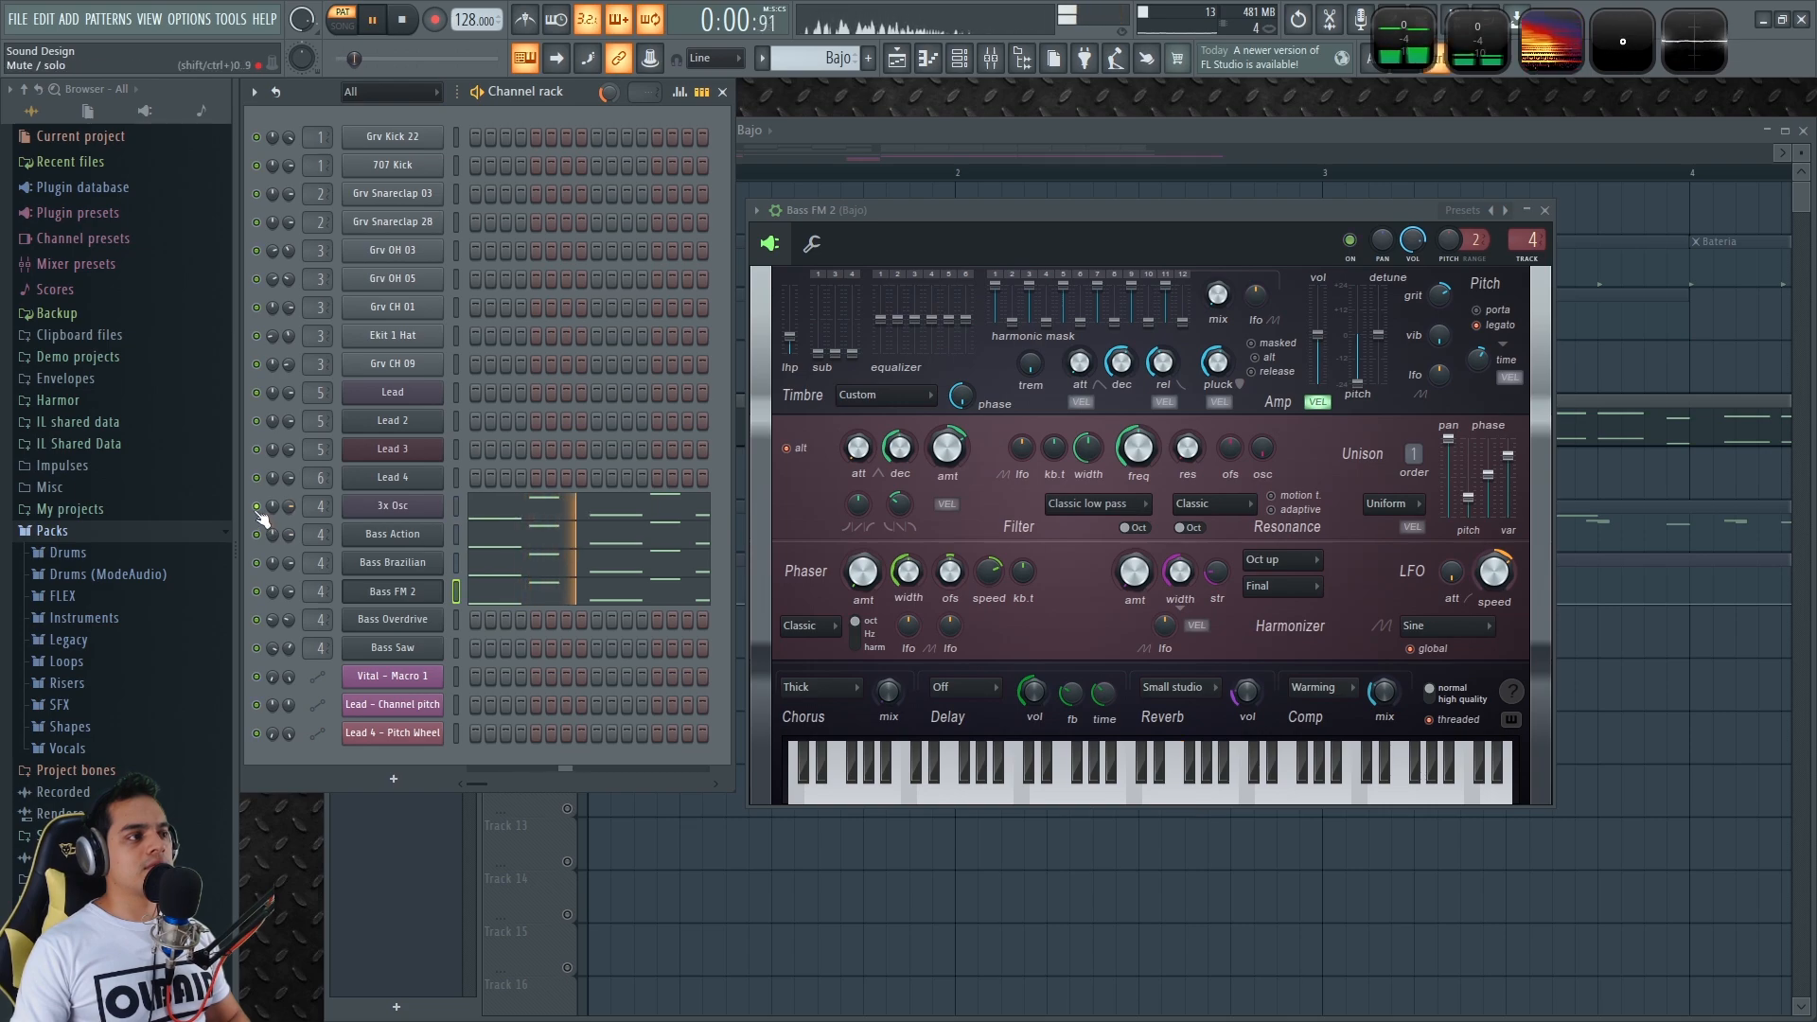
pyautogui.rightClick(257, 535)
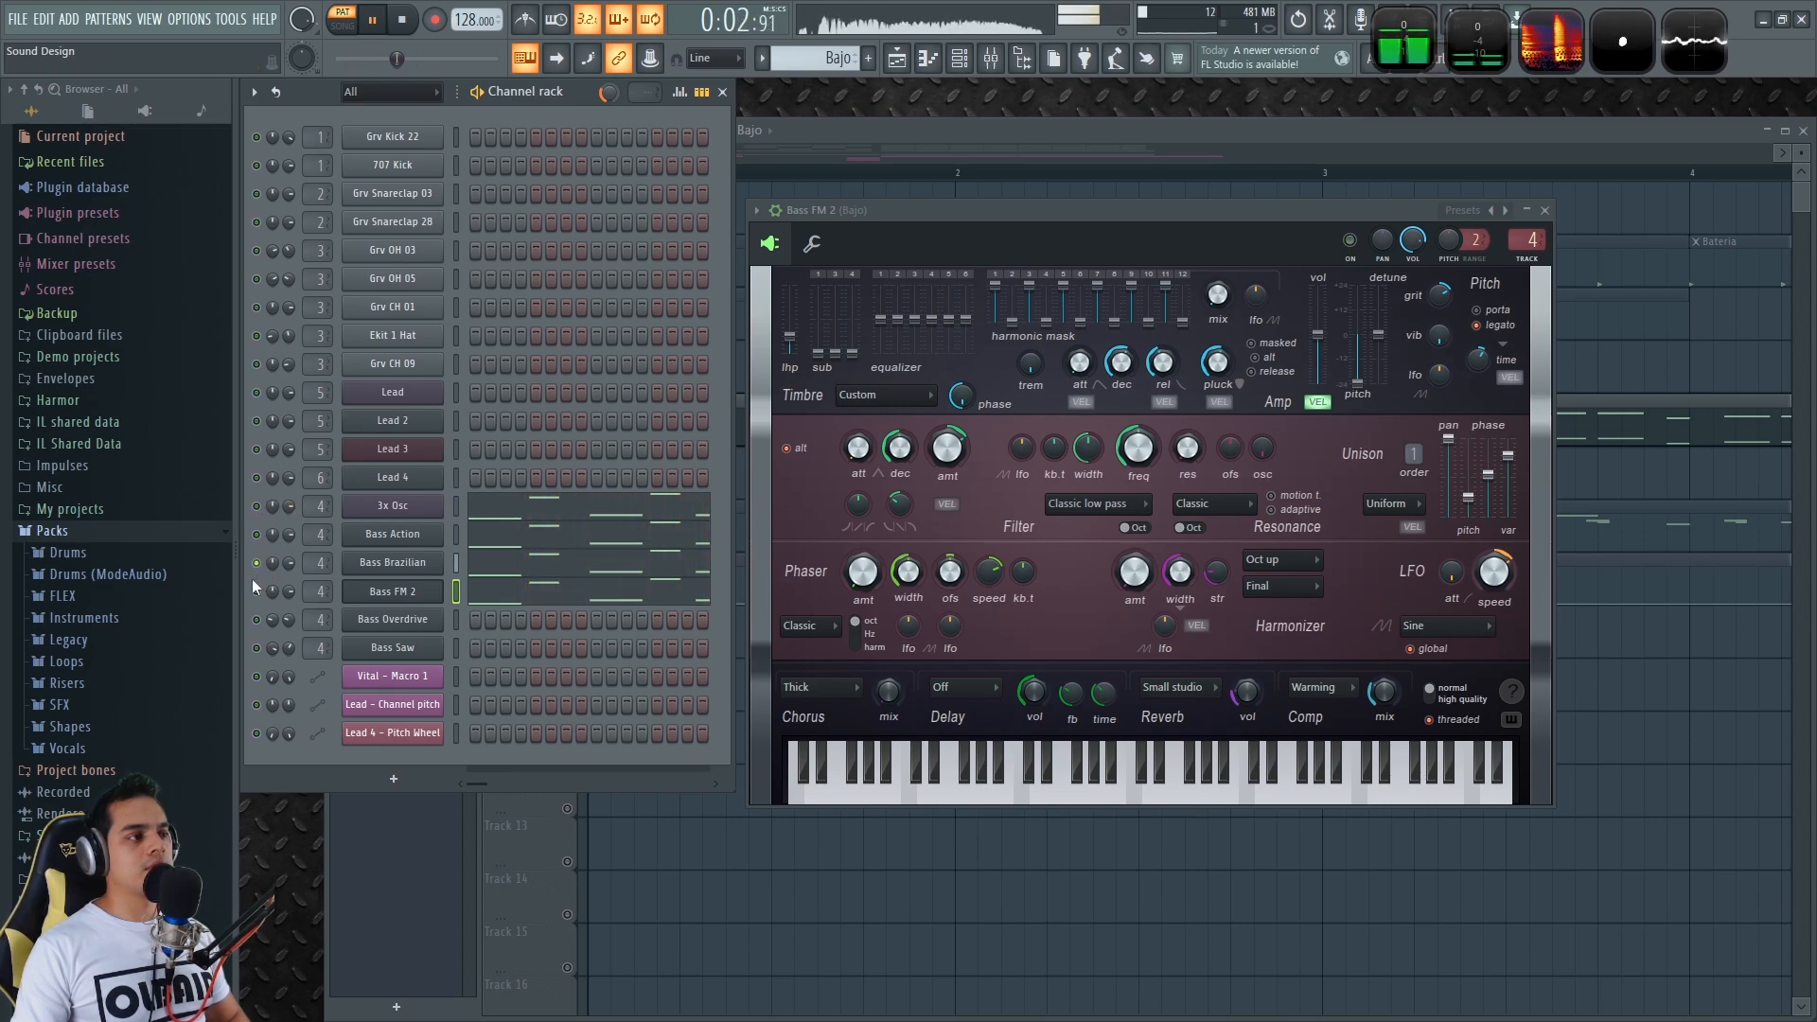
pyautogui.rightClick(257, 592)
pyautogui.rightClick(257, 592)
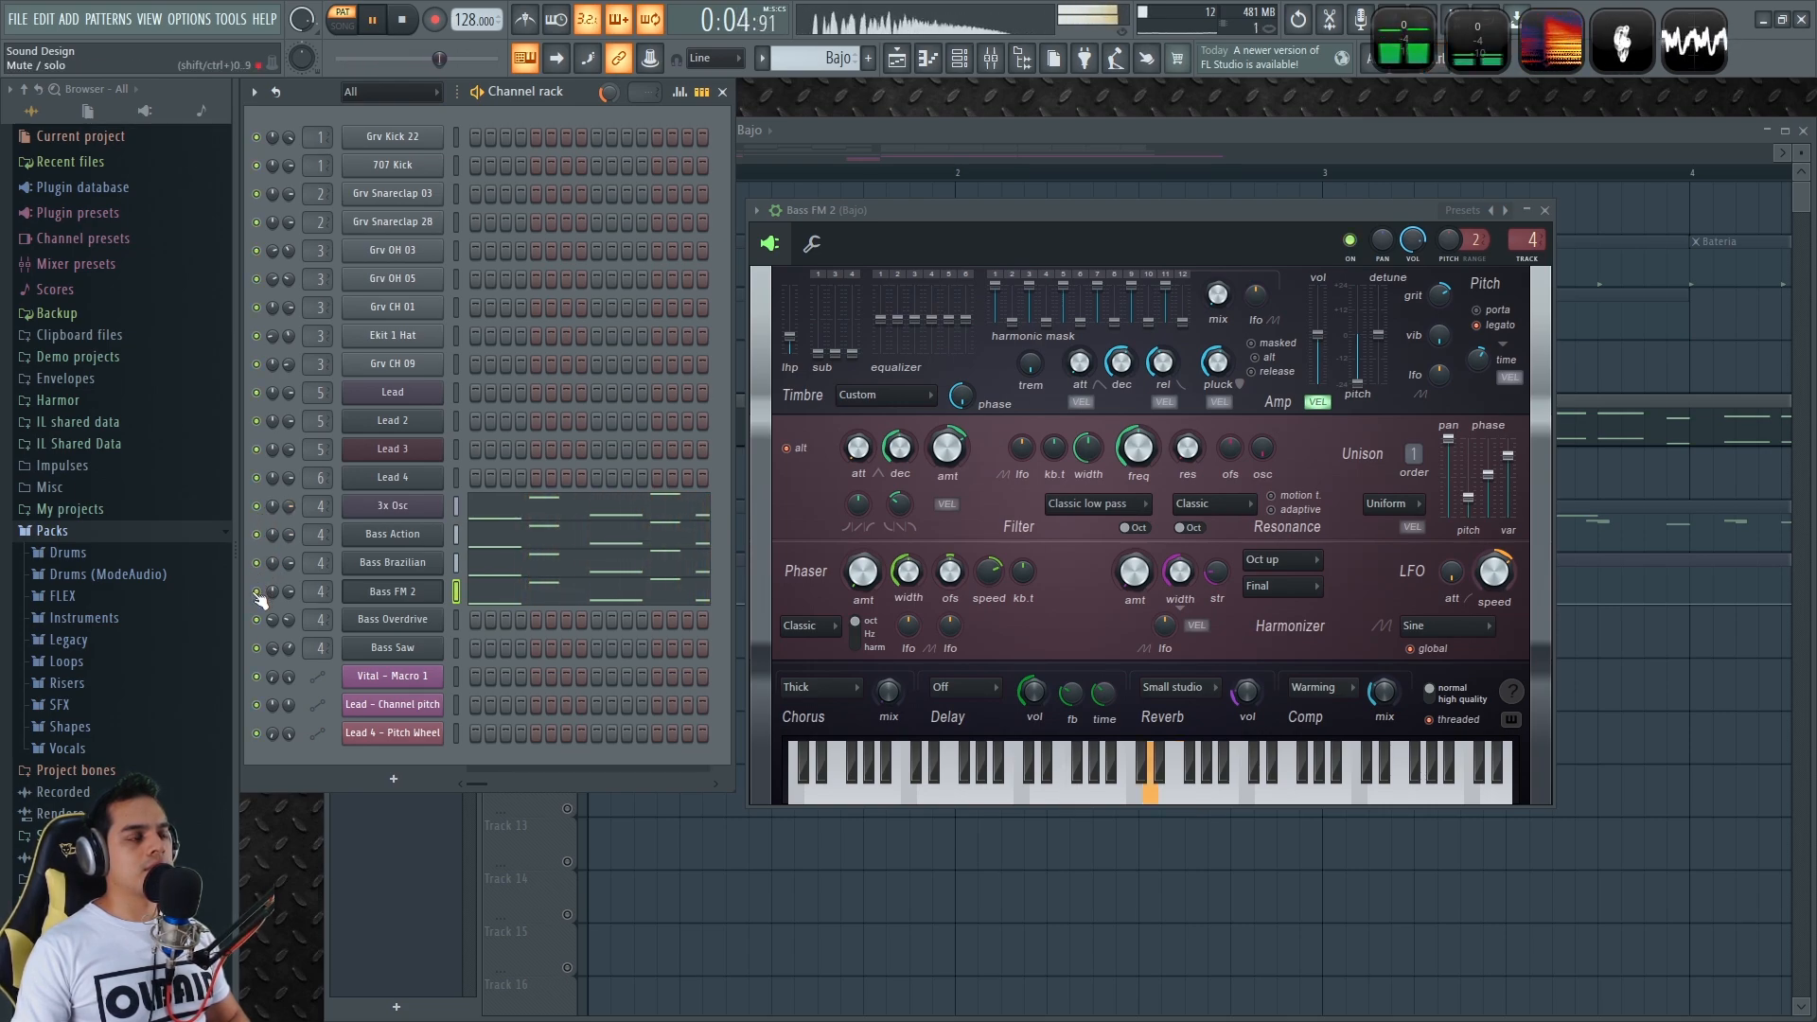
# Stop playback and reset the Playlist view to start at bar 1
pyautogui.click(867, 128)
pyautogui.press('space')
pyautogui.press('F9')
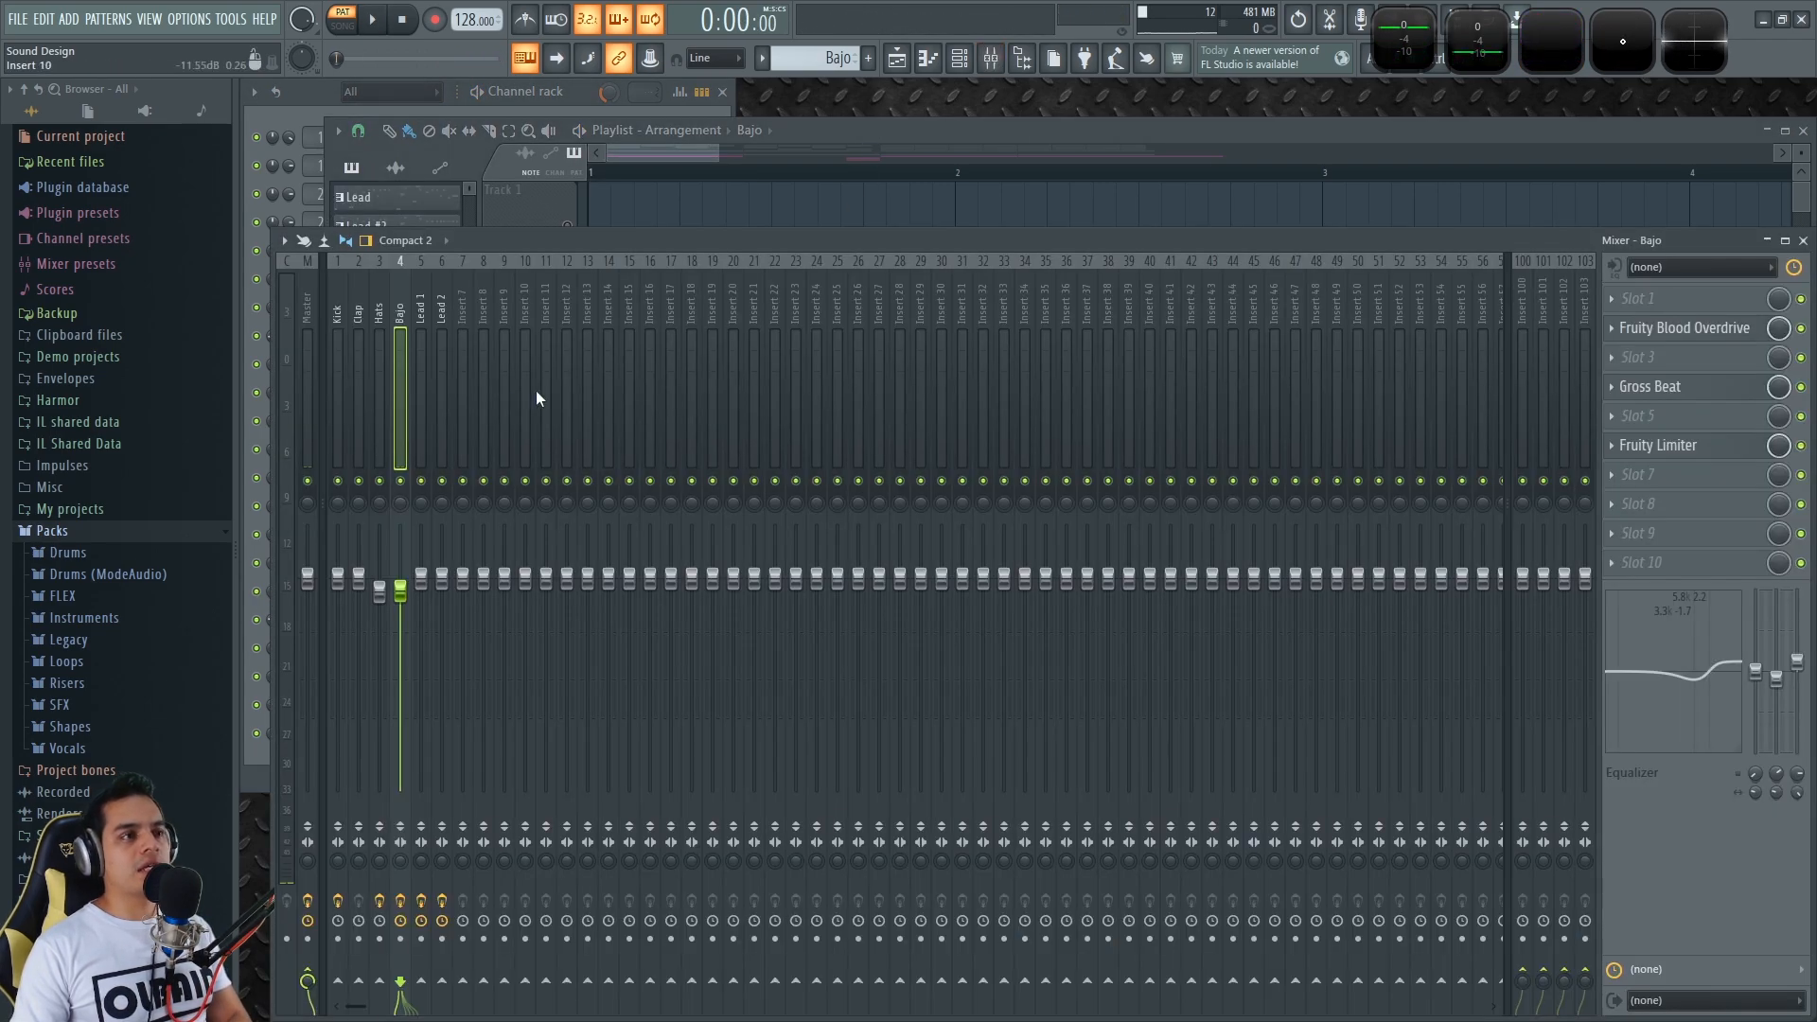
pyautogui.click(1047, 130)
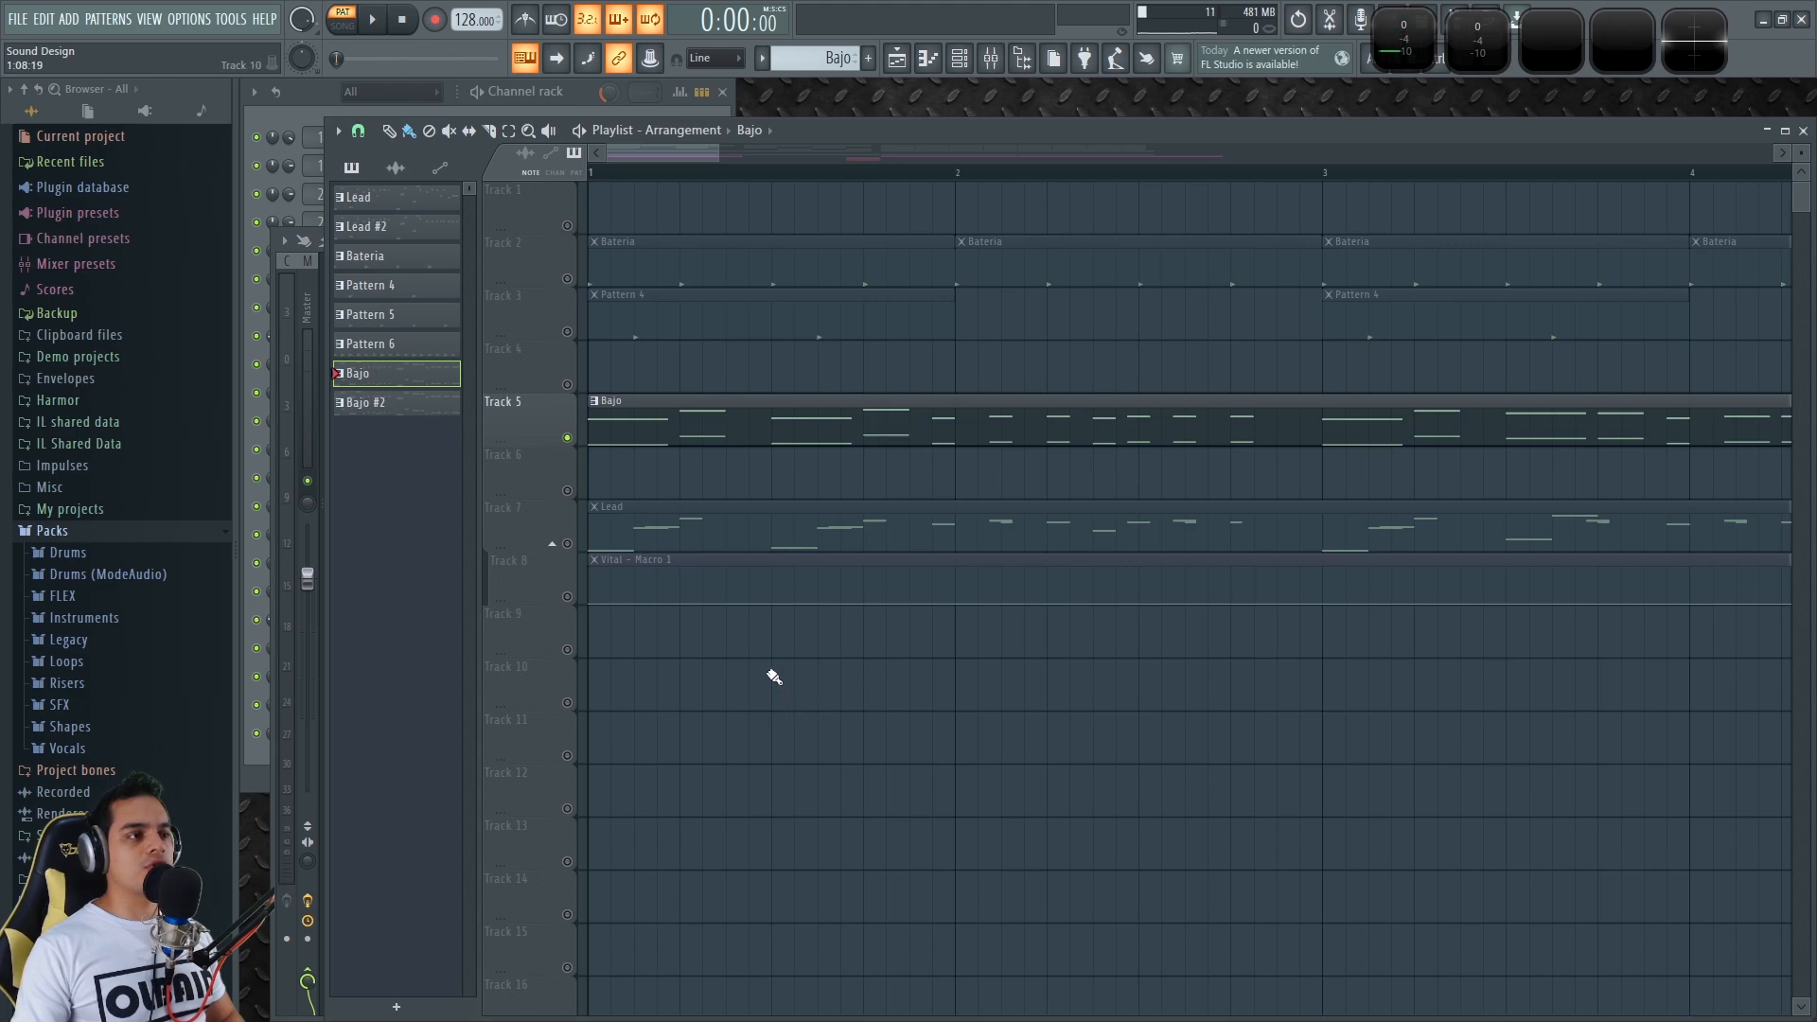
pyautogui.scroll(-3, 720, 633)
pyautogui.scroll(3, 625, 252)
pyautogui.moveTo(663, 152); pyautogui.dragTo(646, 153)
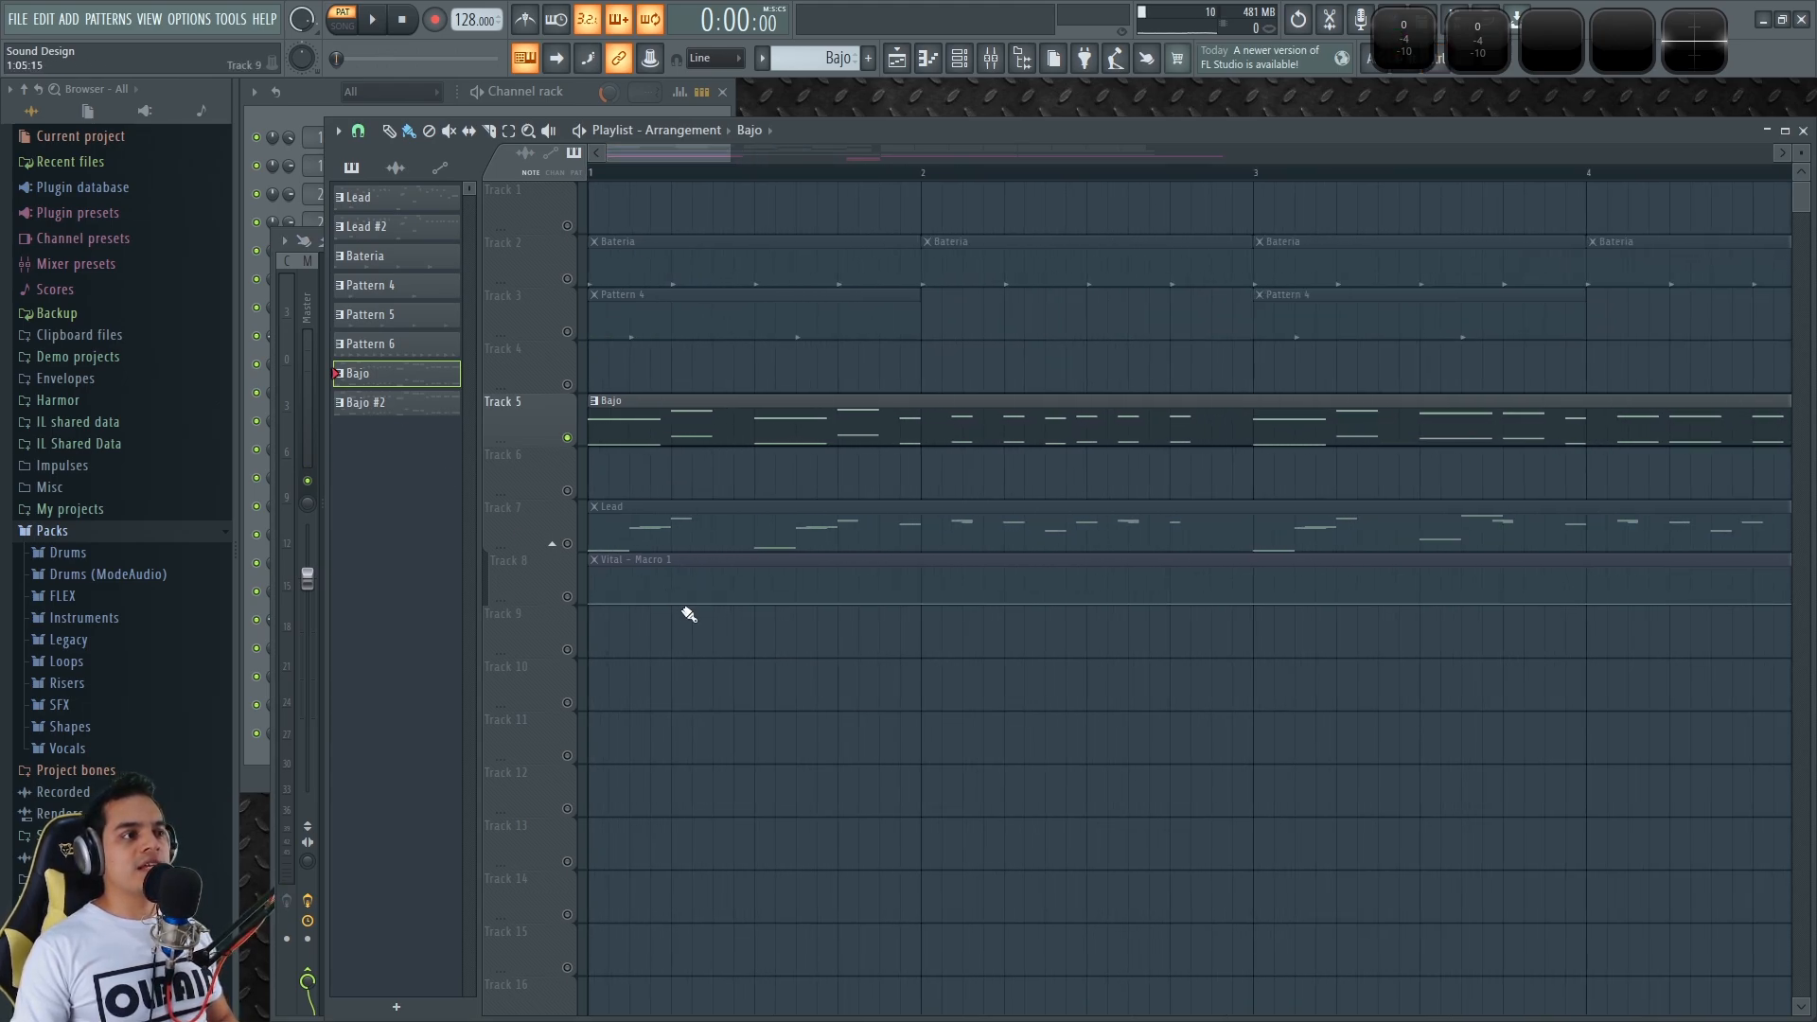
# Unmute Track 3 (Pattern 4) and Track 2 (Bateria), then play and stop the song
pyautogui.click(567, 332)
pyautogui.click(567, 278)
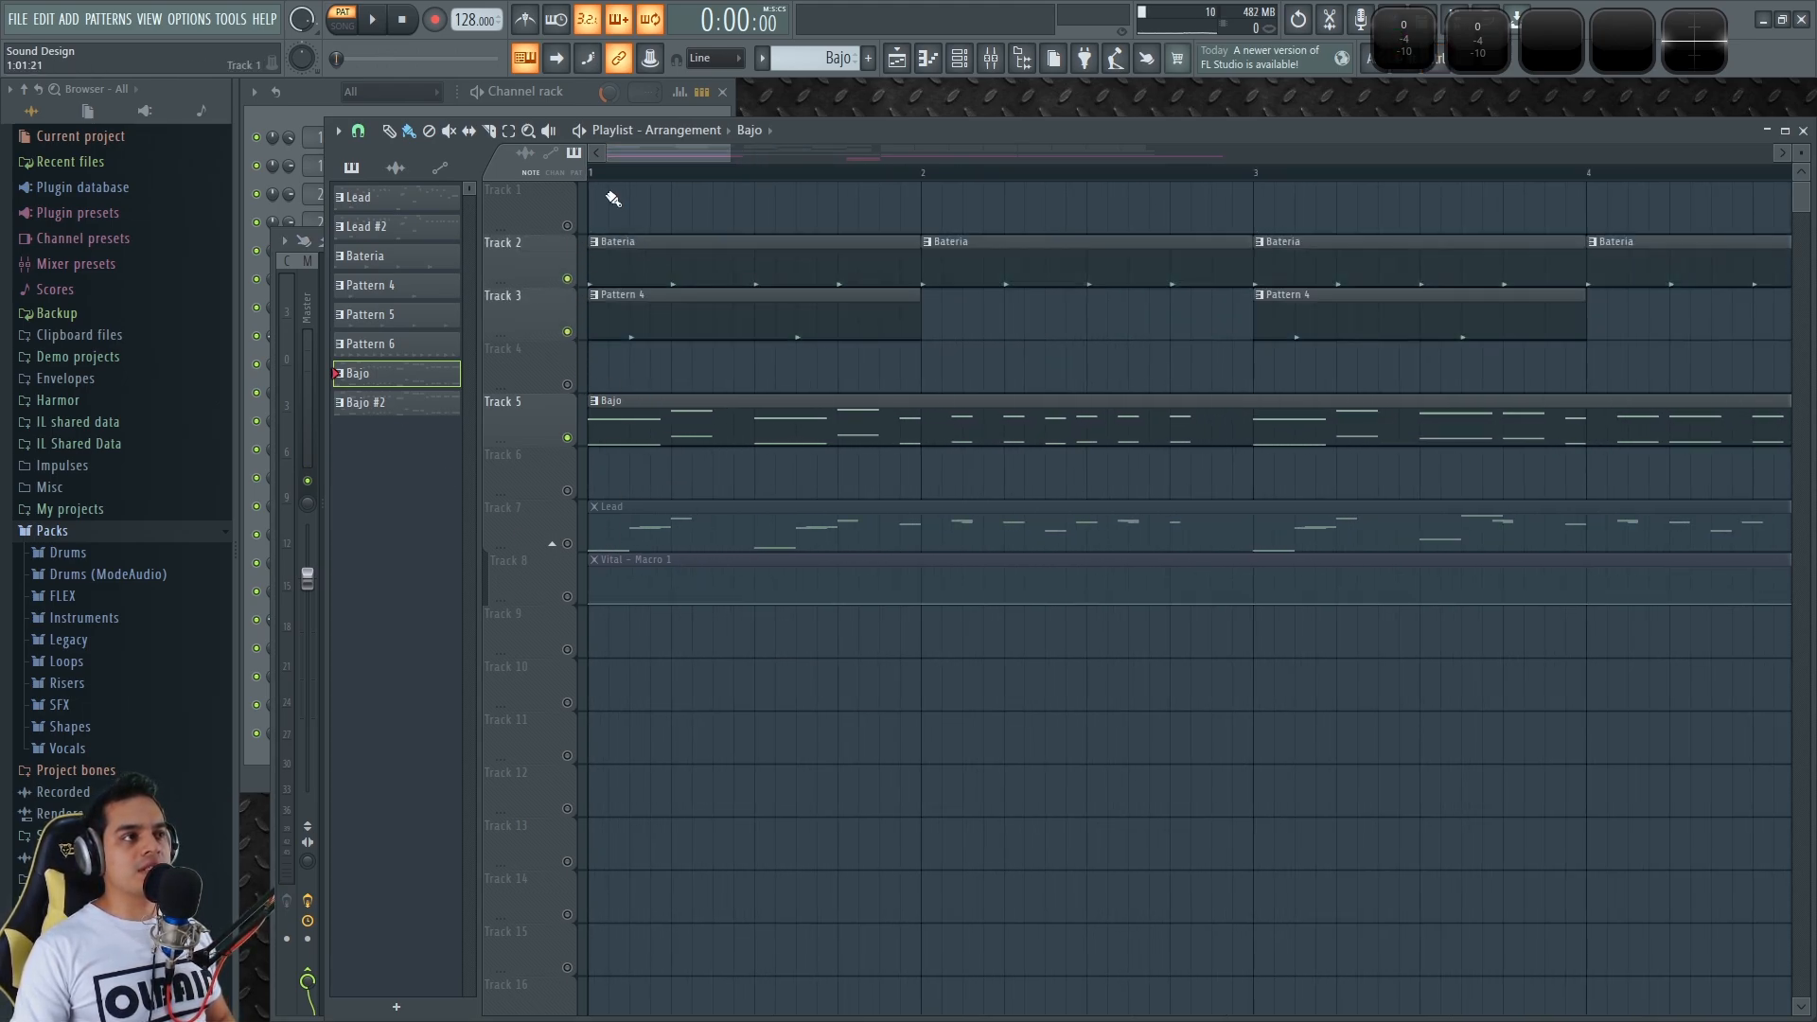
pyautogui.press('space')
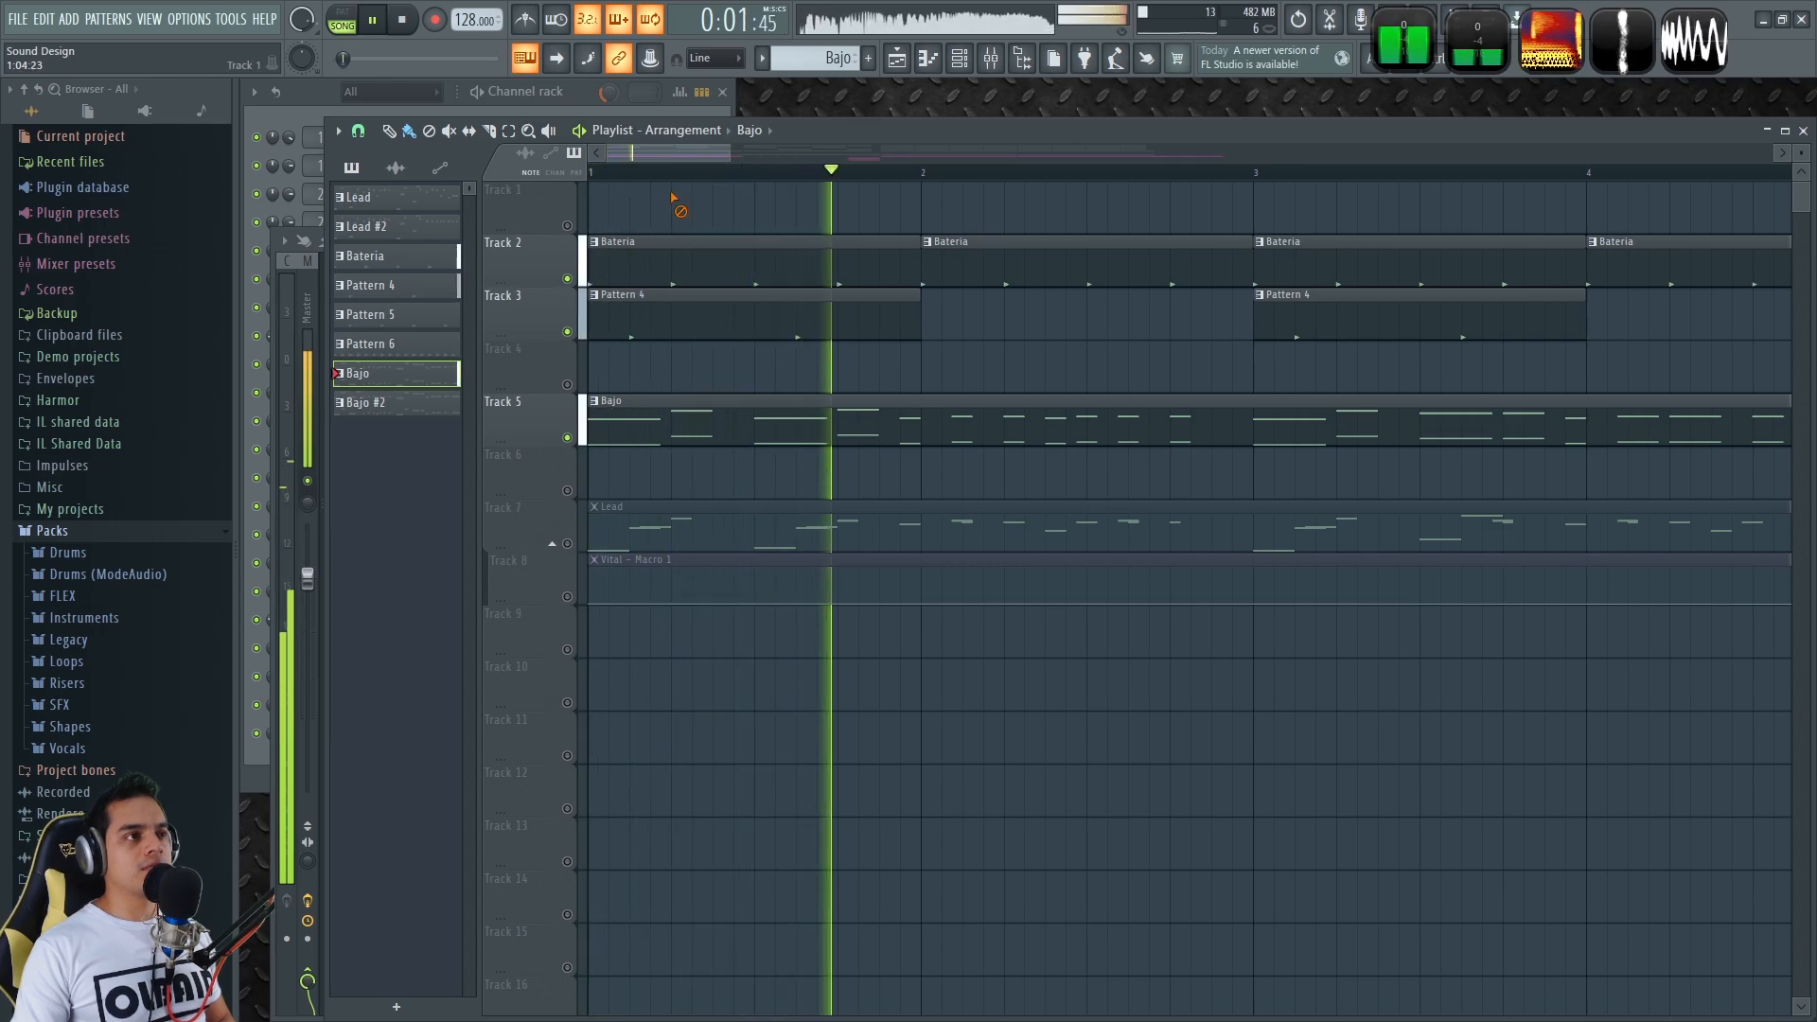
pyautogui.scroll(-3, 688, 198)
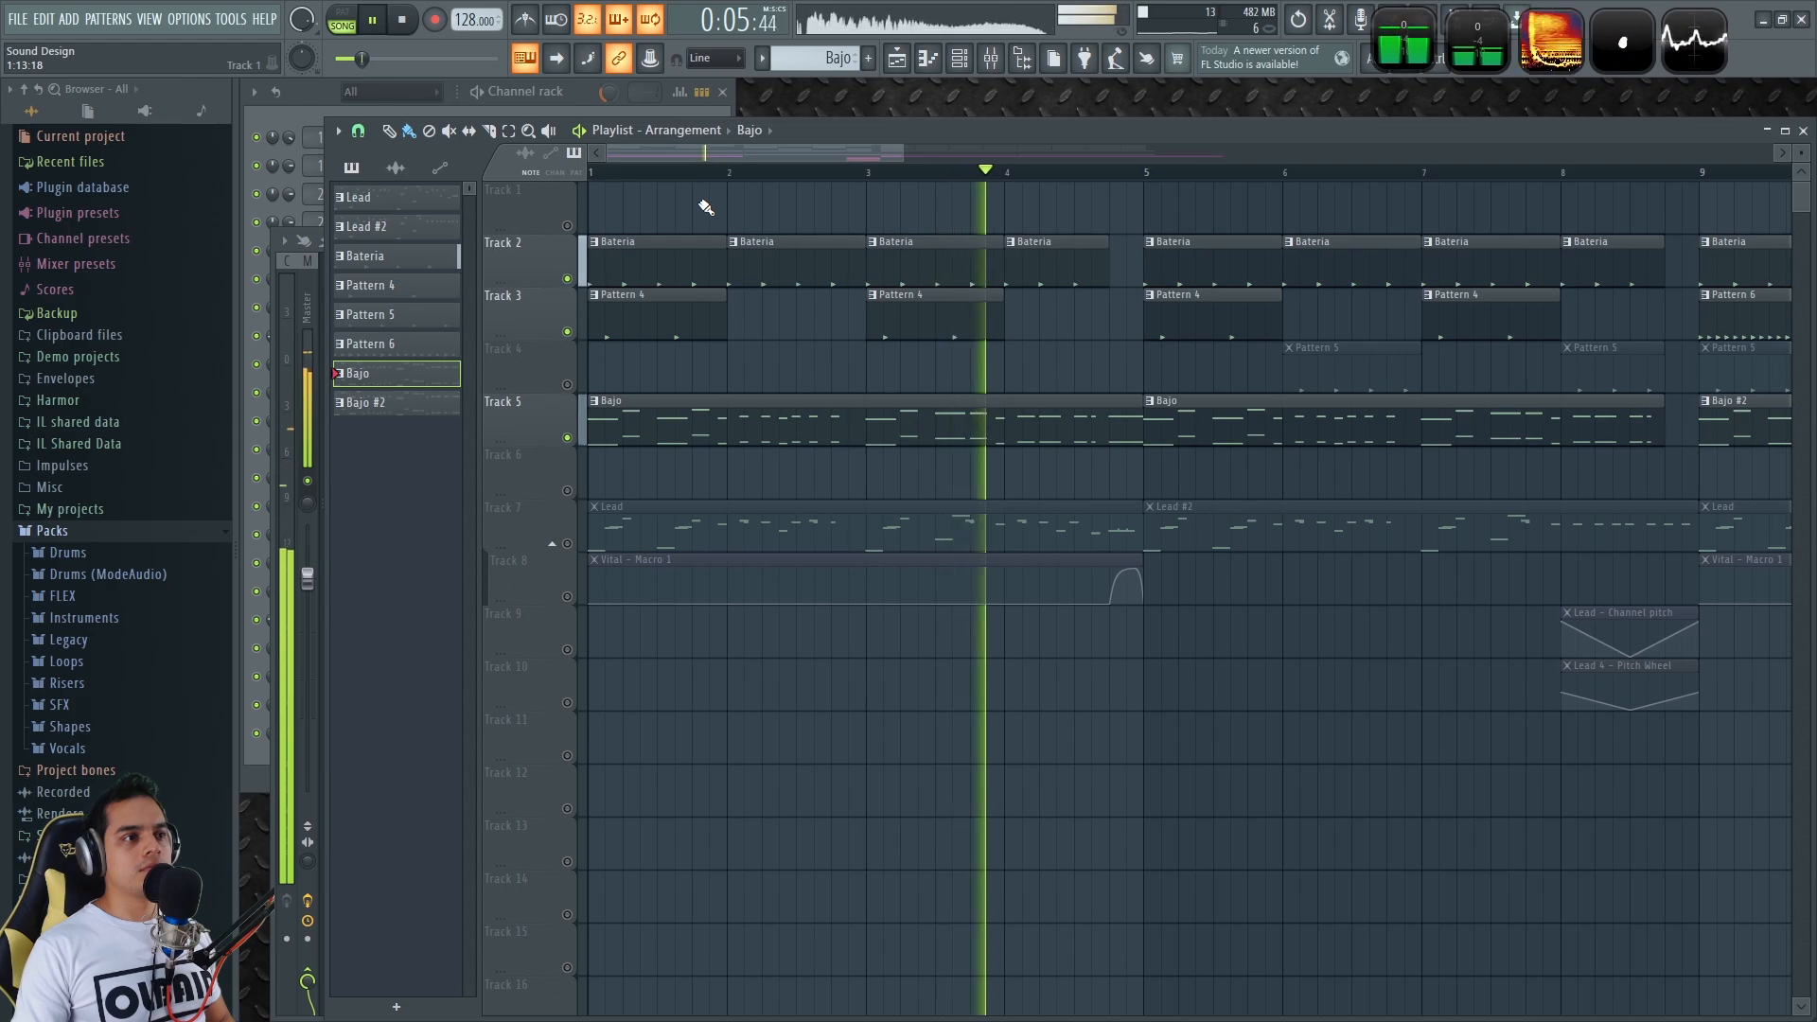
pyautogui.press('space')
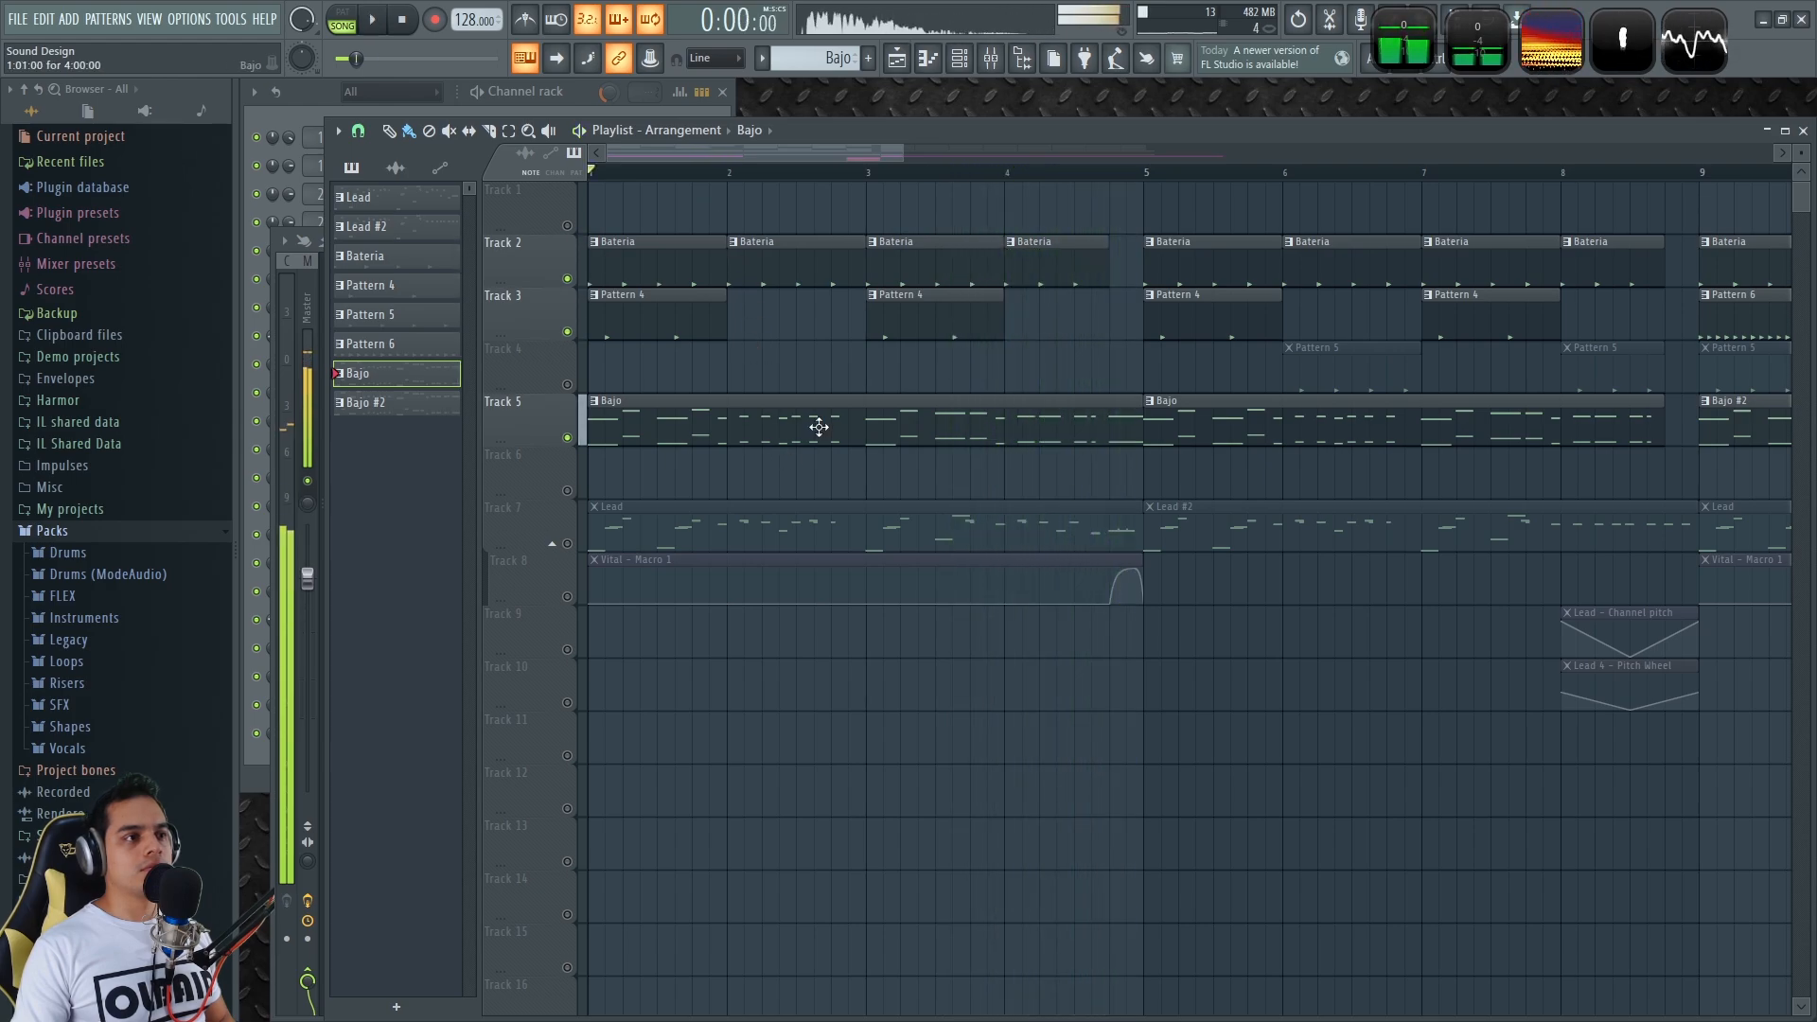
# View the Bajo clip's notes in the piano roll, then select the Vital - Macro 1 automation clip
pyautogui.doubleClick(818, 427)
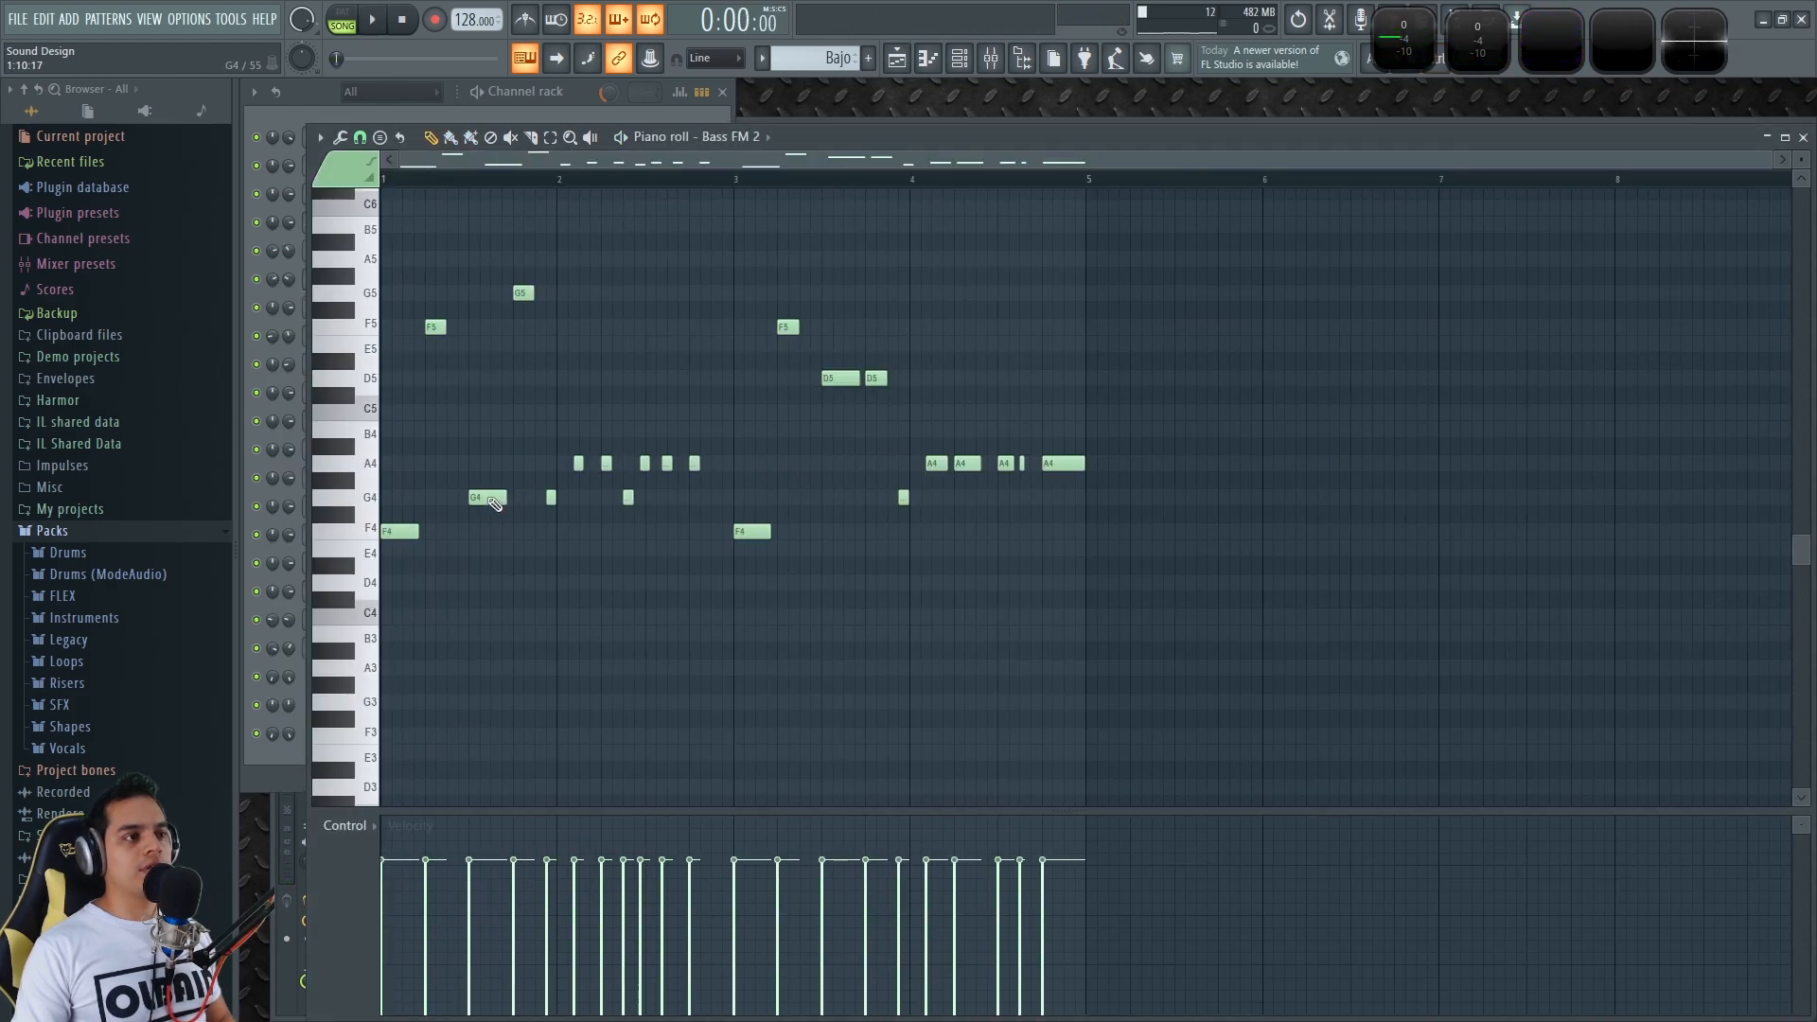
pyautogui.click(1803, 137)
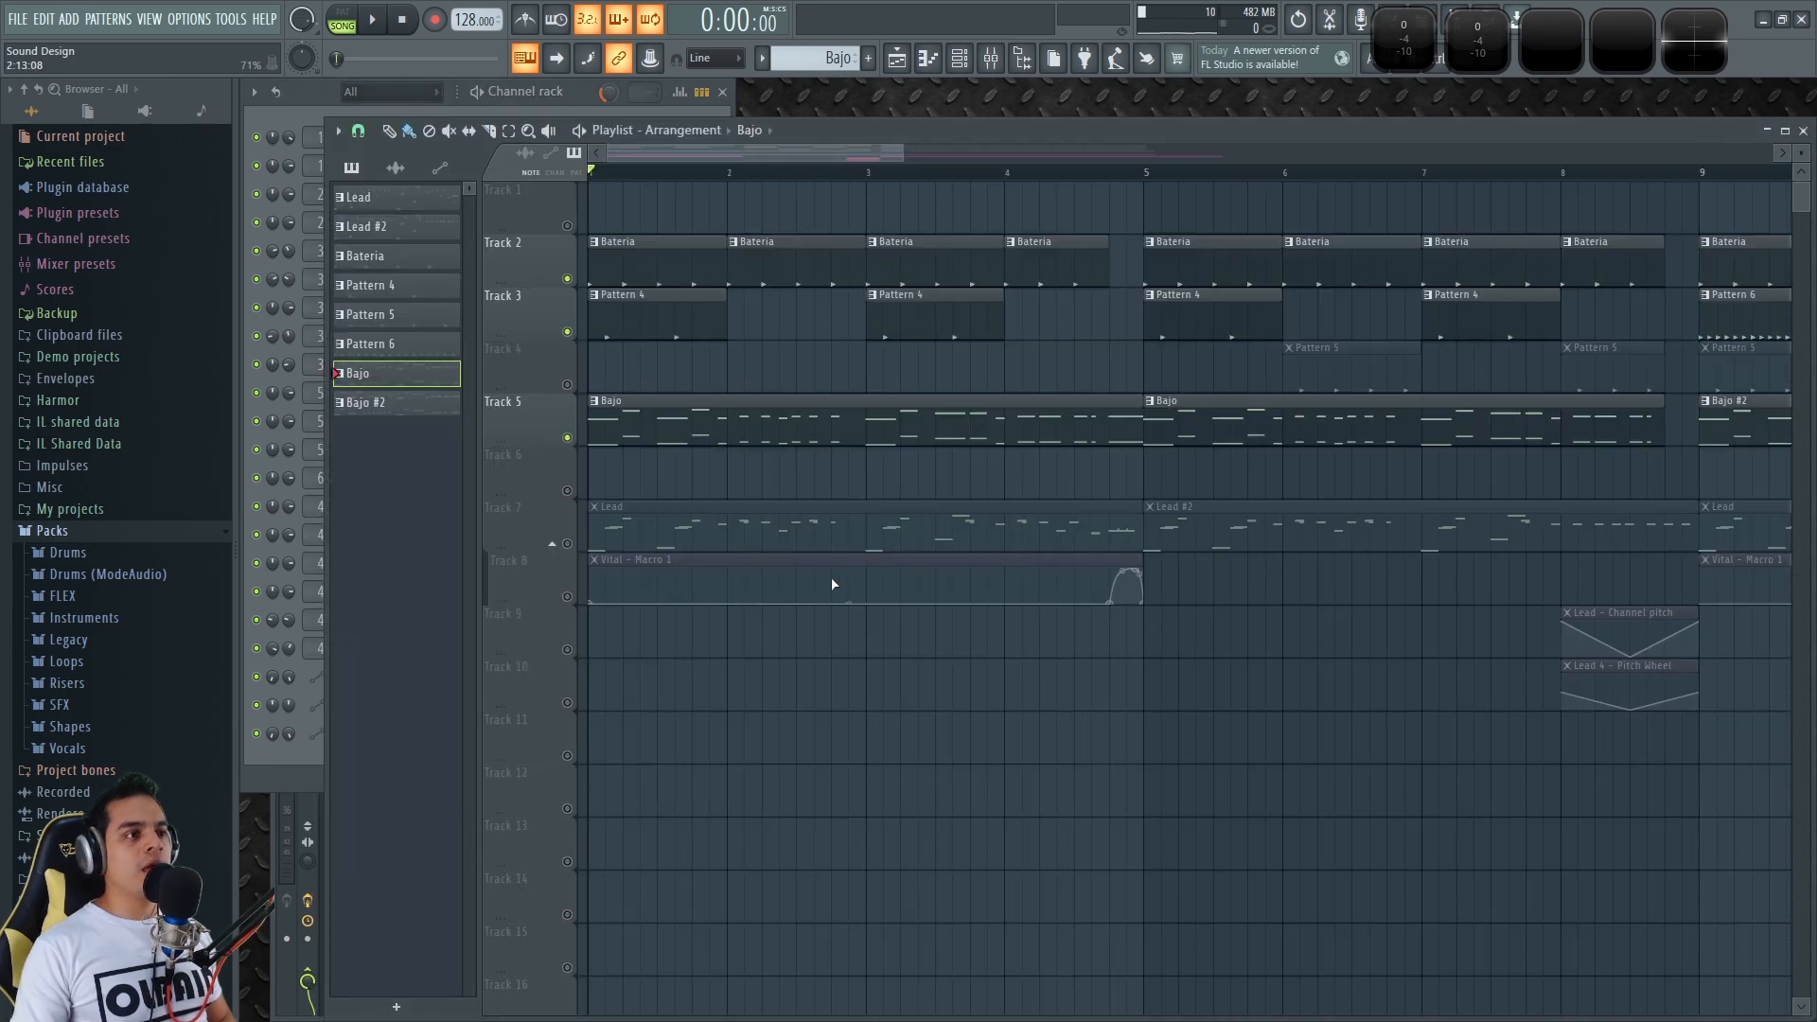
pyautogui.click(620, 563)
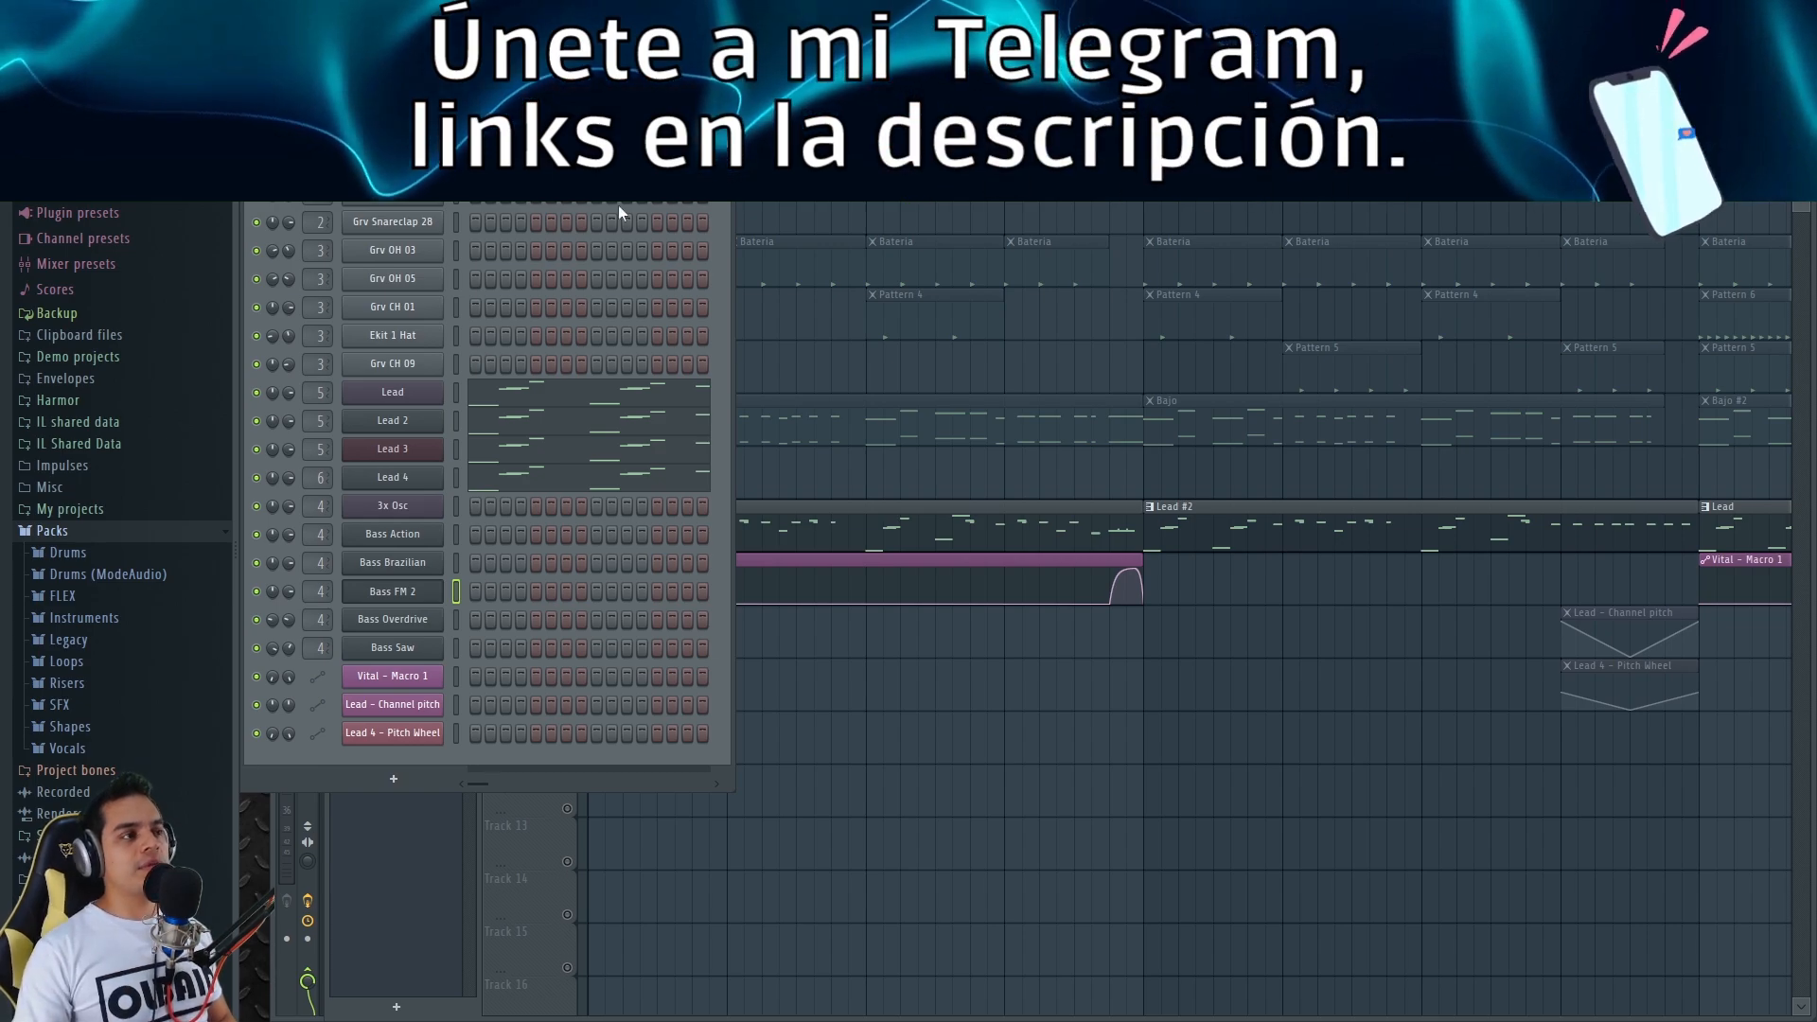
# Route the Lead 3x Osc synth to Master instead of track 5, arranging it beside Wave Candy
pyautogui.click(374, 392)
pyautogui.moveTo(819, 289); pyautogui.dragTo(871, 233)
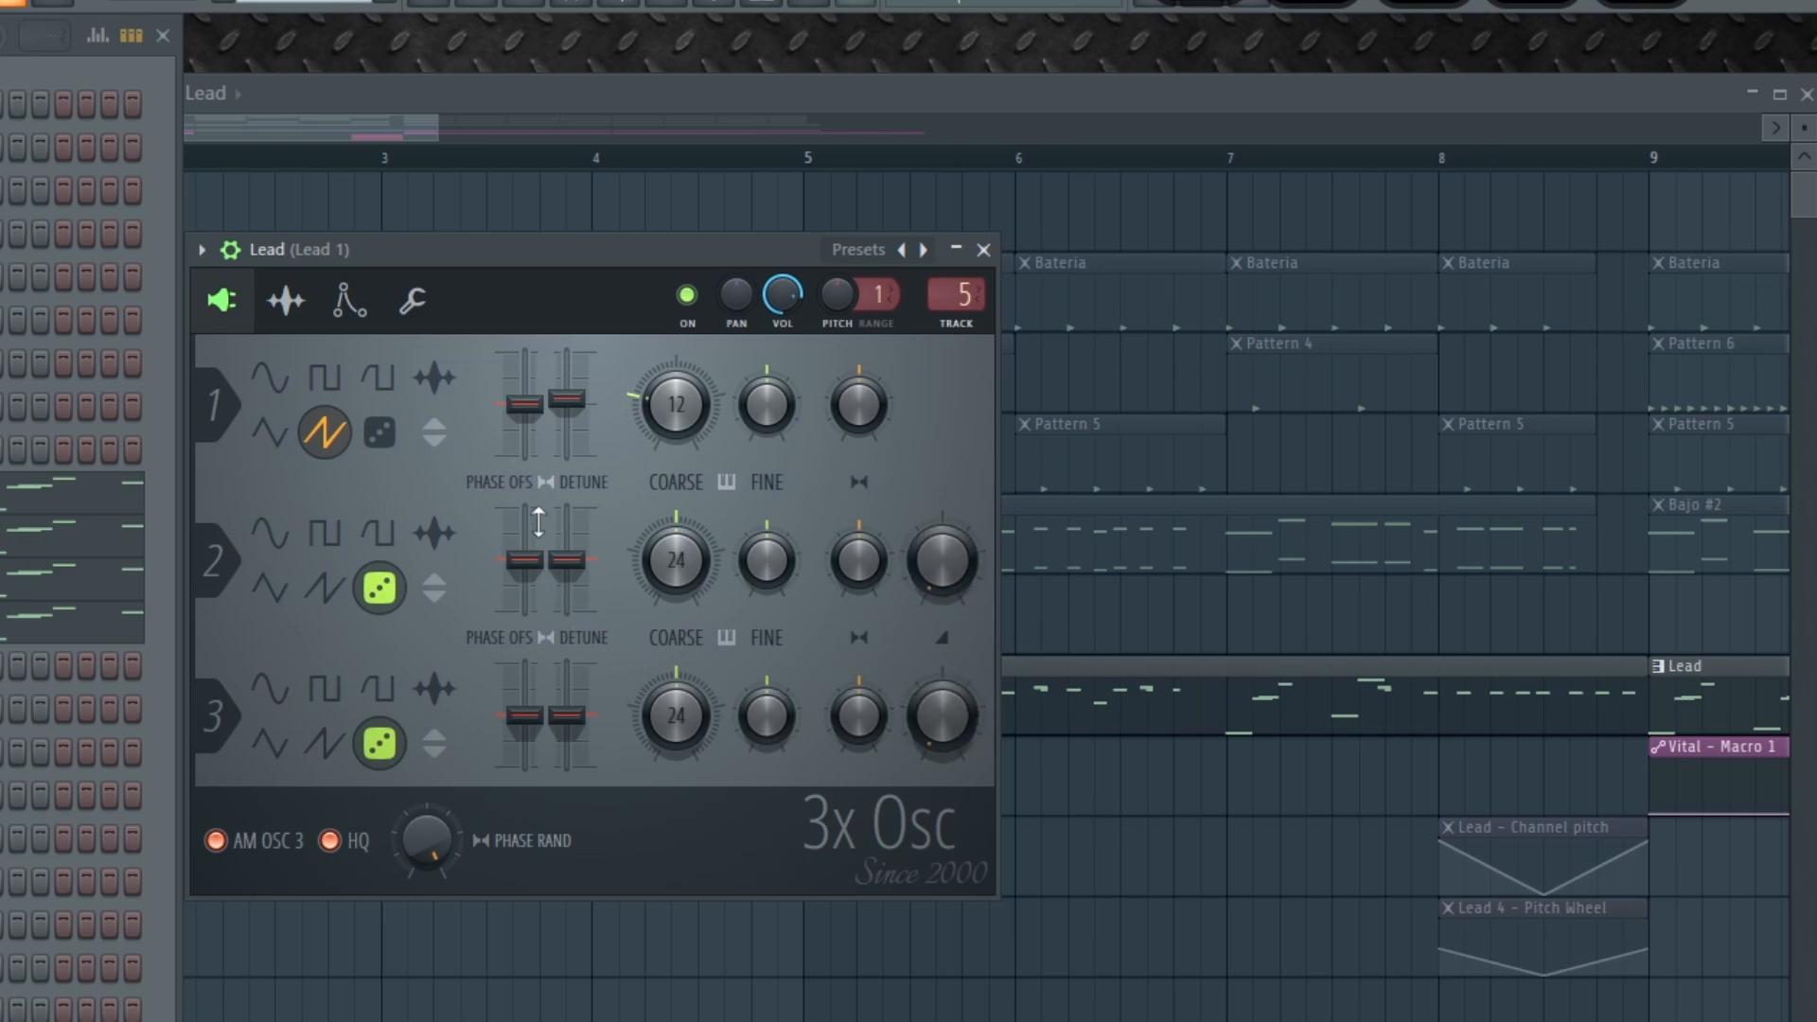
pyautogui.moveTo(967, 294); pyautogui.dragTo(967, 332)
pyautogui.moveTo(579, 257); pyautogui.dragTo(594, 267)
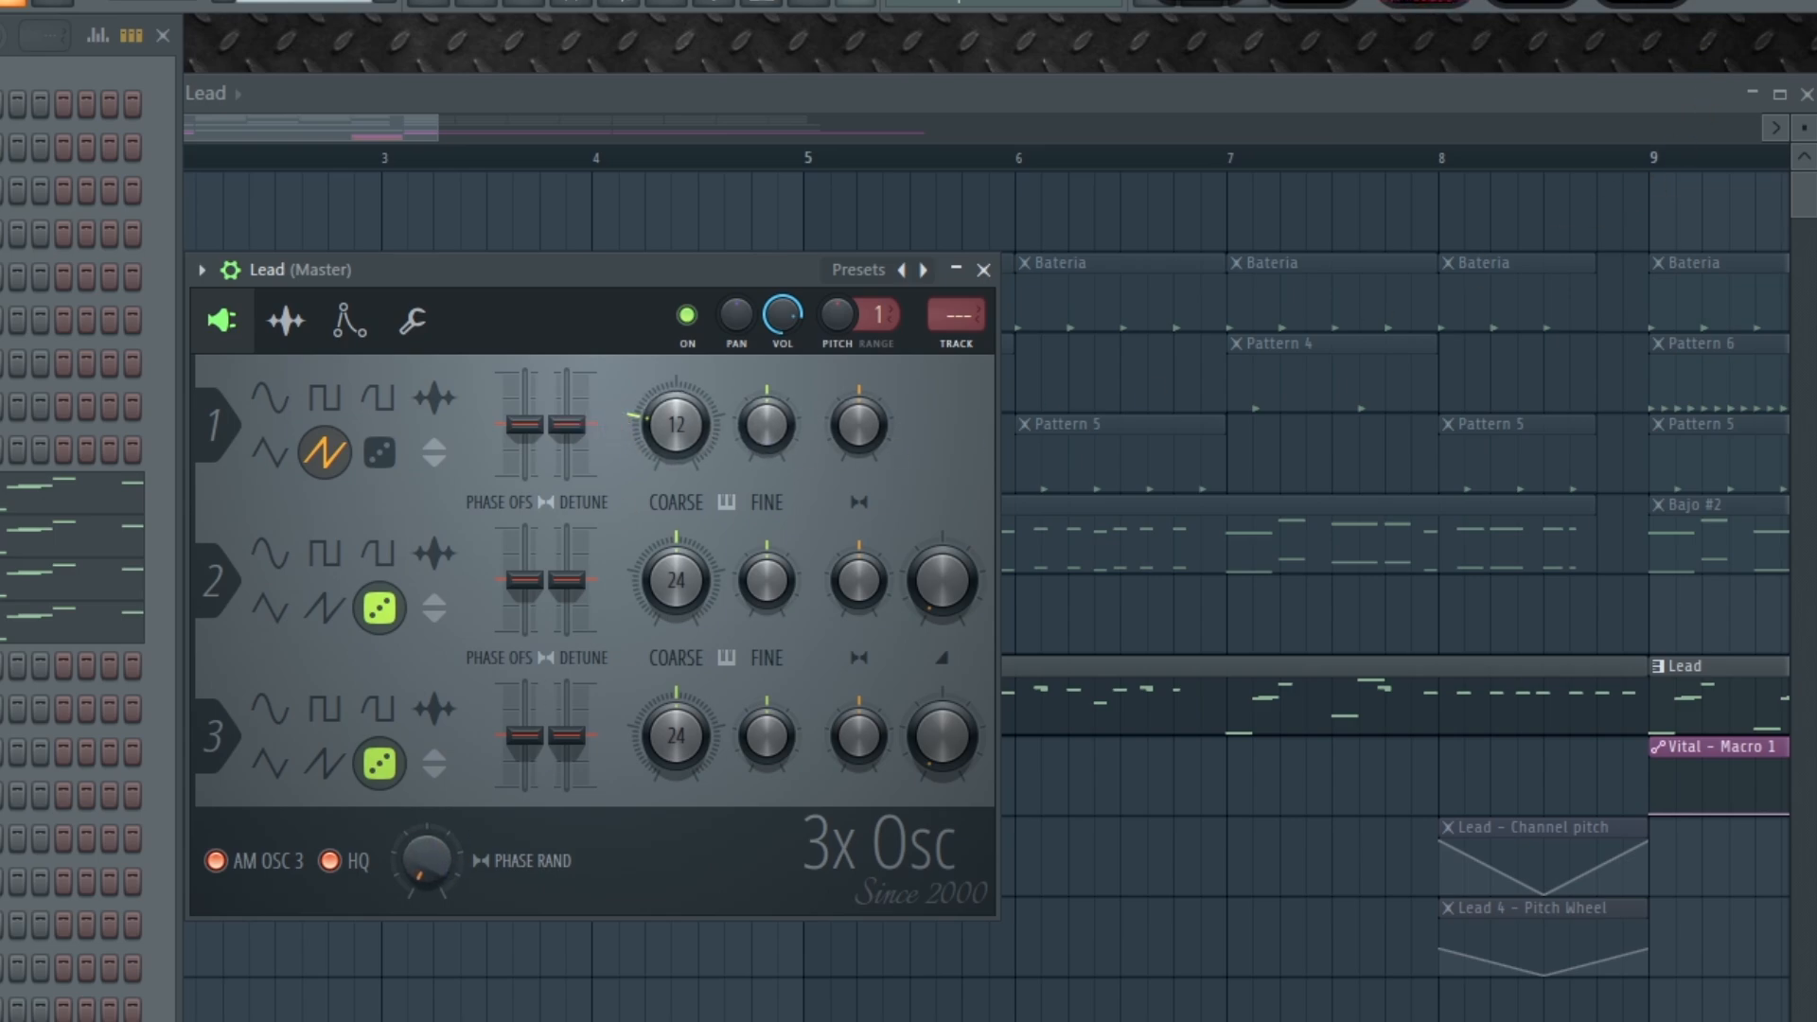
pyautogui.moveTo(710, 269); pyautogui.dragTo(640, 394)
pyautogui.moveTo(1103, 274); pyautogui.dragTo(1236, 246)
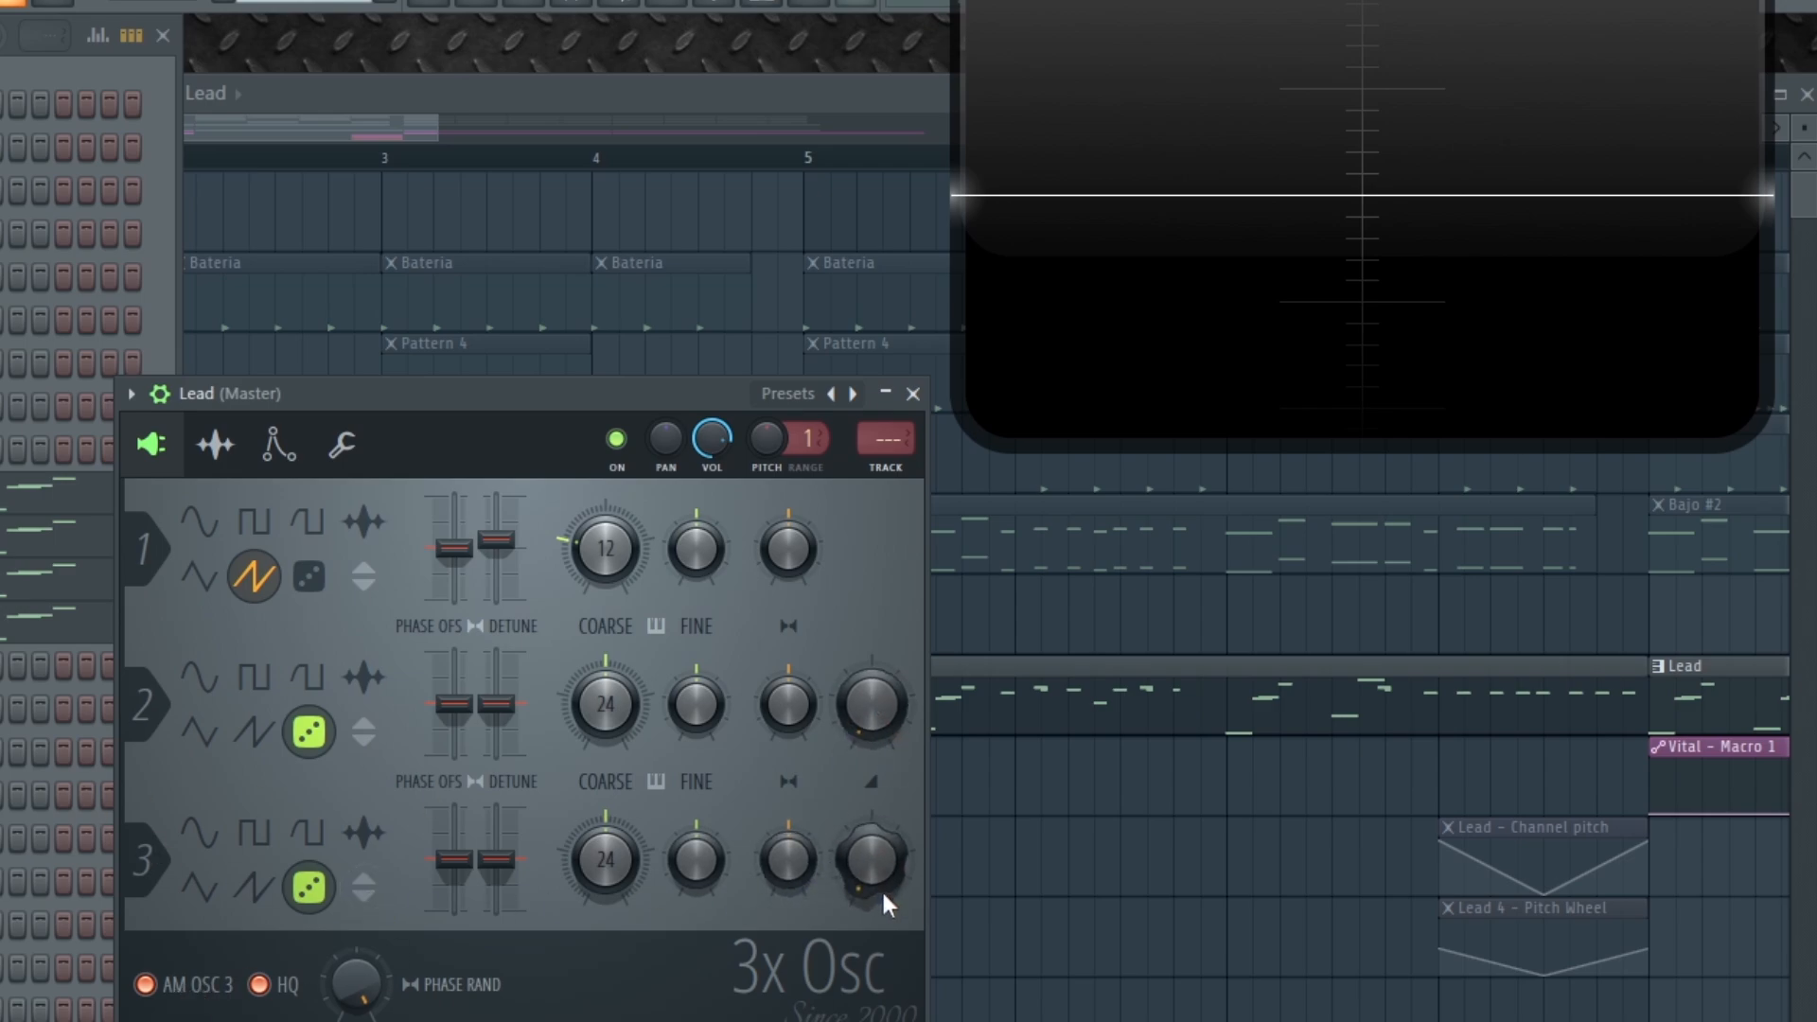
# Turn up the Lead's third oscillator volume and nudge the second's up, then view Miscellaneous settings
pyautogui.moveTo(882, 886)
pyautogui.mouseDown()
pyautogui.moveTo(873, 856)
pyautogui.moveTo(871, 871)
pyautogui.mouseUp()
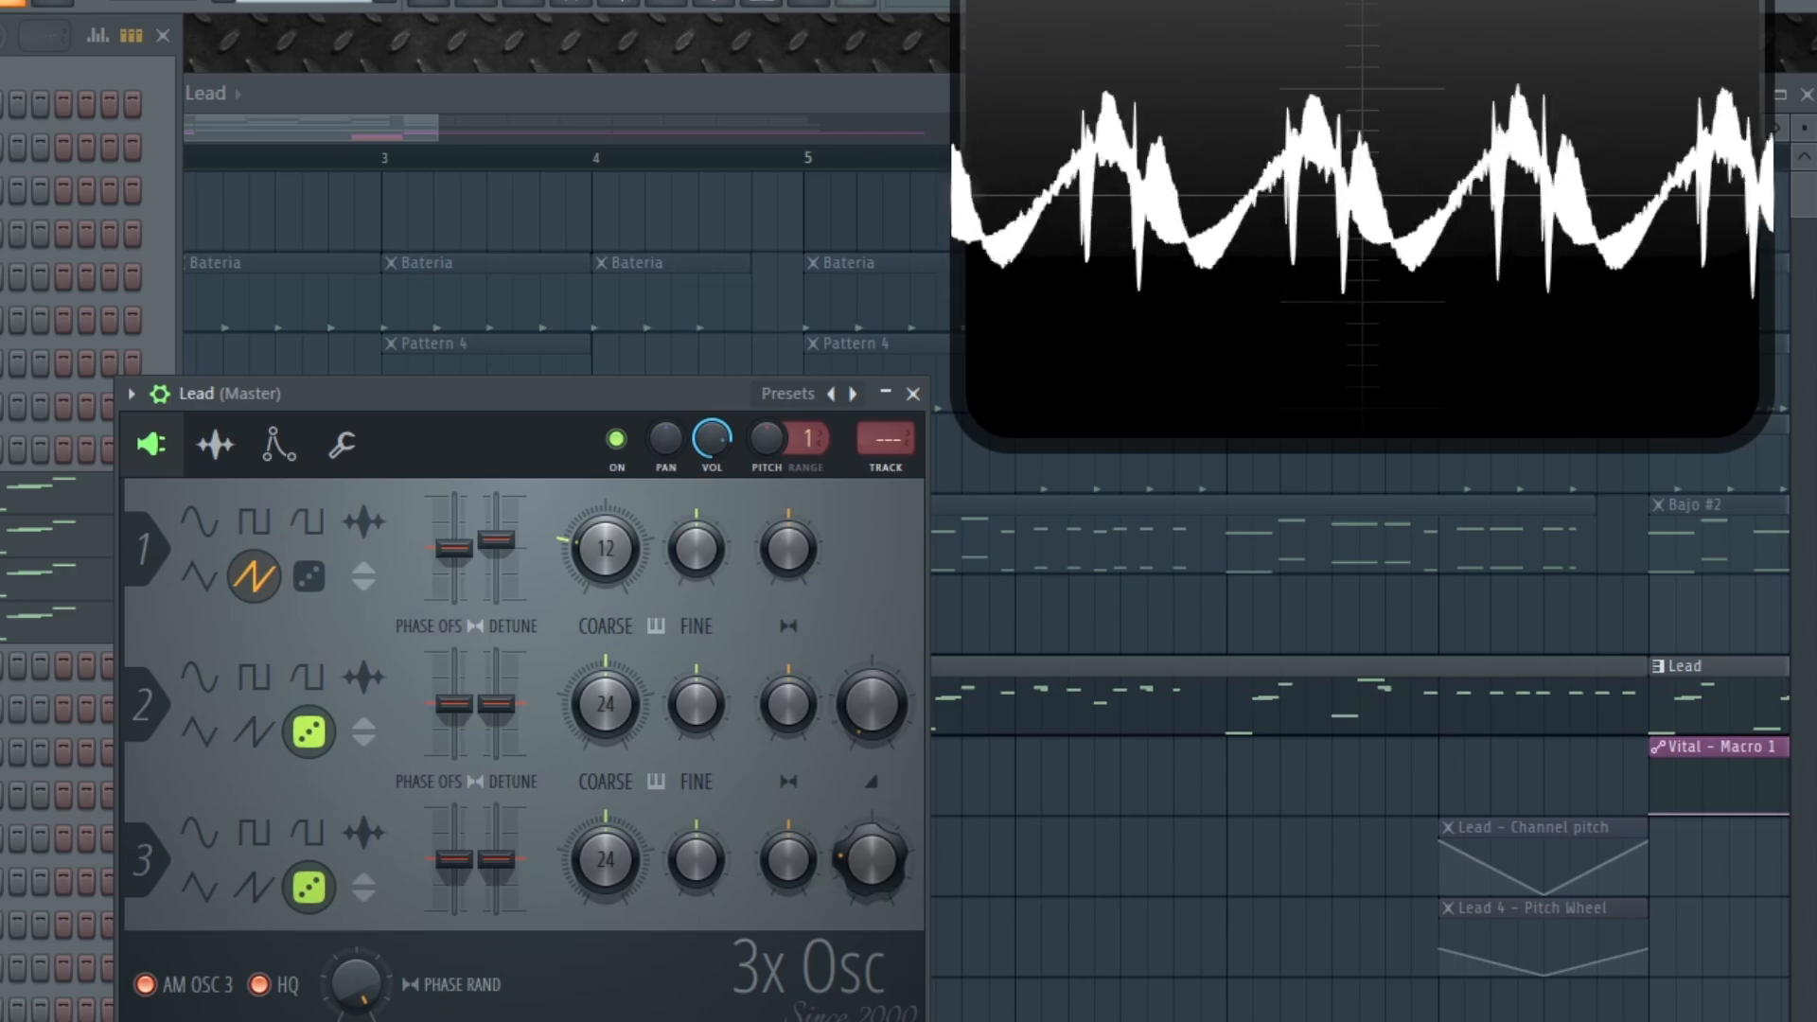
pyautogui.moveTo(872, 705); pyautogui.dragTo(872, 734)
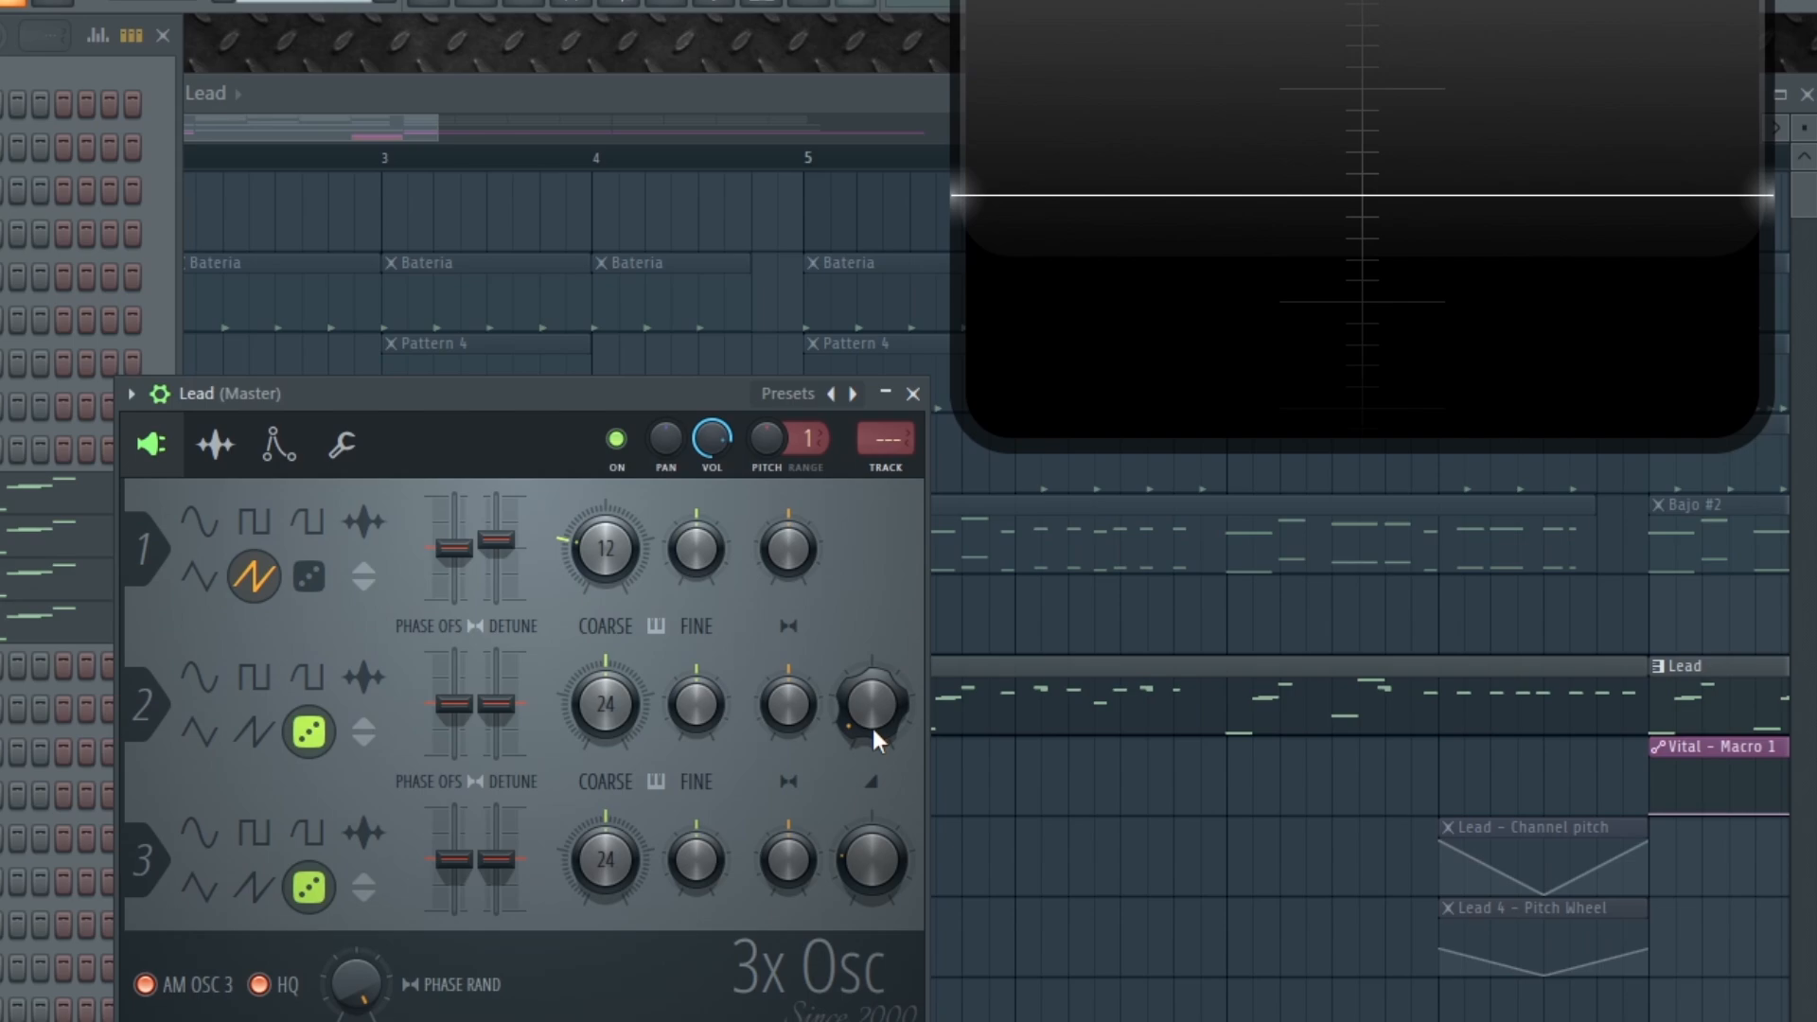
pyautogui.click(342, 445)
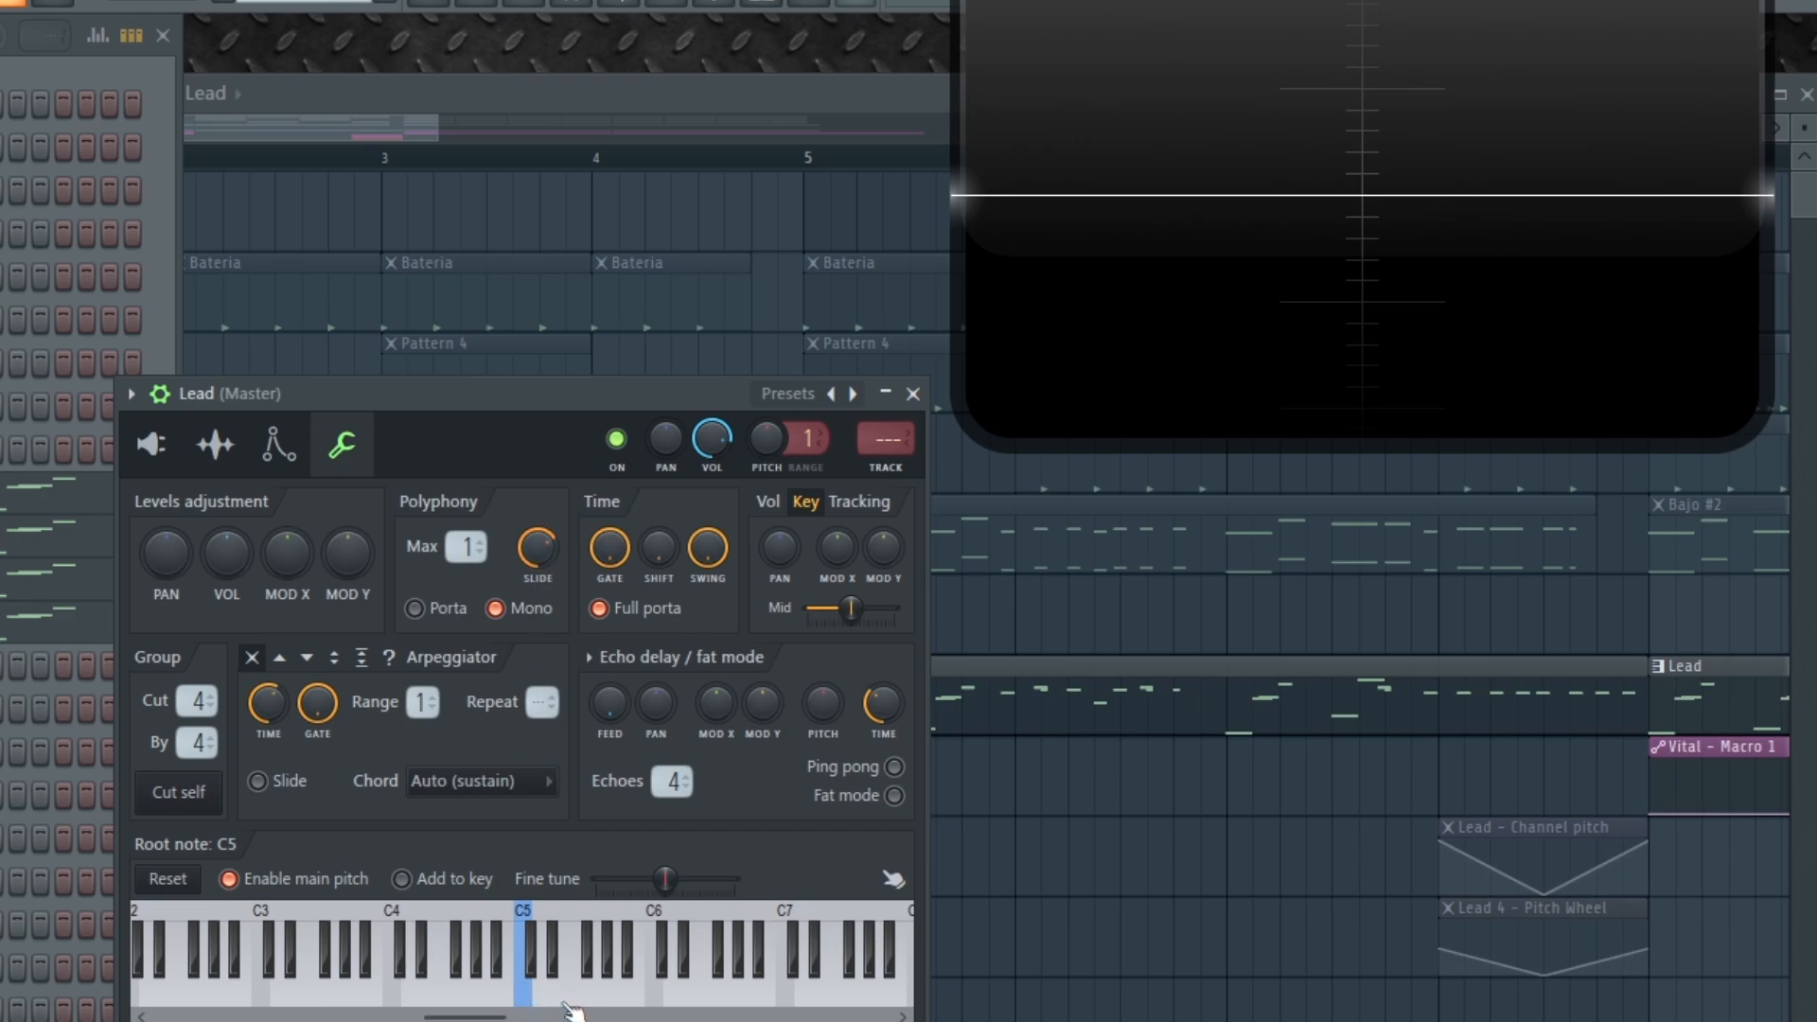
# Test the mono Lead's glide by playing overlapping D4, D5 and G5 notes
pyautogui.press('w')
pyautogui.press('t')
pyautogui.press('t')
pyautogui.click(1388, 71)
pyautogui.press('w')
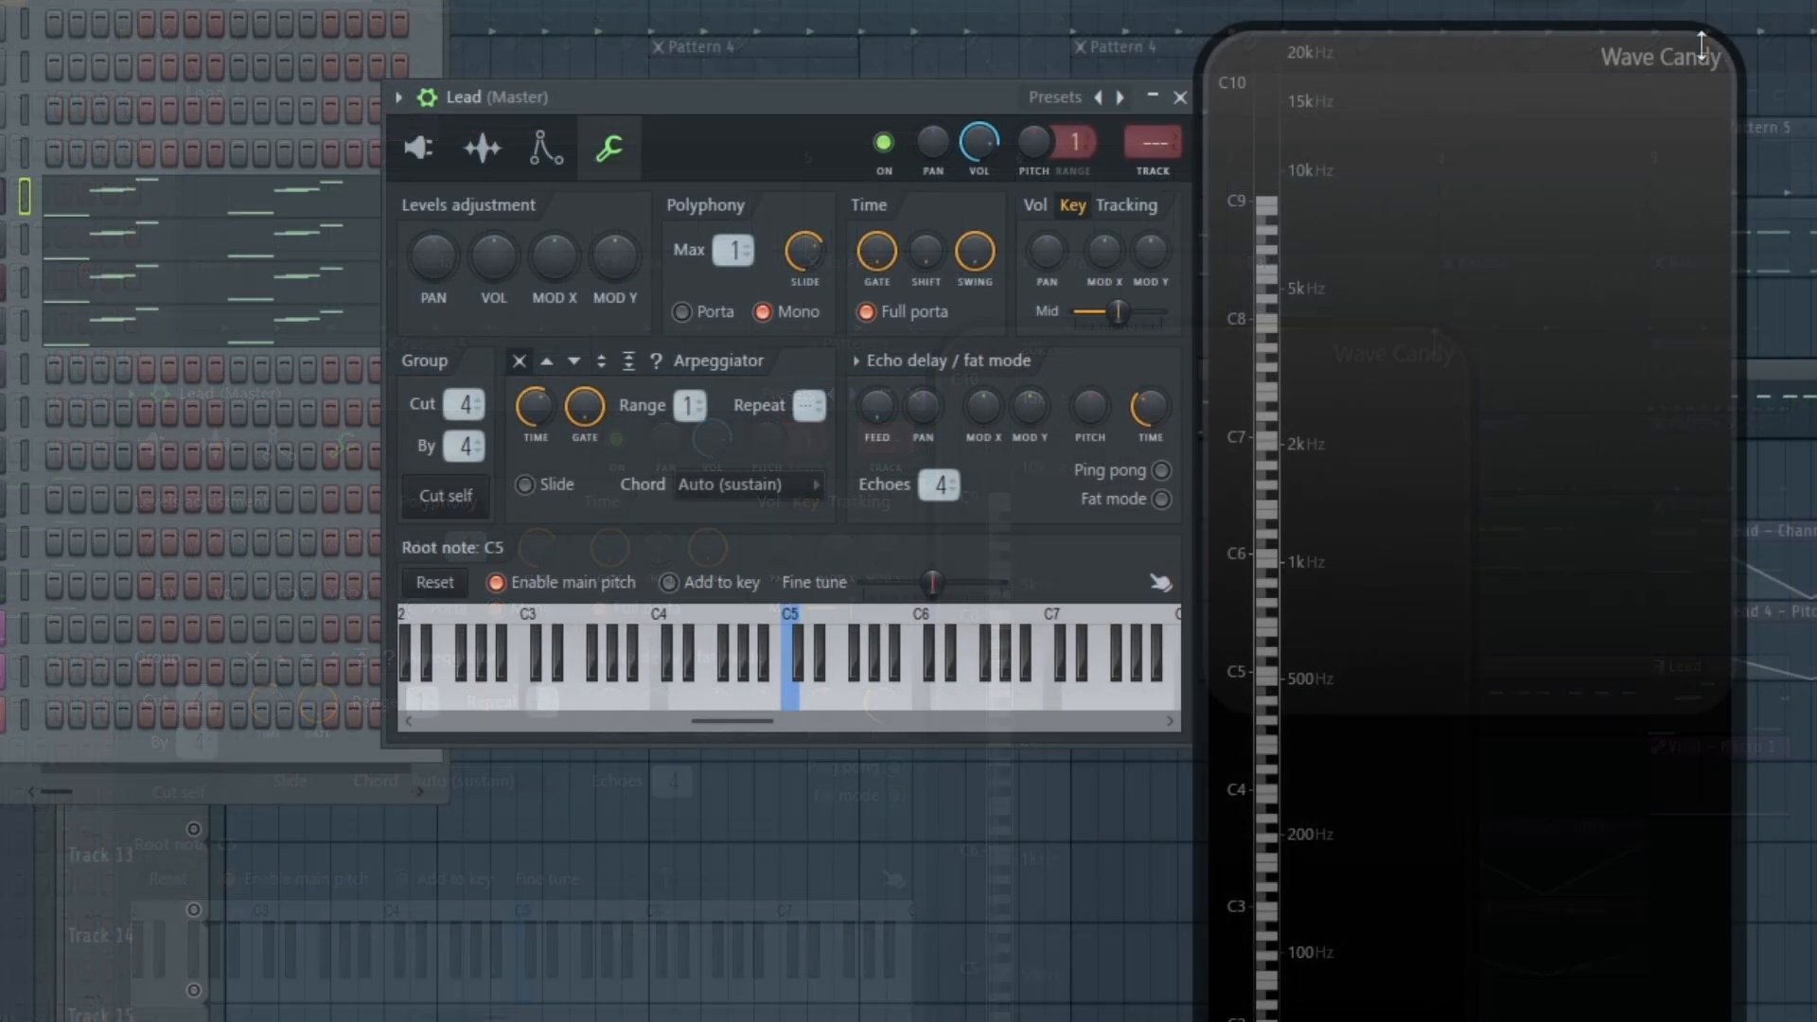
pyautogui.press('x')
pyautogui.press('w')
pyautogui.press('w')
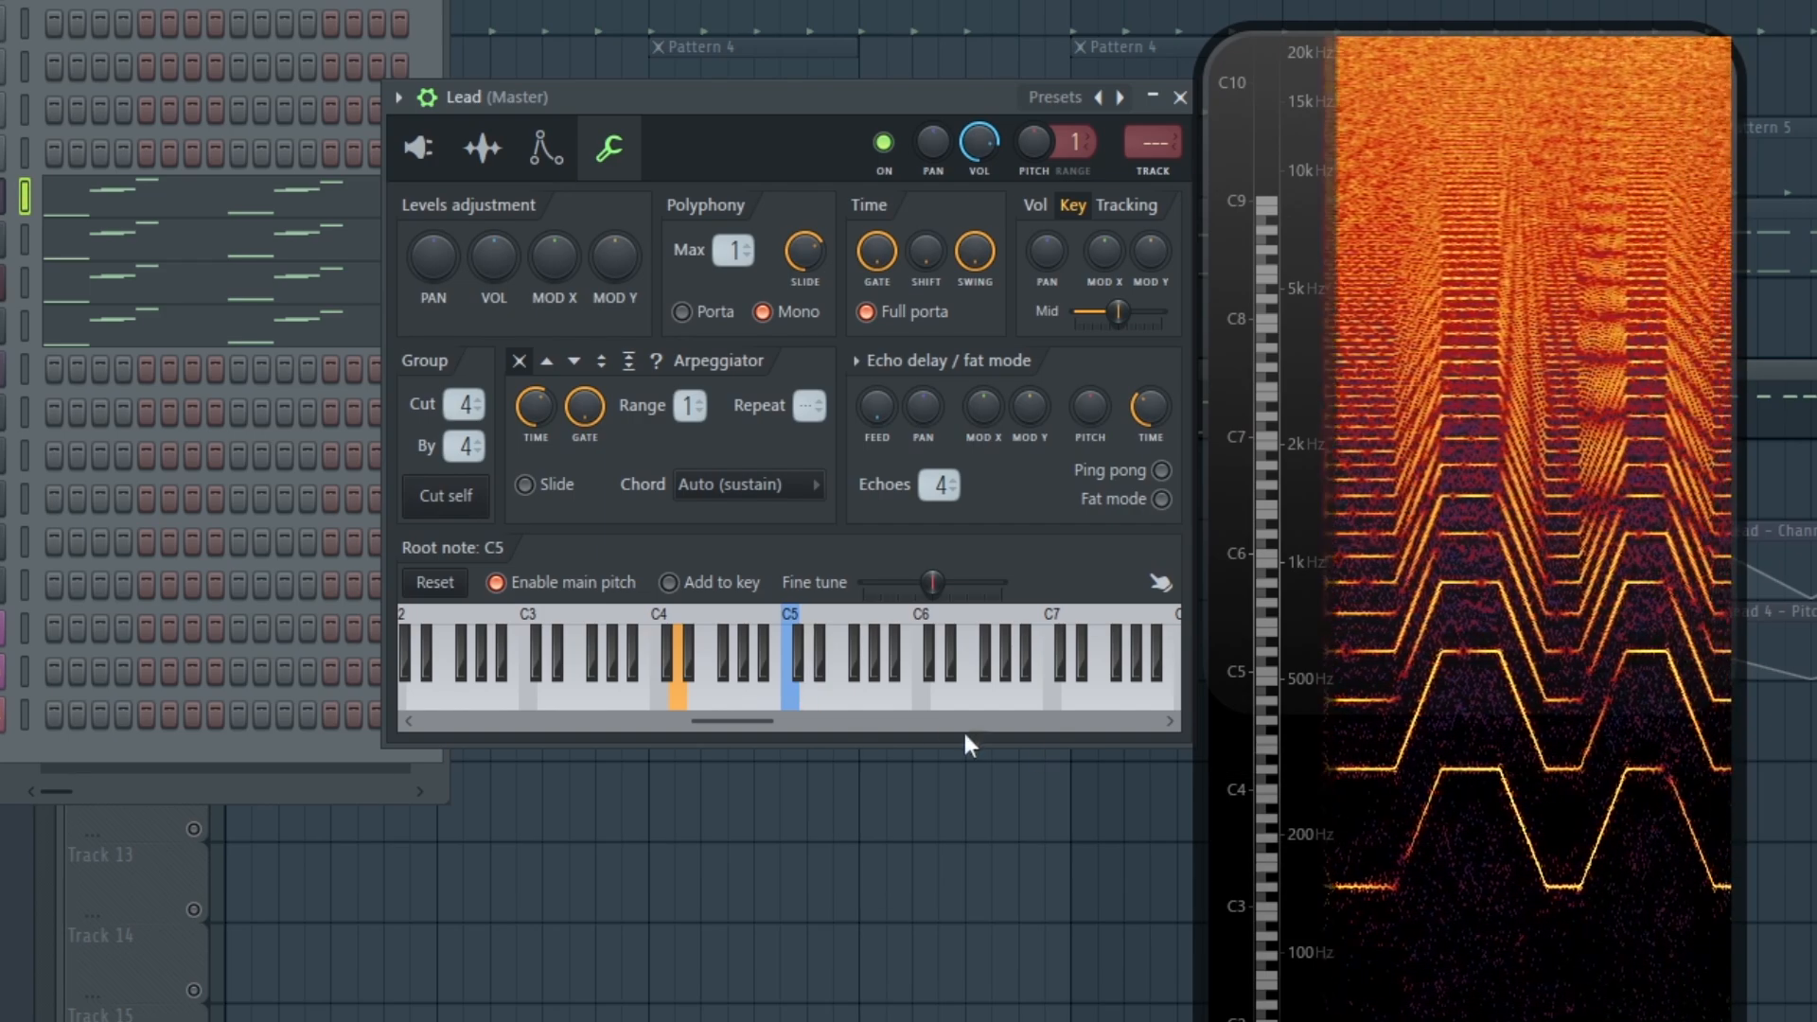
# Set the slide time to zero and audition the lead notes, pattern and song without glide
pyautogui.moveTo(794, 253); pyautogui.dragTo(906, 397)
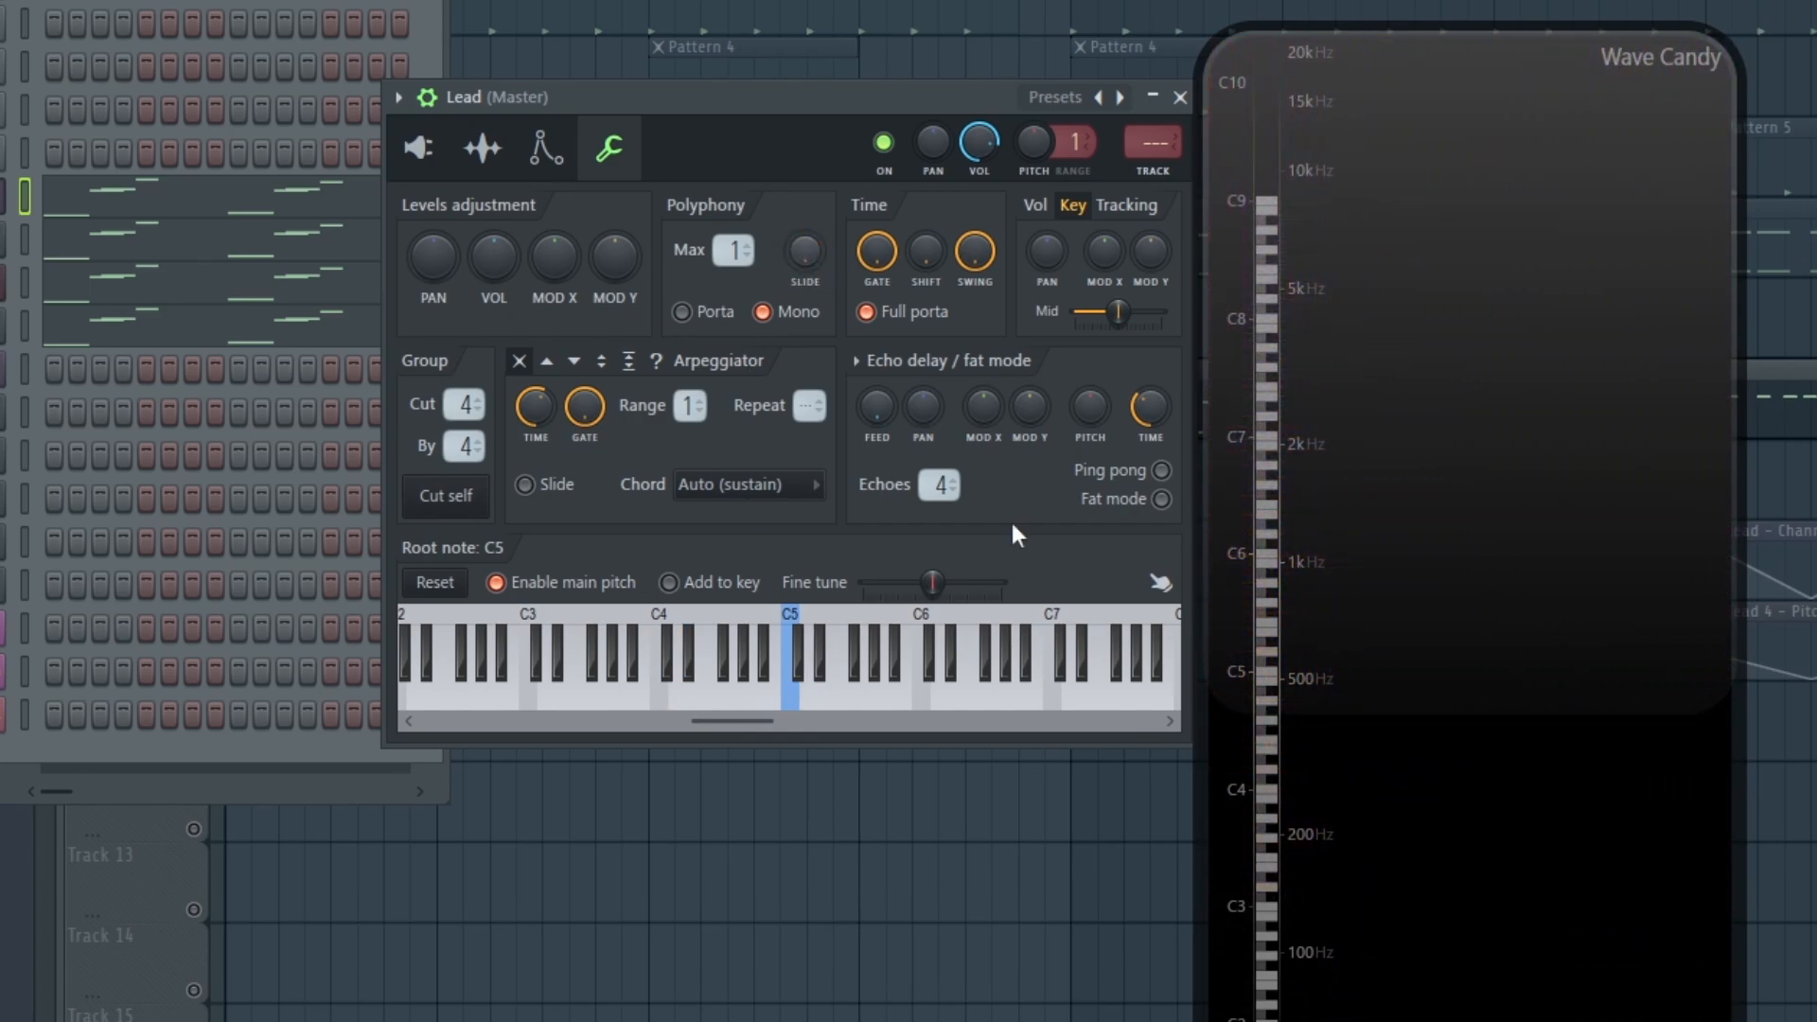
pyautogui.press('x')
pyautogui.press('w')
pyautogui.press('w')
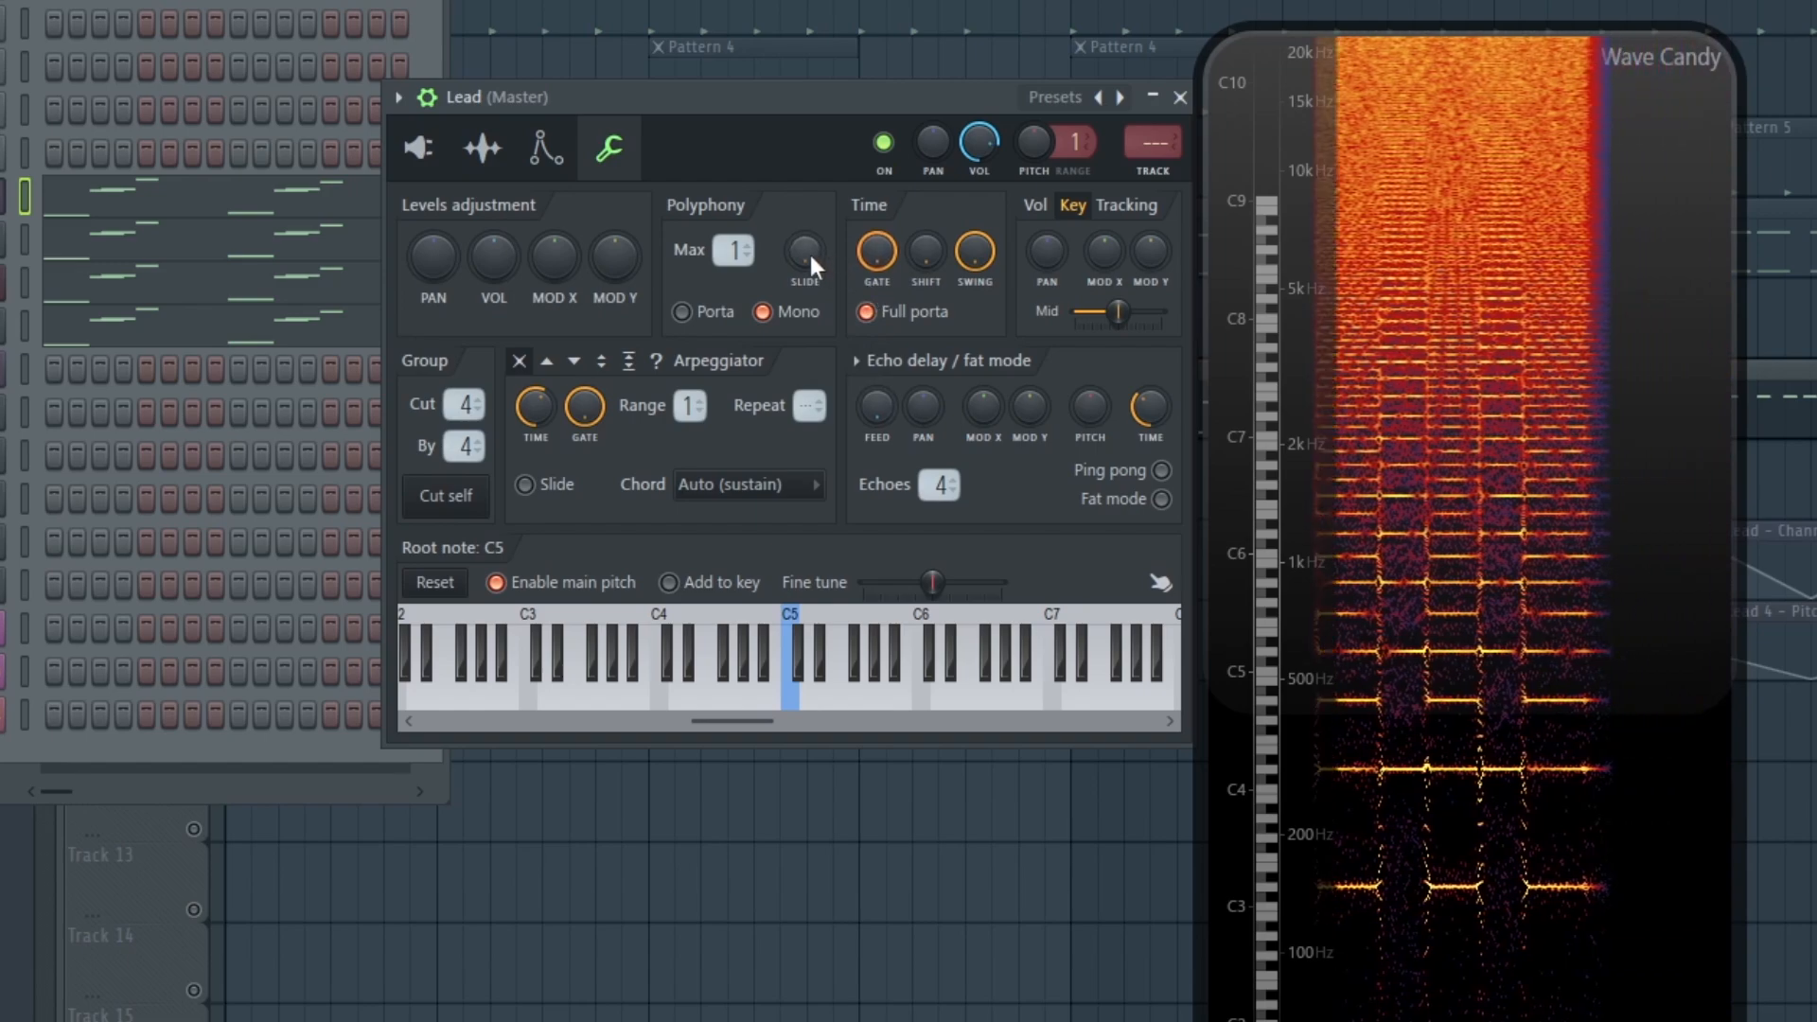
pyautogui.press('x')
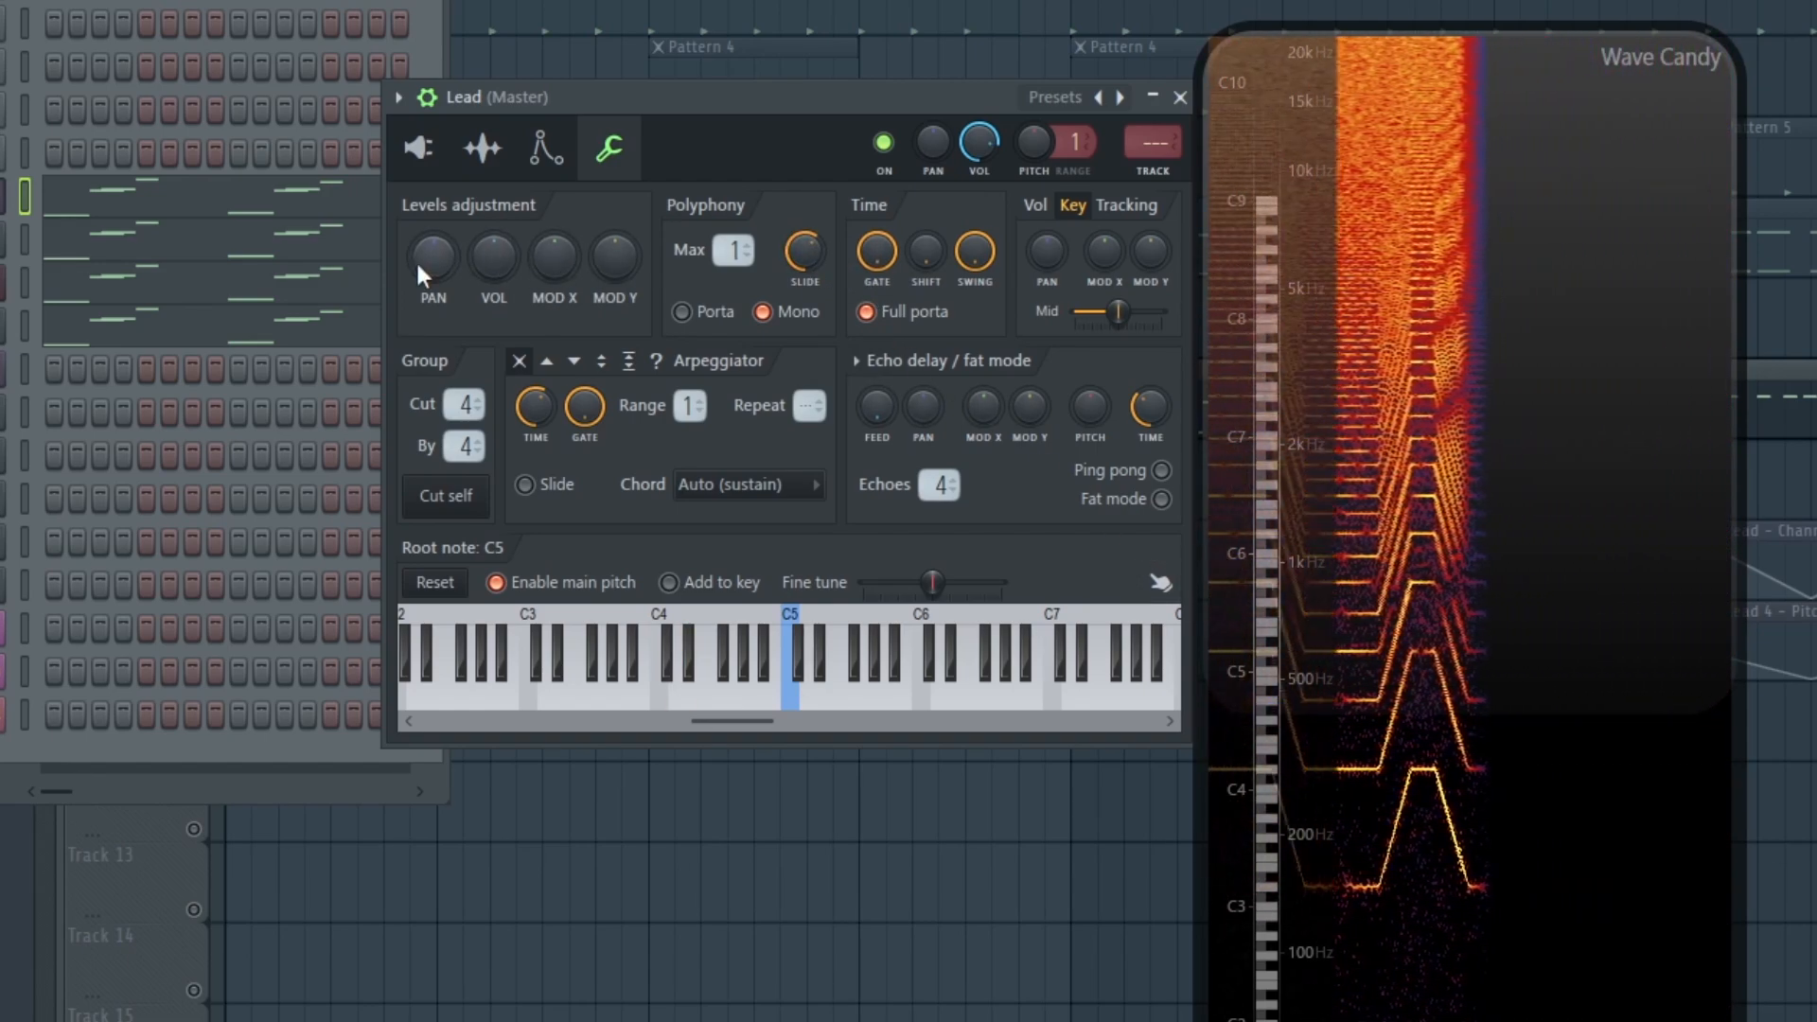
pyautogui.press('space')
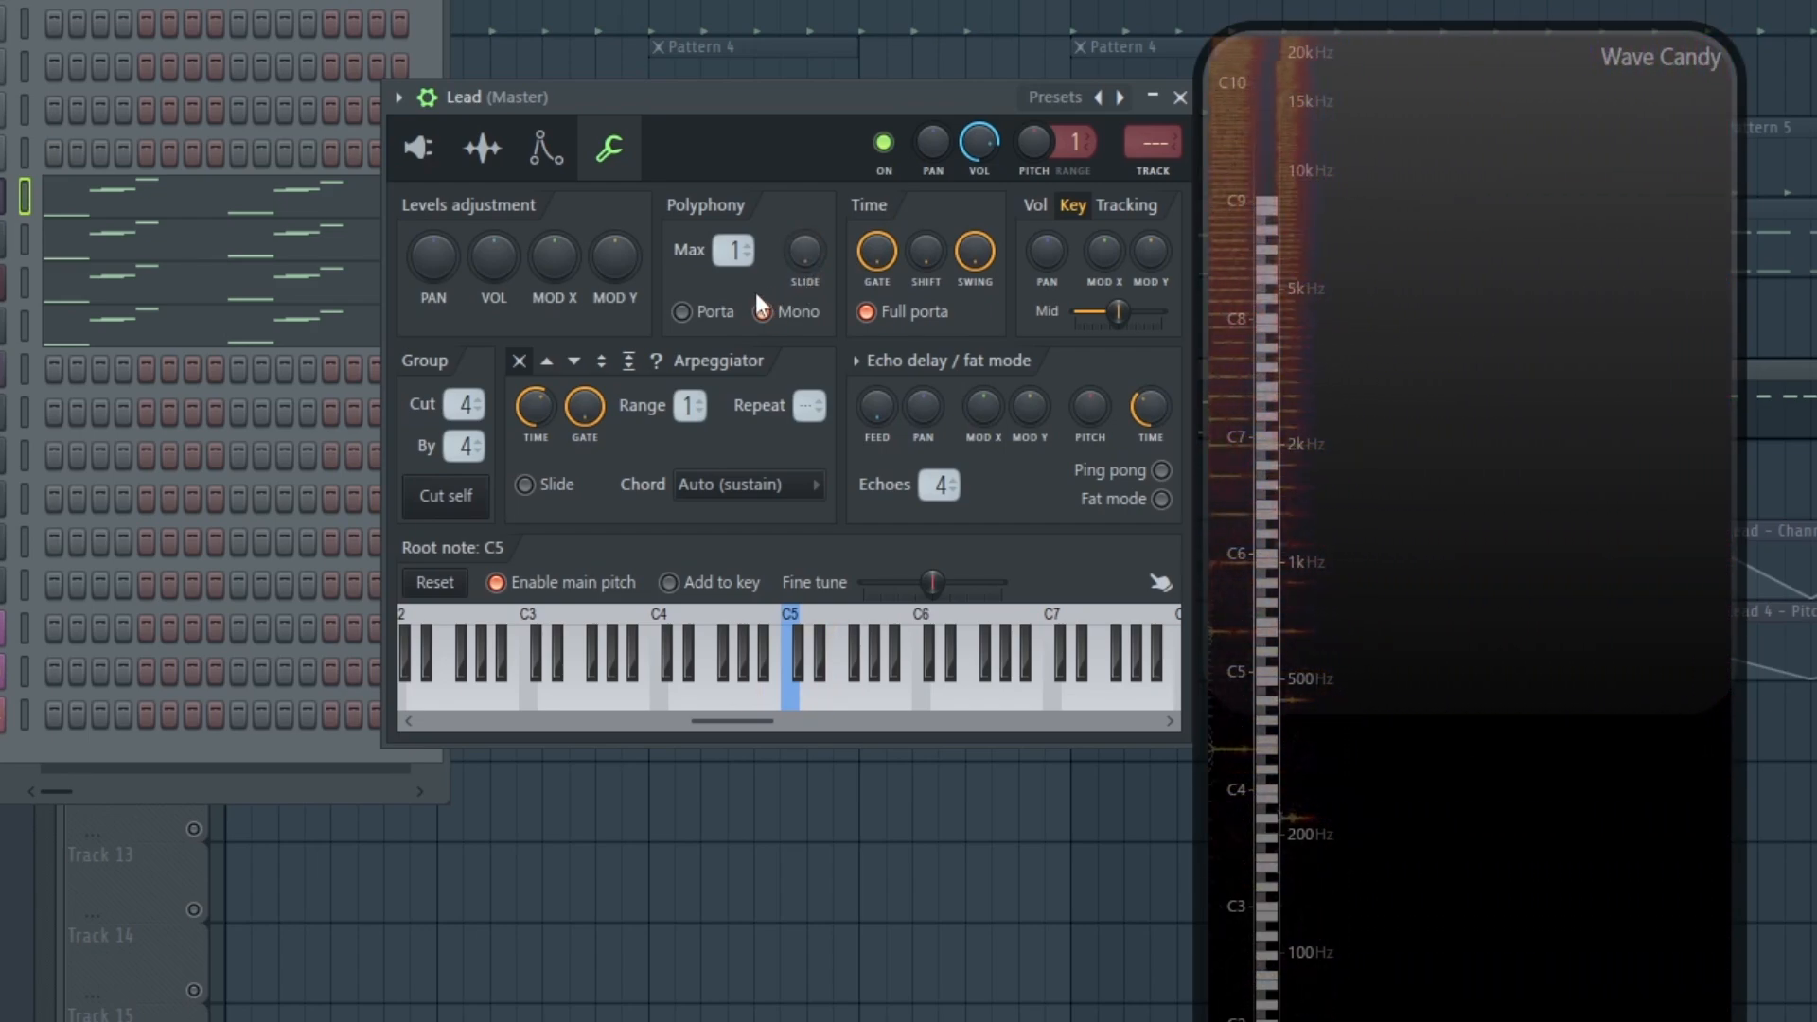
pyautogui.press('space')
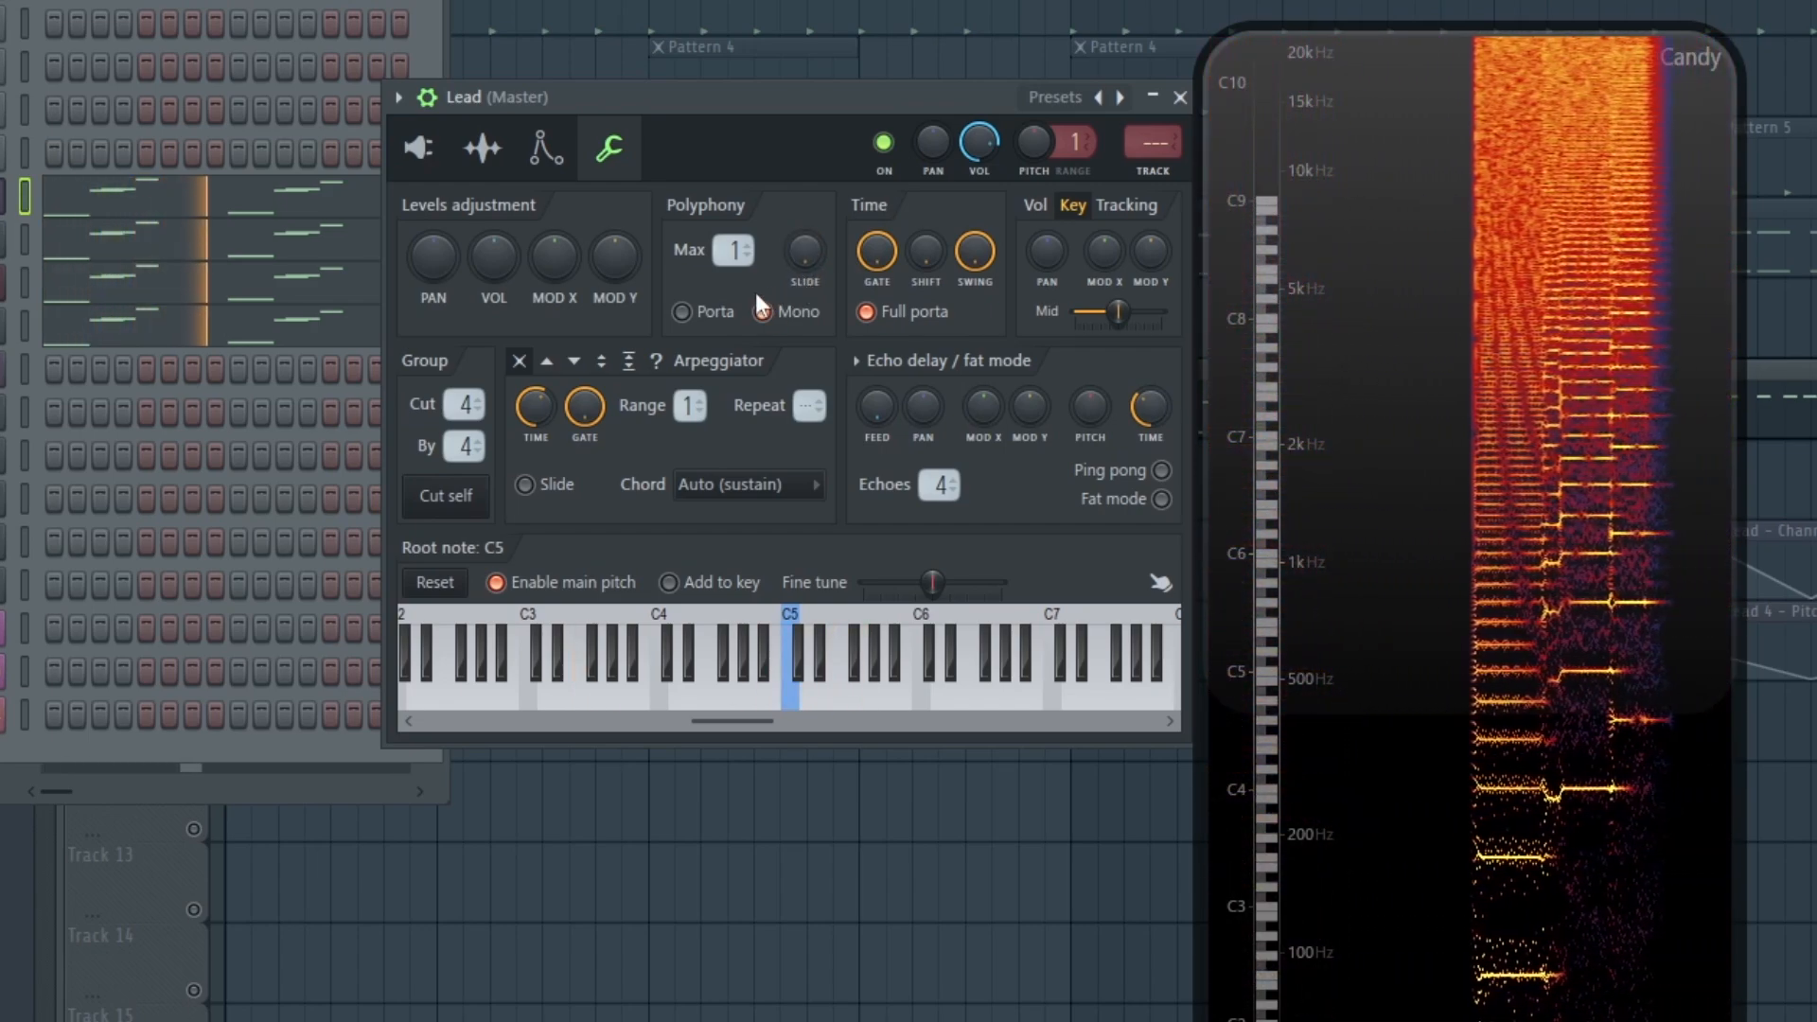
# Raise the Slide knob slightly for a short glide and return to the 3x Osc oscillator settings
pyautogui.moveTo(803, 254); pyautogui.dragTo(803, 228)
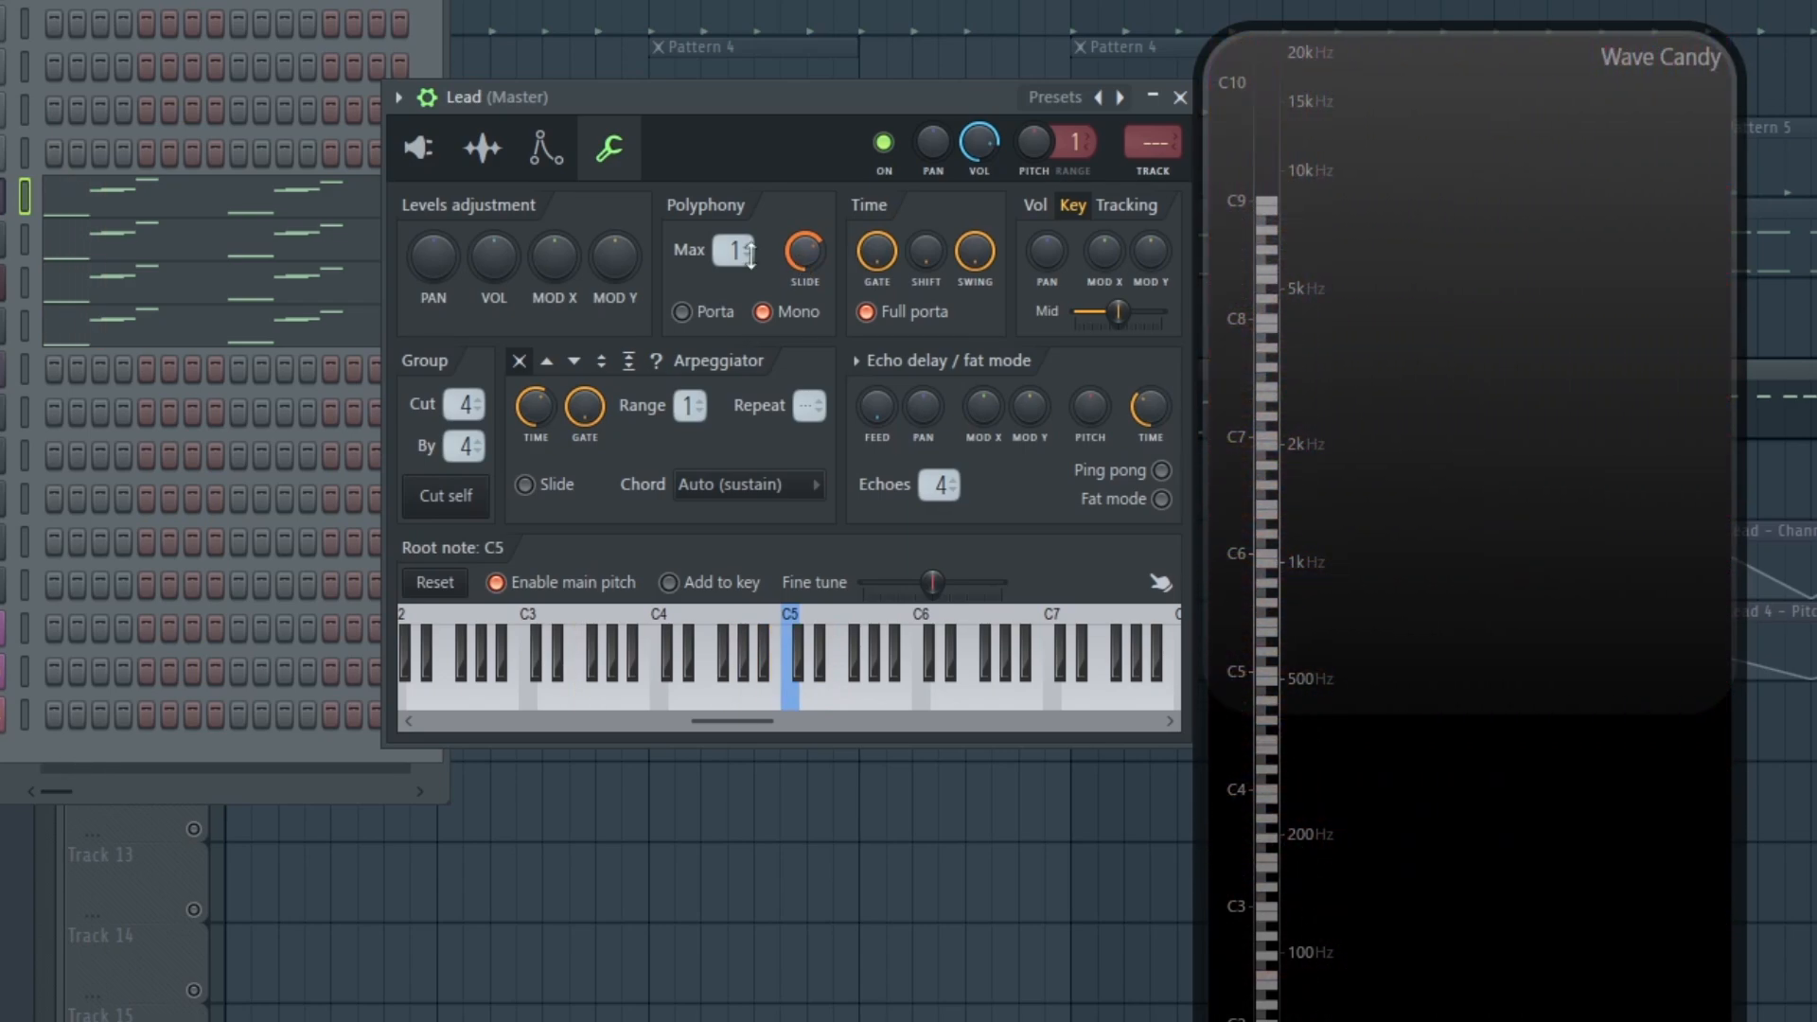
pyautogui.click(418, 147)
pyautogui.moveTo(680, 119); pyautogui.dragTo(925, 100)
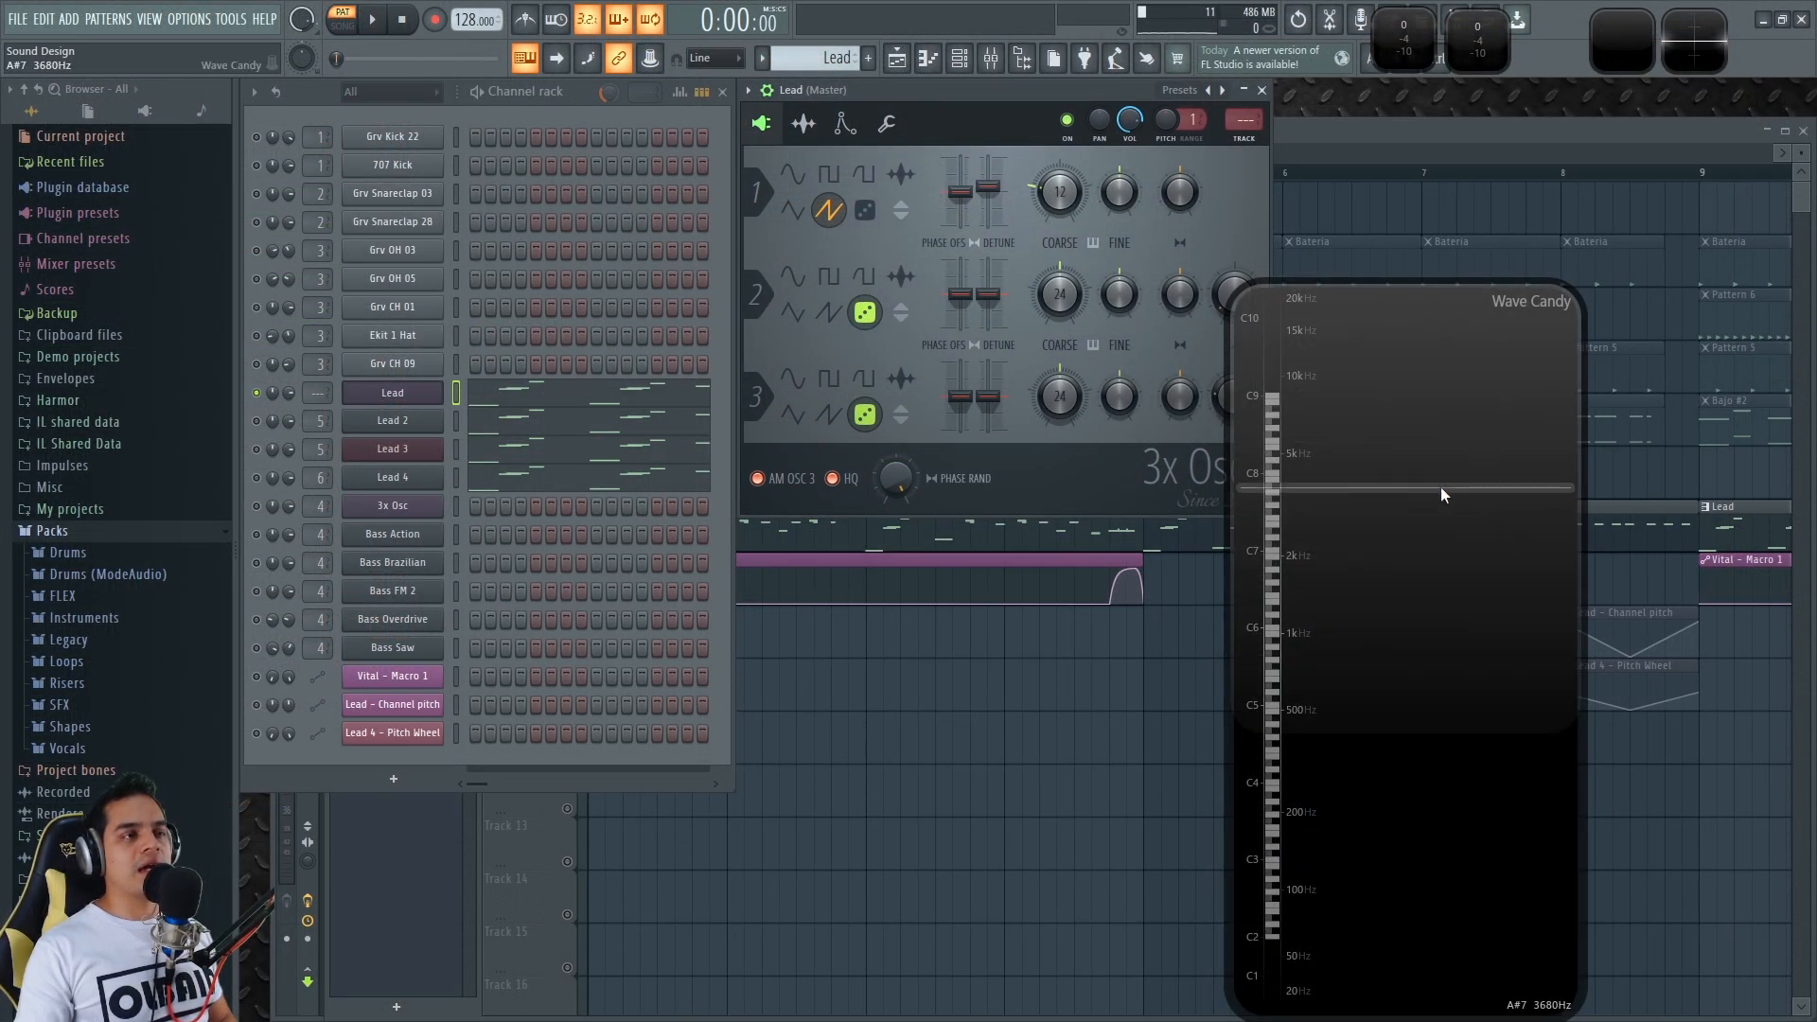
pyautogui.click(1442, 489)
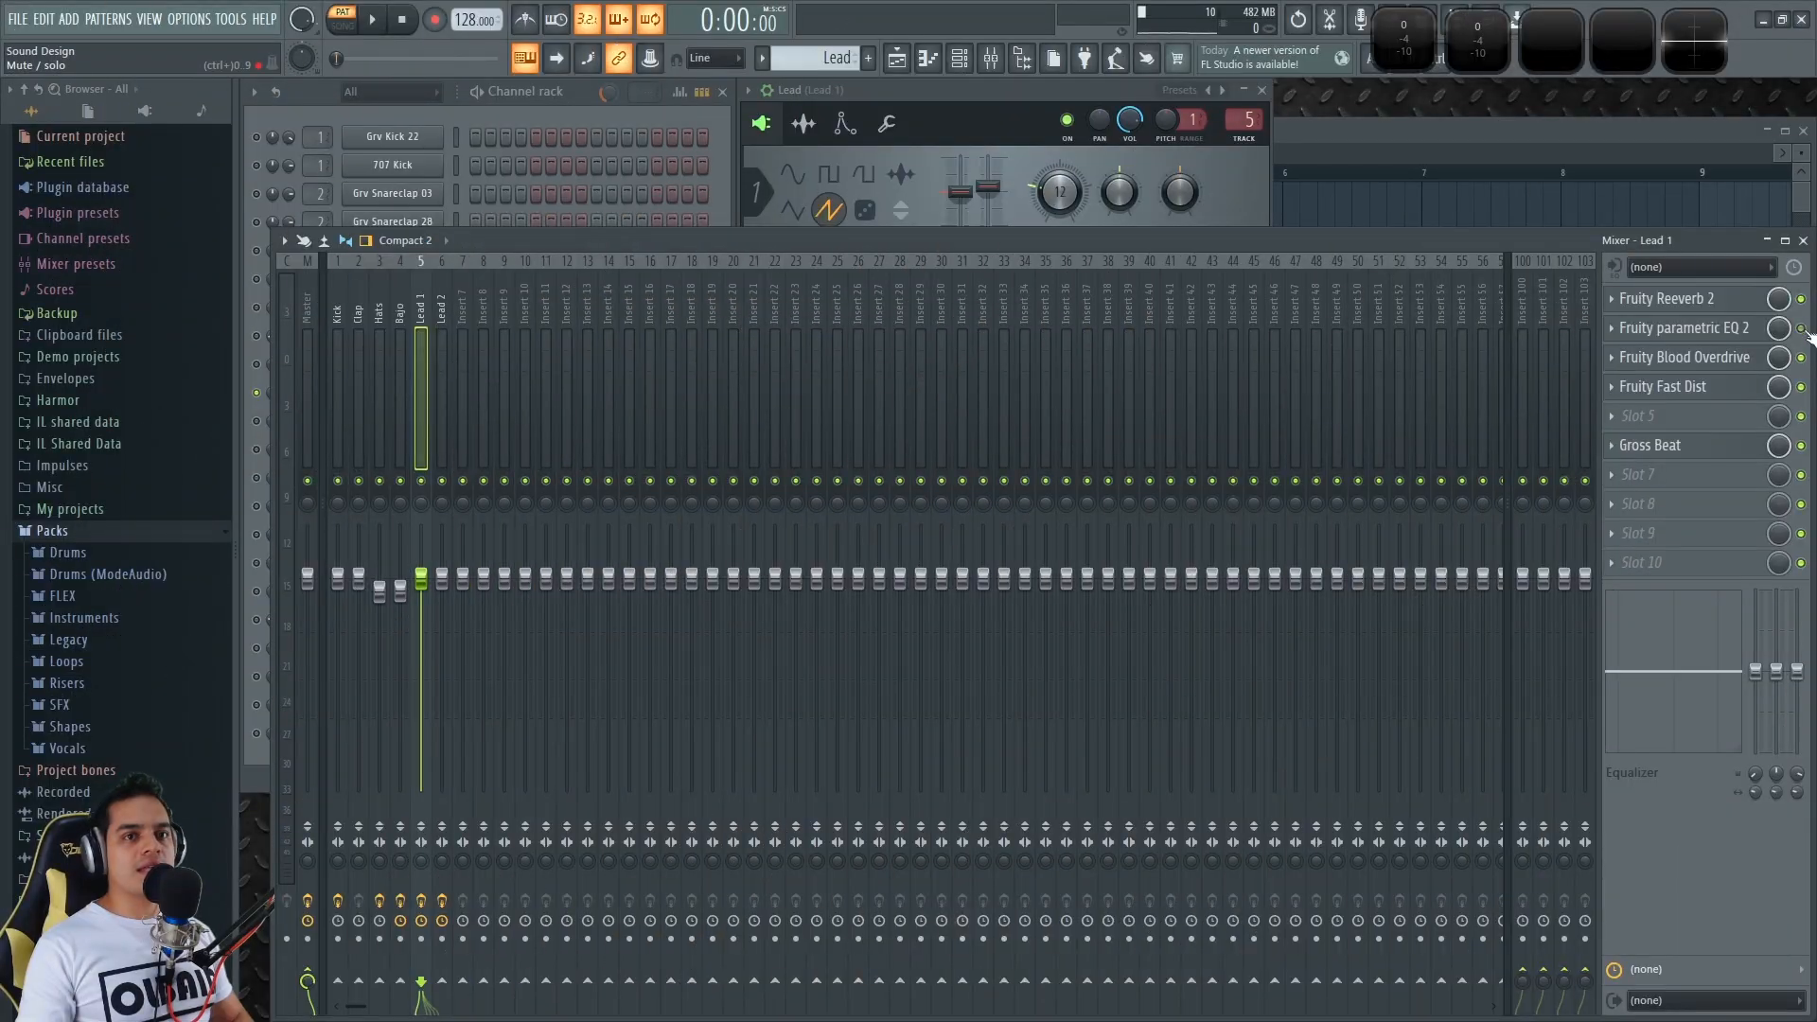
# Set Fruity Reeverb 2's wet level on Lead 1 to 35%, test with notes, and close it
pyautogui.click(1735, 301)
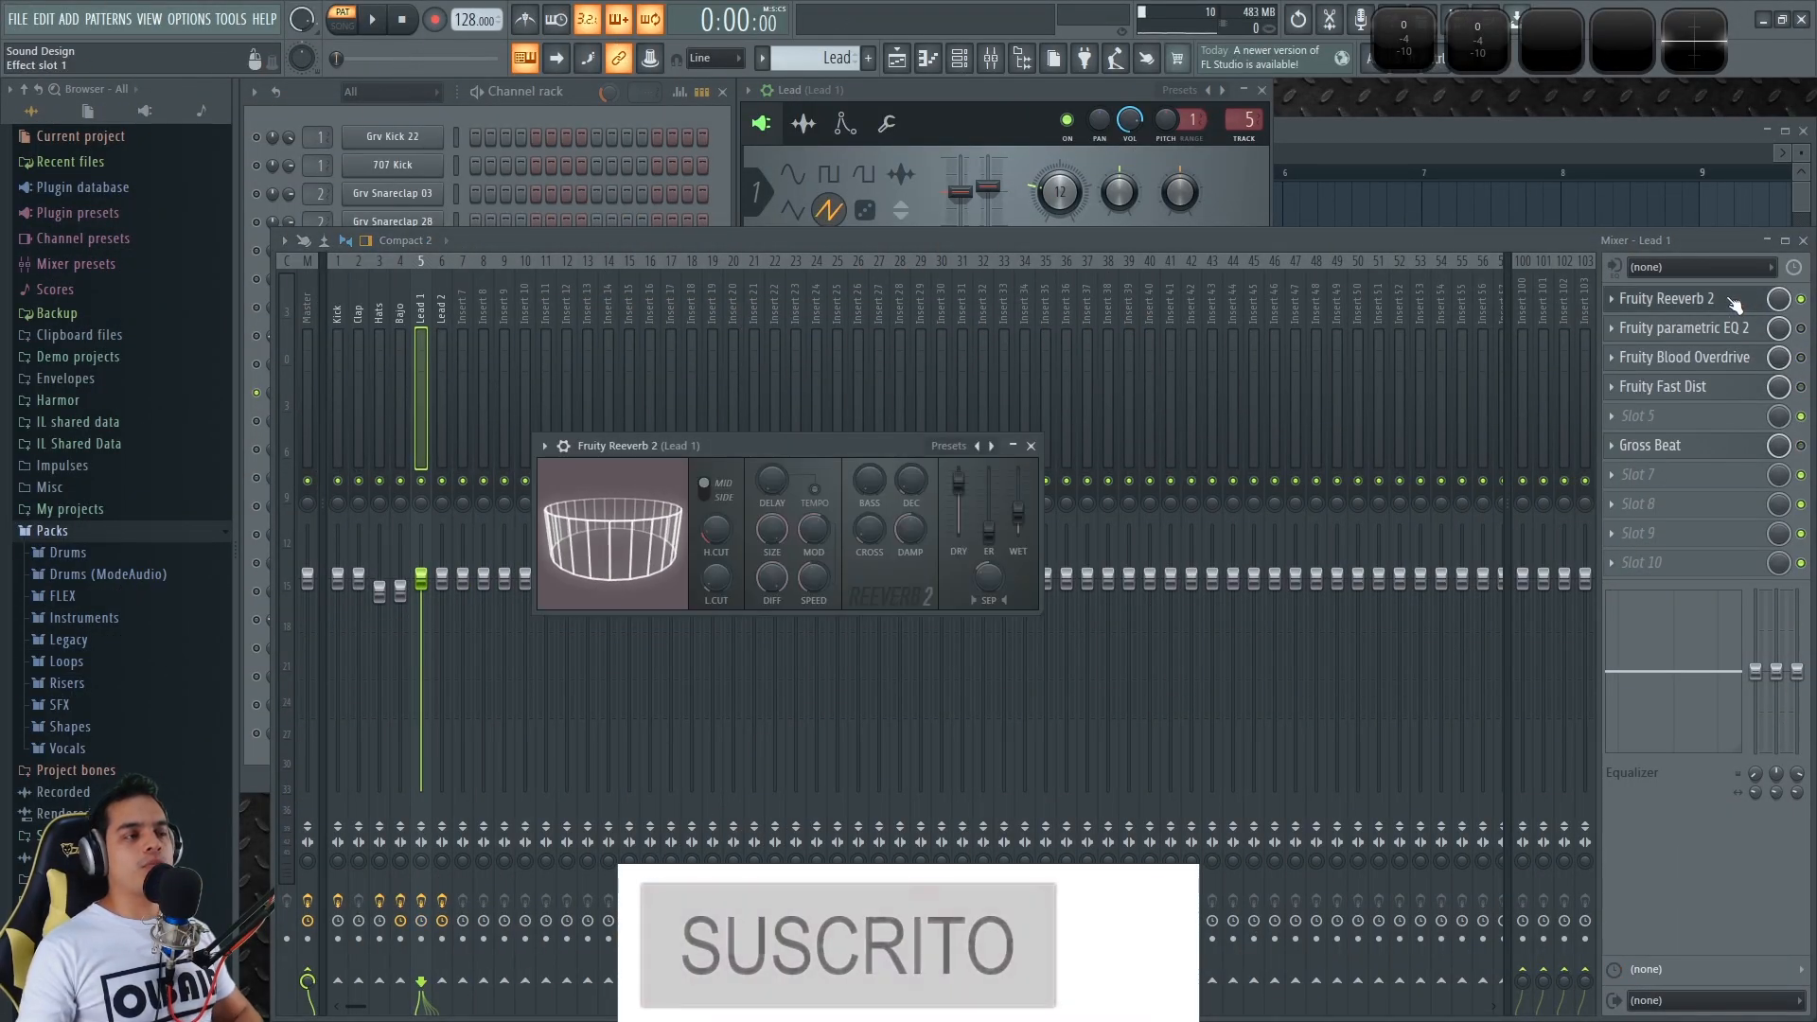
pyautogui.moveTo(808, 449); pyautogui.dragTo(958, 471)
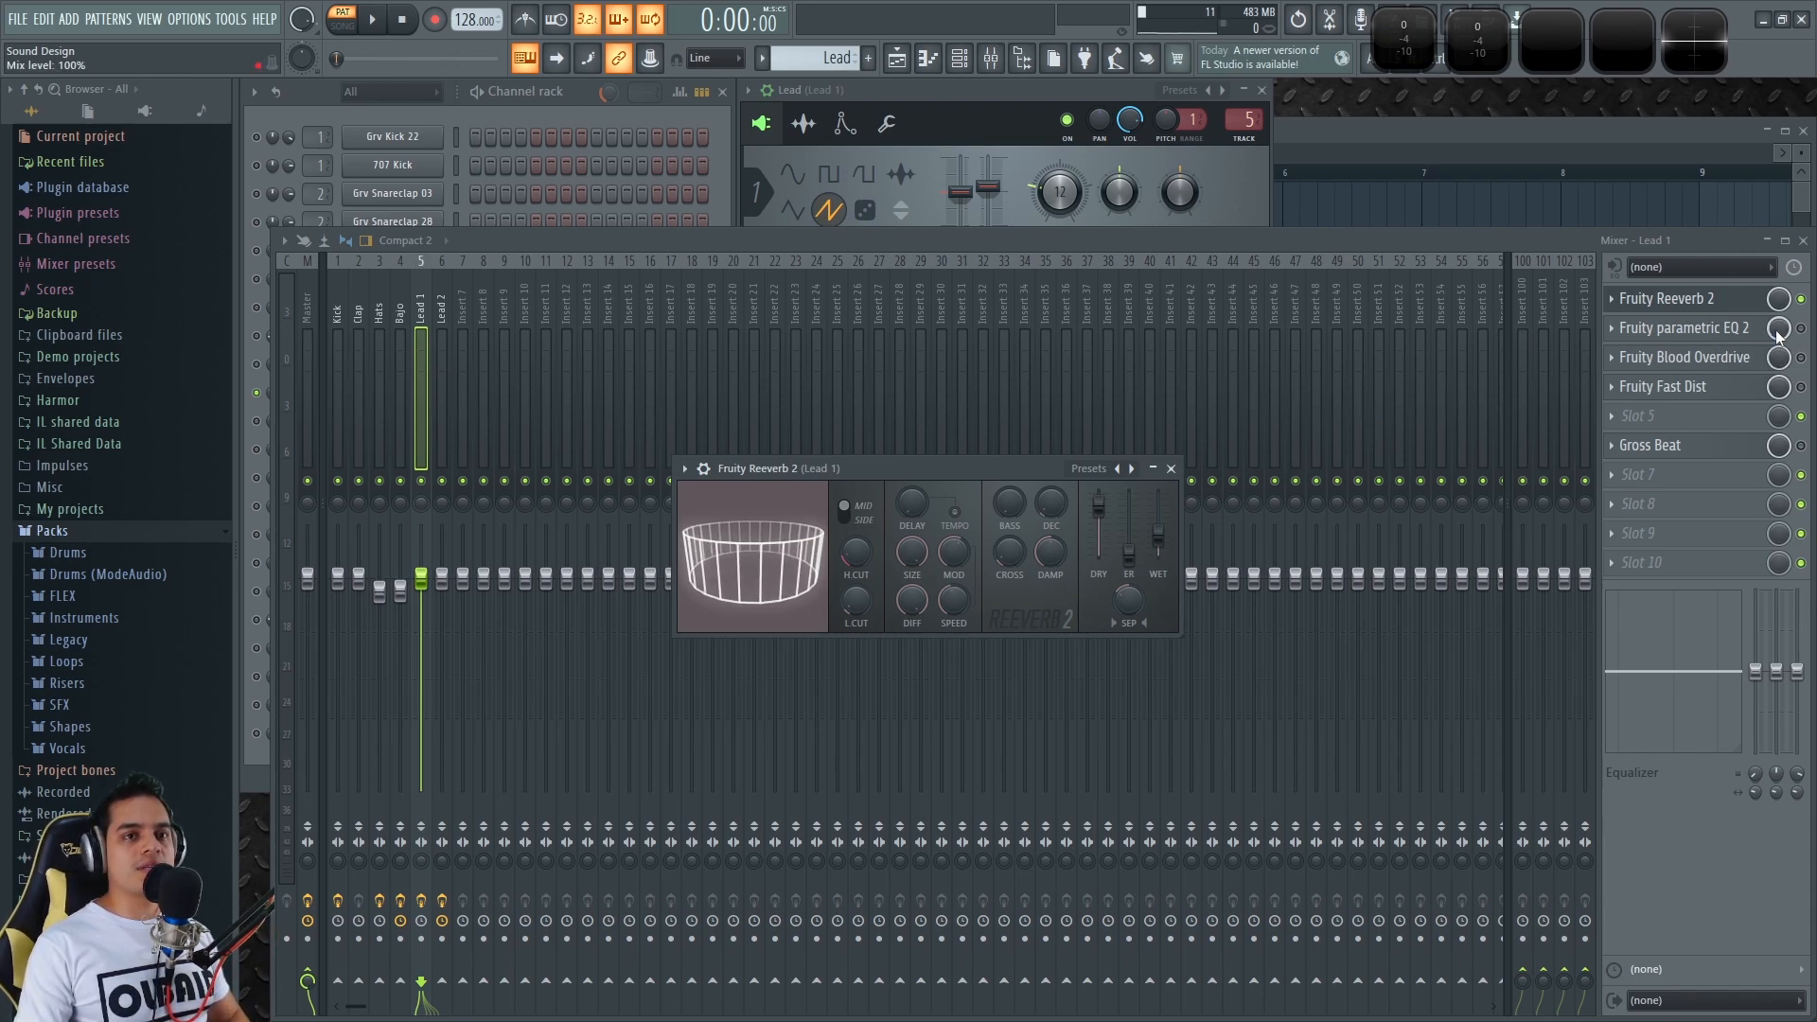
pyautogui.moveTo(985, 466); pyautogui.dragTo(964, 458)
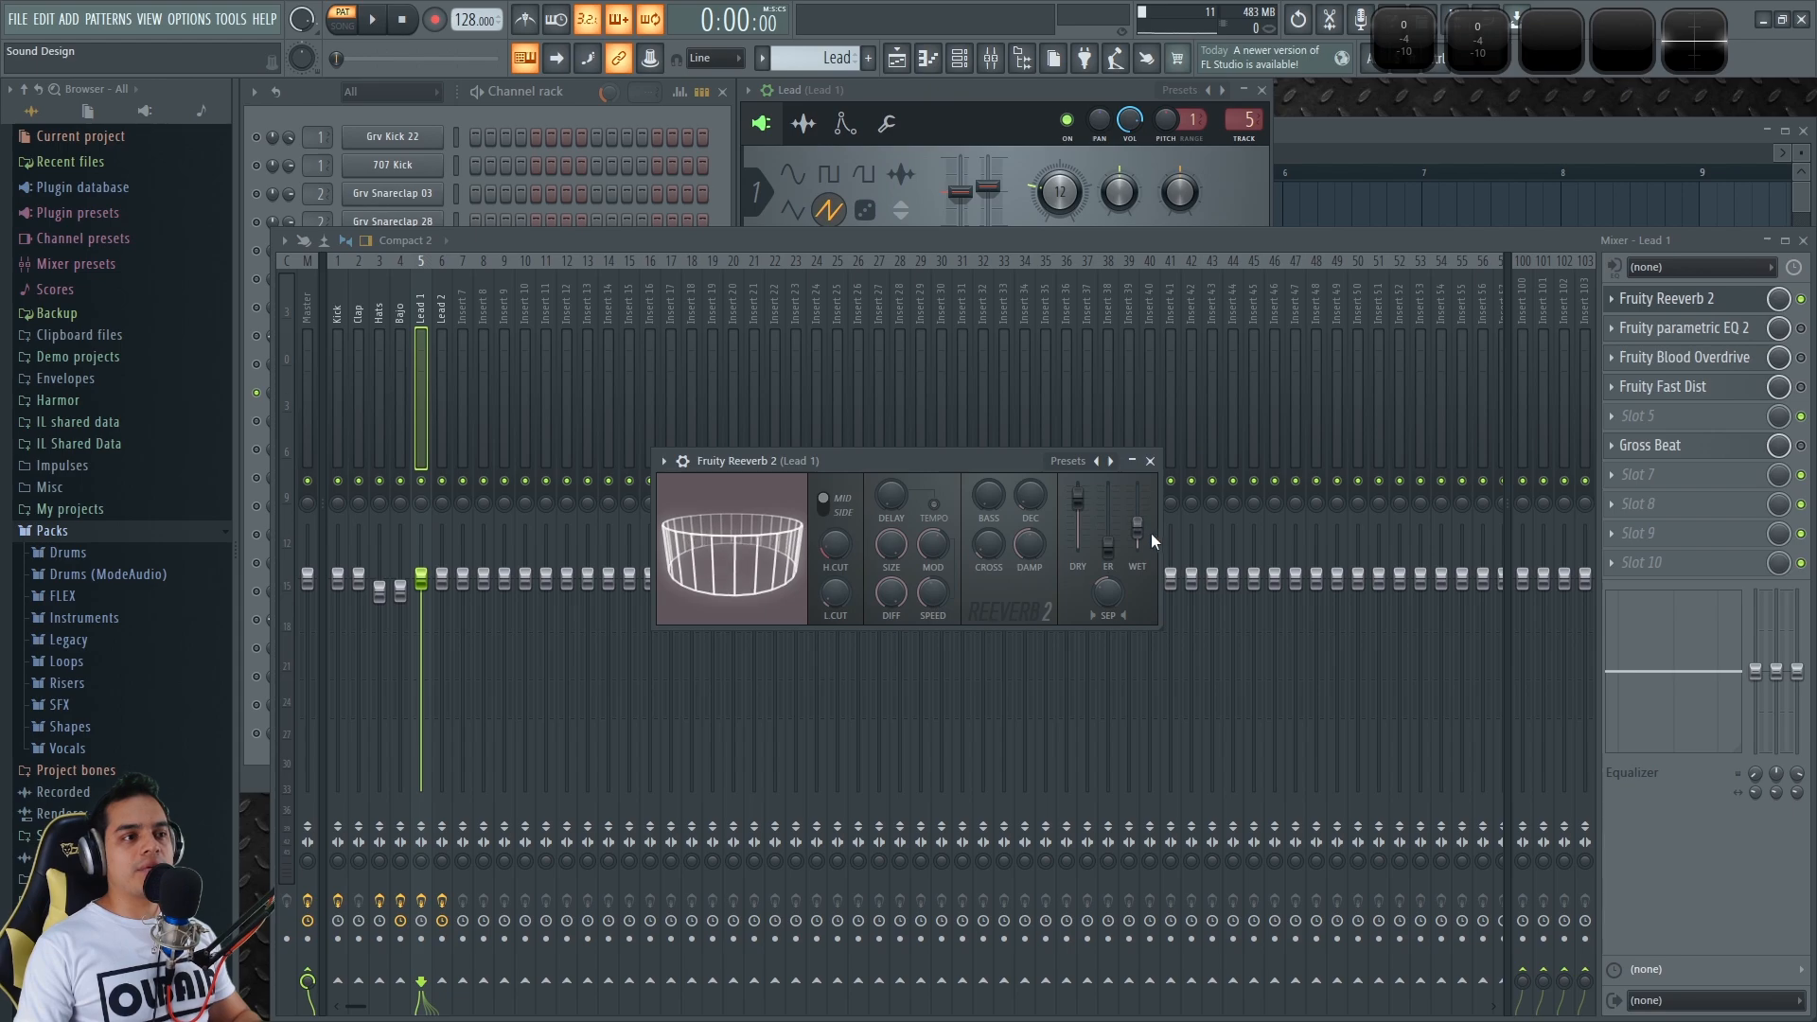
pyautogui.moveTo(1137, 527); pyautogui.dragTo(1137, 532)
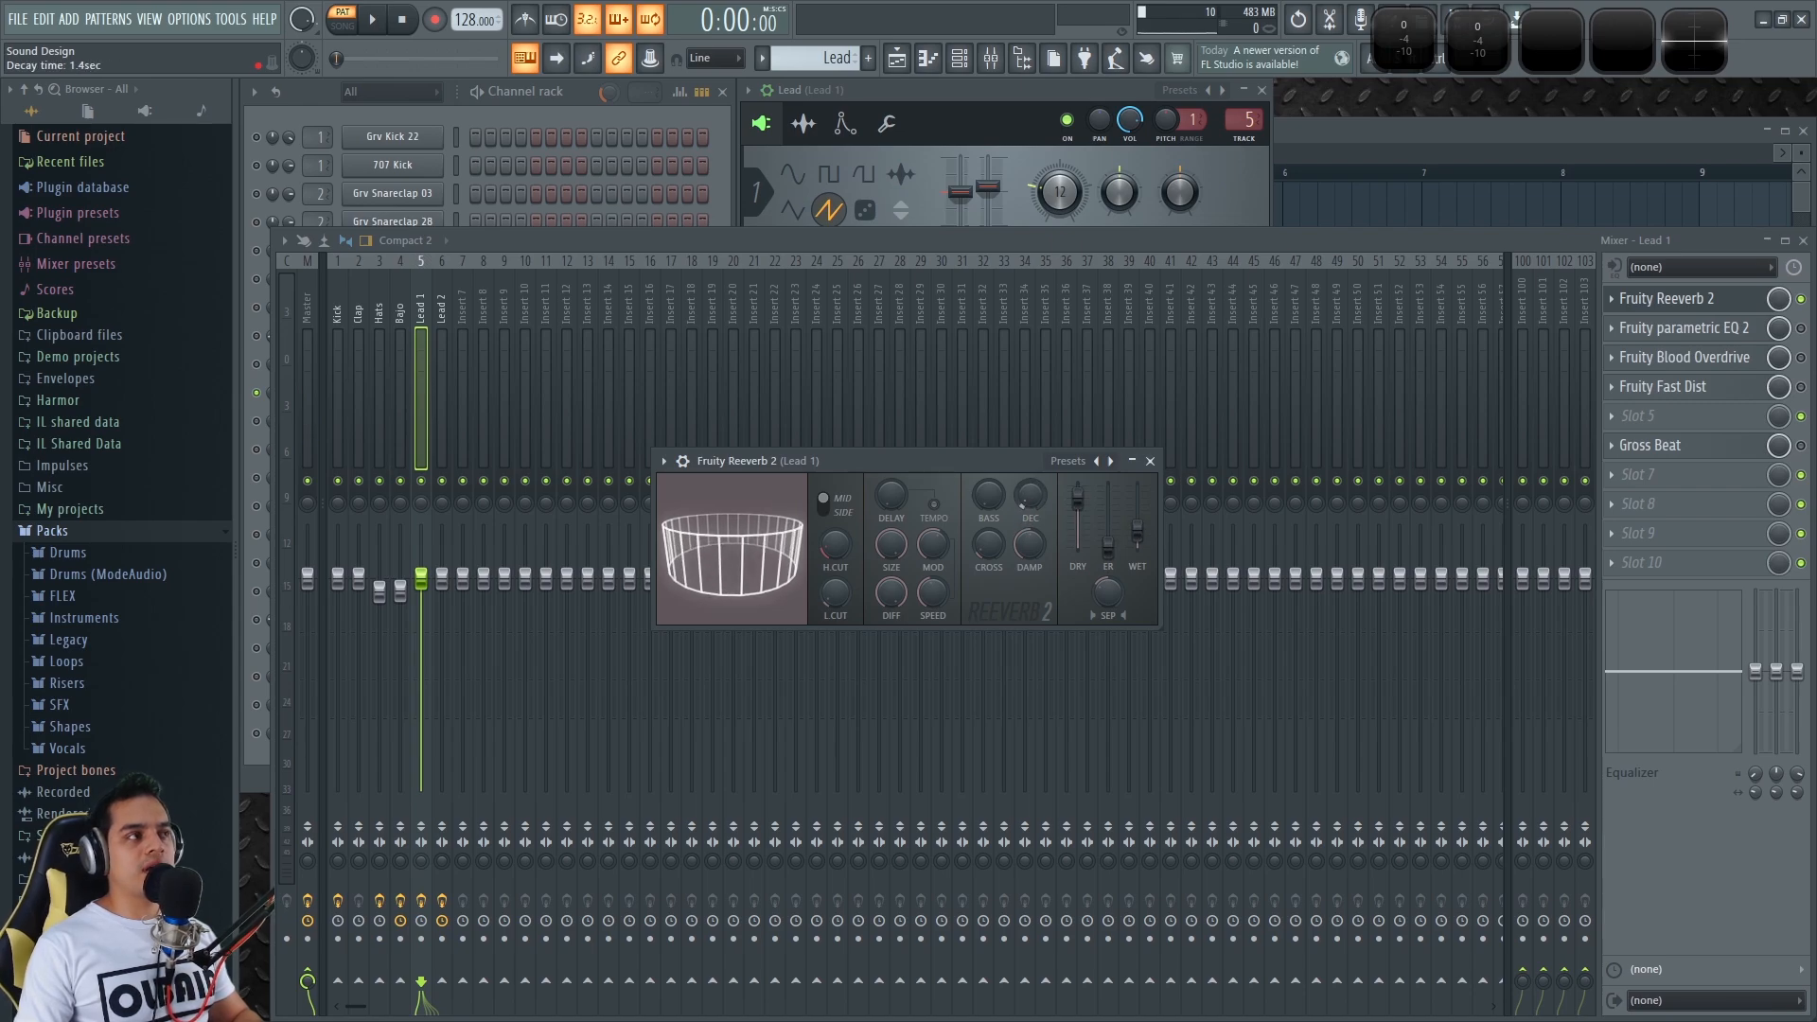
pyautogui.press('w')
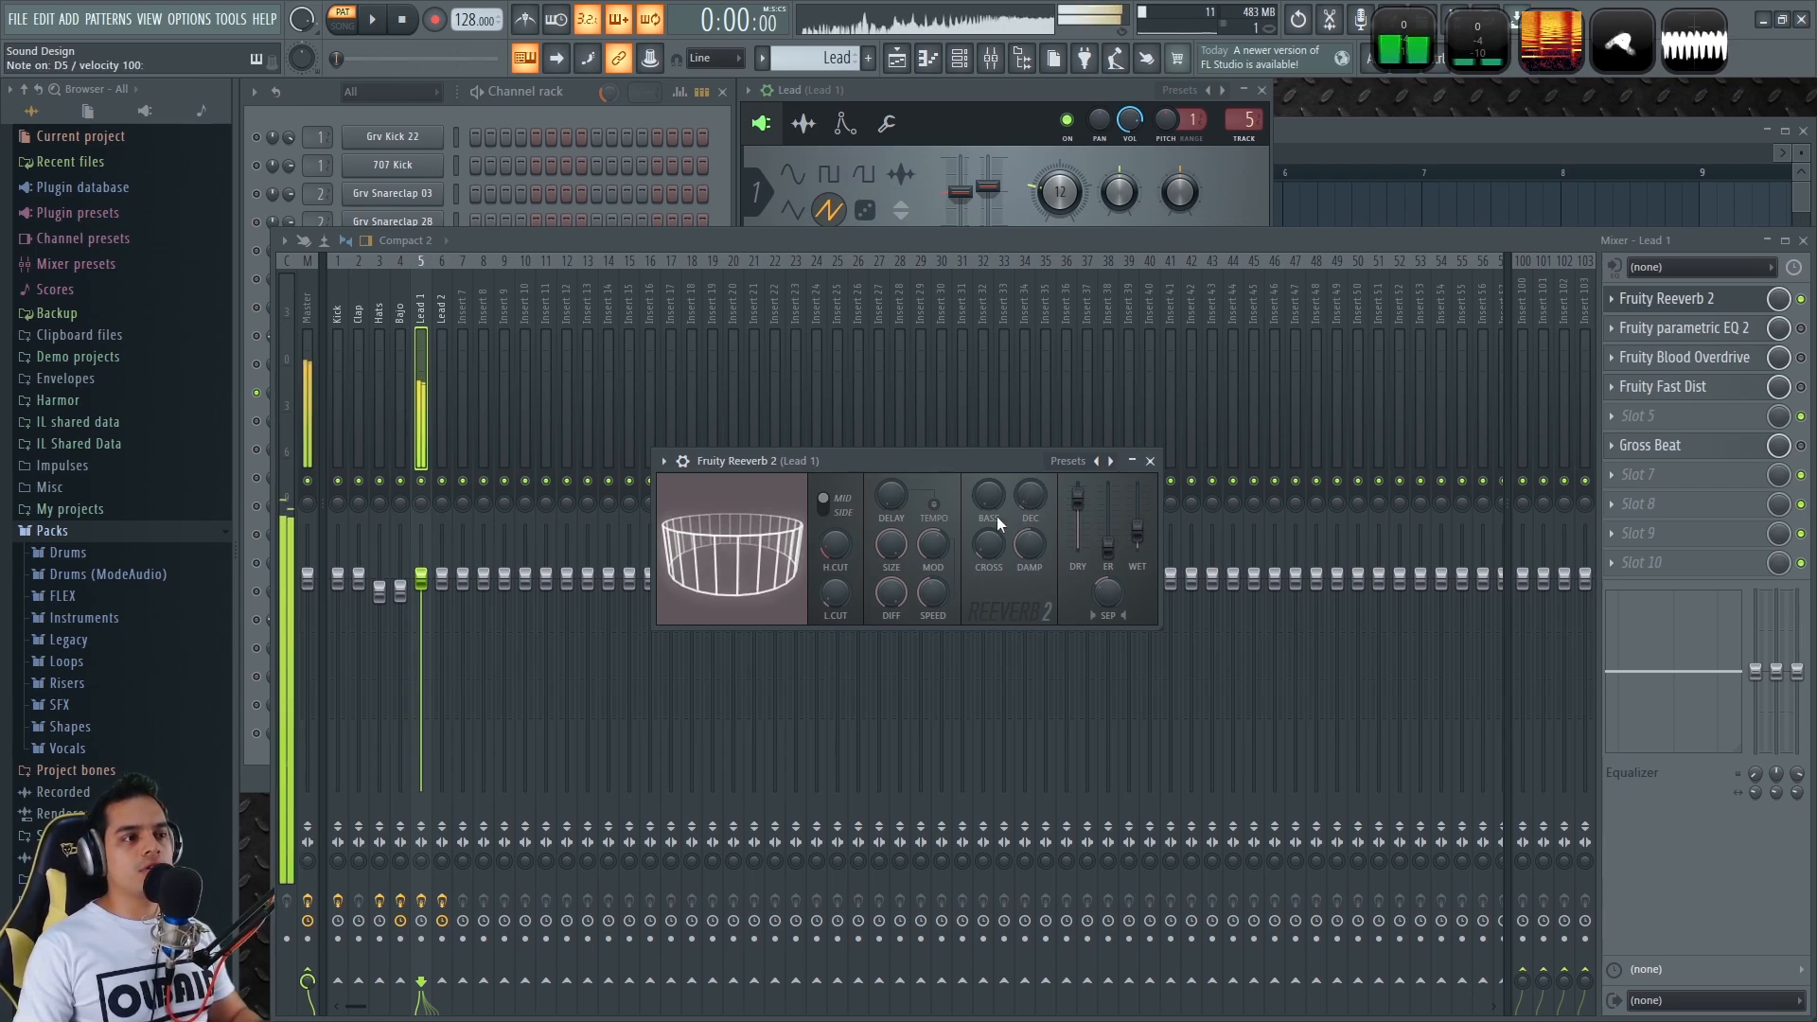
pyautogui.press('w')
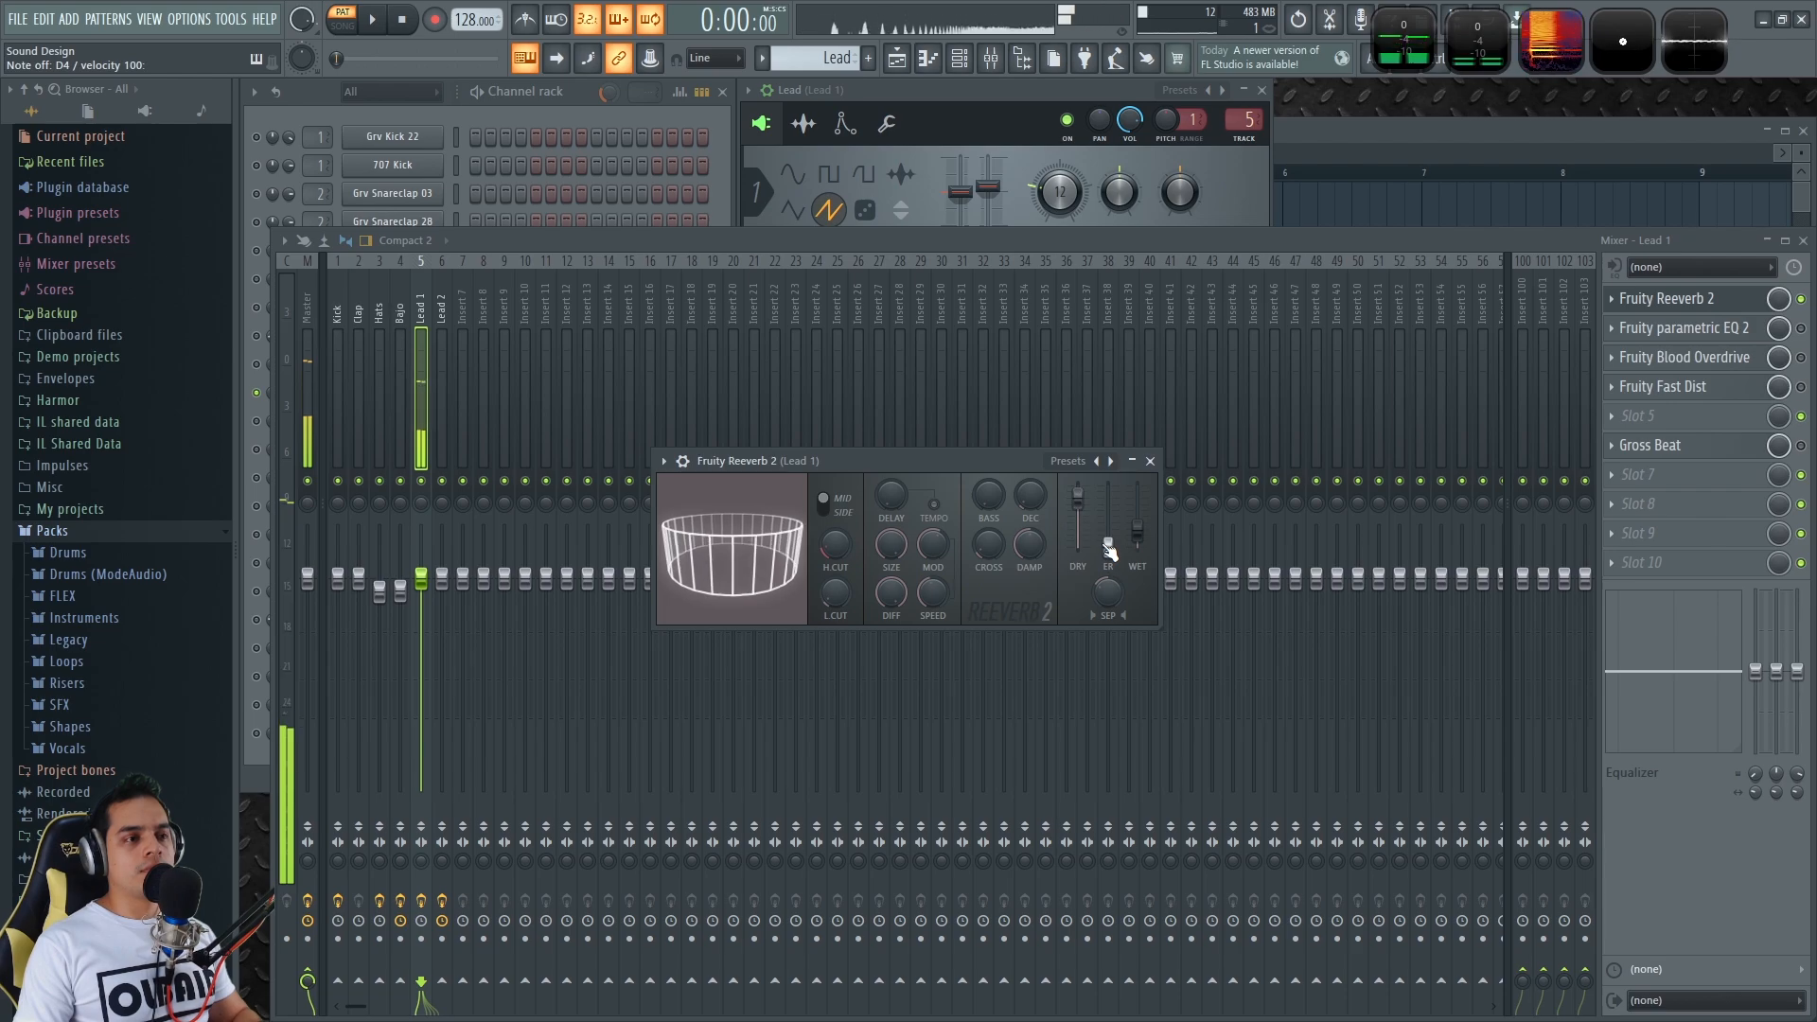
pyautogui.press('w')
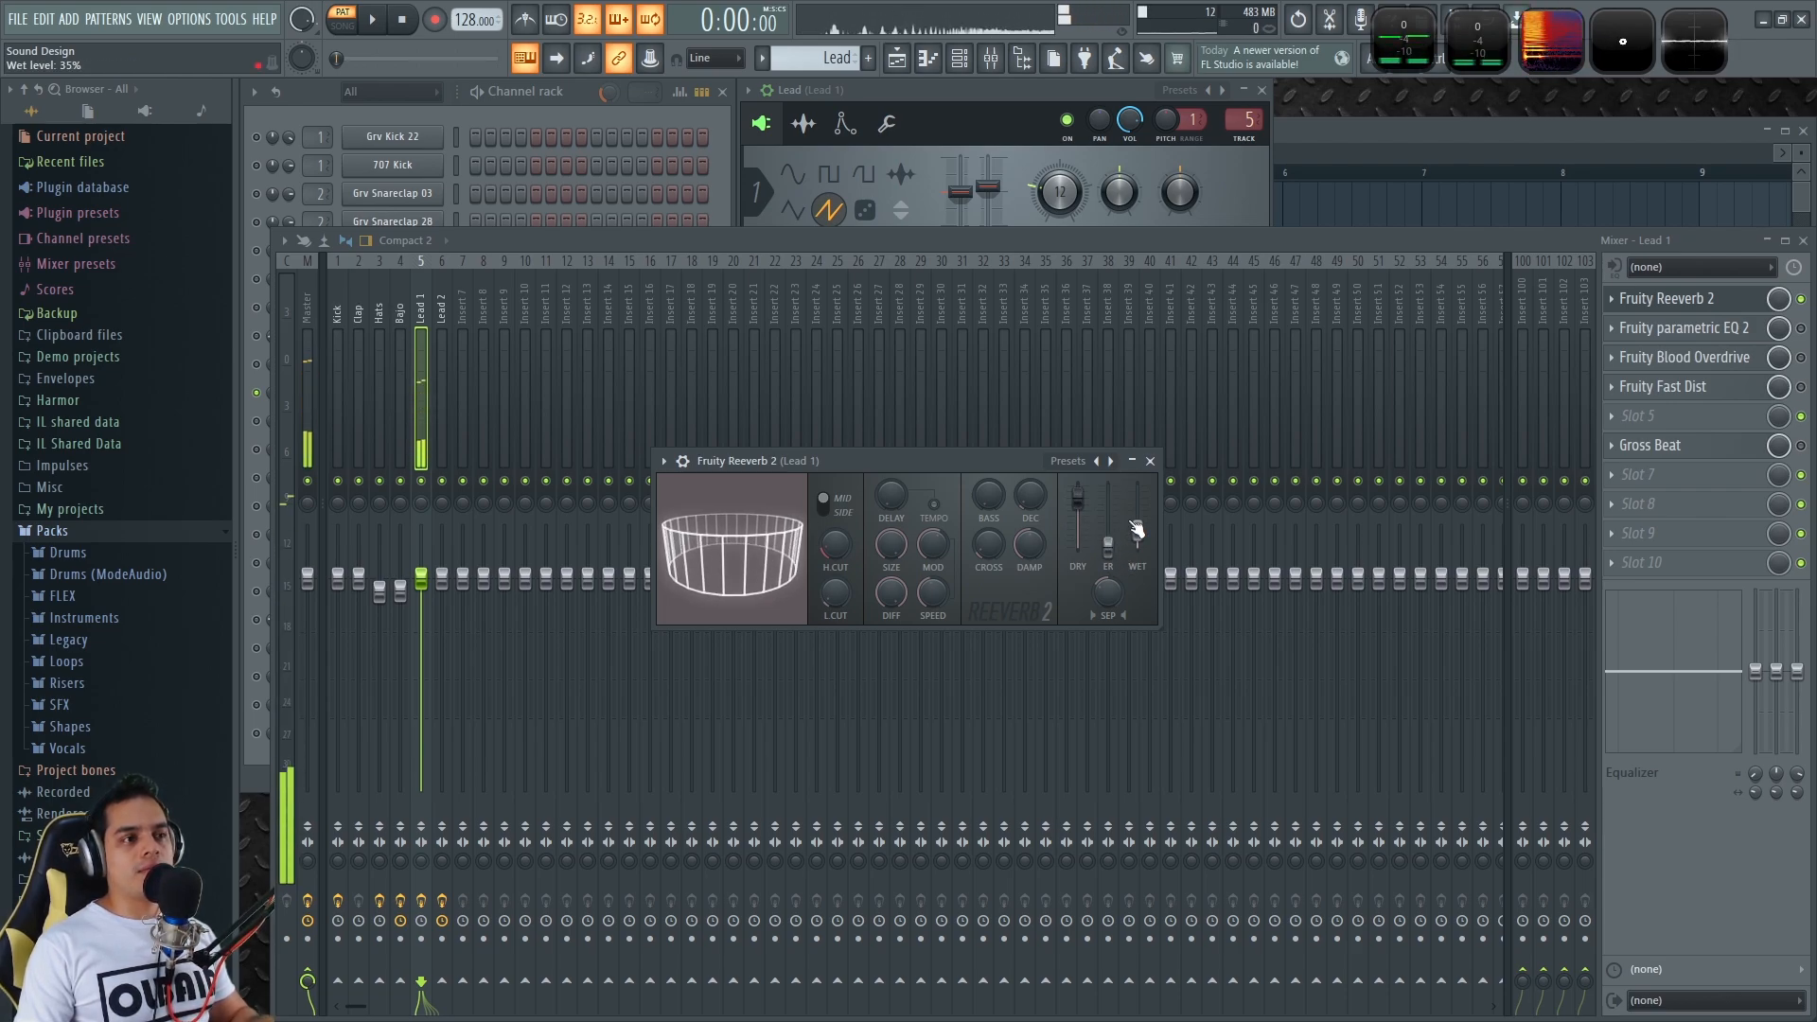
pyautogui.click(1150, 461)
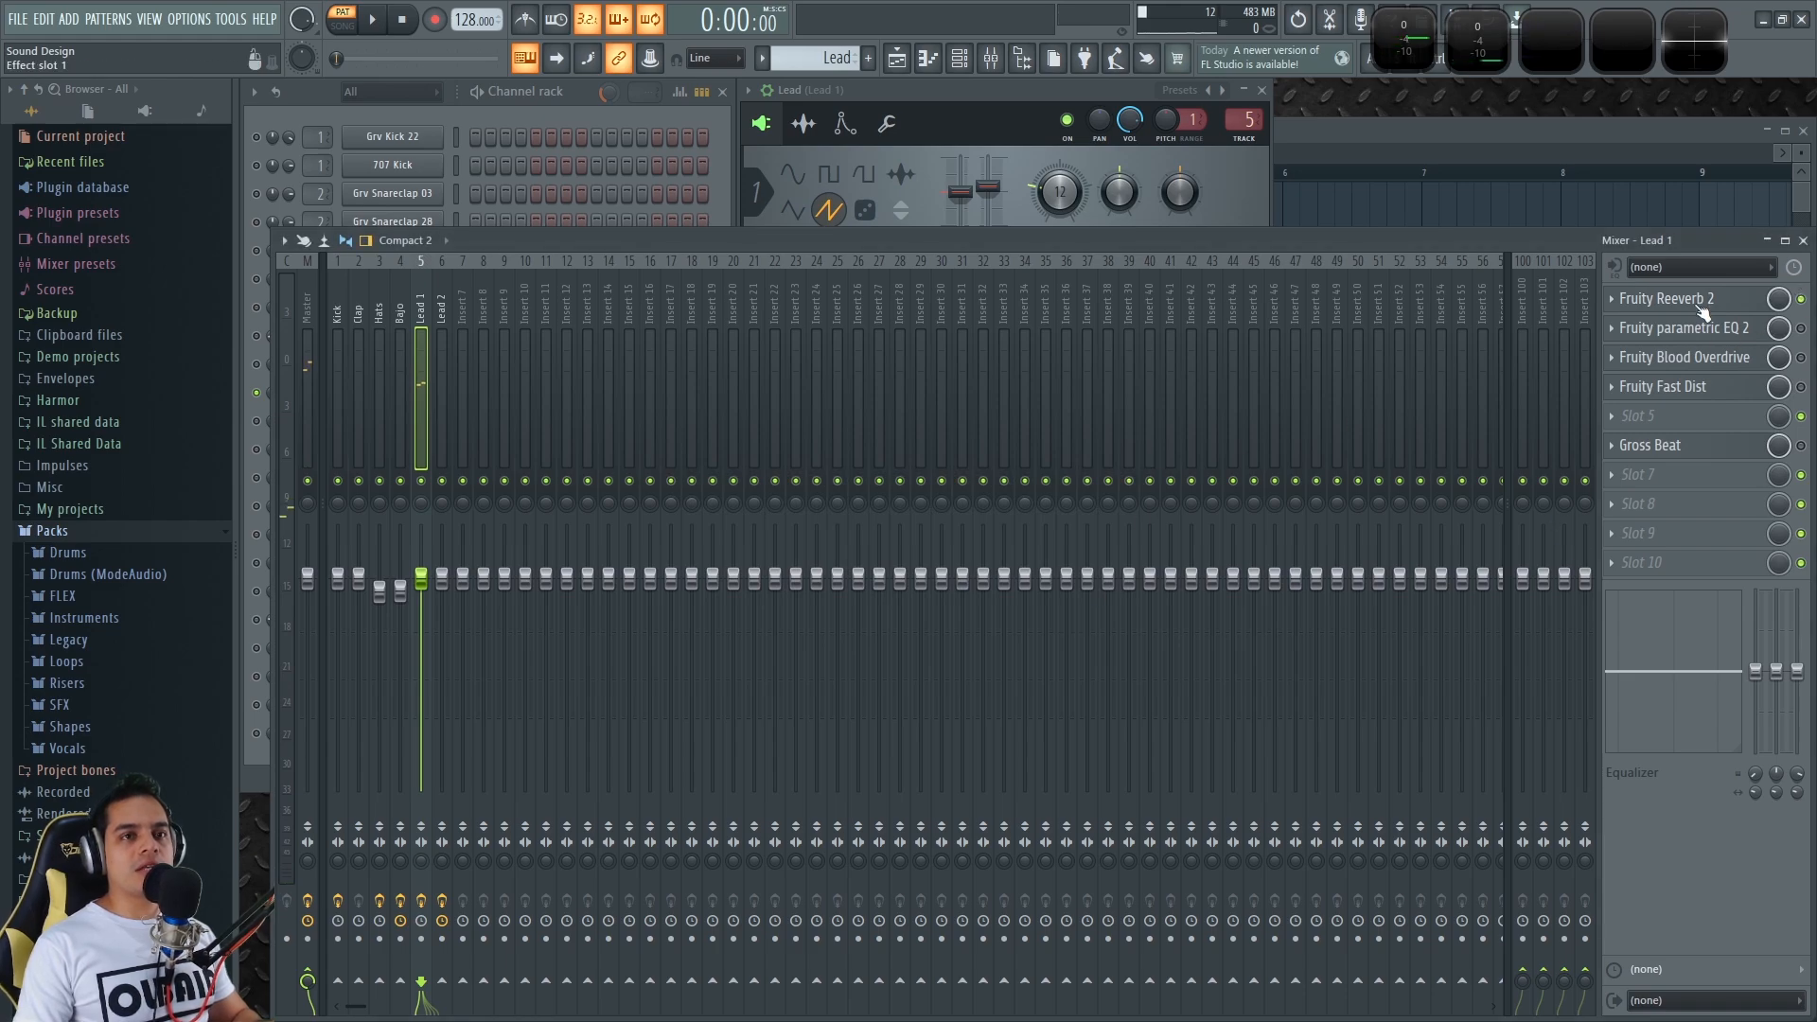
# Open Lead 1's Fruity parametric EQ 2, audition notes through it, and confirm Blood Overdrive is enabled
pyautogui.click(1747, 331)
pyautogui.moveTo(623, 280); pyautogui.dragTo(948, 301)
pyautogui.press('w')
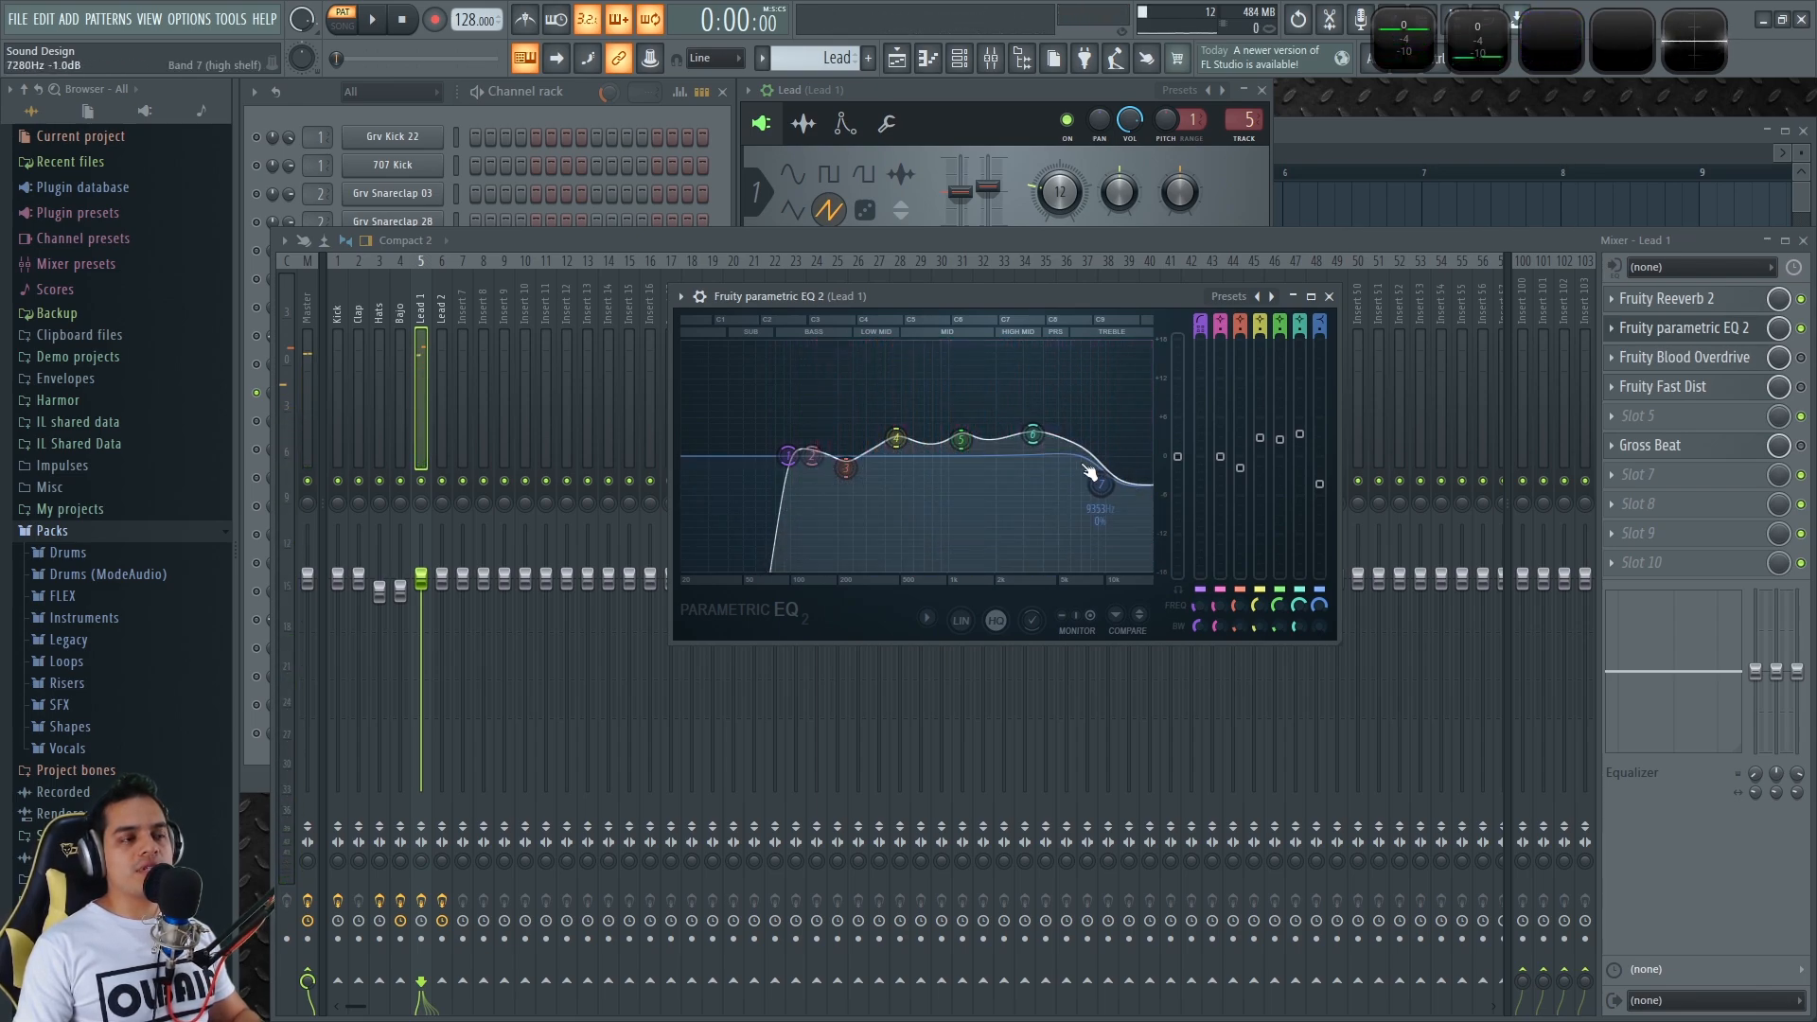
pyautogui.press('w')
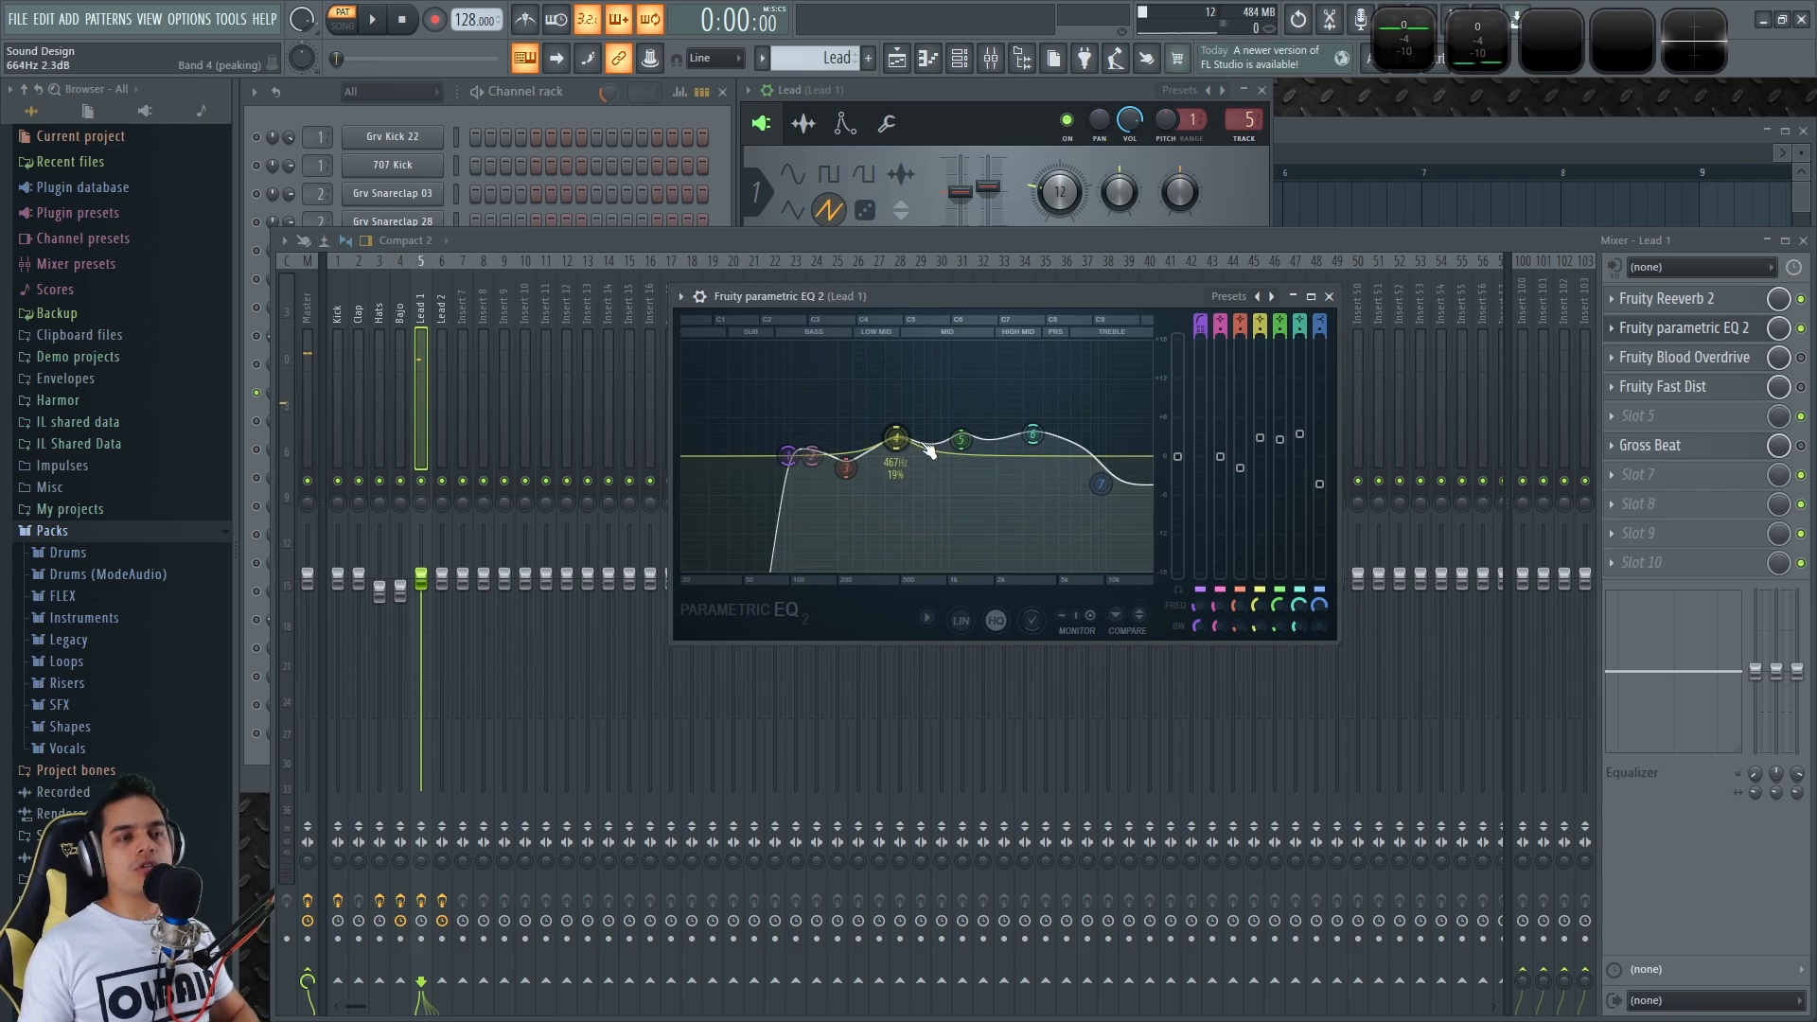
pyautogui.click(1801, 358)
# Open Lead 1's Fruity Blood Overdrive and audition Z and X notes, then switch to Fast Dist
pyautogui.click(1689, 362)
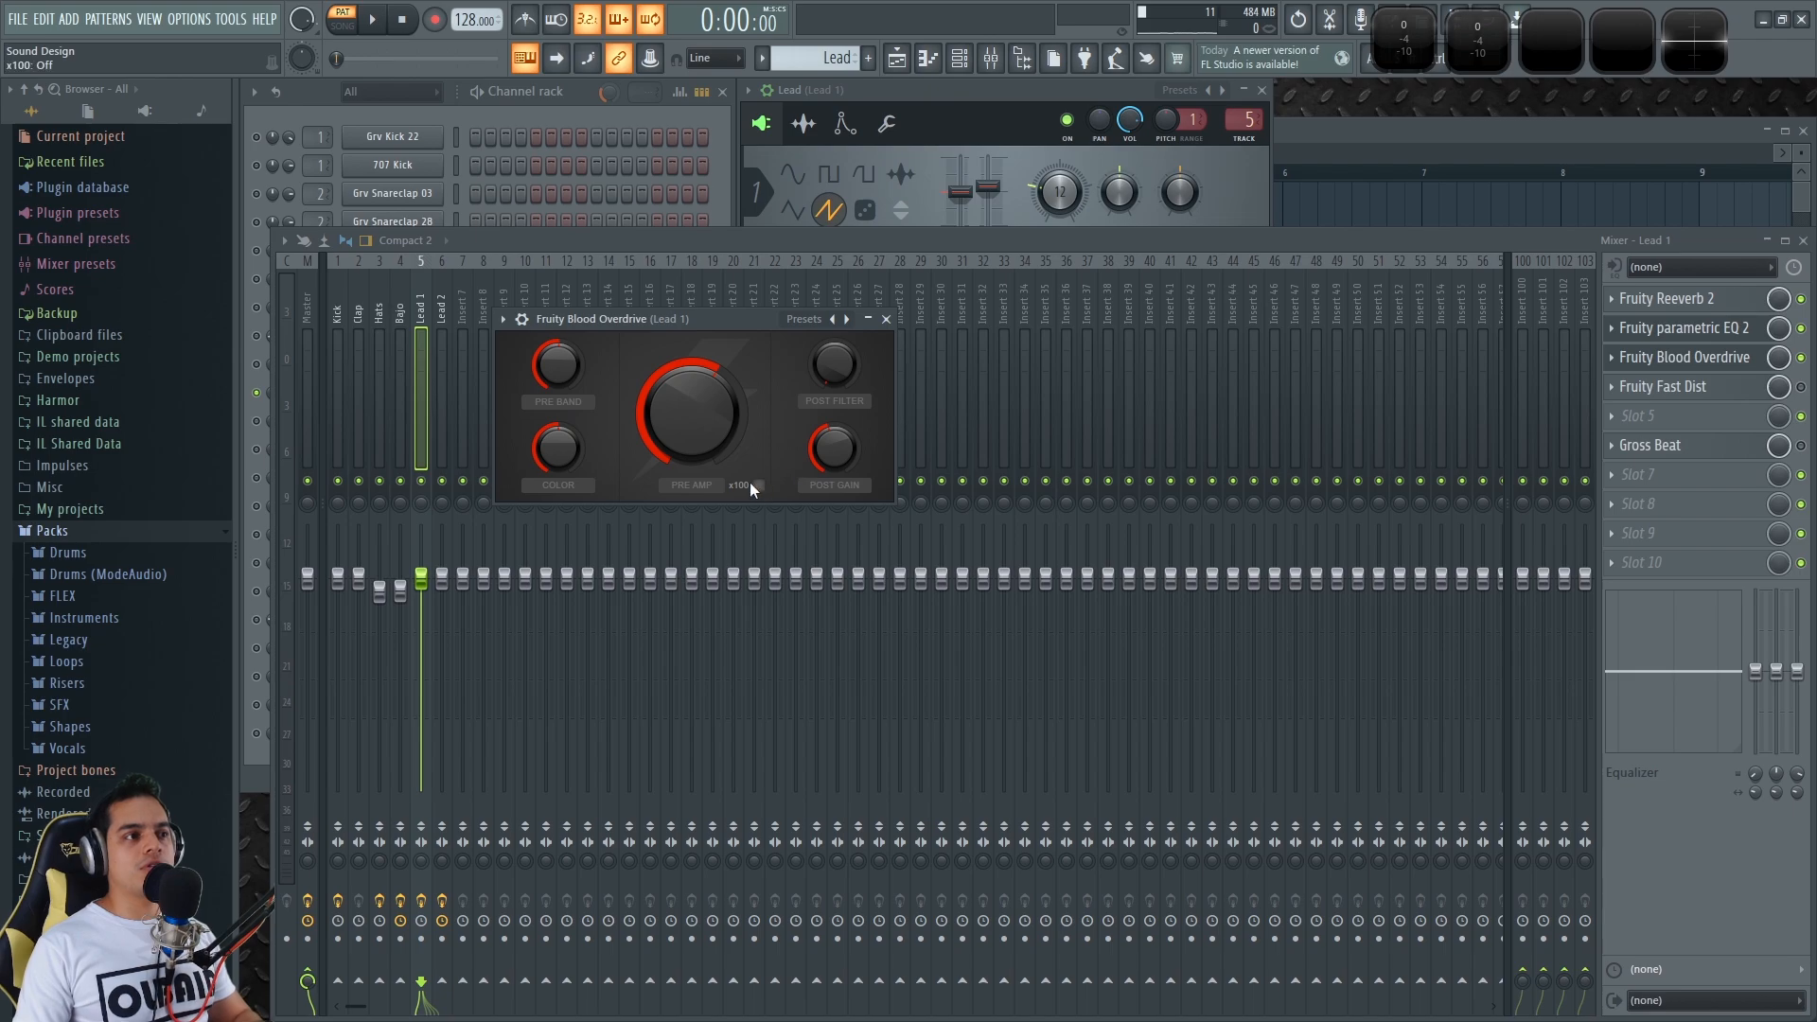
pyautogui.moveTo(712, 319); pyautogui.dragTo(861, 343)
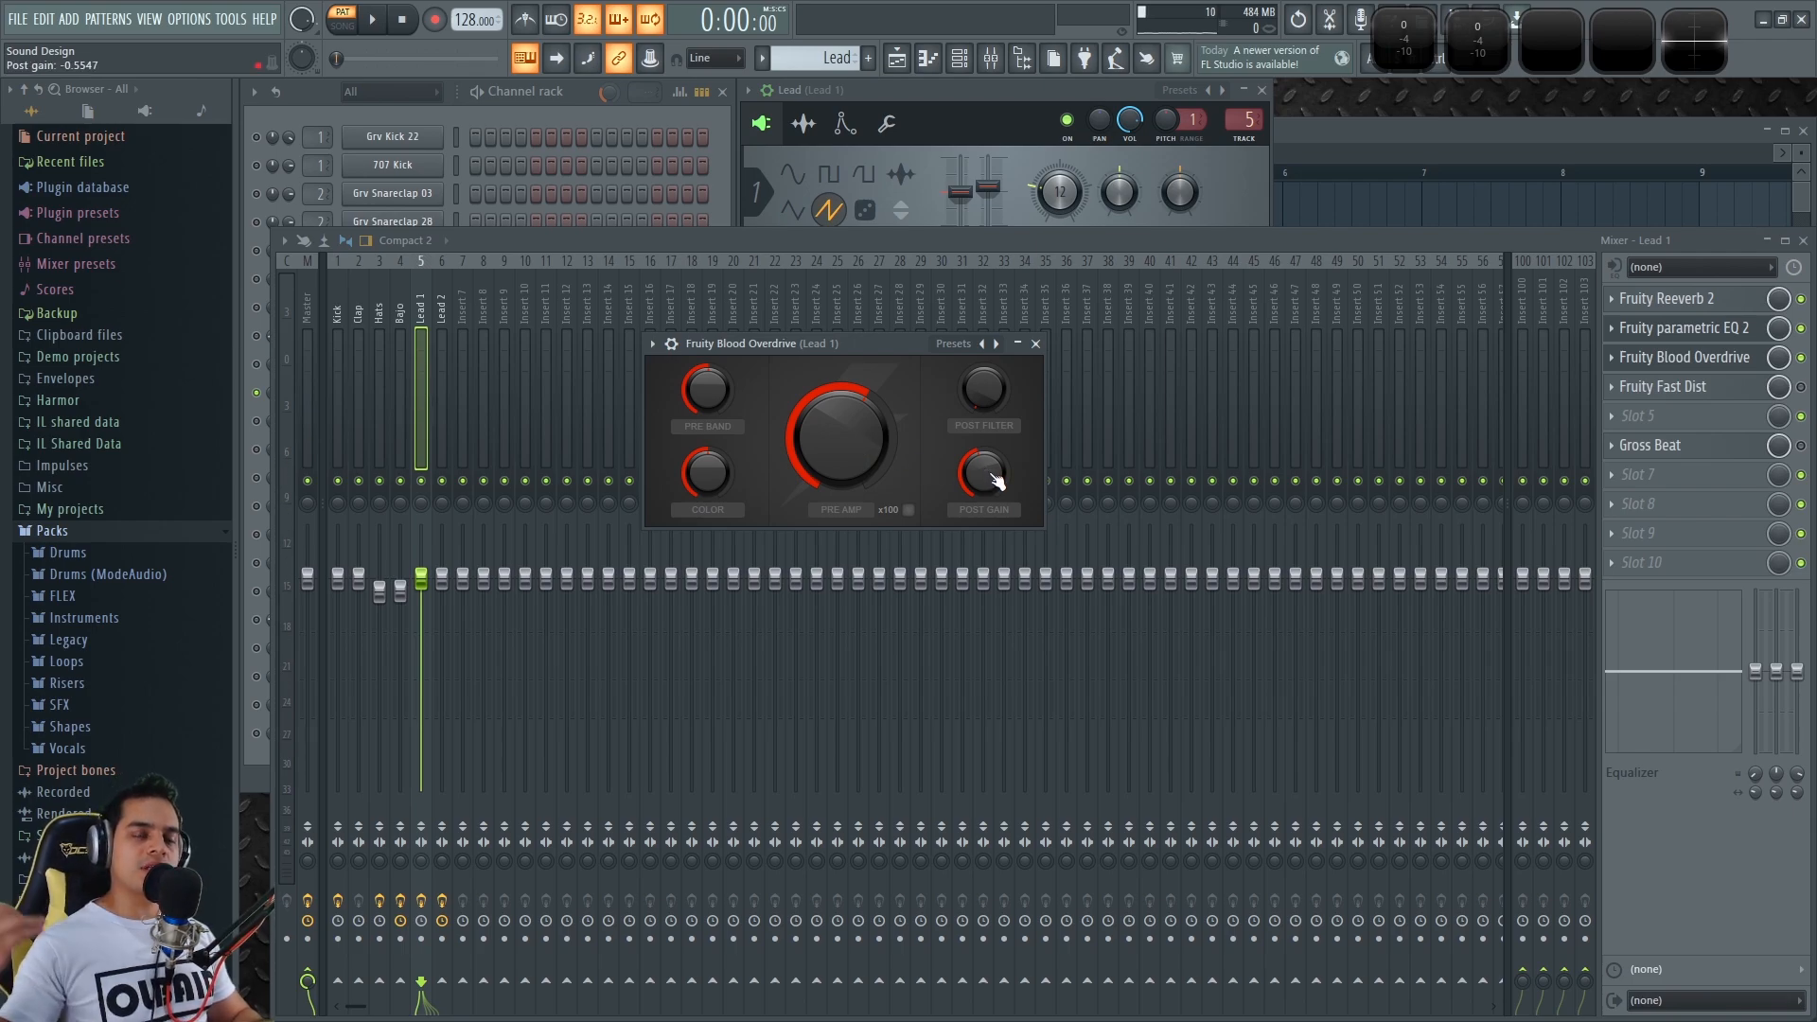
pyautogui.press('z')
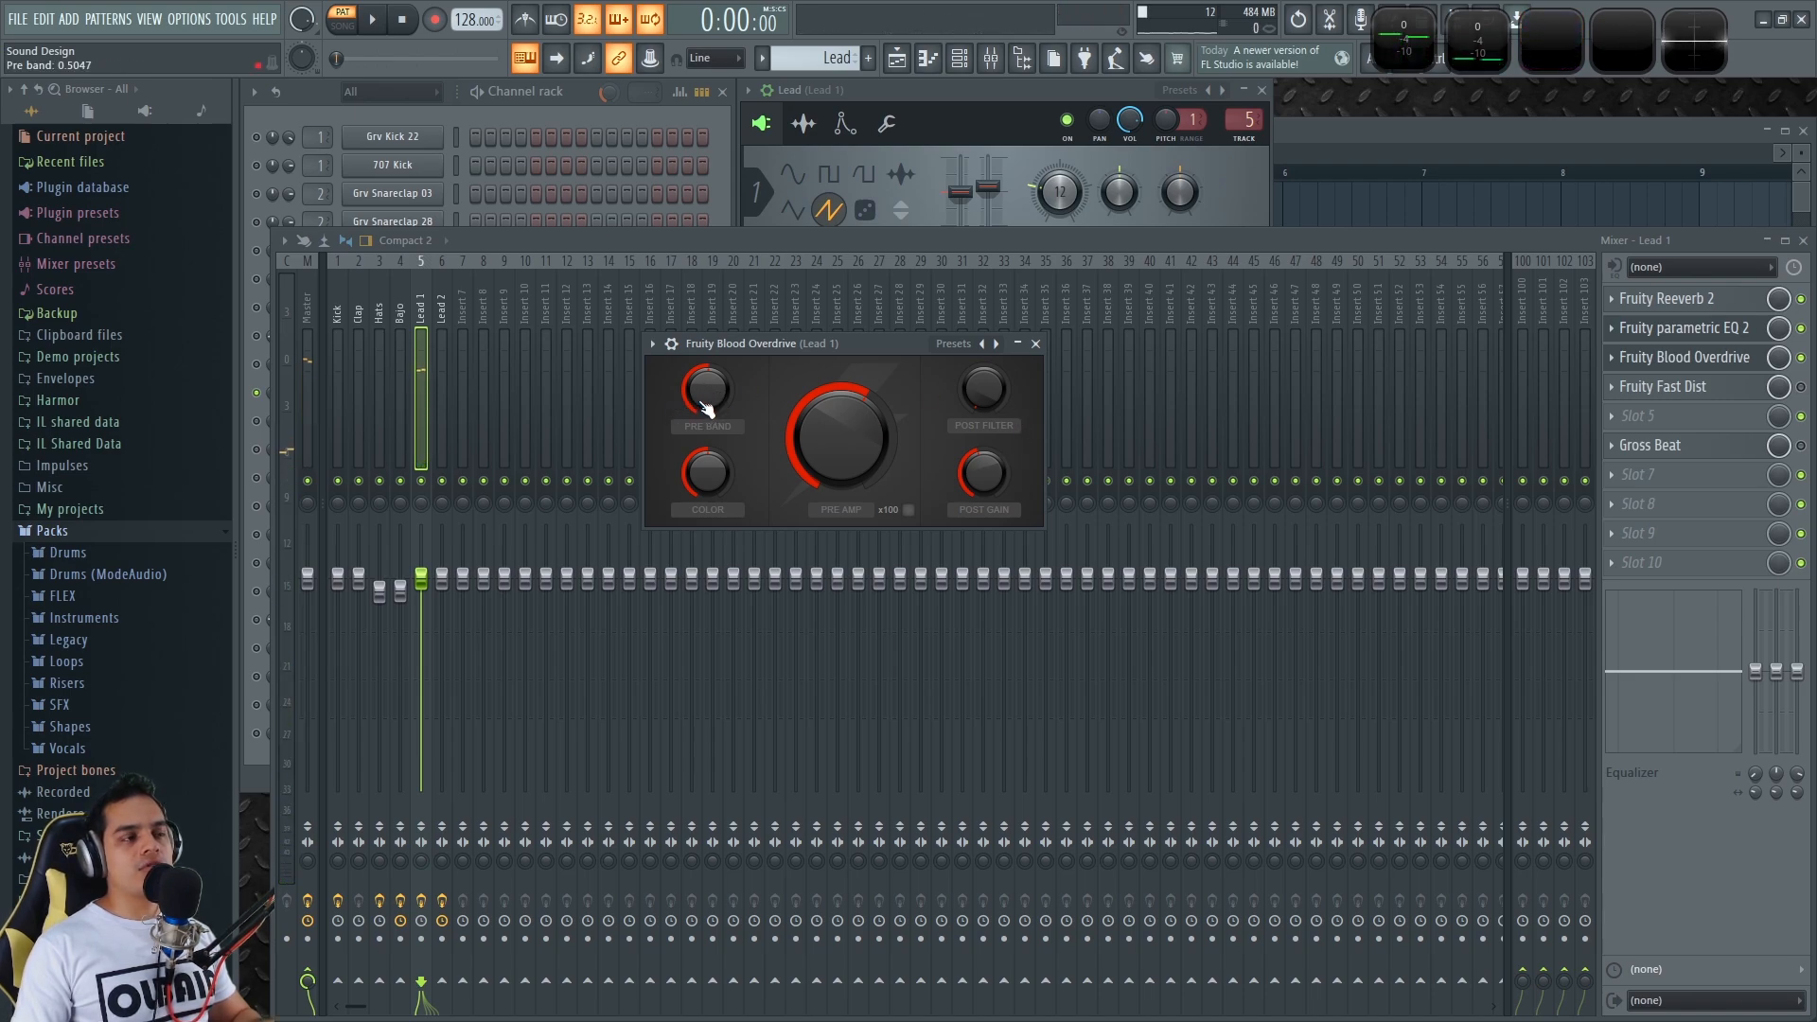
pyautogui.press('x')
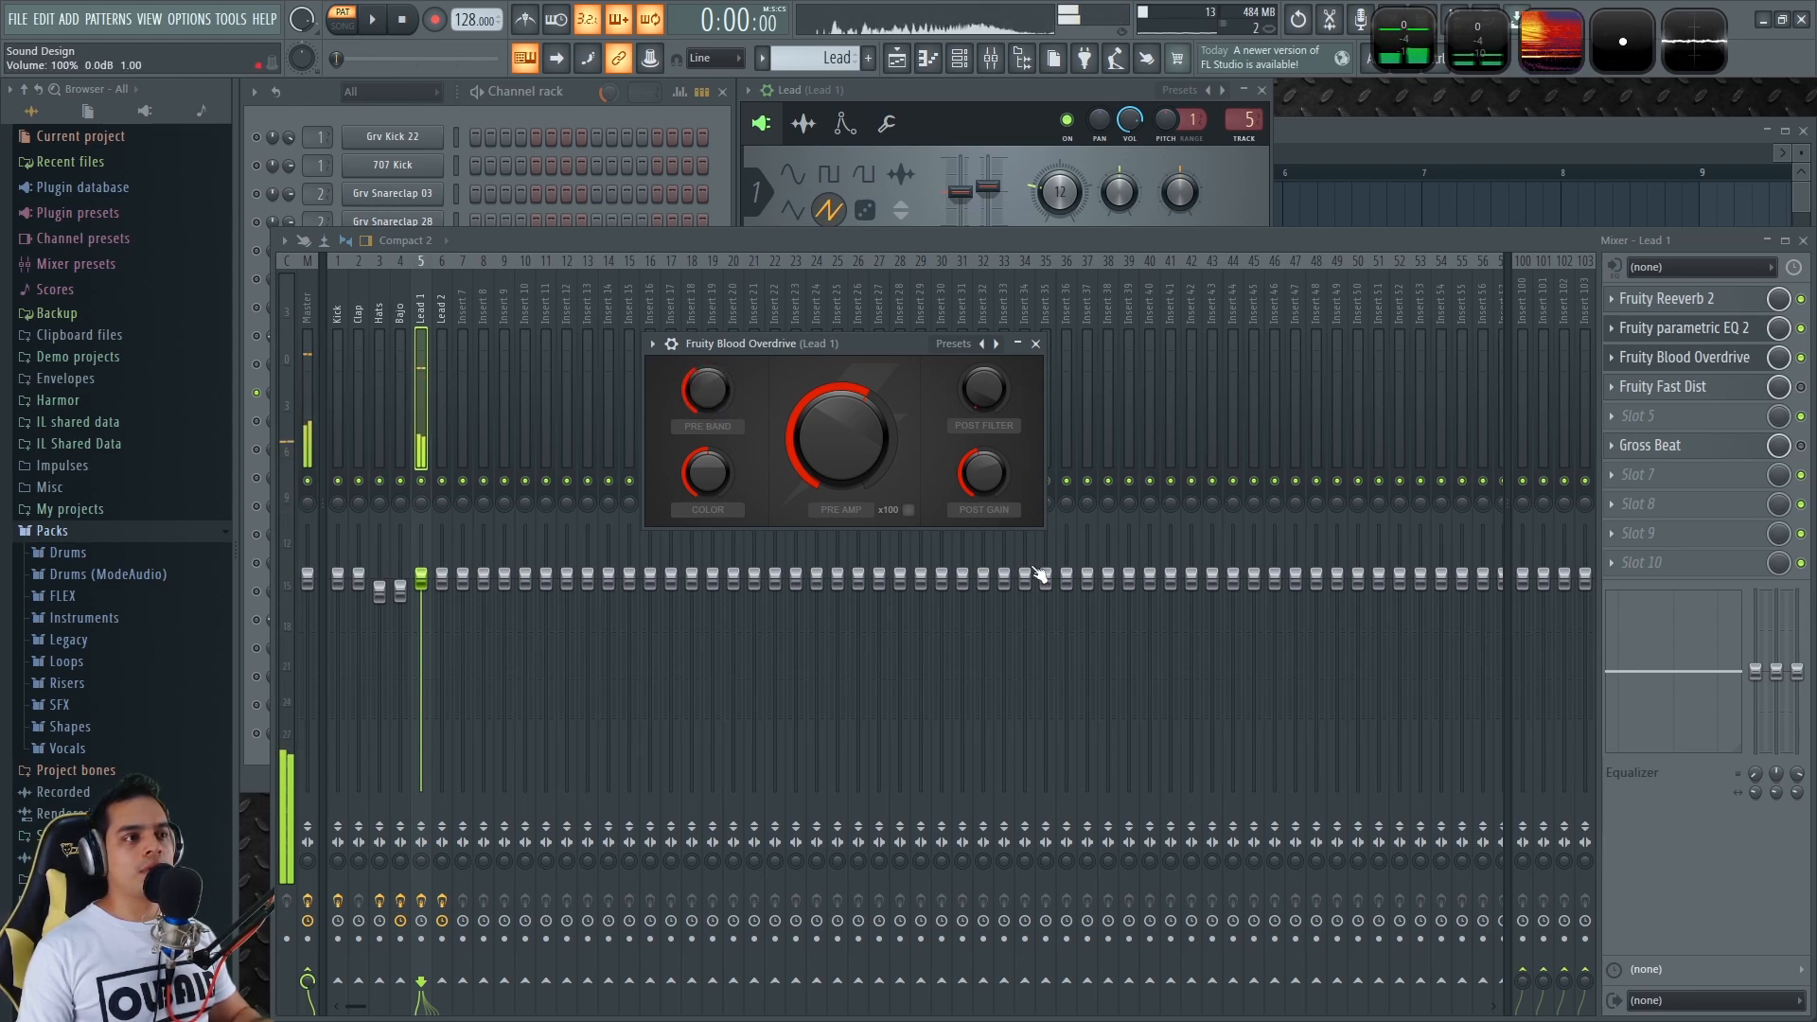
pyautogui.click(1694, 387)
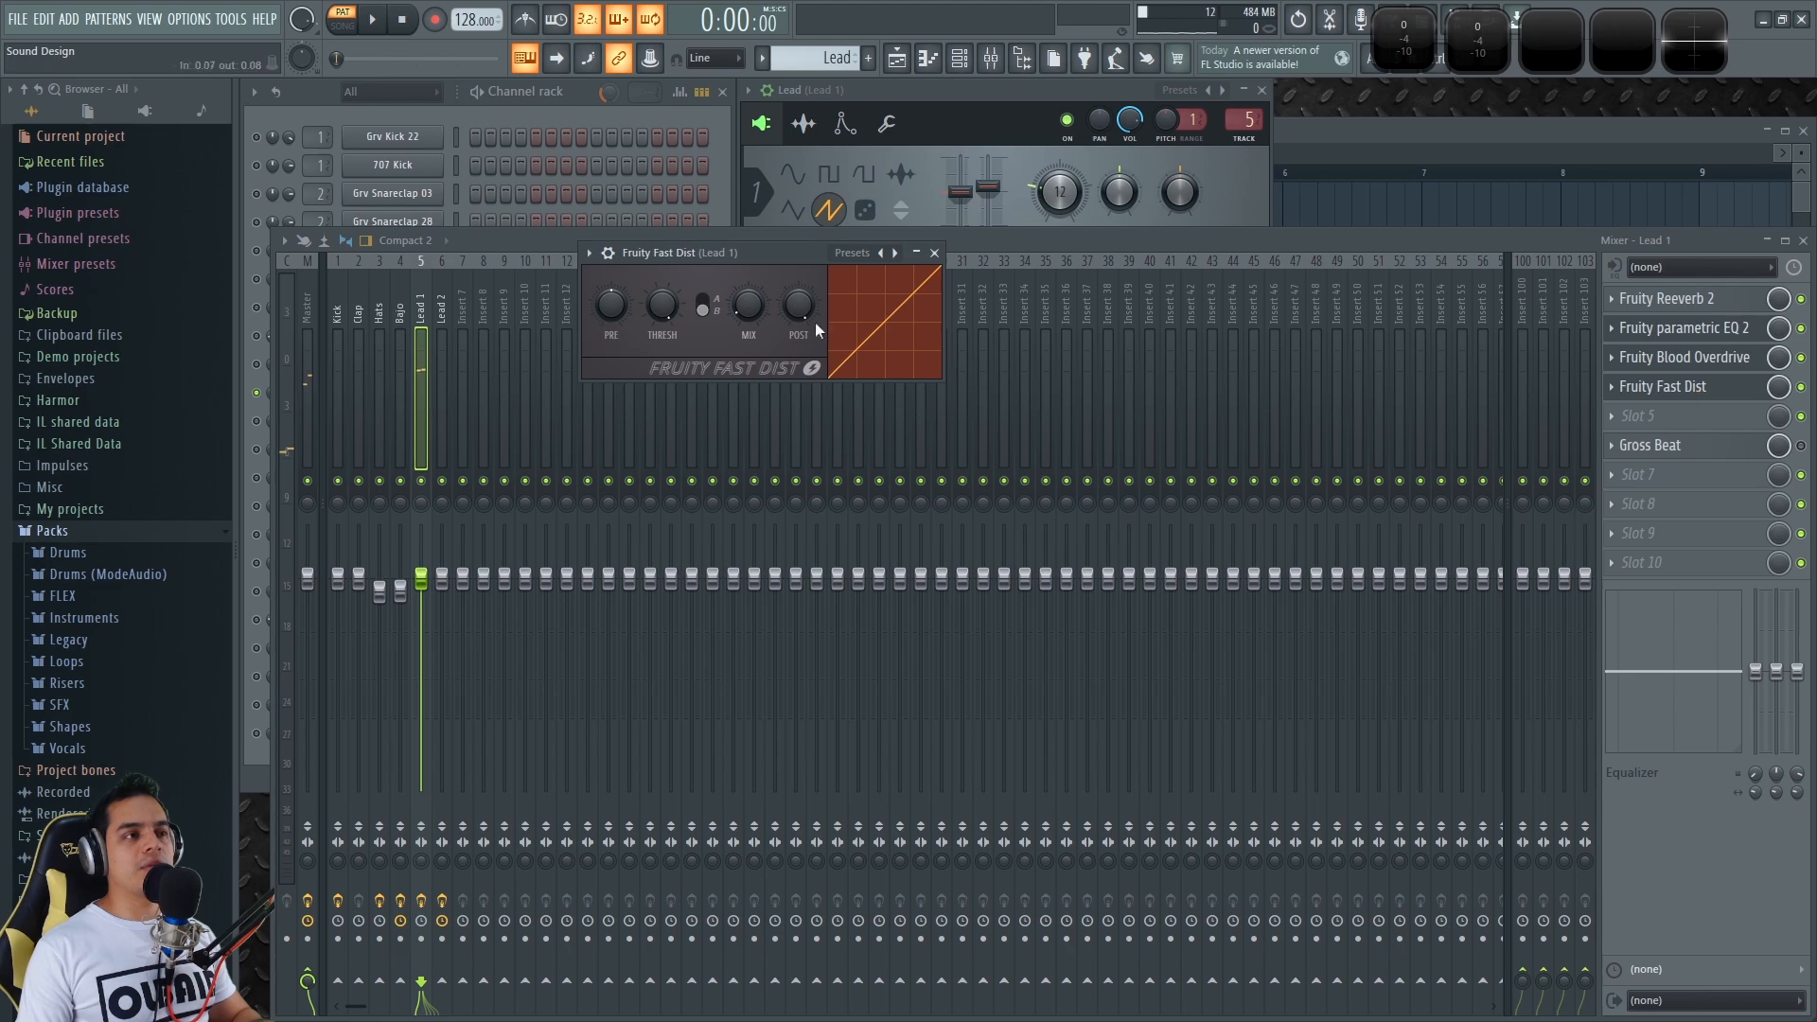
# Start playback and sweep Fast Dist's MIX knob up, then down to about 12%
pyautogui.moveTo(774, 252); pyautogui.dragTo(938, 330)
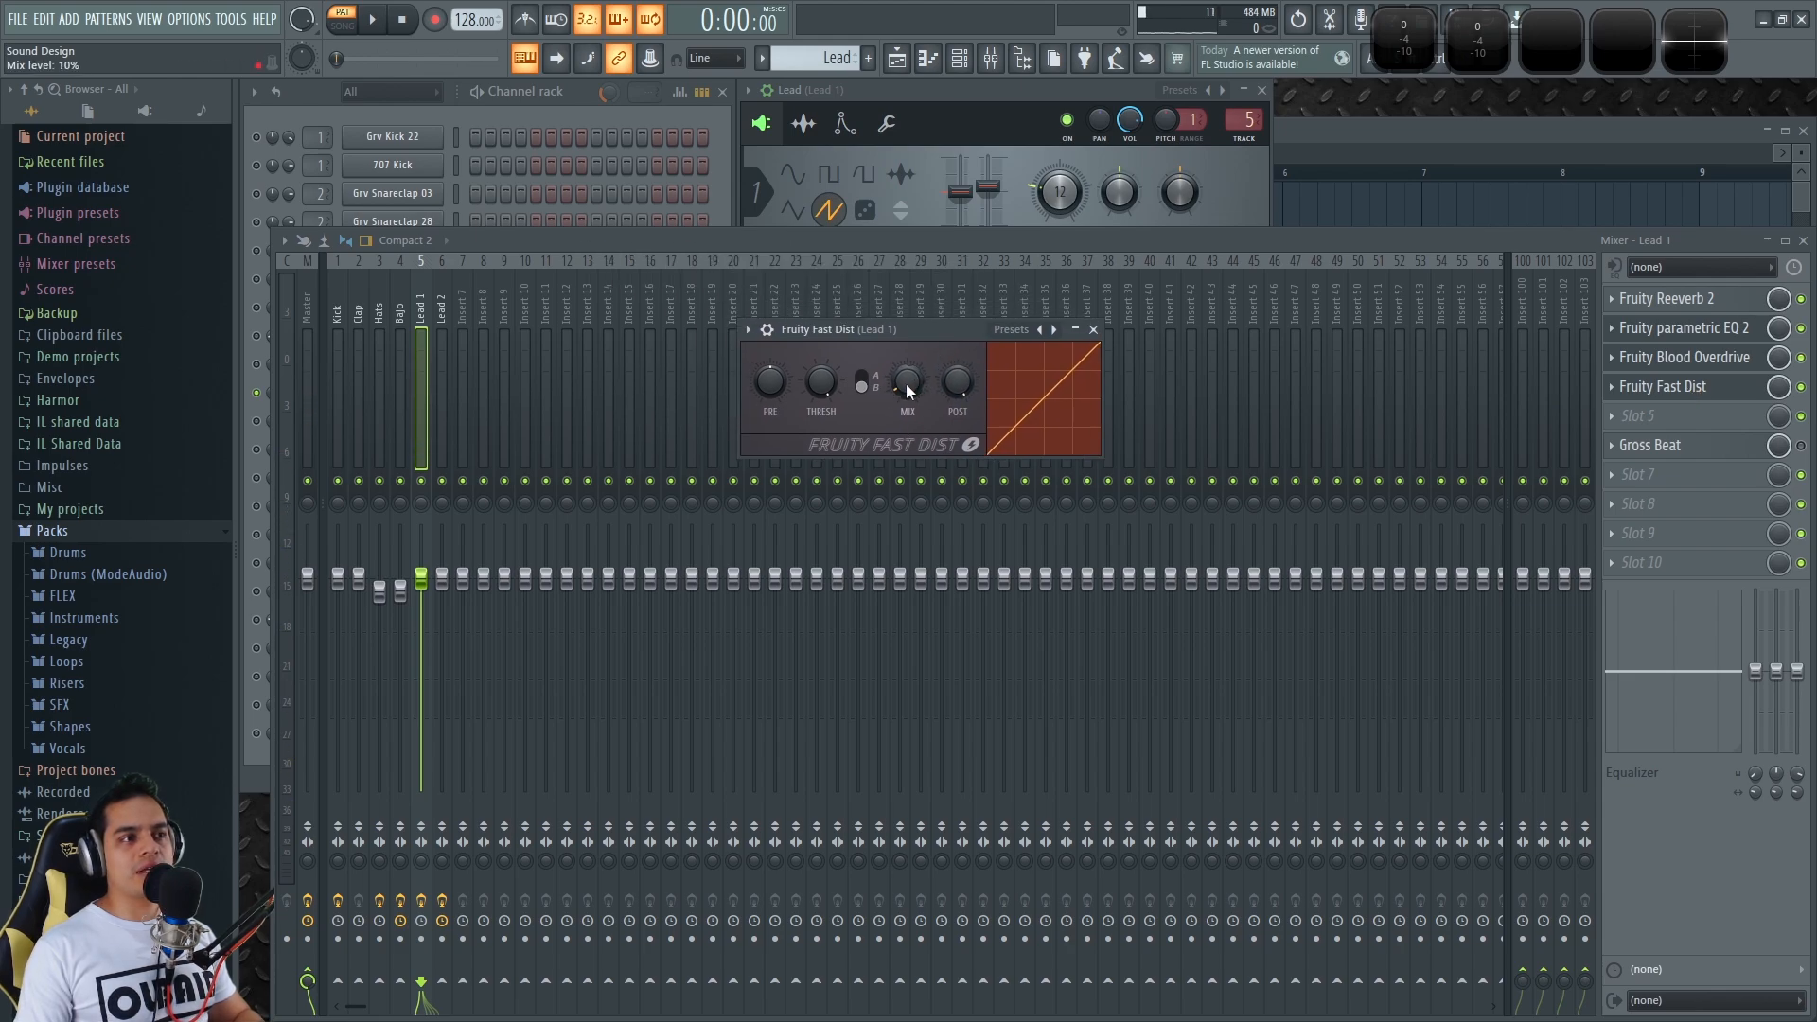
pyautogui.press('space')
pyautogui.moveTo(906, 384); pyautogui.dragTo(906, 322)
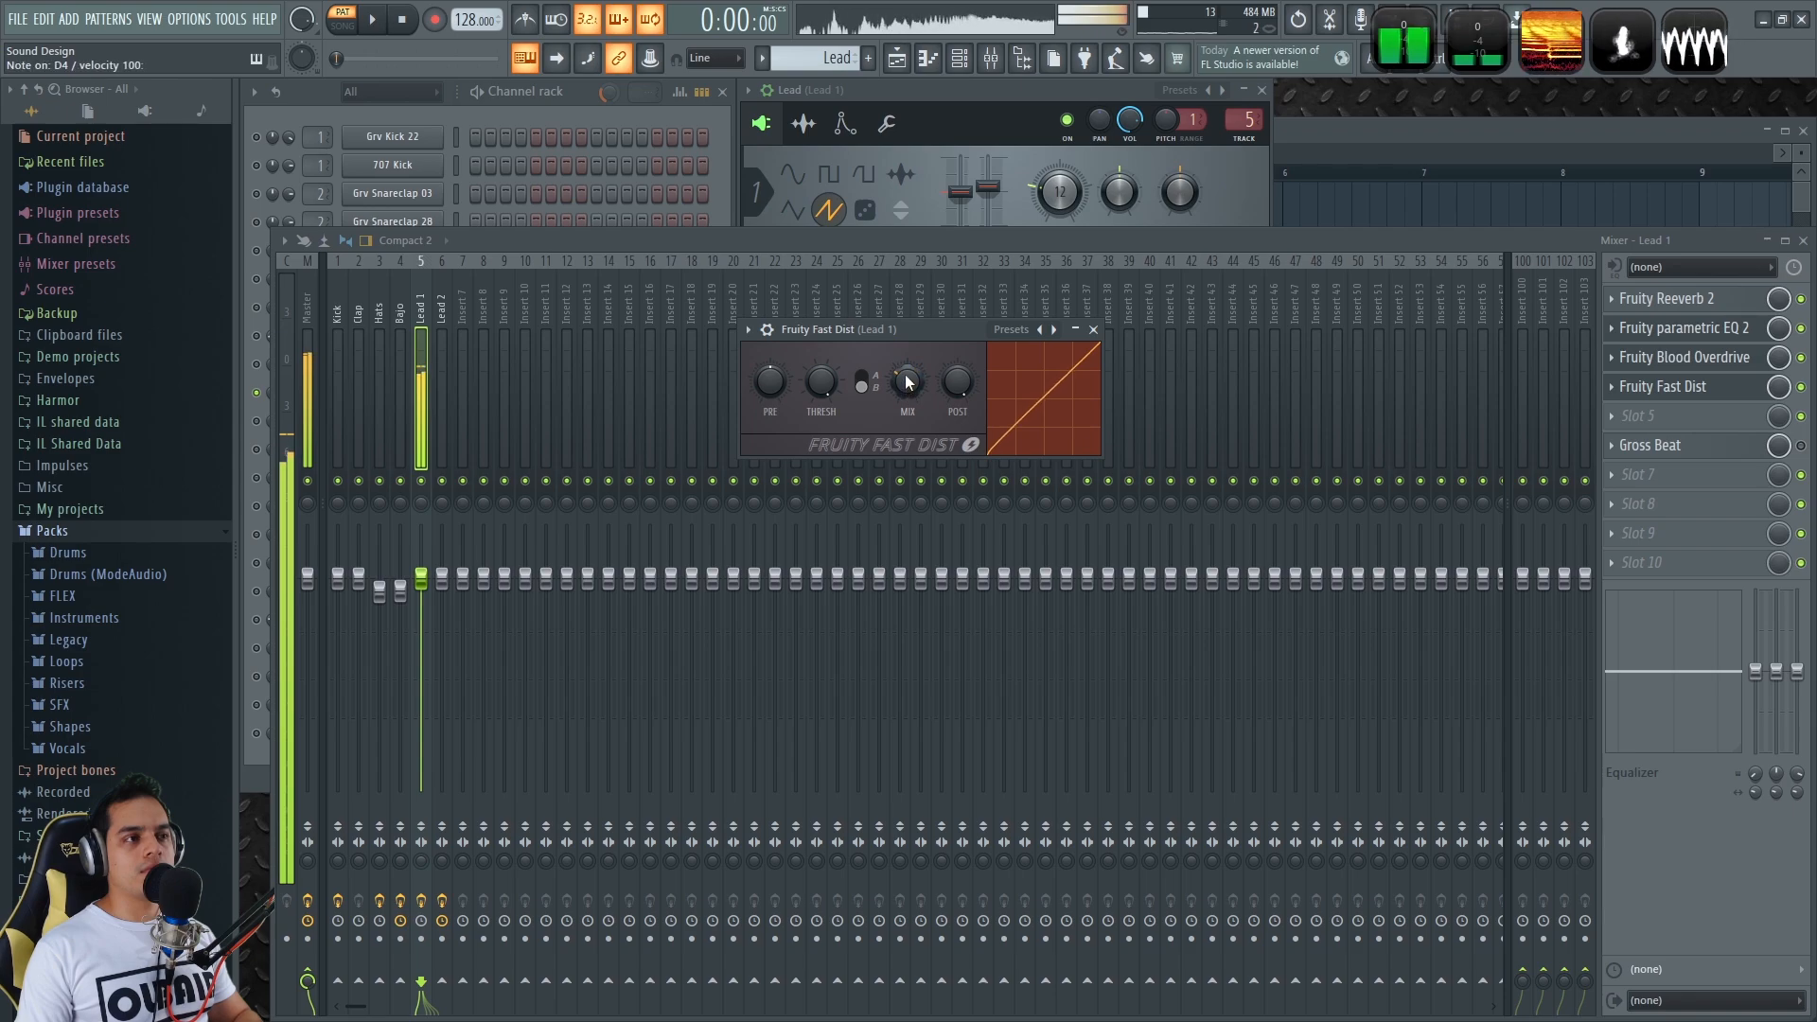
pyautogui.moveTo(904, 396)
pyautogui.mouseDown()
pyautogui.moveTo(904, 428)
pyautogui.moveTo(904, 403)
pyautogui.mouseUp()
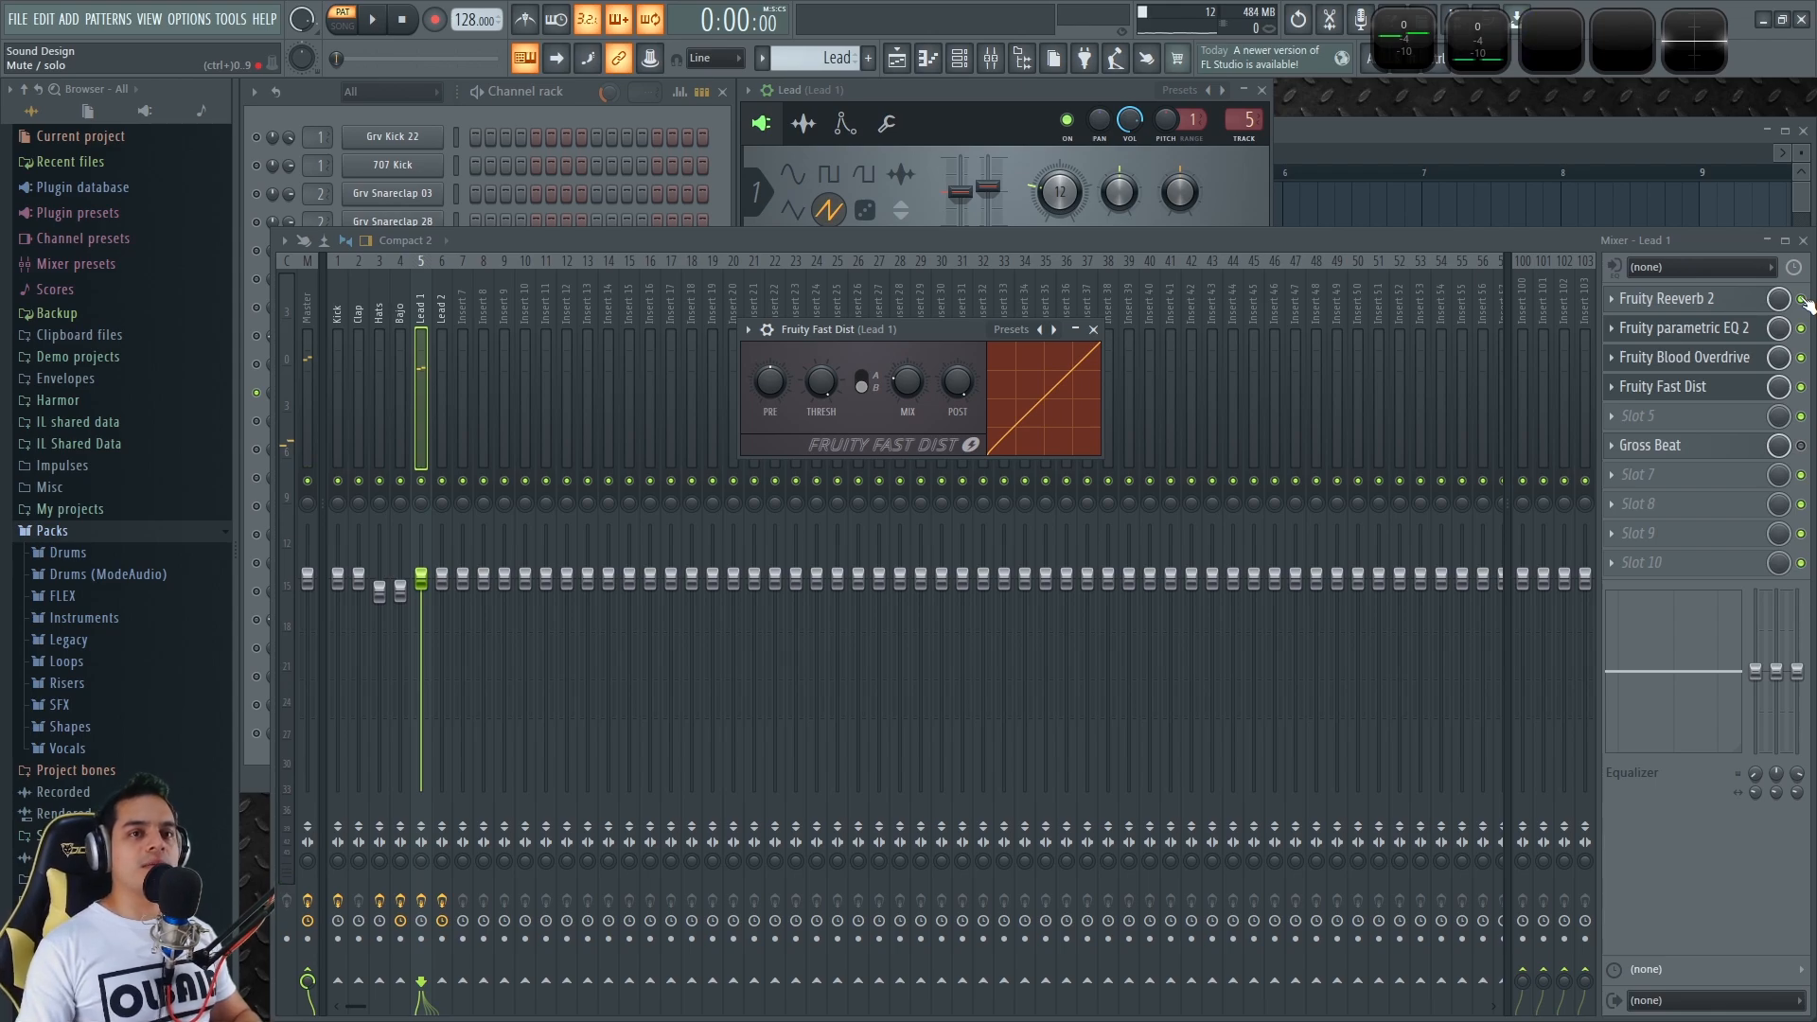
# Toggle Fast Dist off and on, bypass Gross Beat, stop playback and show the Channel rack
pyautogui.click(1802, 387)
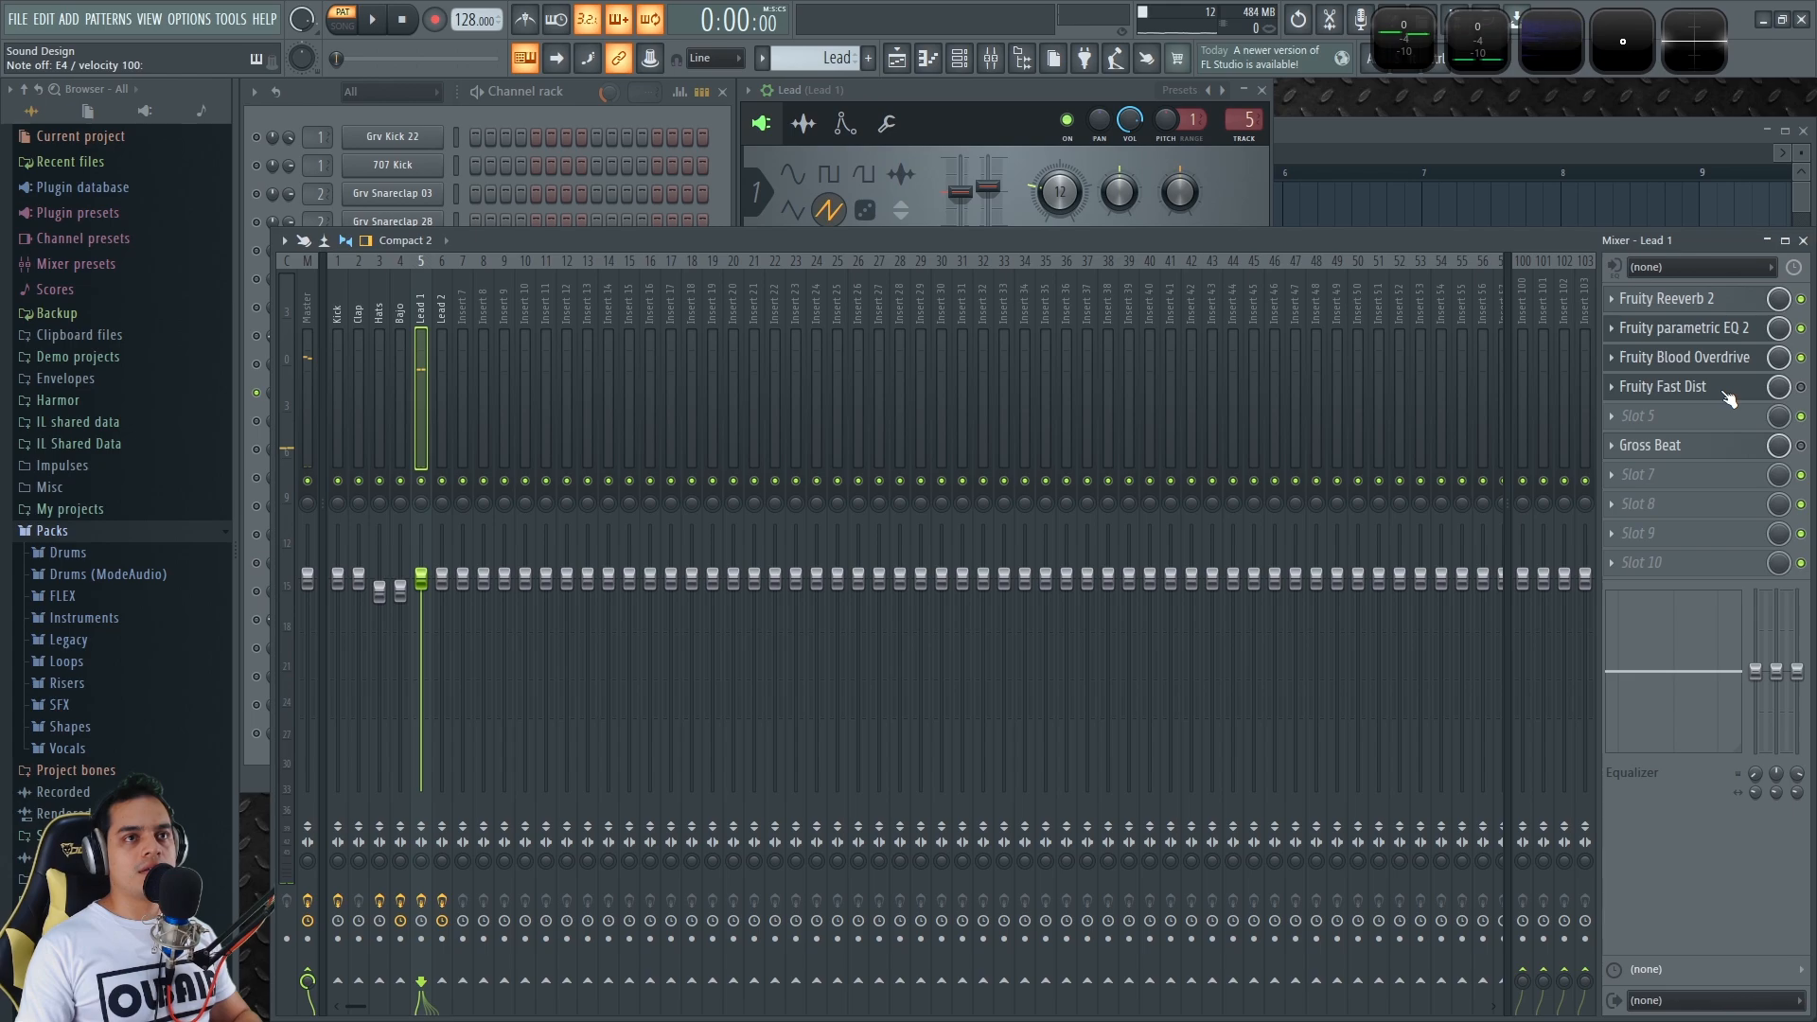
pyautogui.click(1801, 387)
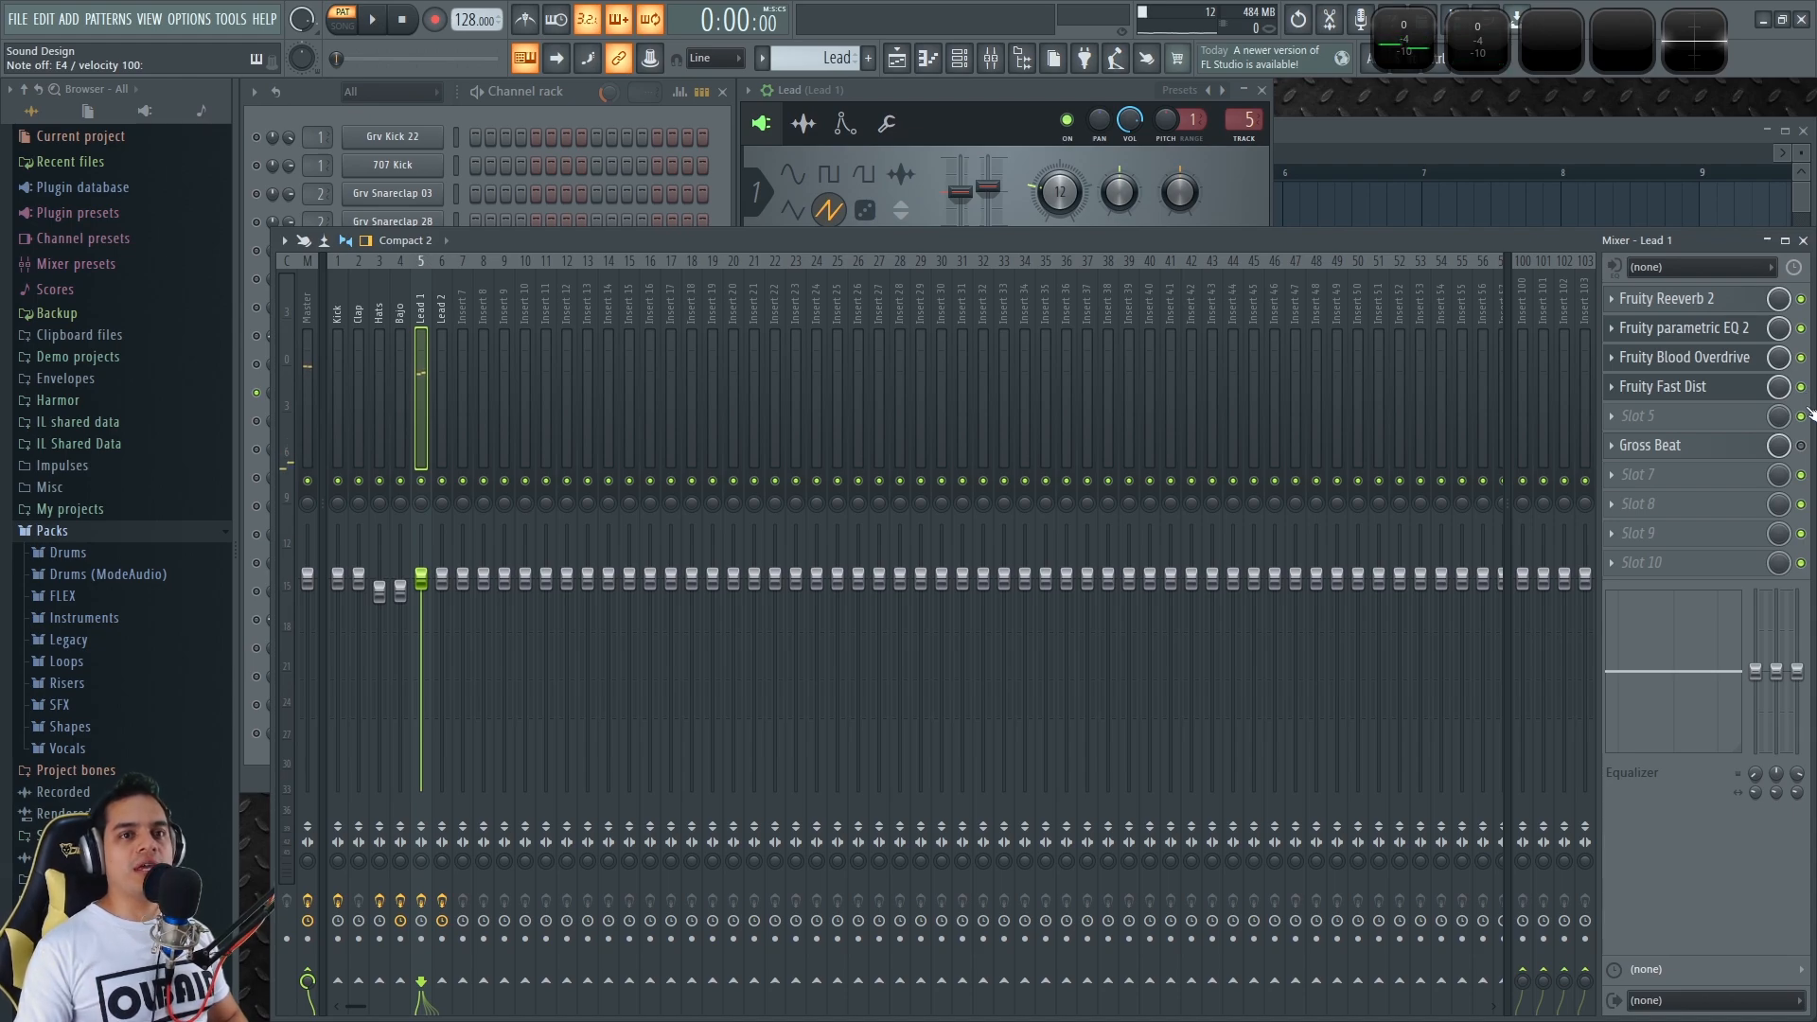
pyautogui.click(1652, 445)
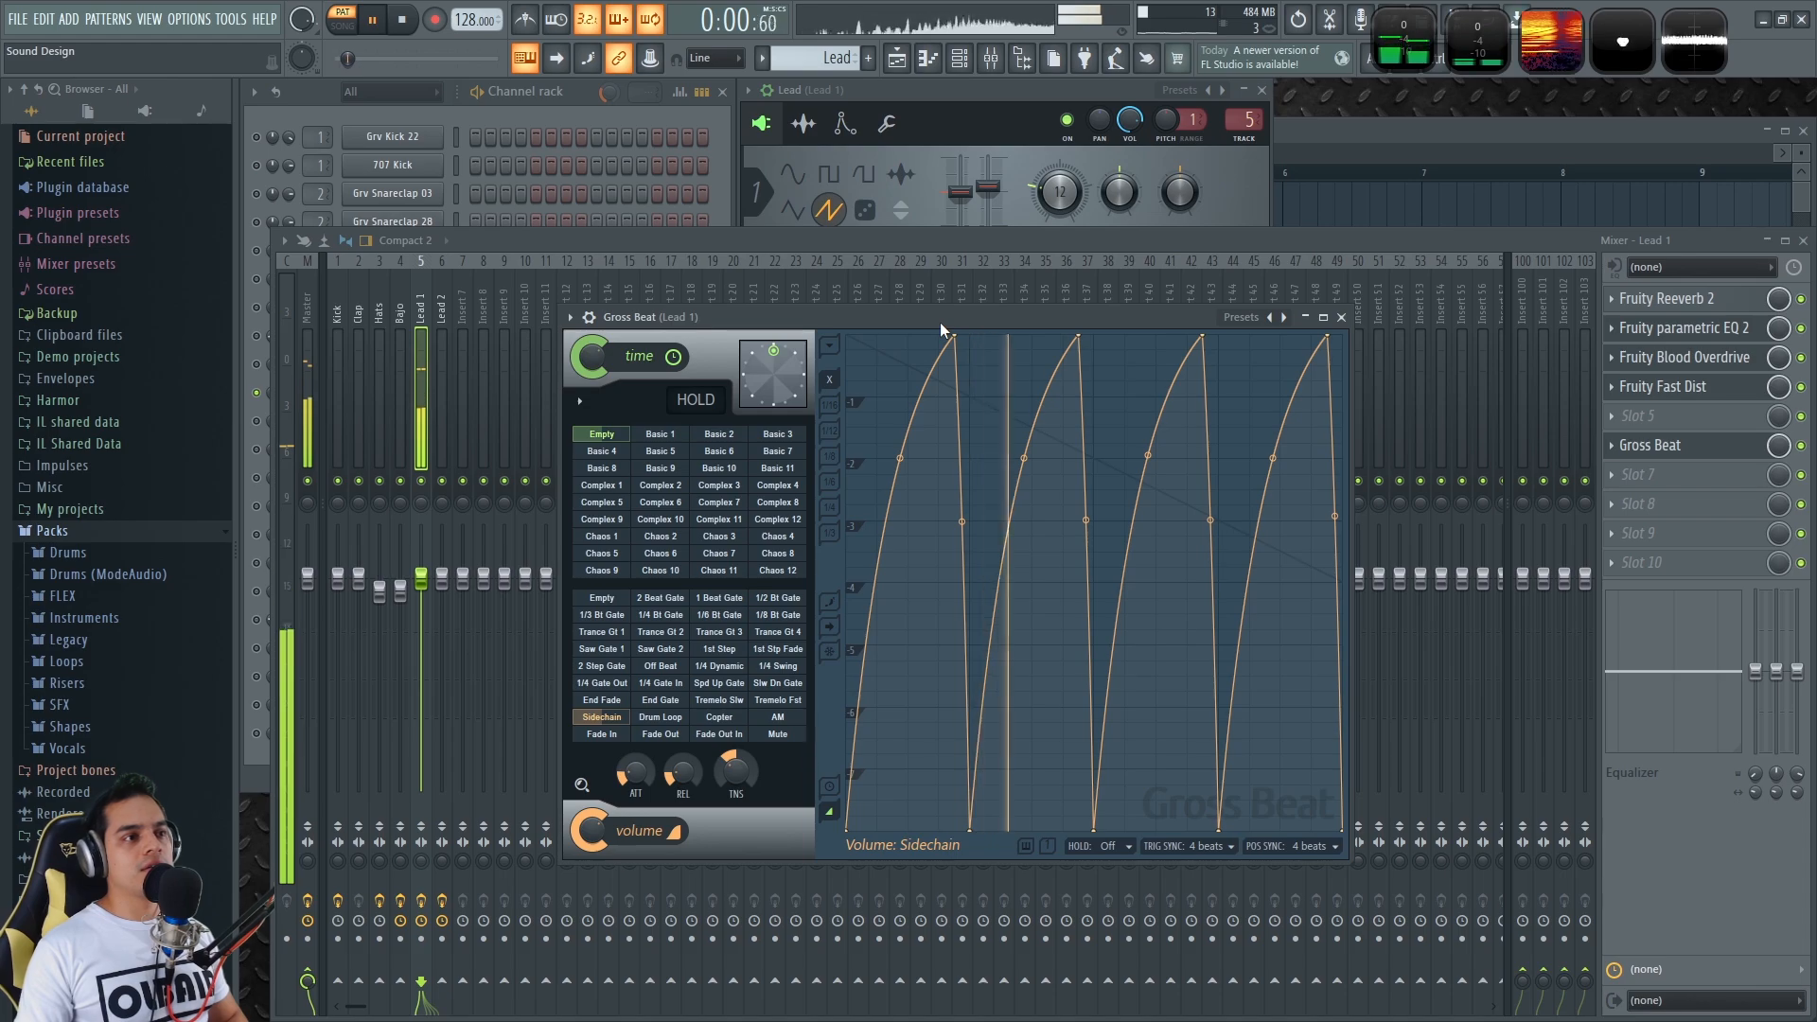
pyautogui.click(1801, 446)
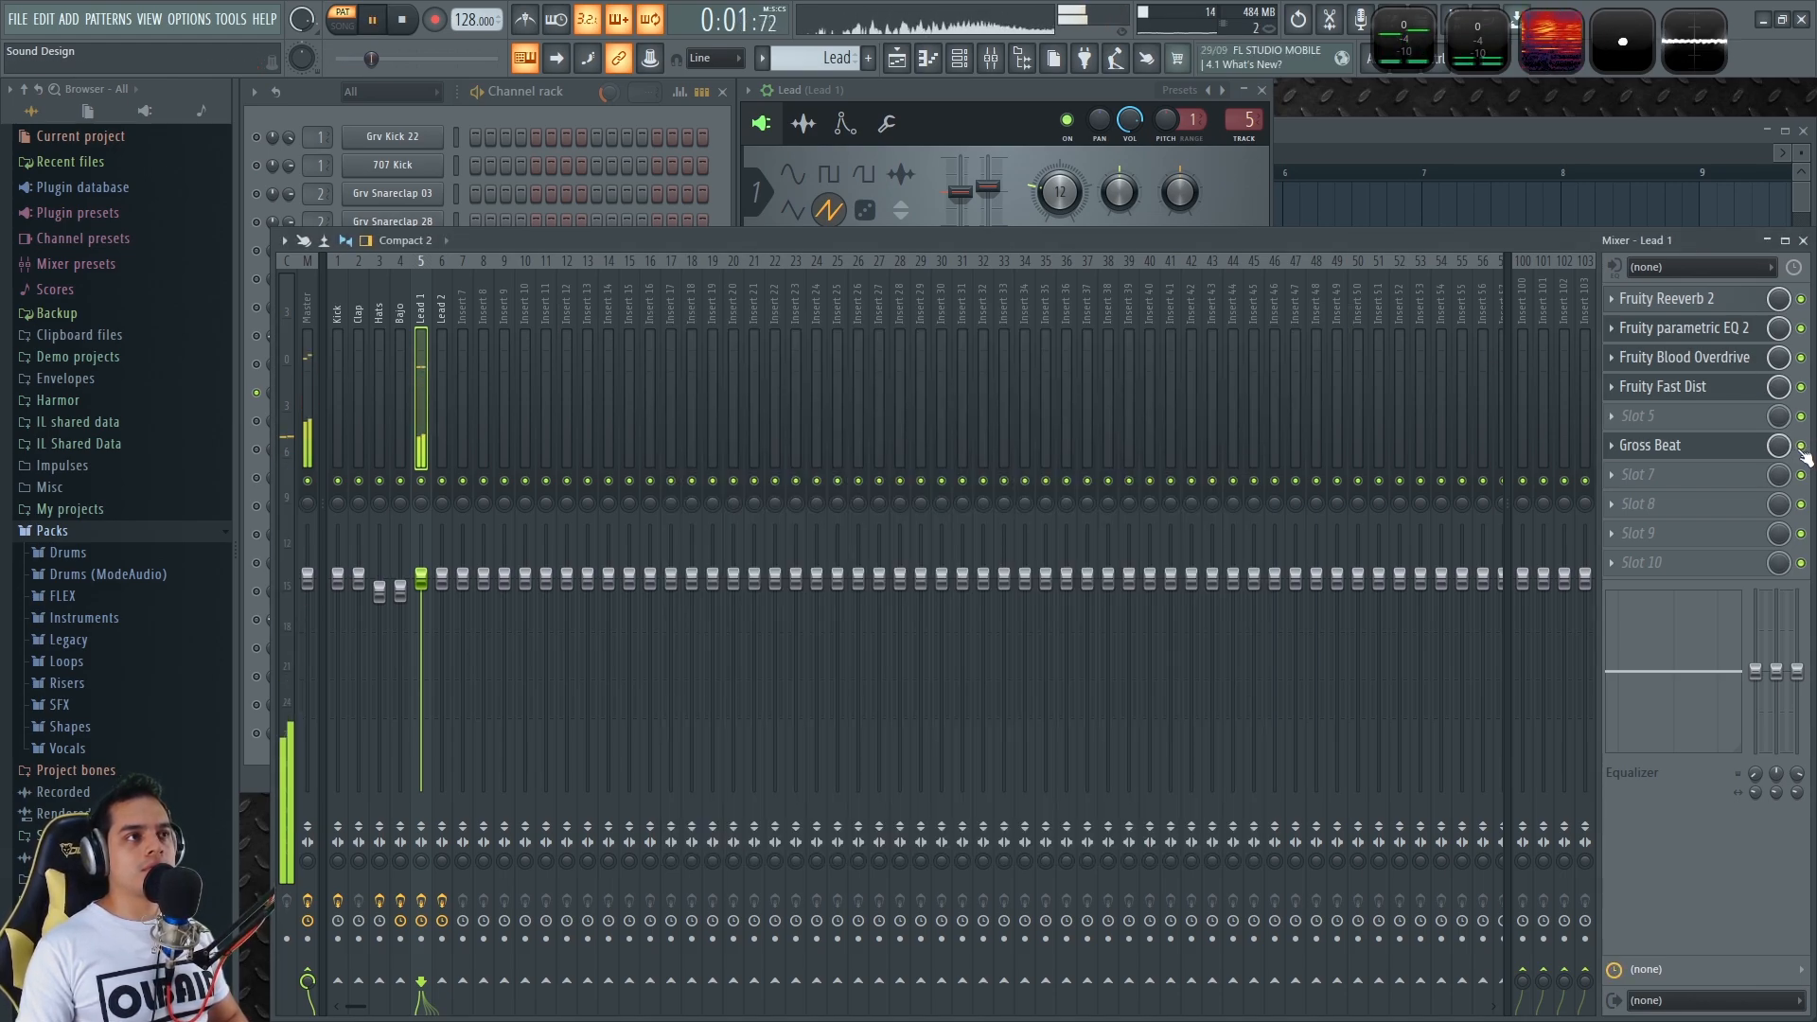
pyautogui.press('space')
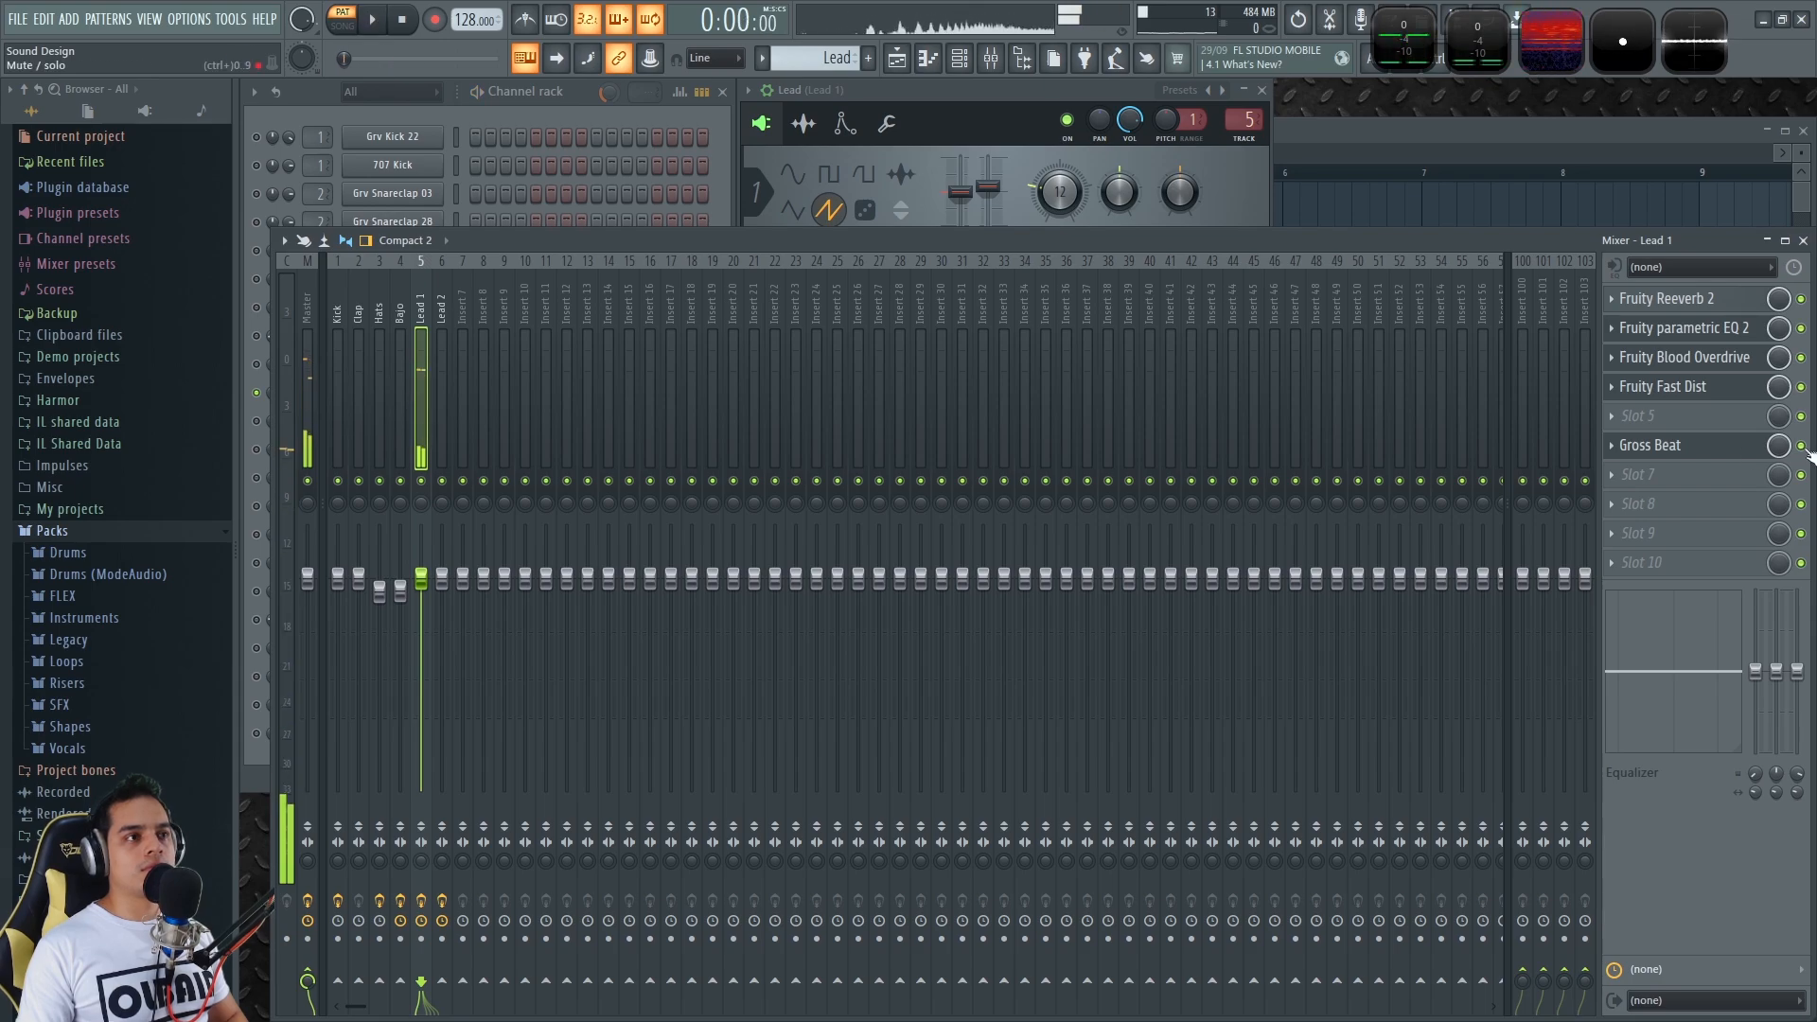
pyautogui.click(582, 89)
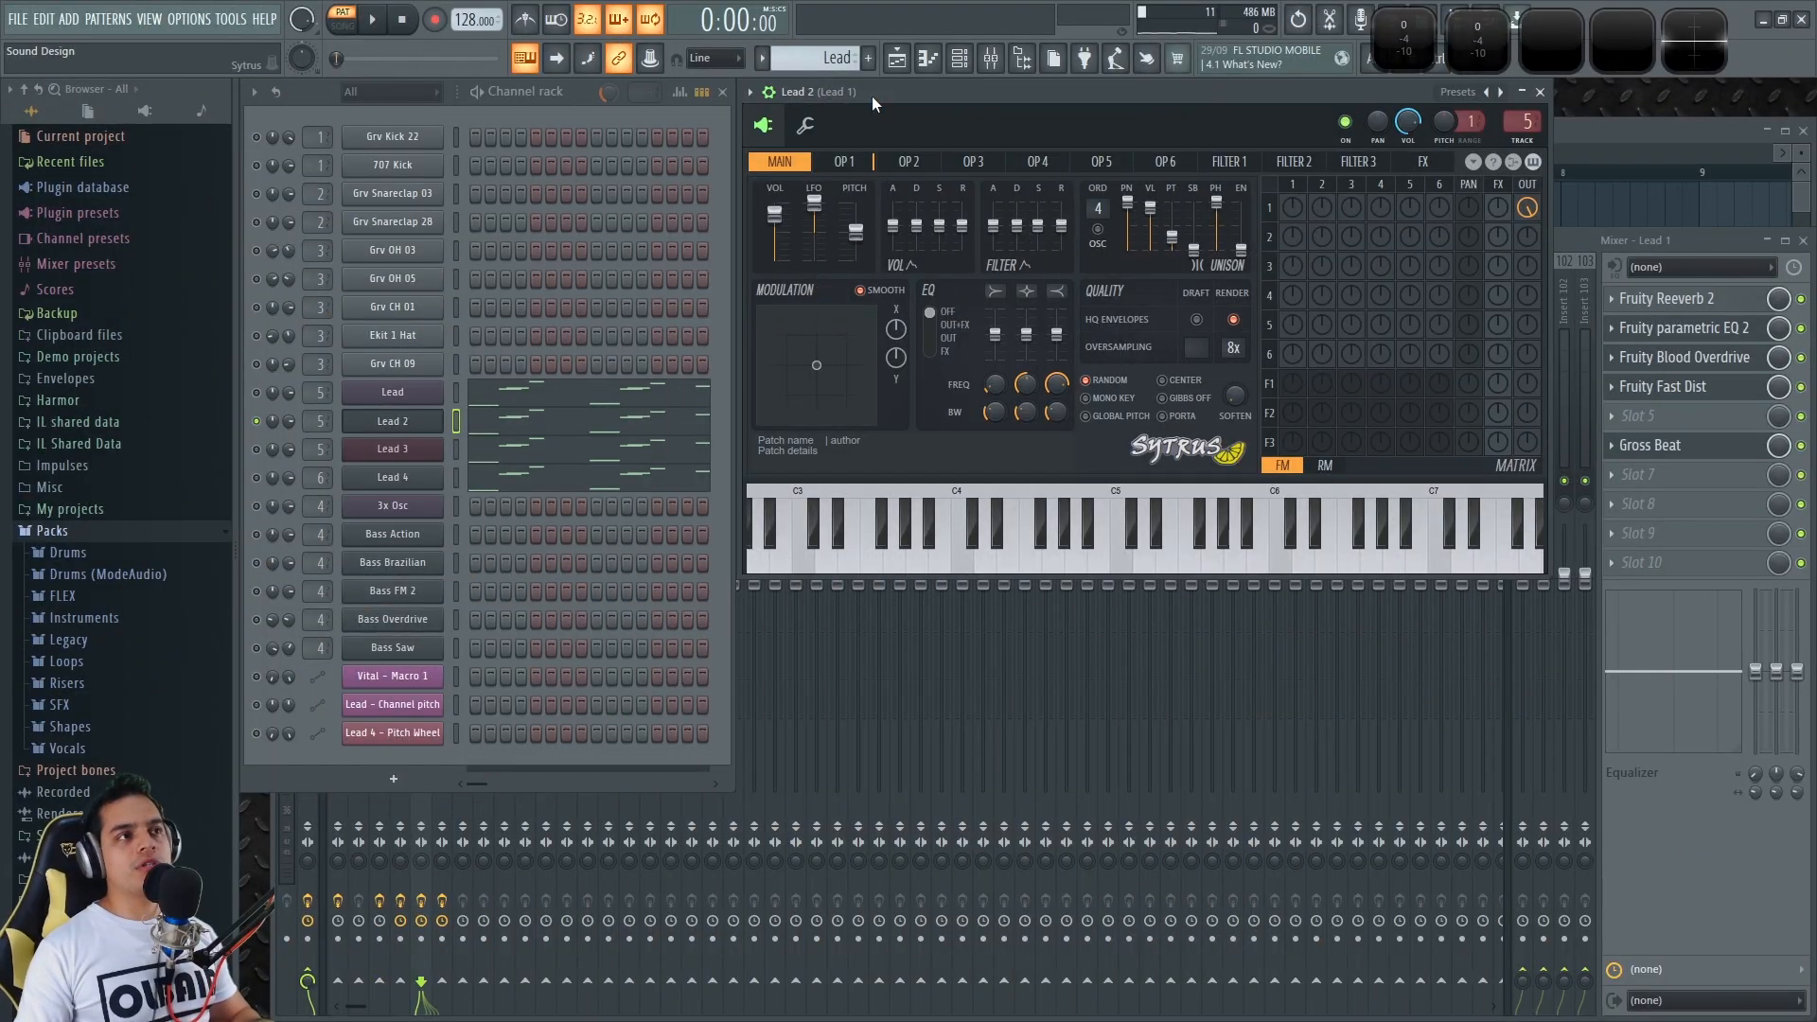
# Show Operator 1's oscillator harmonics in Lead 2's Sytrus, enlarge the window and play a test note
pyautogui.moveTo(917, 94); pyautogui.dragTo(875, 139)
pyautogui.click(805, 212)
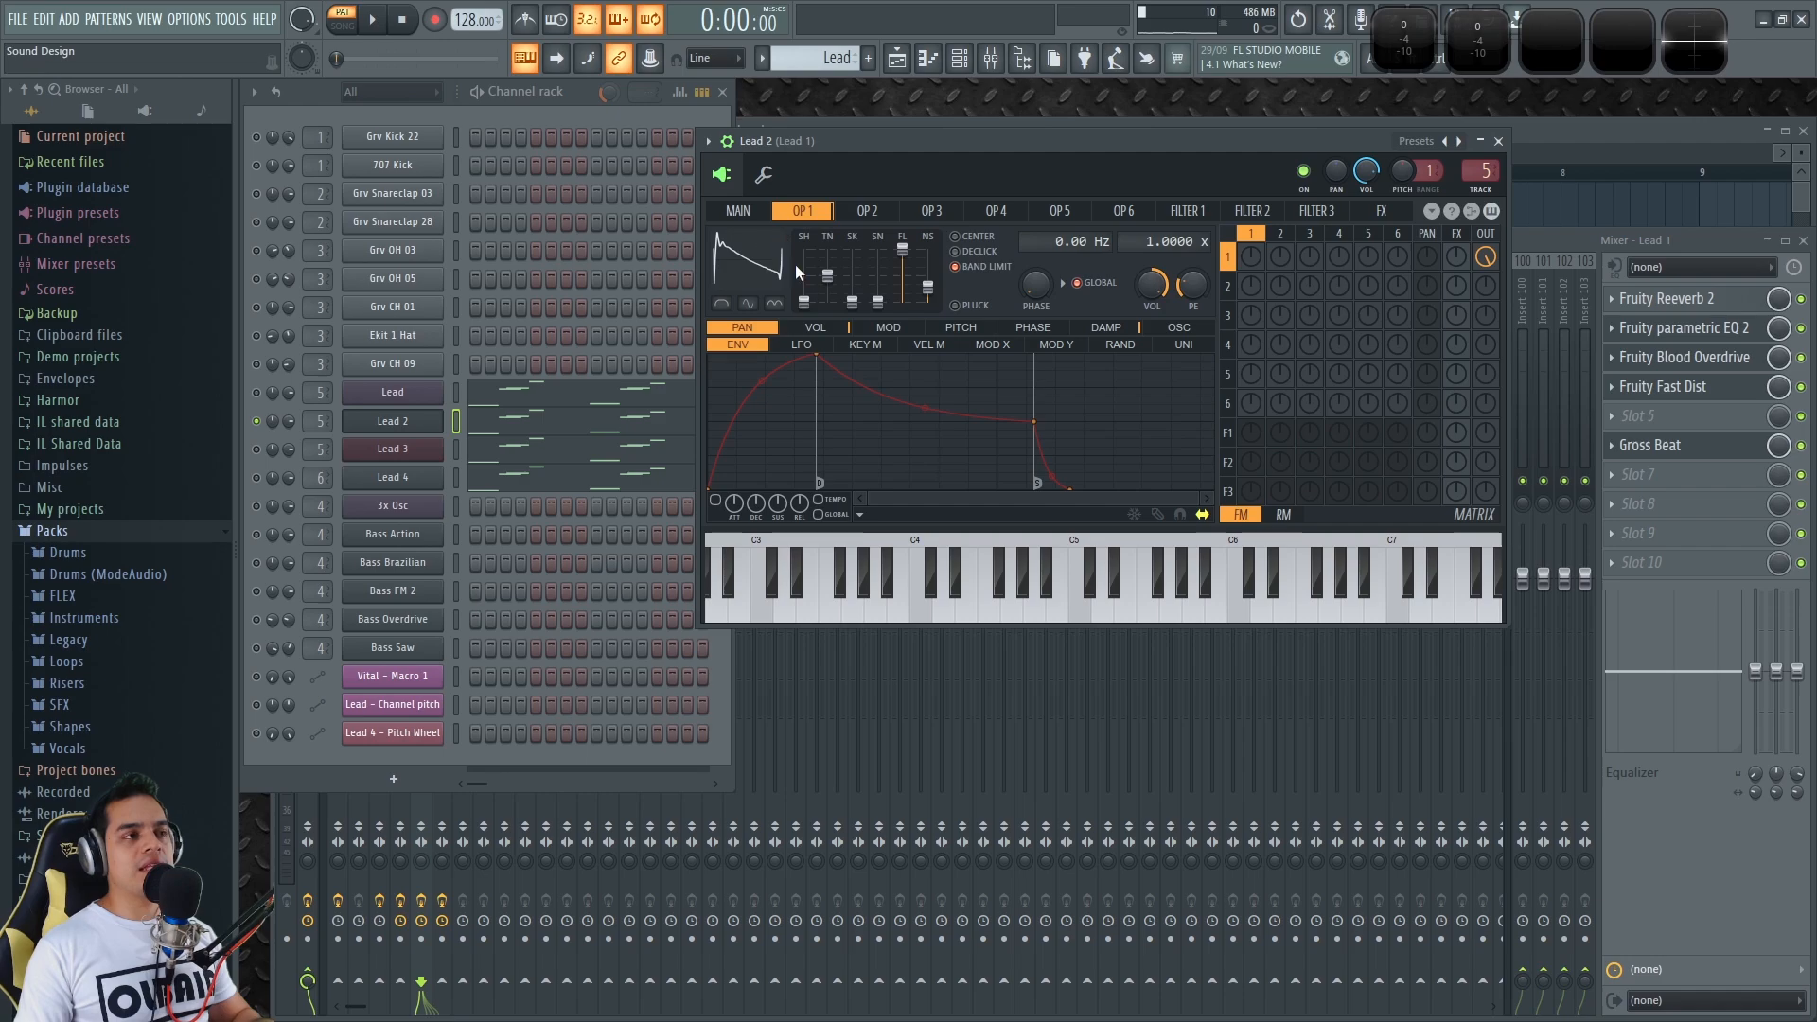
pyautogui.click(1178, 327)
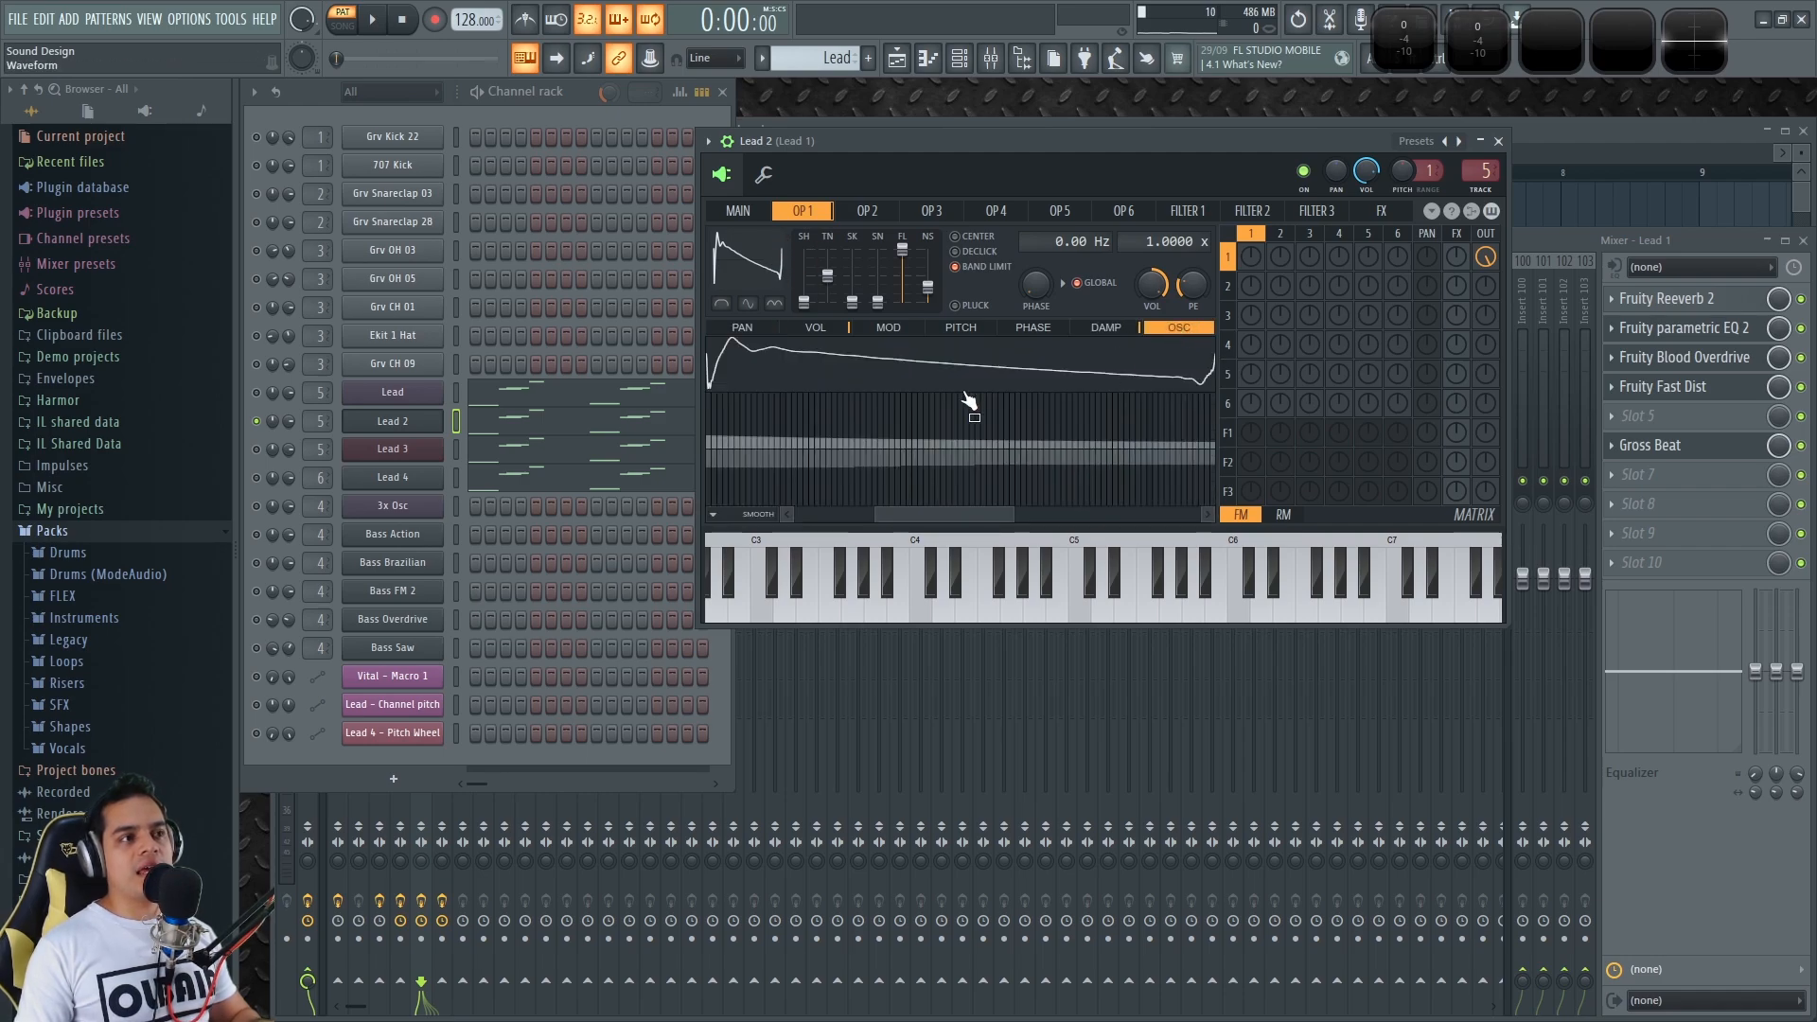
pyautogui.moveTo(960, 516); pyautogui.dragTo(879, 516)
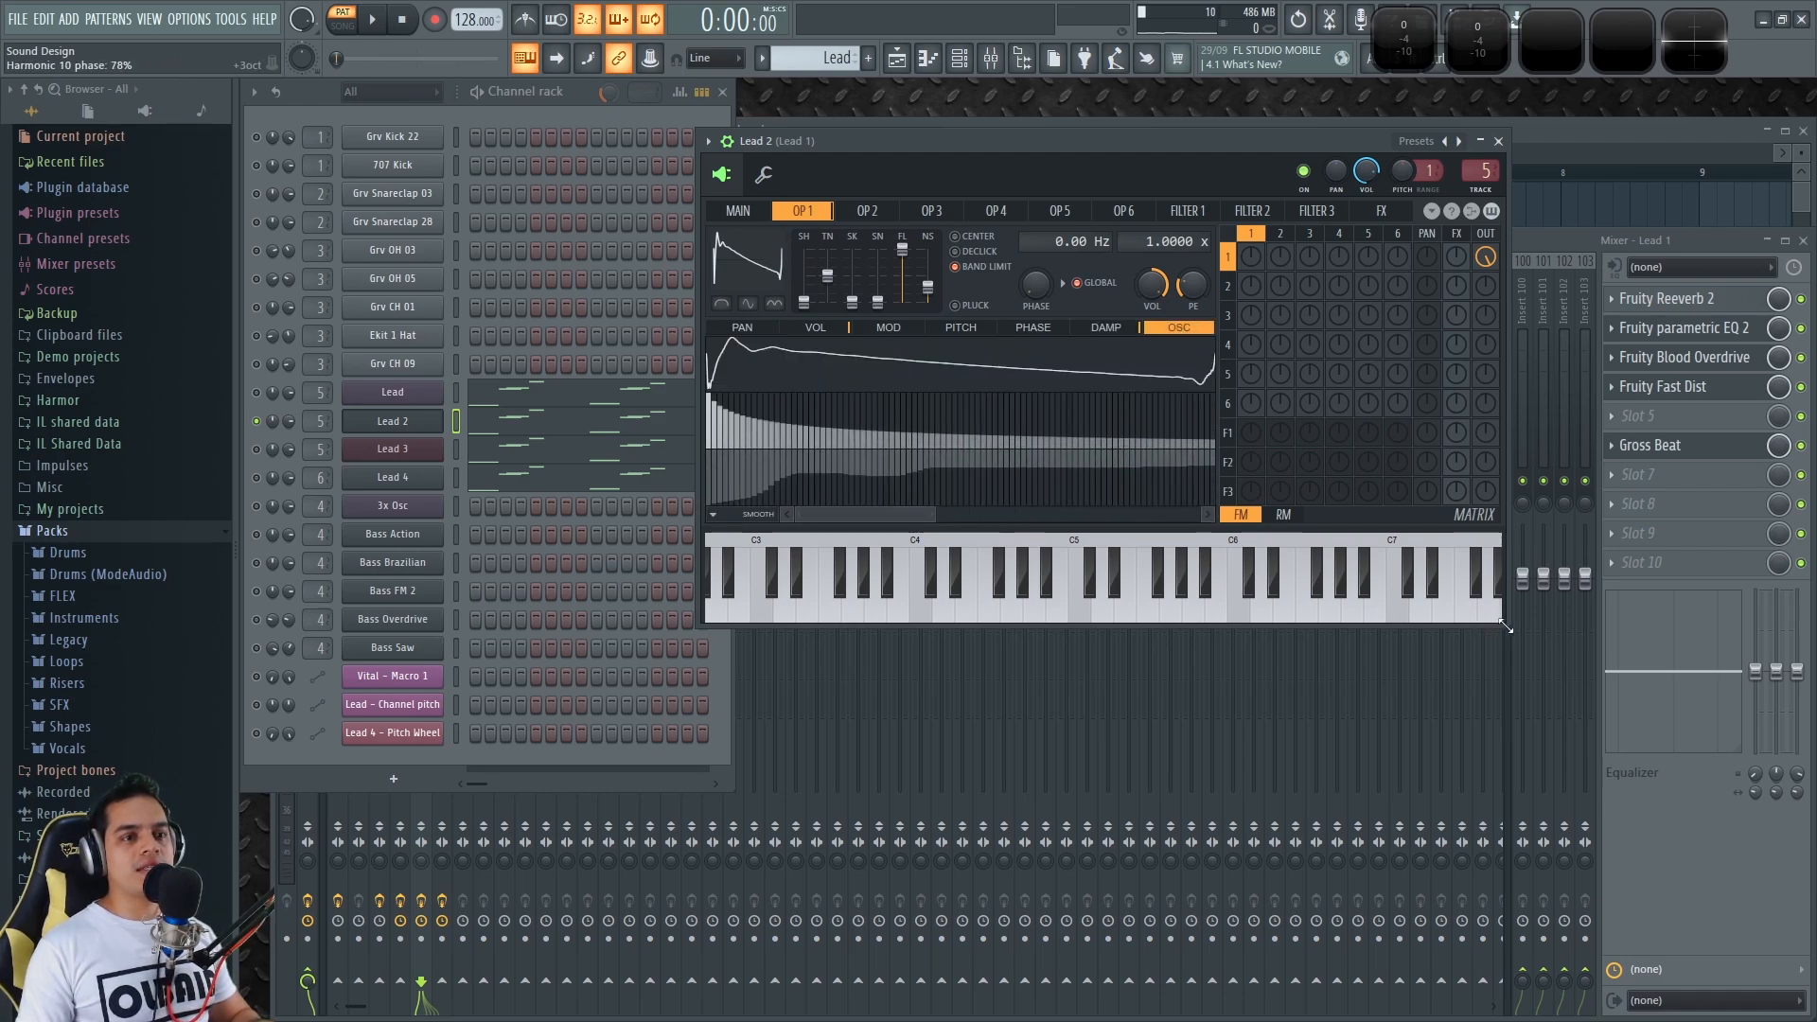
pyautogui.moveTo(1506, 627); pyautogui.dragTo(1673, 736)
pyautogui.press('w')
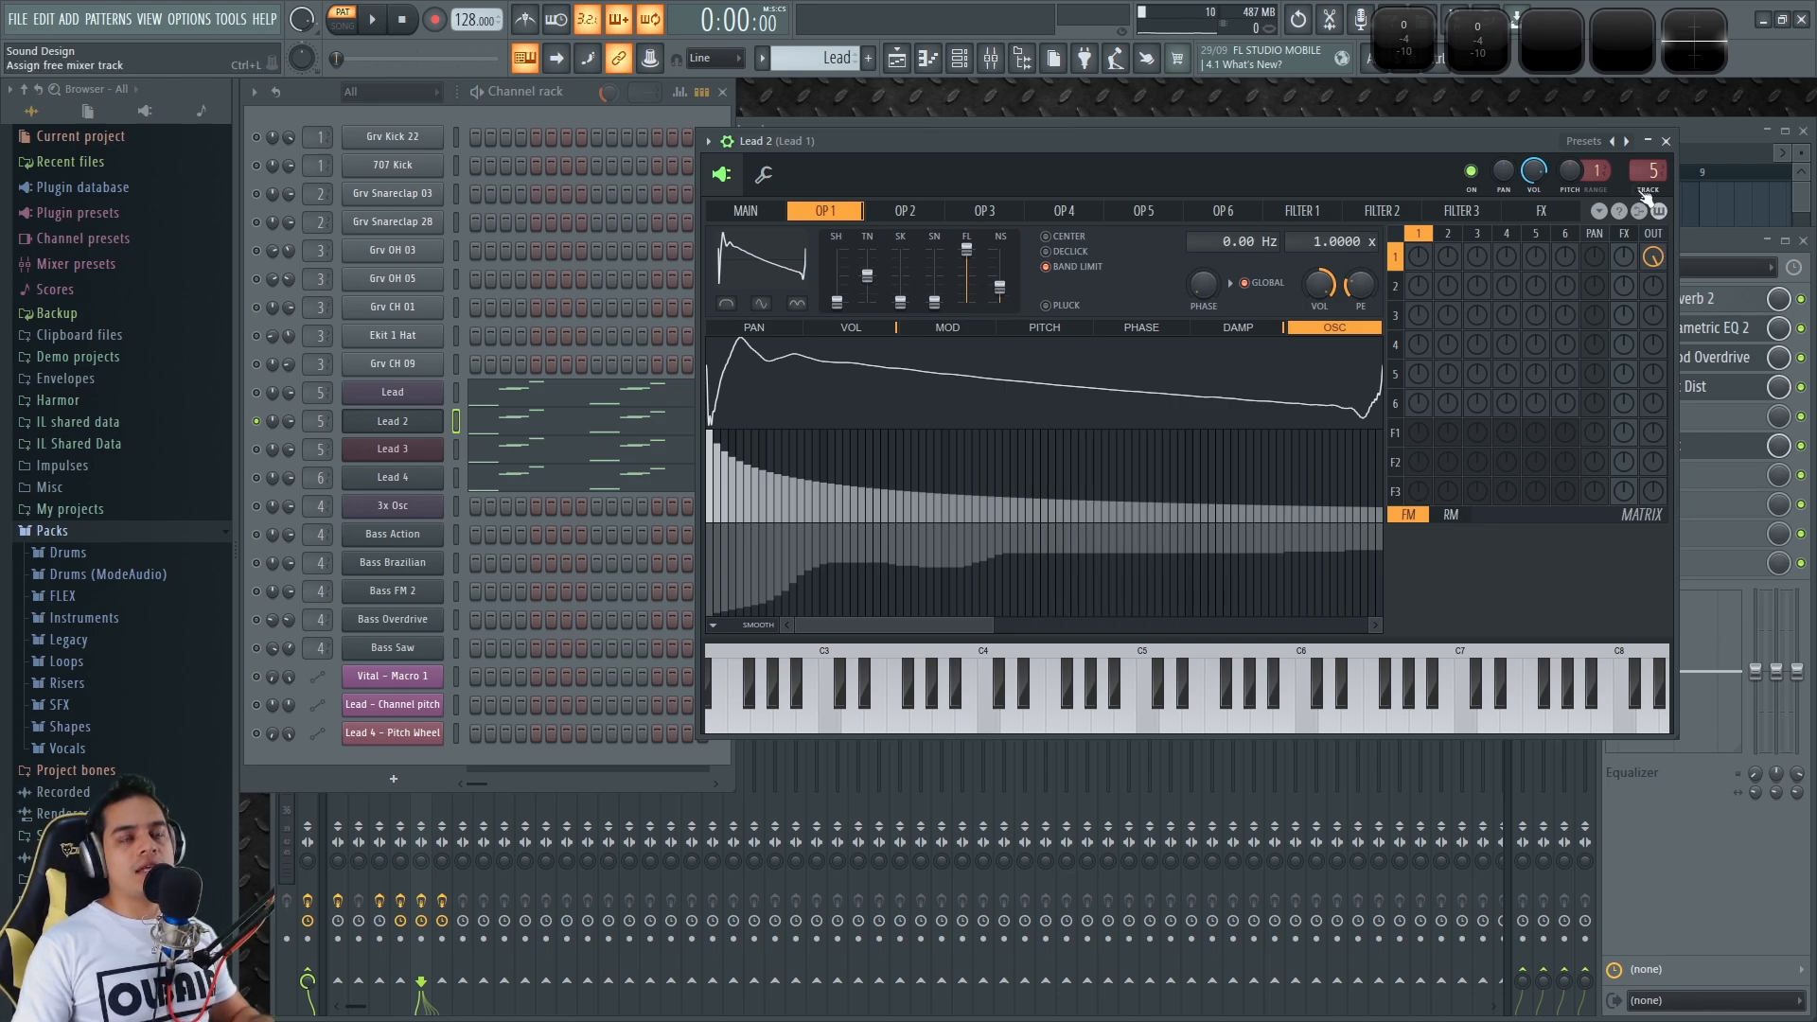
pyautogui.scroll(-1, 1650, 168)
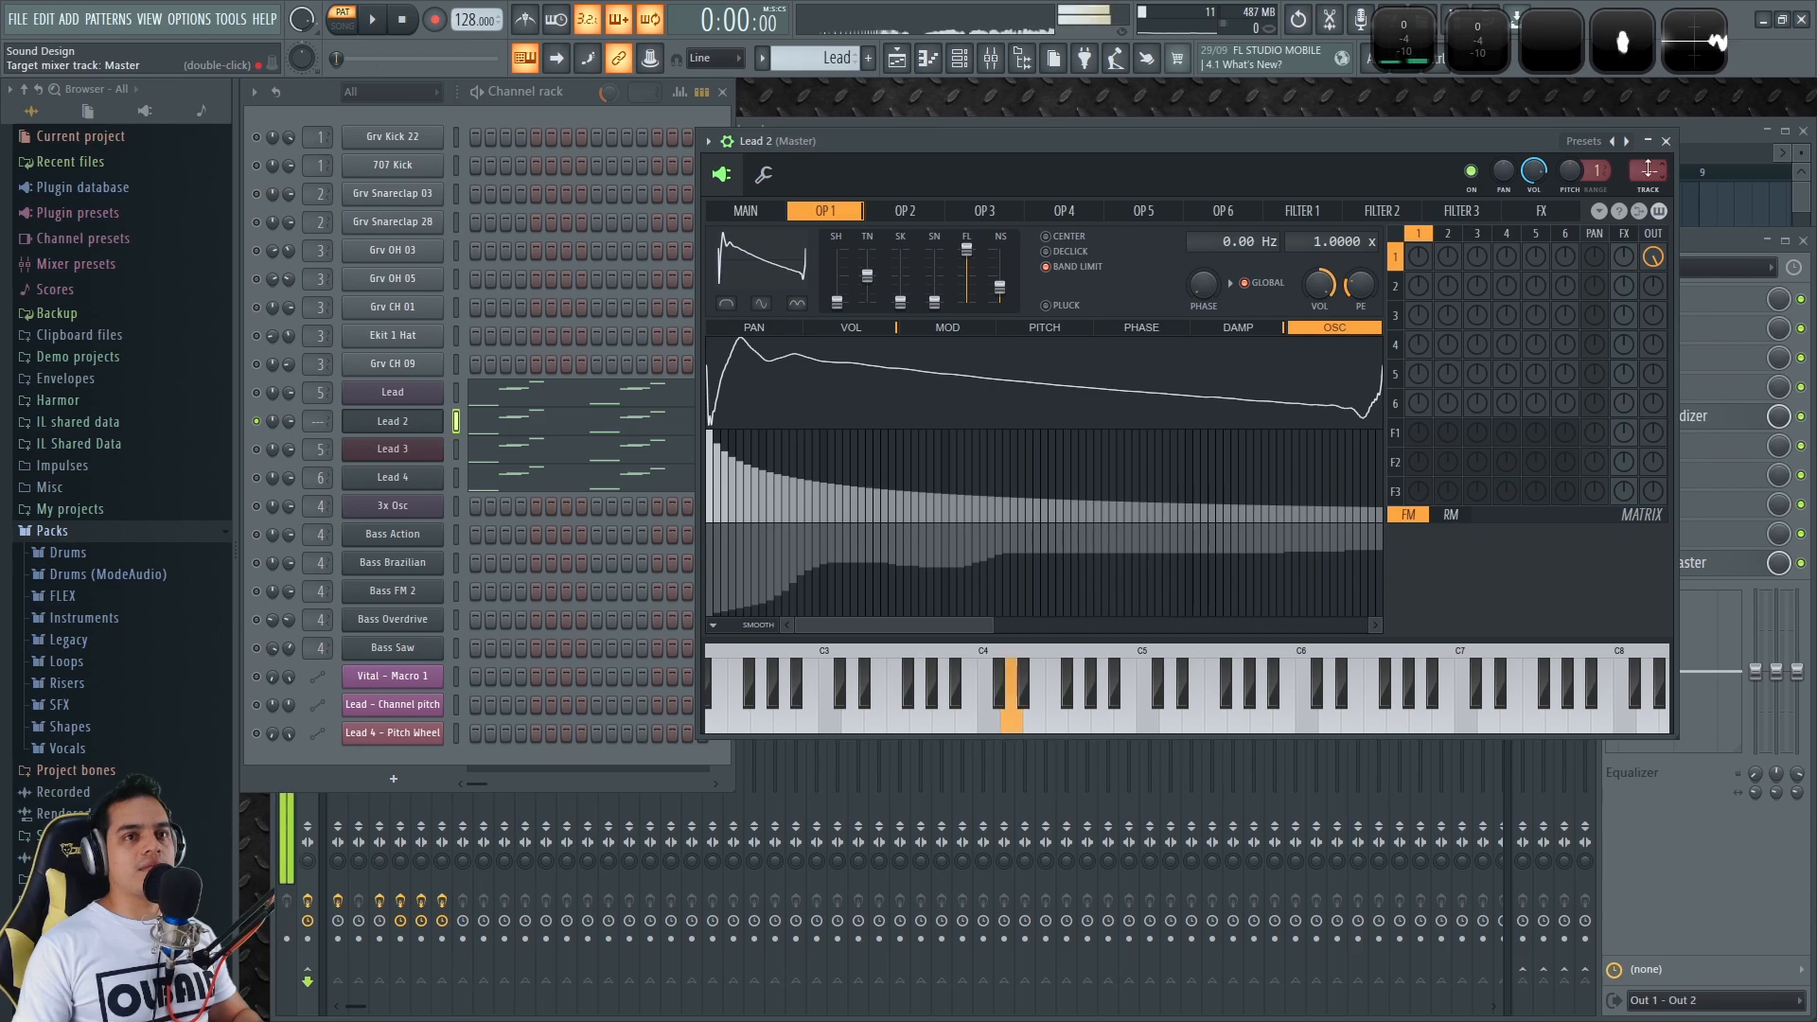
pyautogui.scroll(5, 1650, 168)
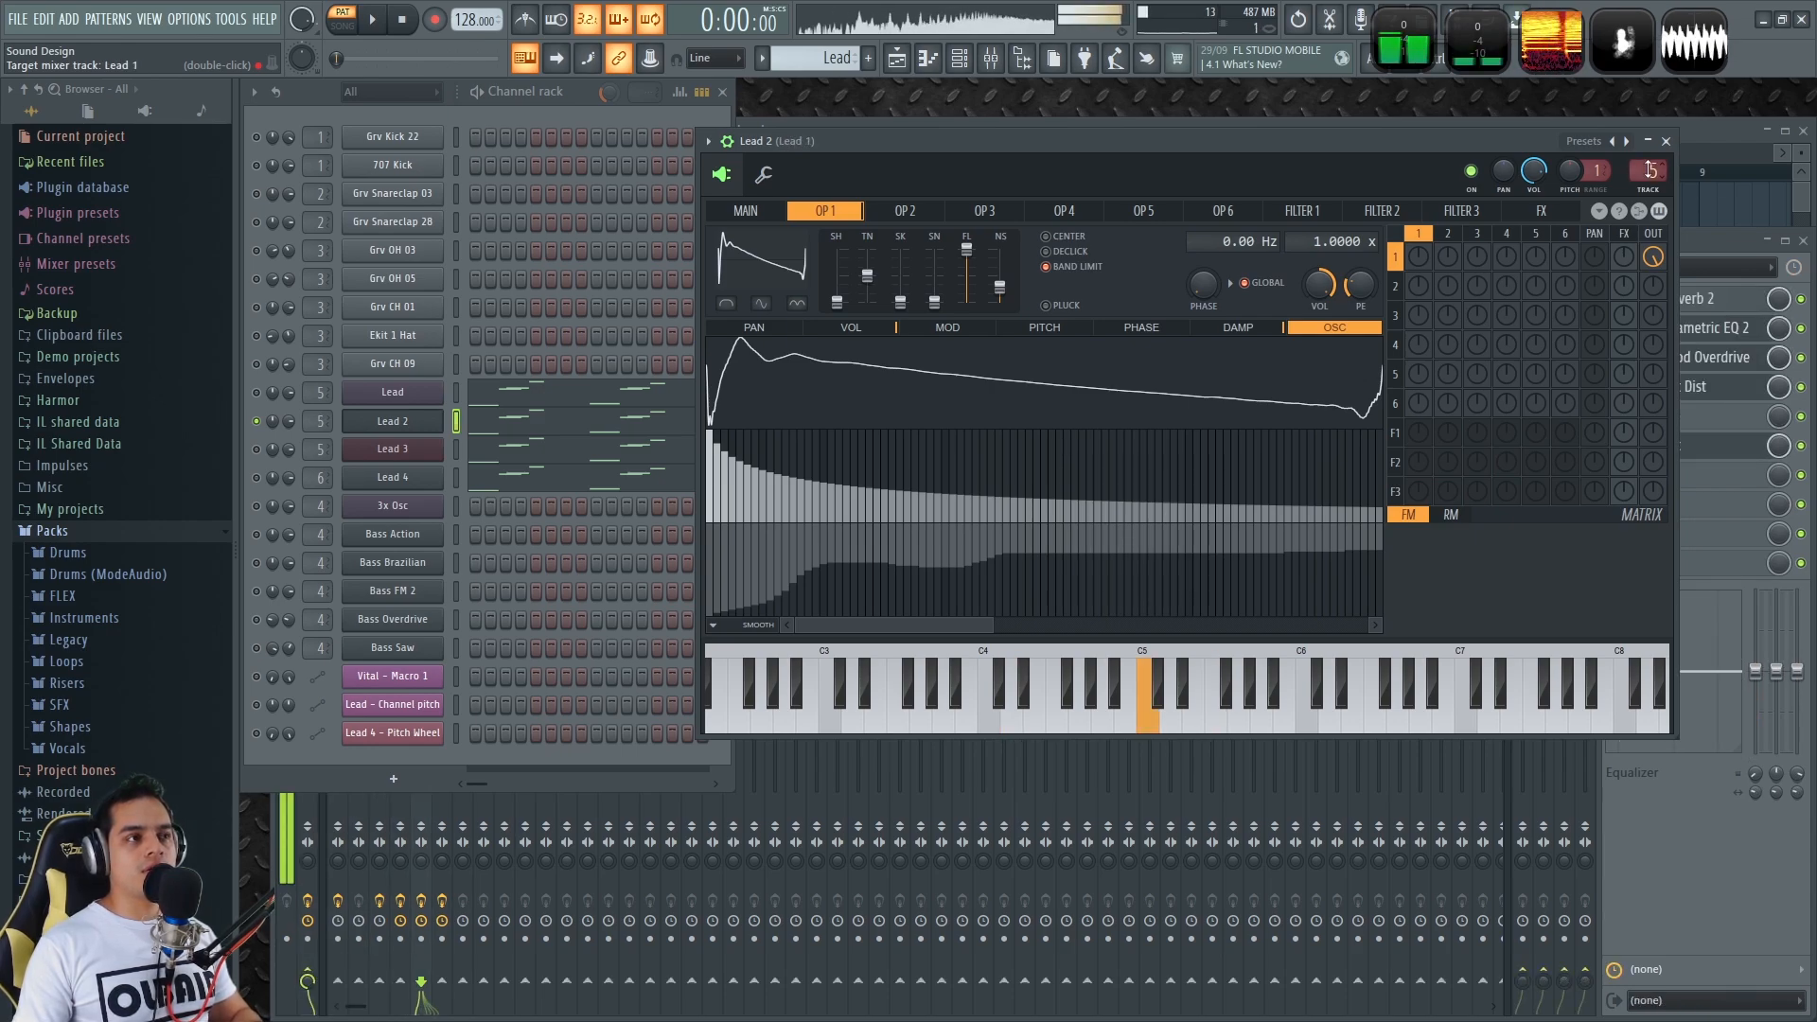
# Close Lead 2, open Lead 3's Harmless synth, play test notes and change its mixer track
pyautogui.click(1667, 142)
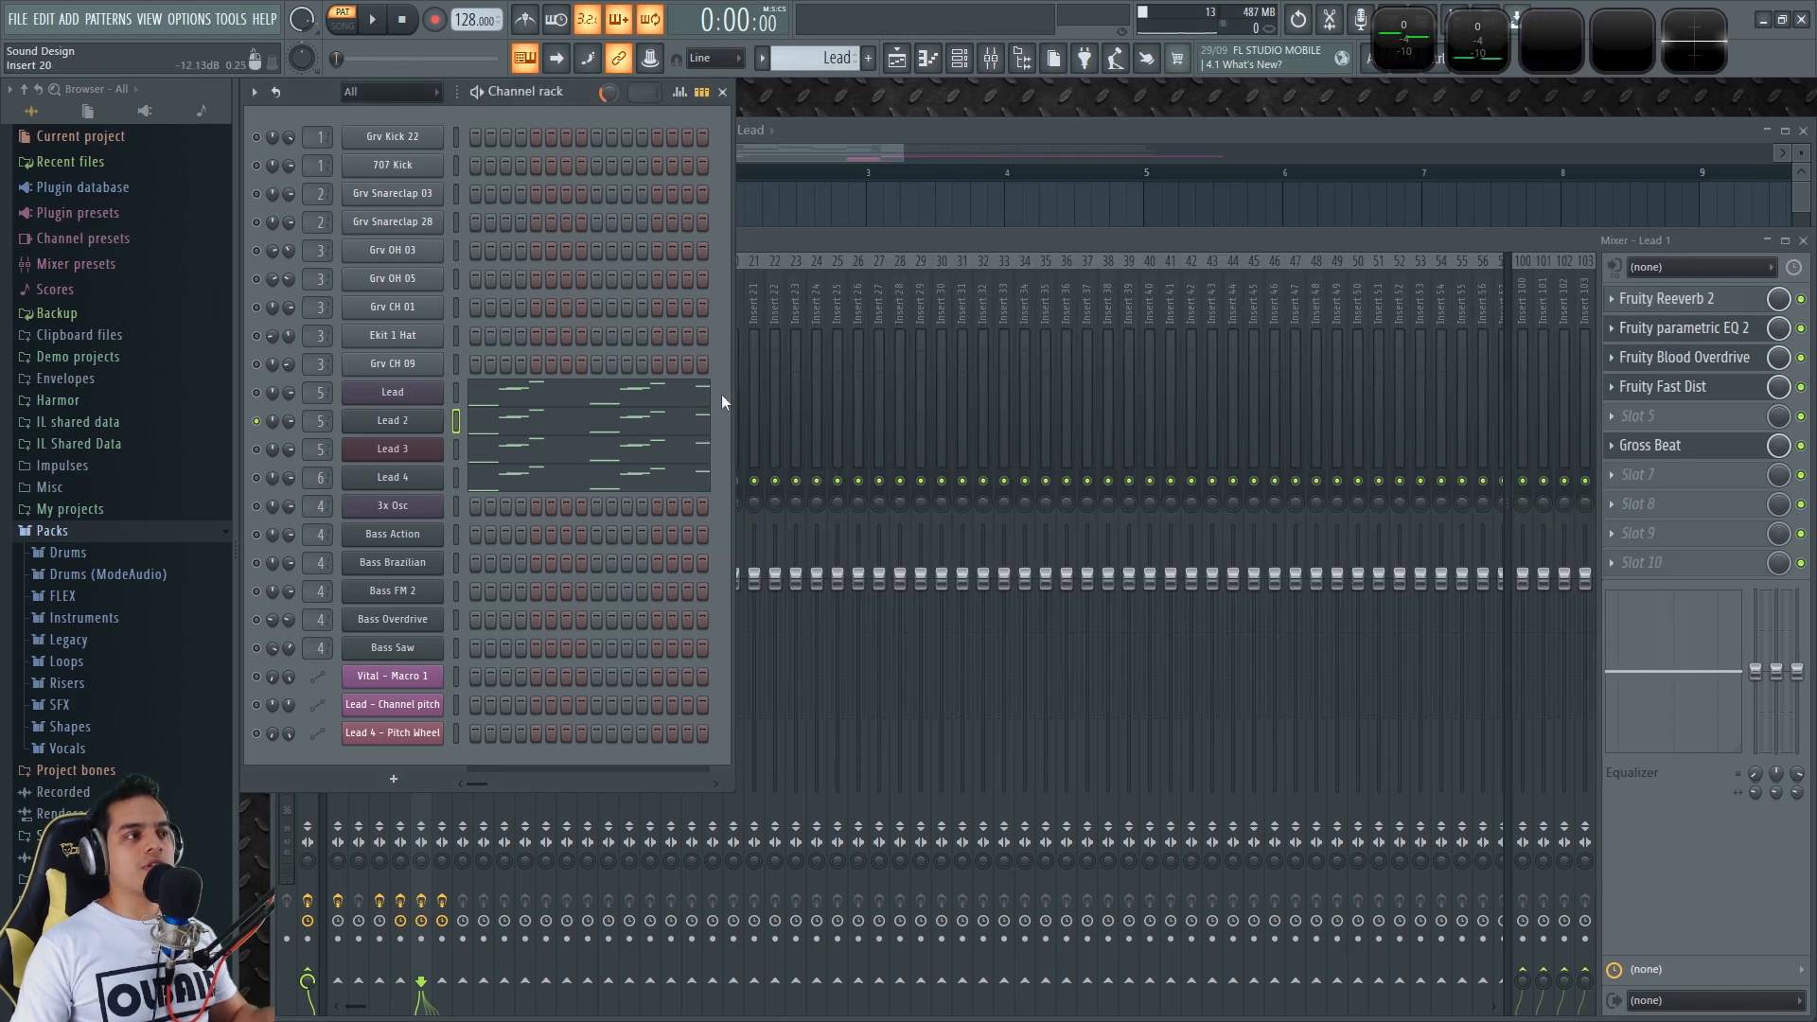
pyautogui.click(390, 449)
pyautogui.moveTo(1045, 201); pyautogui.dragTo(1021, 97)
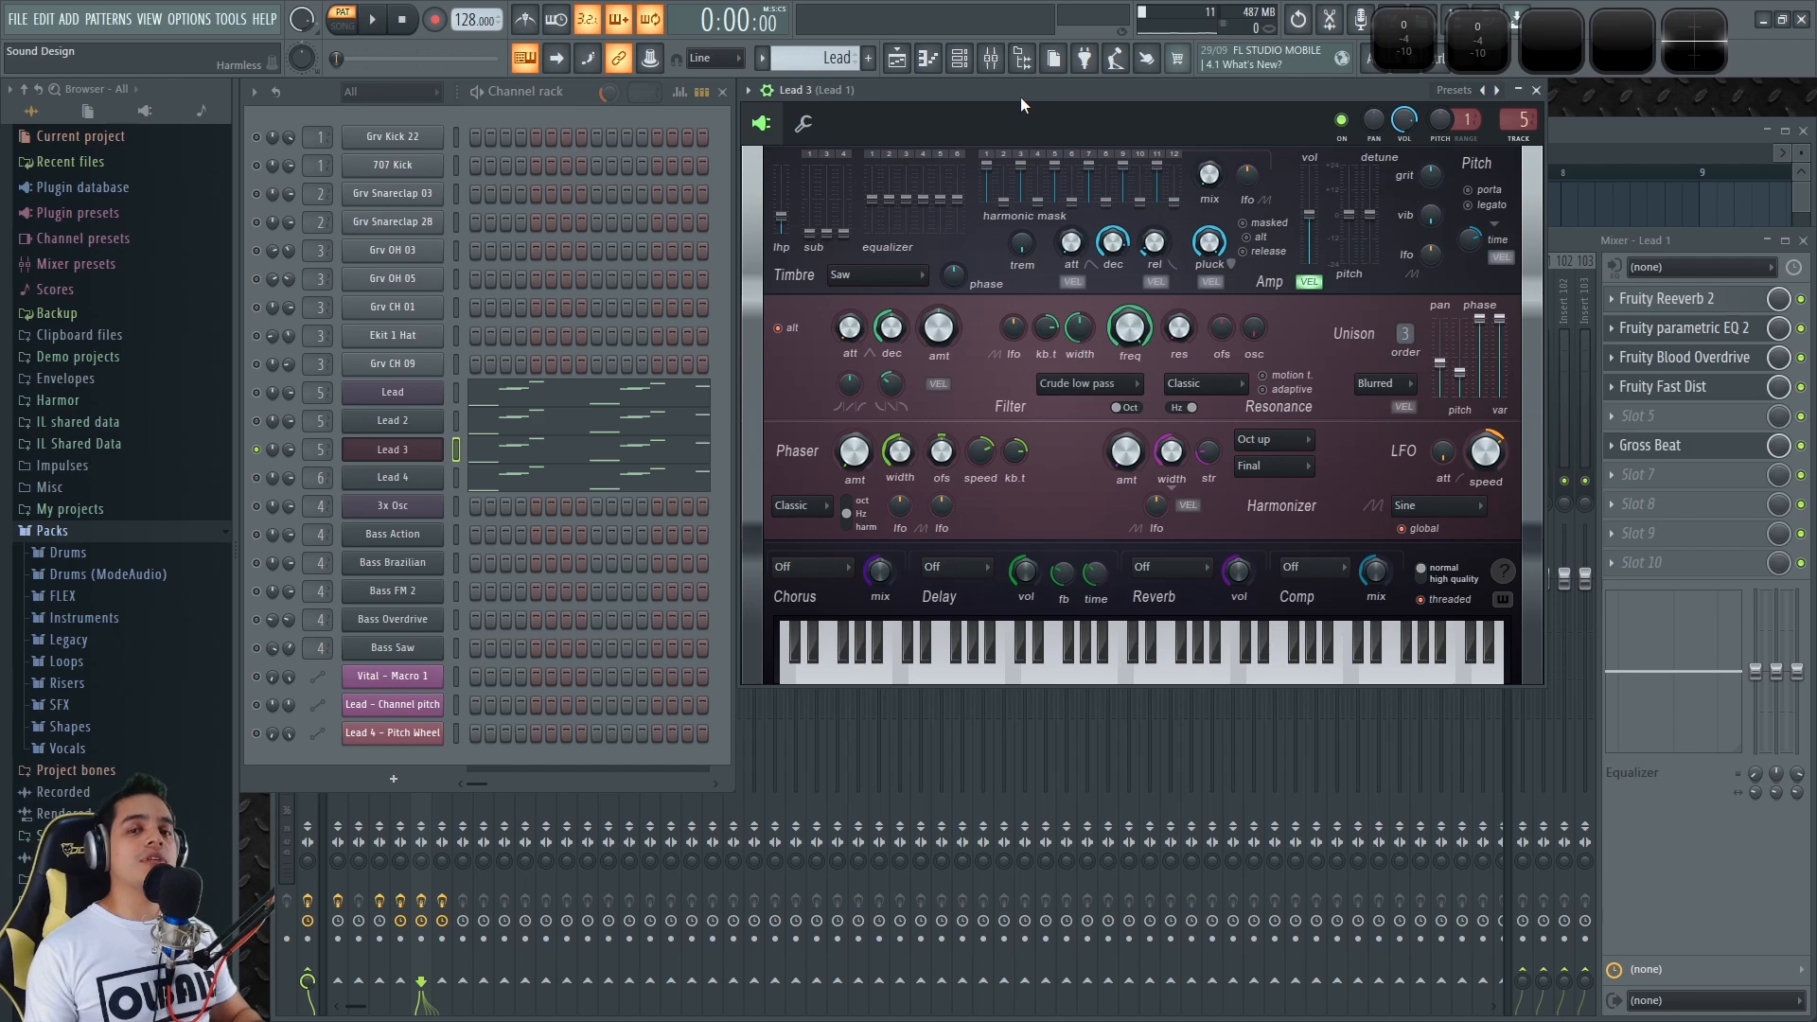
pyautogui.press('x')
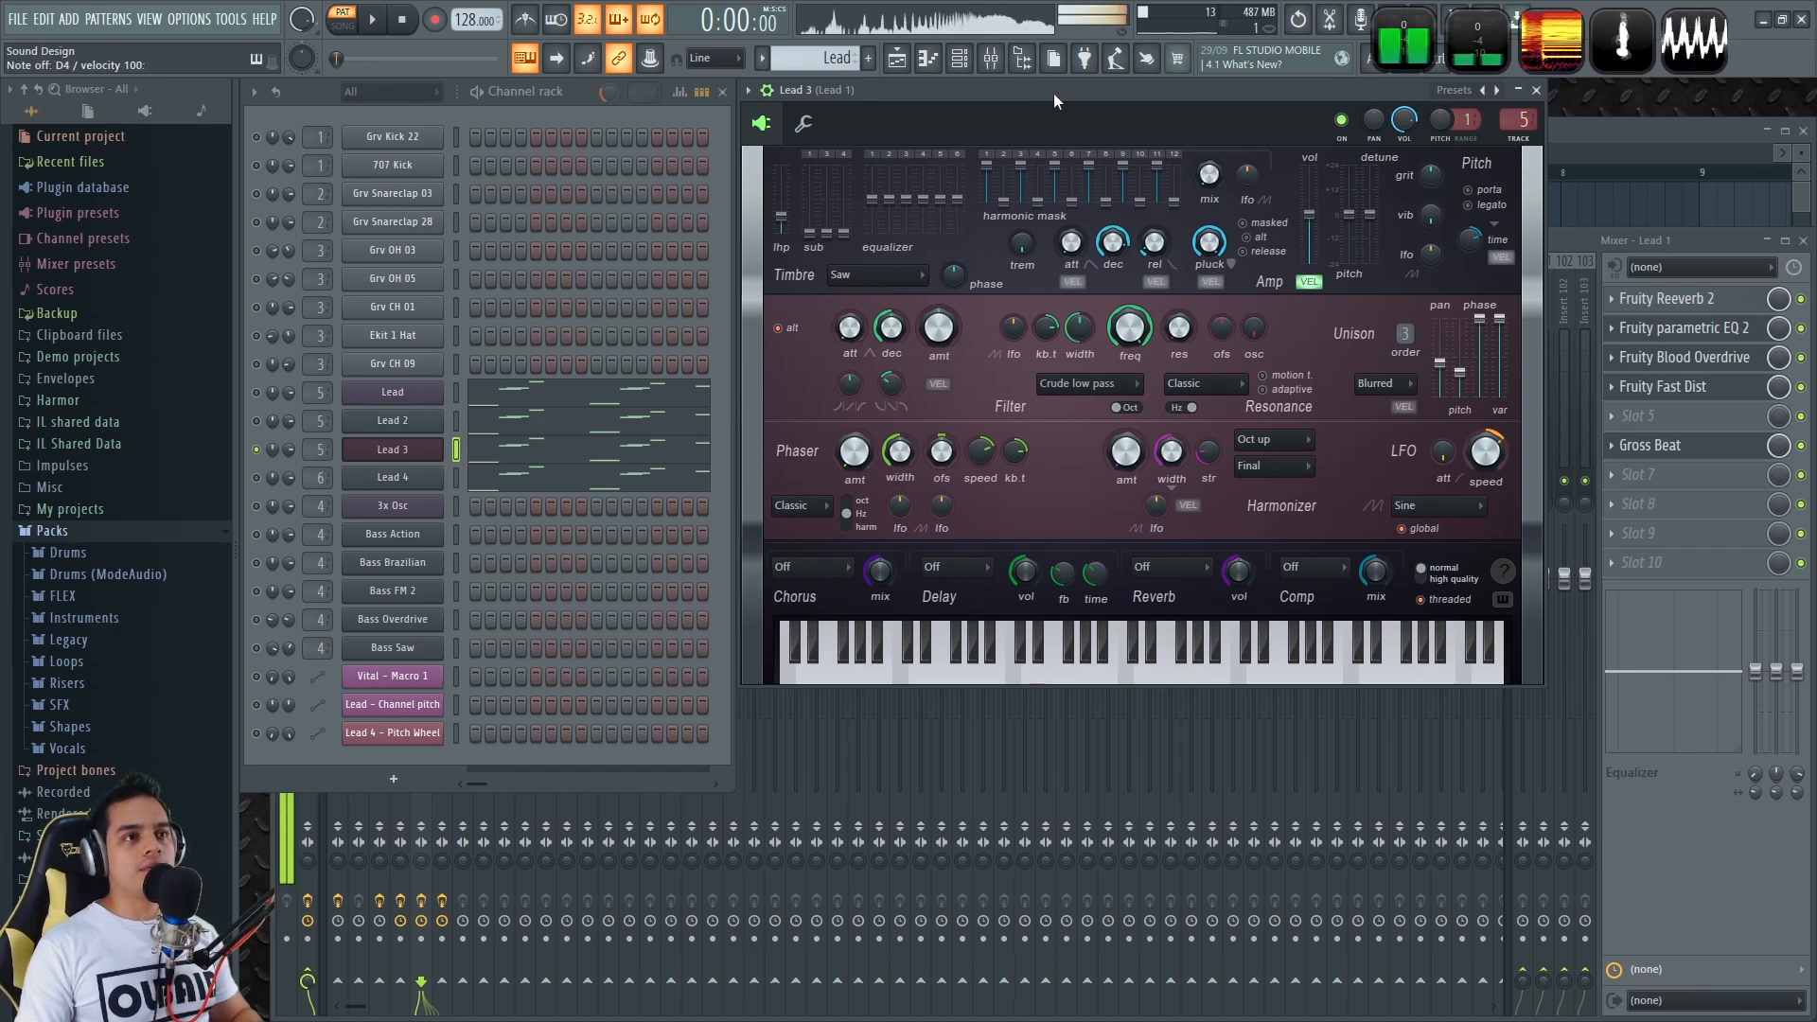
pyautogui.moveTo(1518, 120); pyautogui.dragTo(1519, 152)
pyautogui.press('z')
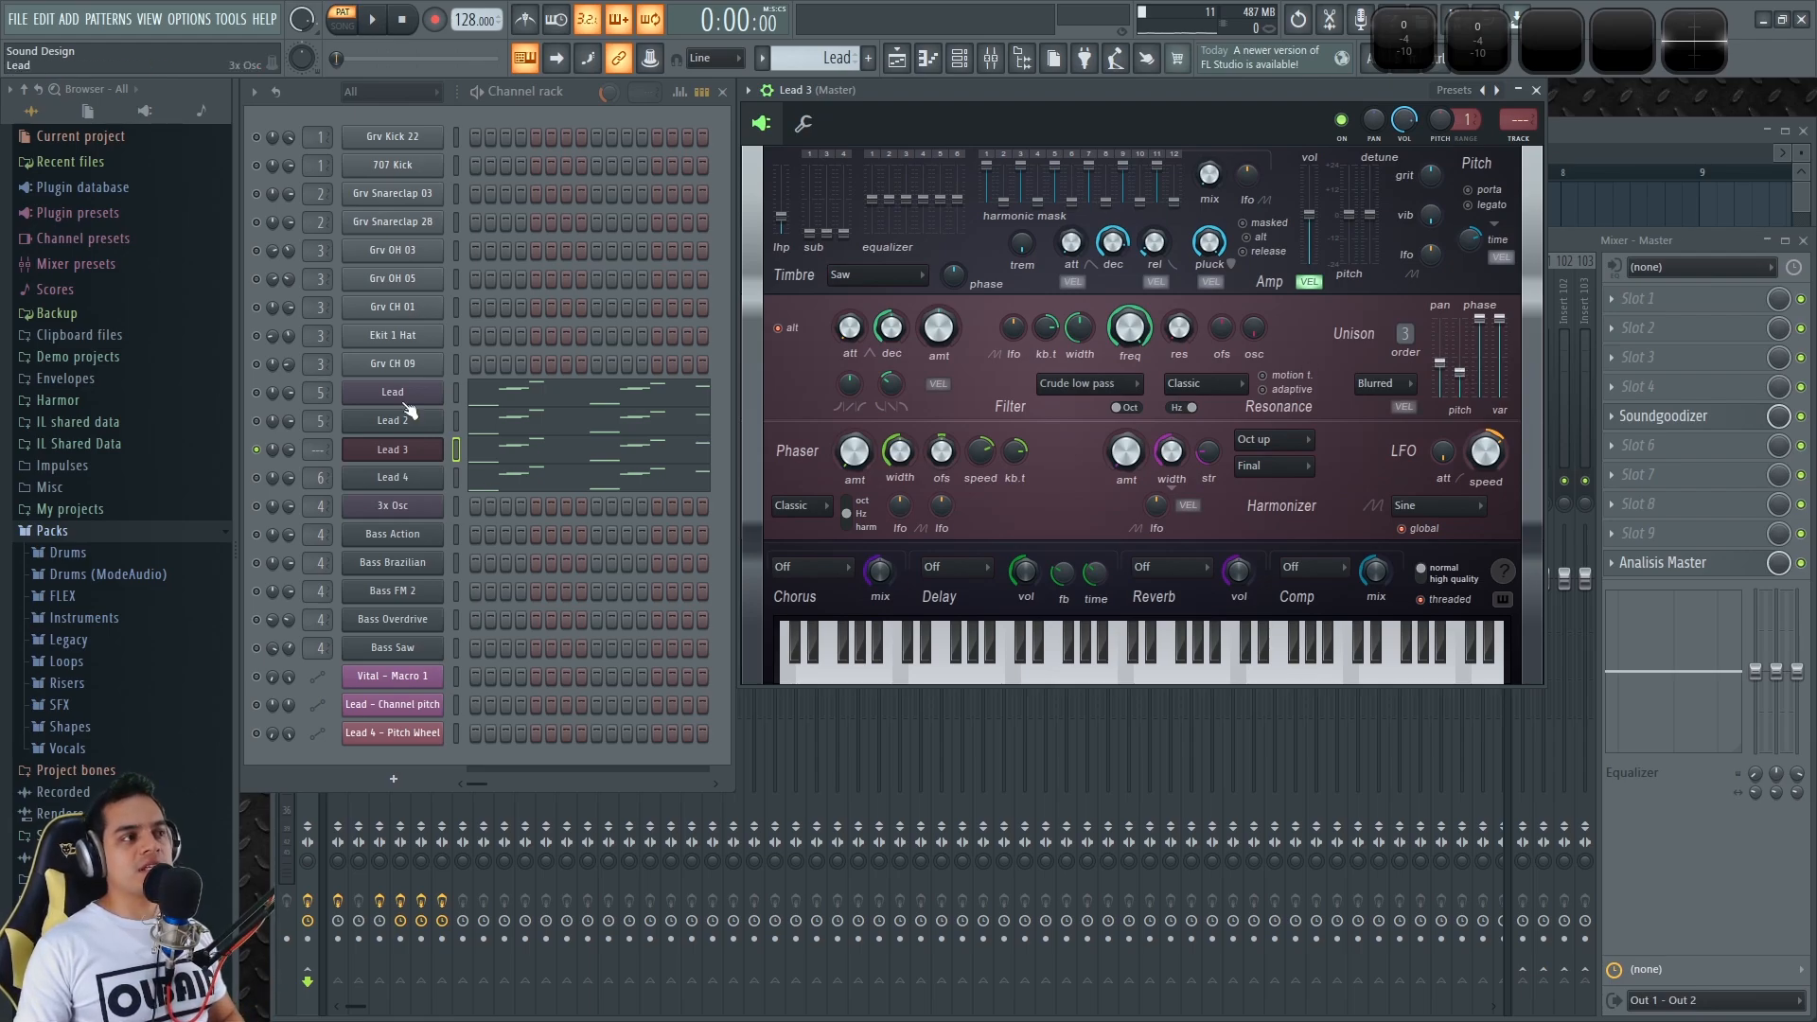
# Bring up Lead 2's Sytrus on its main page for comparison
pyautogui.click(394, 429)
pyautogui.click(747, 211)
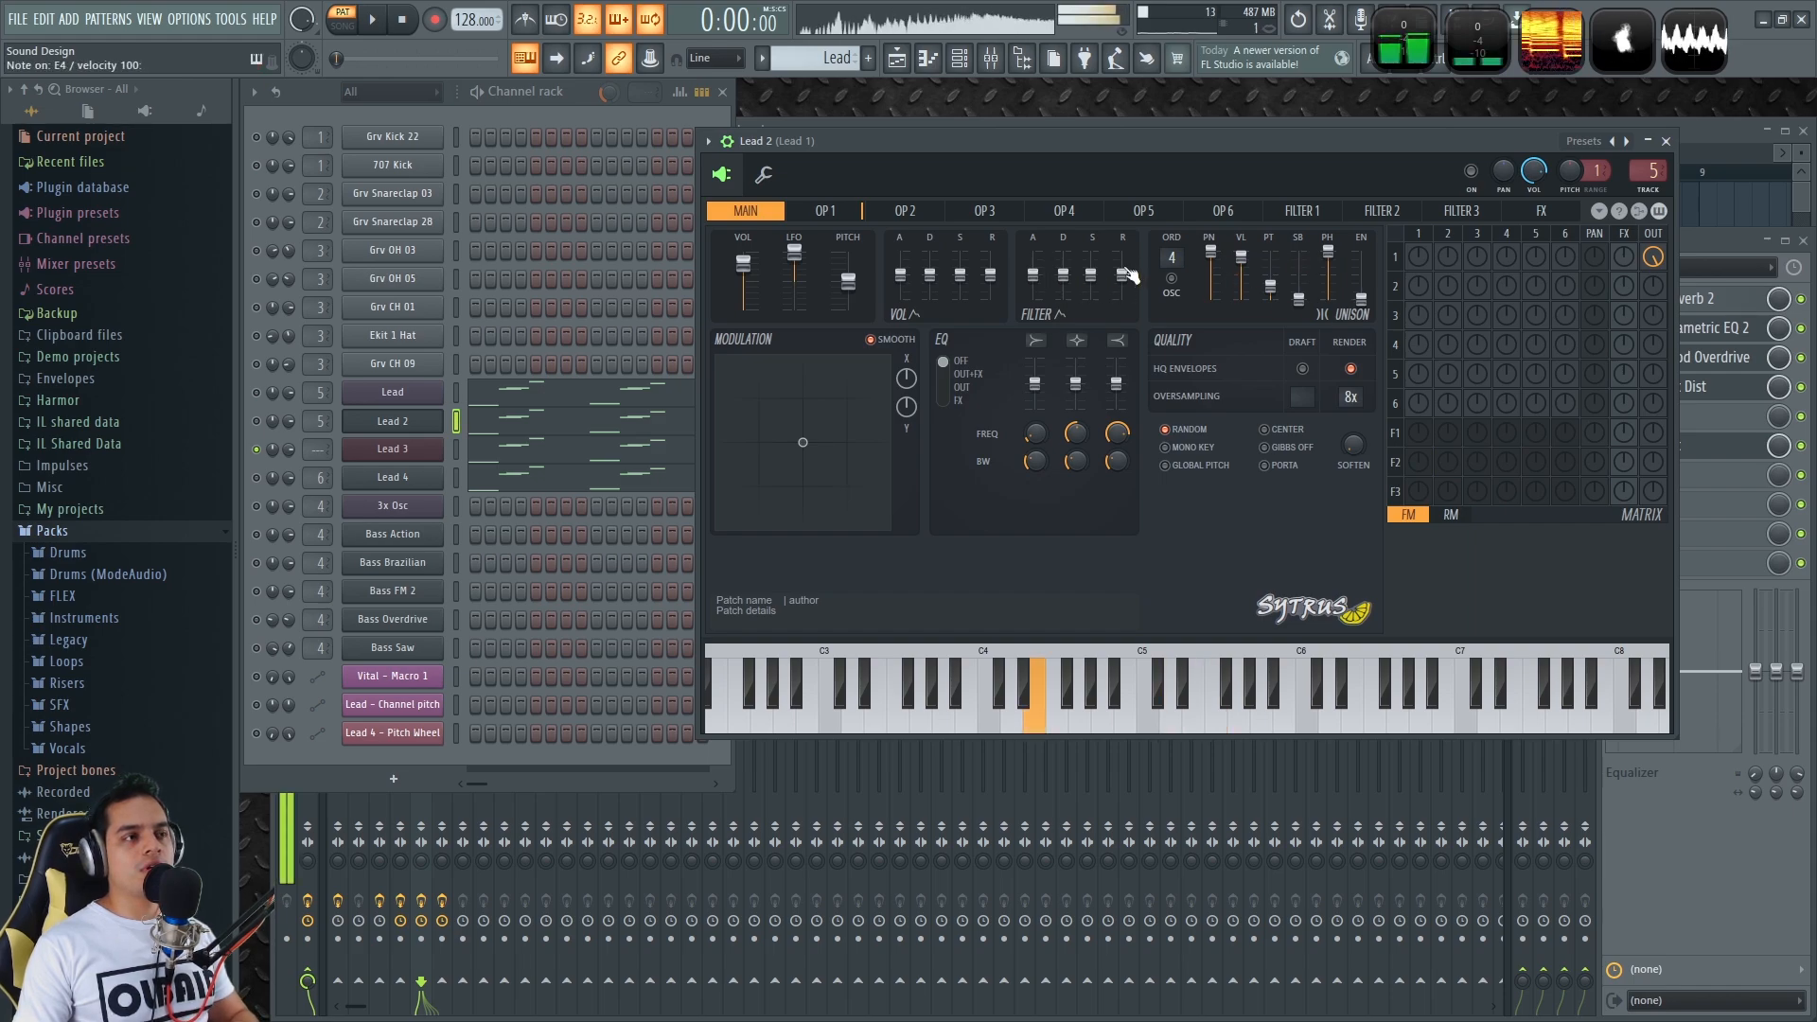
pyautogui.scroll(-3, 1169, 253)
pyautogui.scroll(3, 1169, 252)
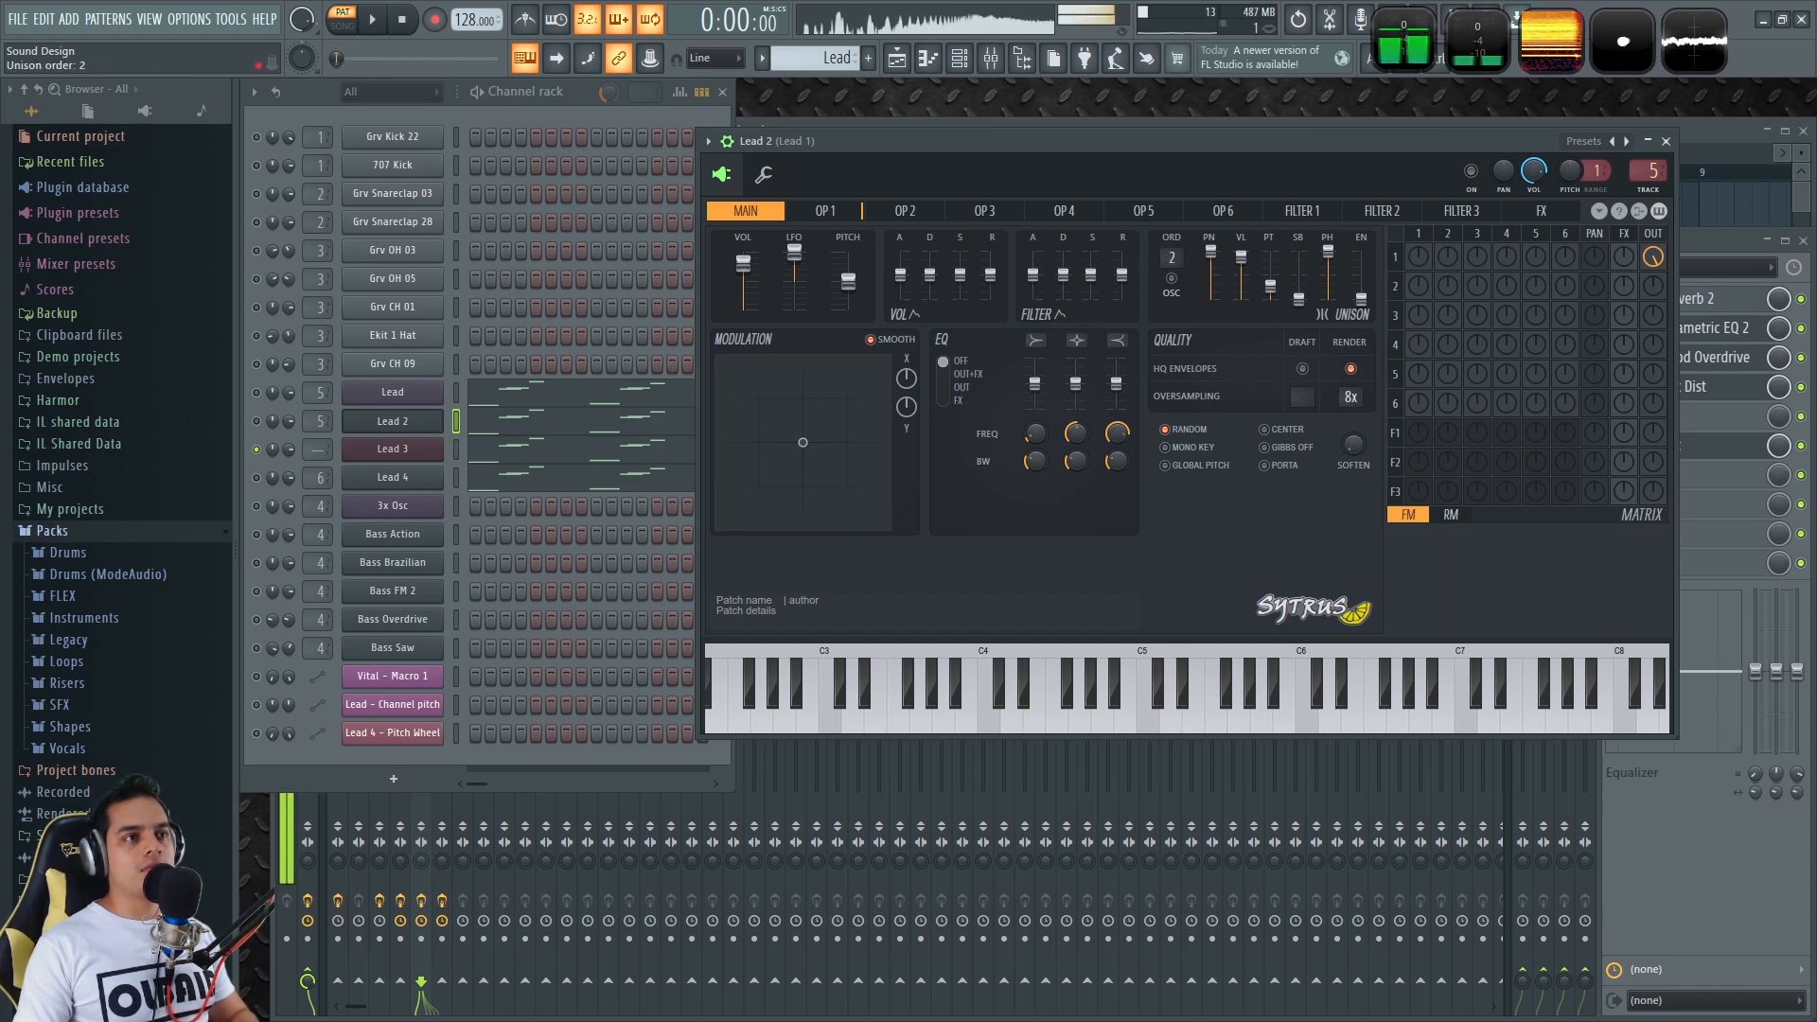
# Reopen Lead 3, route it to mixer track 5 (Lead 1), and play then stop the project
pyautogui.click(392, 449)
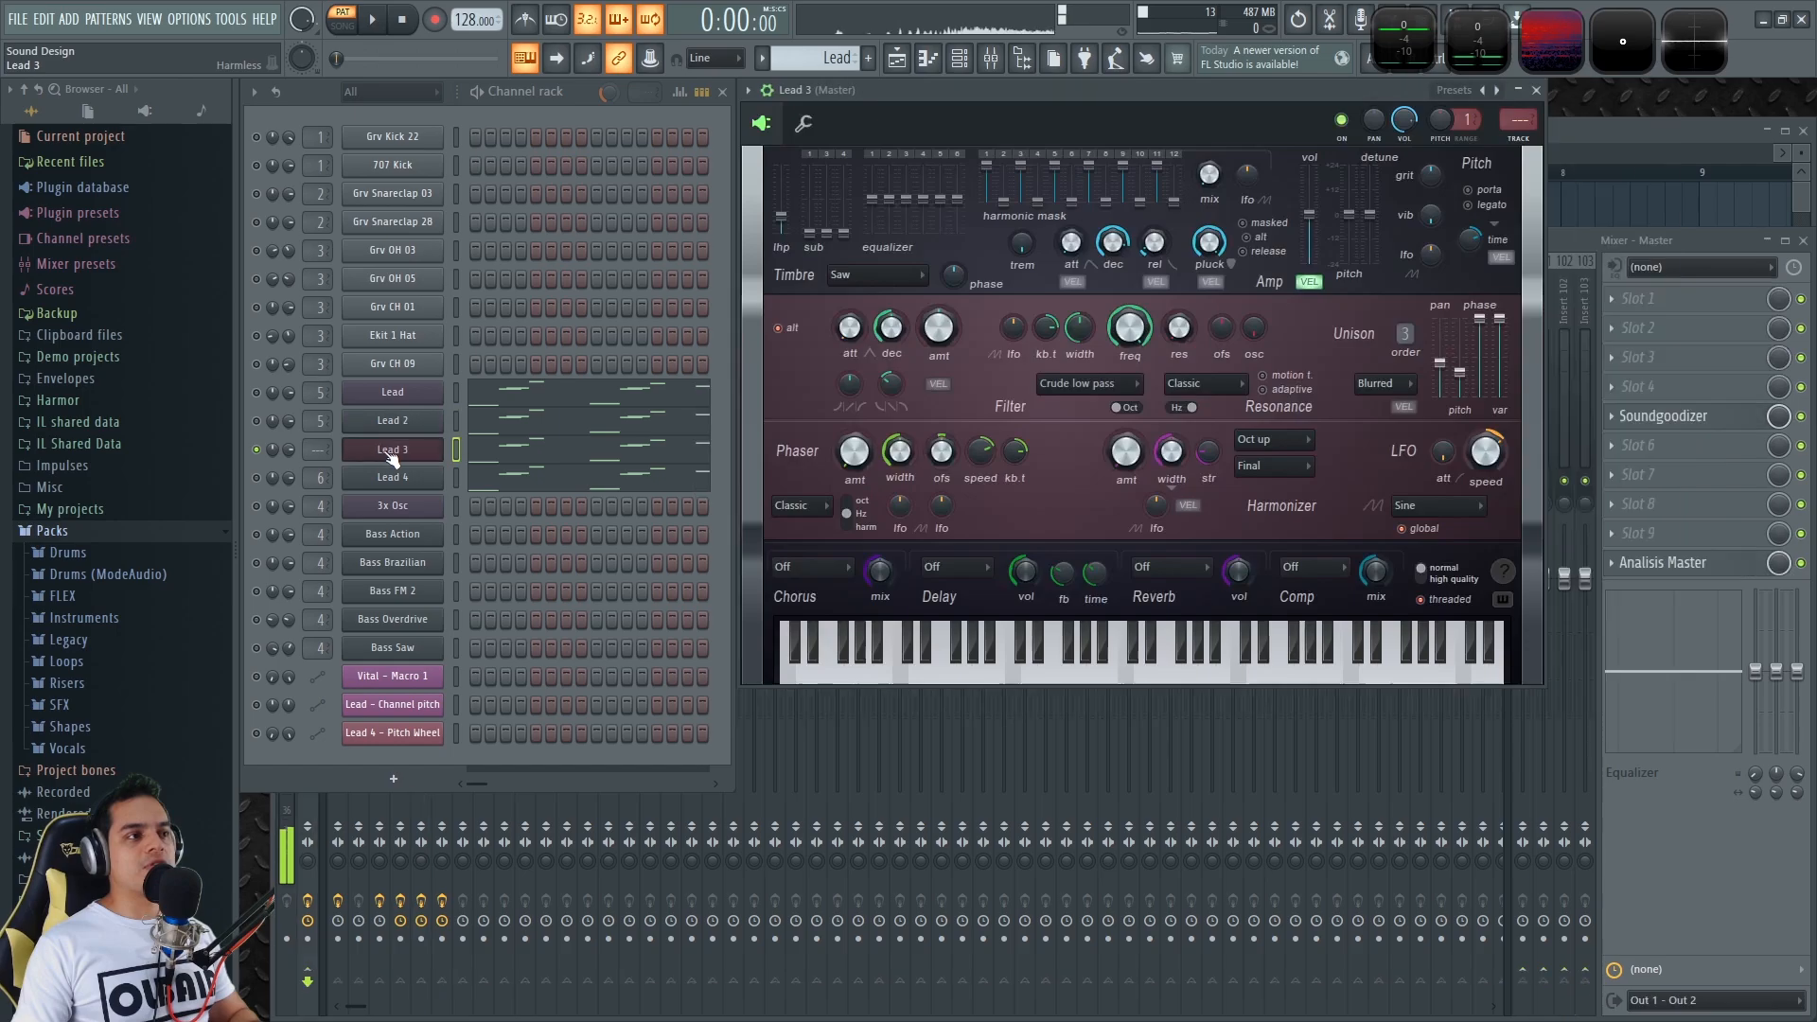
pyautogui.moveTo(1316, 90); pyautogui.dragTo(1304, 118)
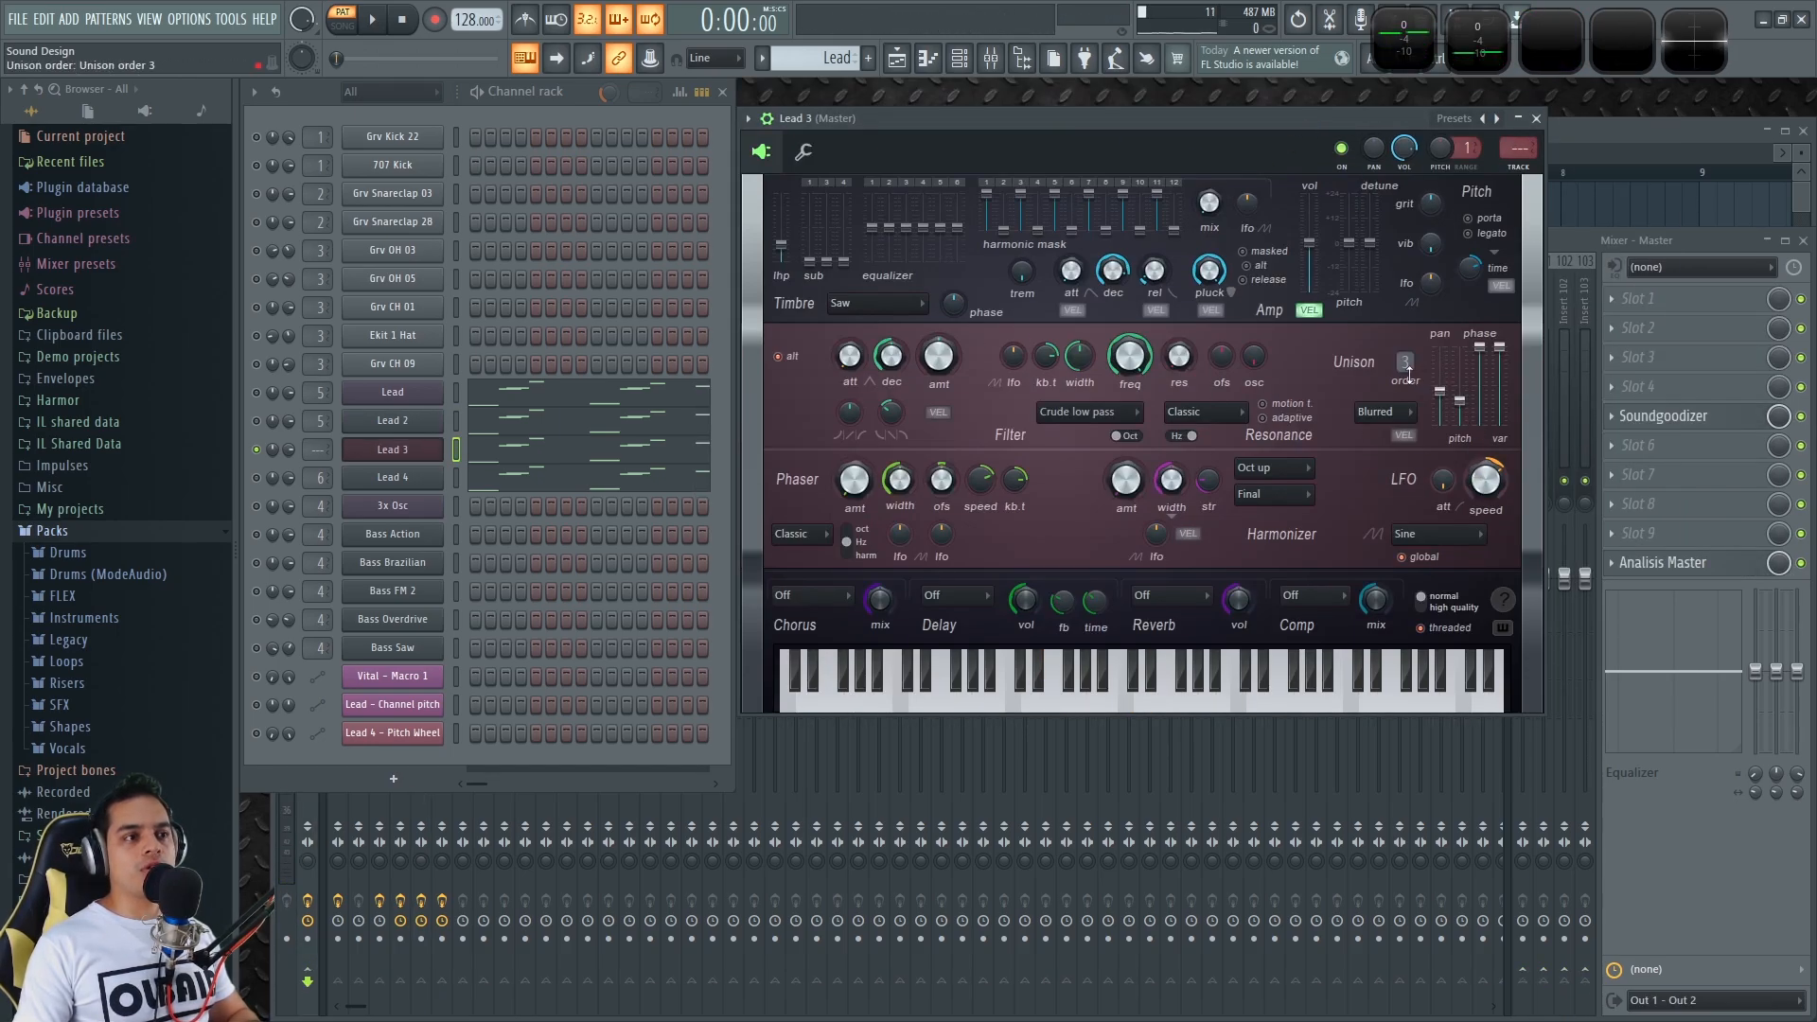
pyautogui.moveTo(1520, 149); pyautogui.dragTo(1519, 116)
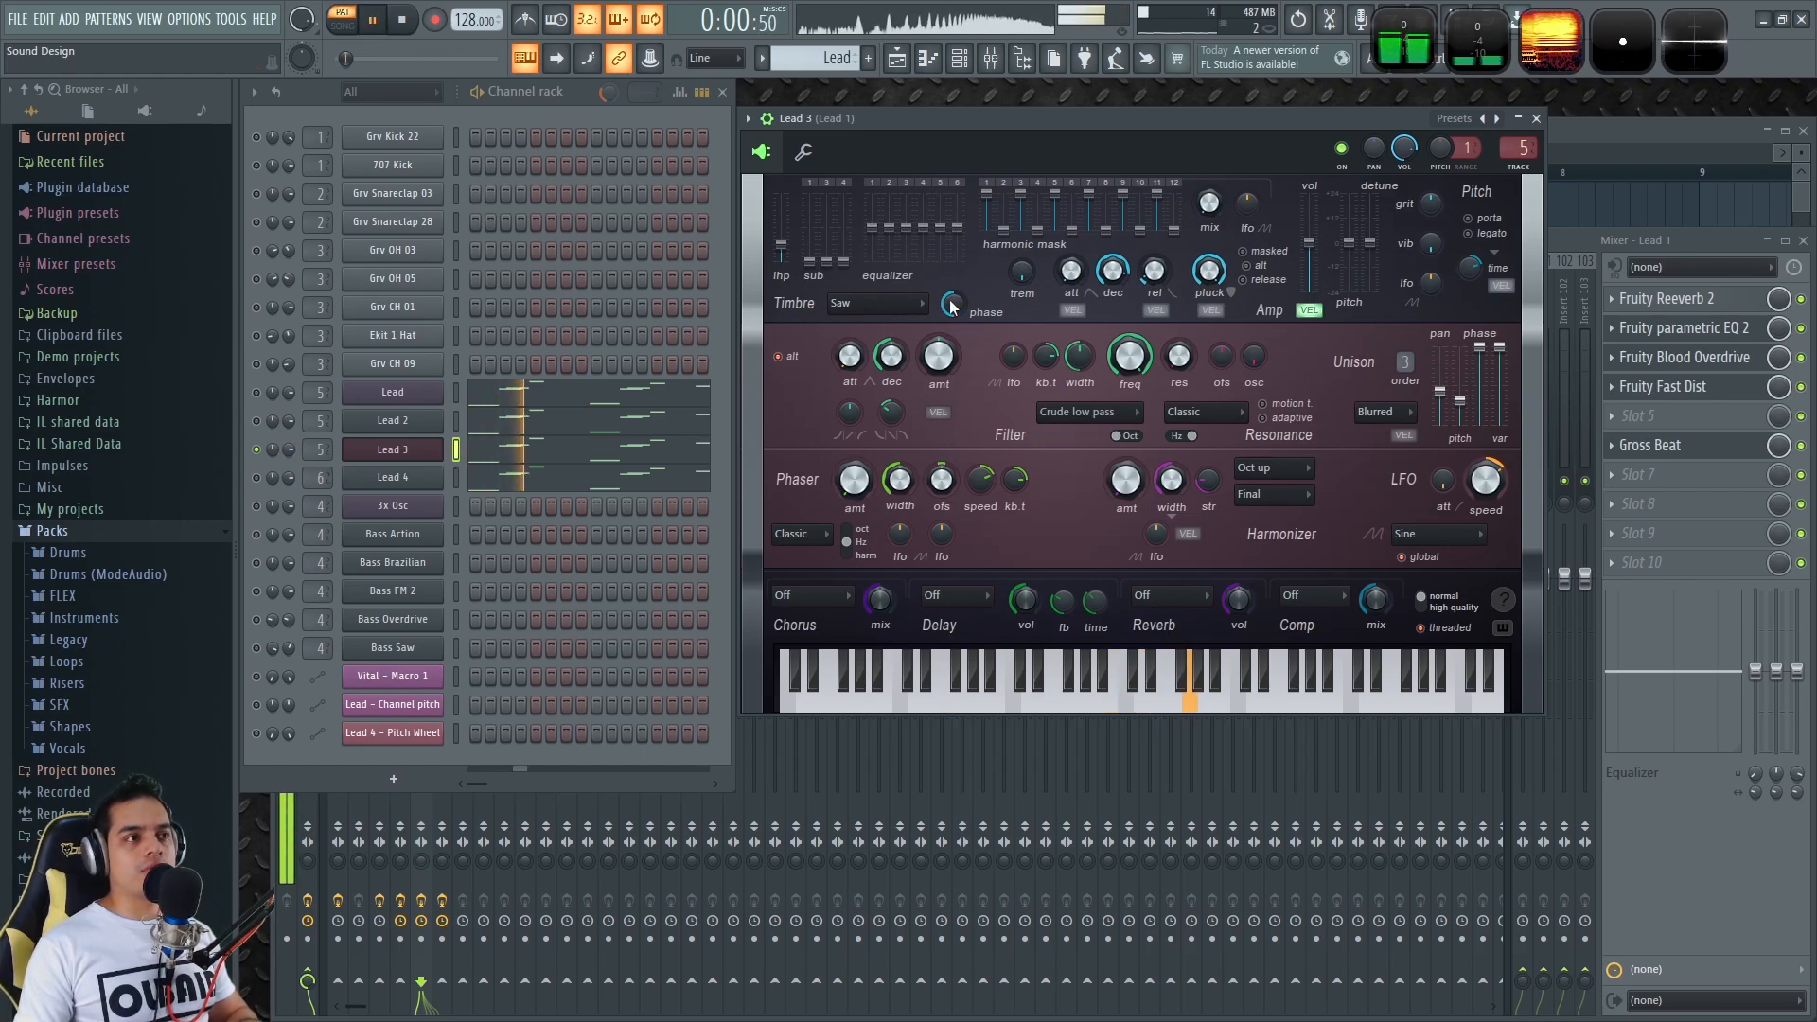
pyautogui.press('space')
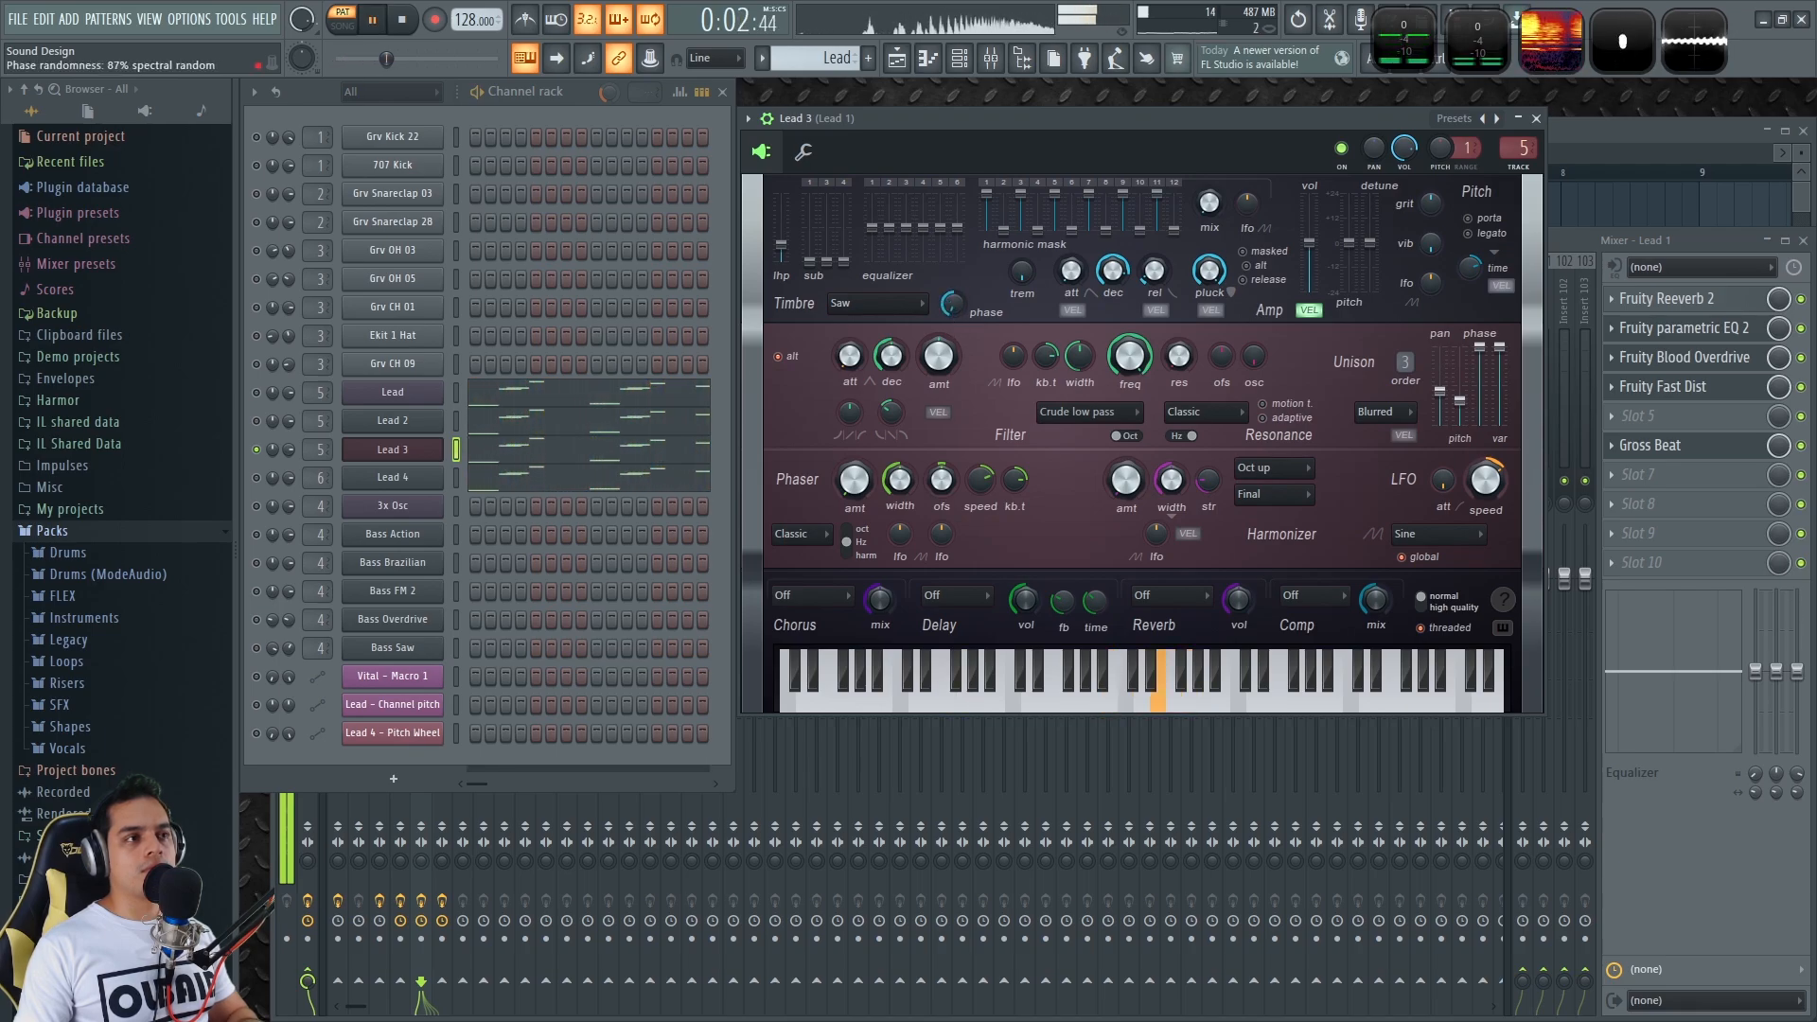
pyautogui.press('space')
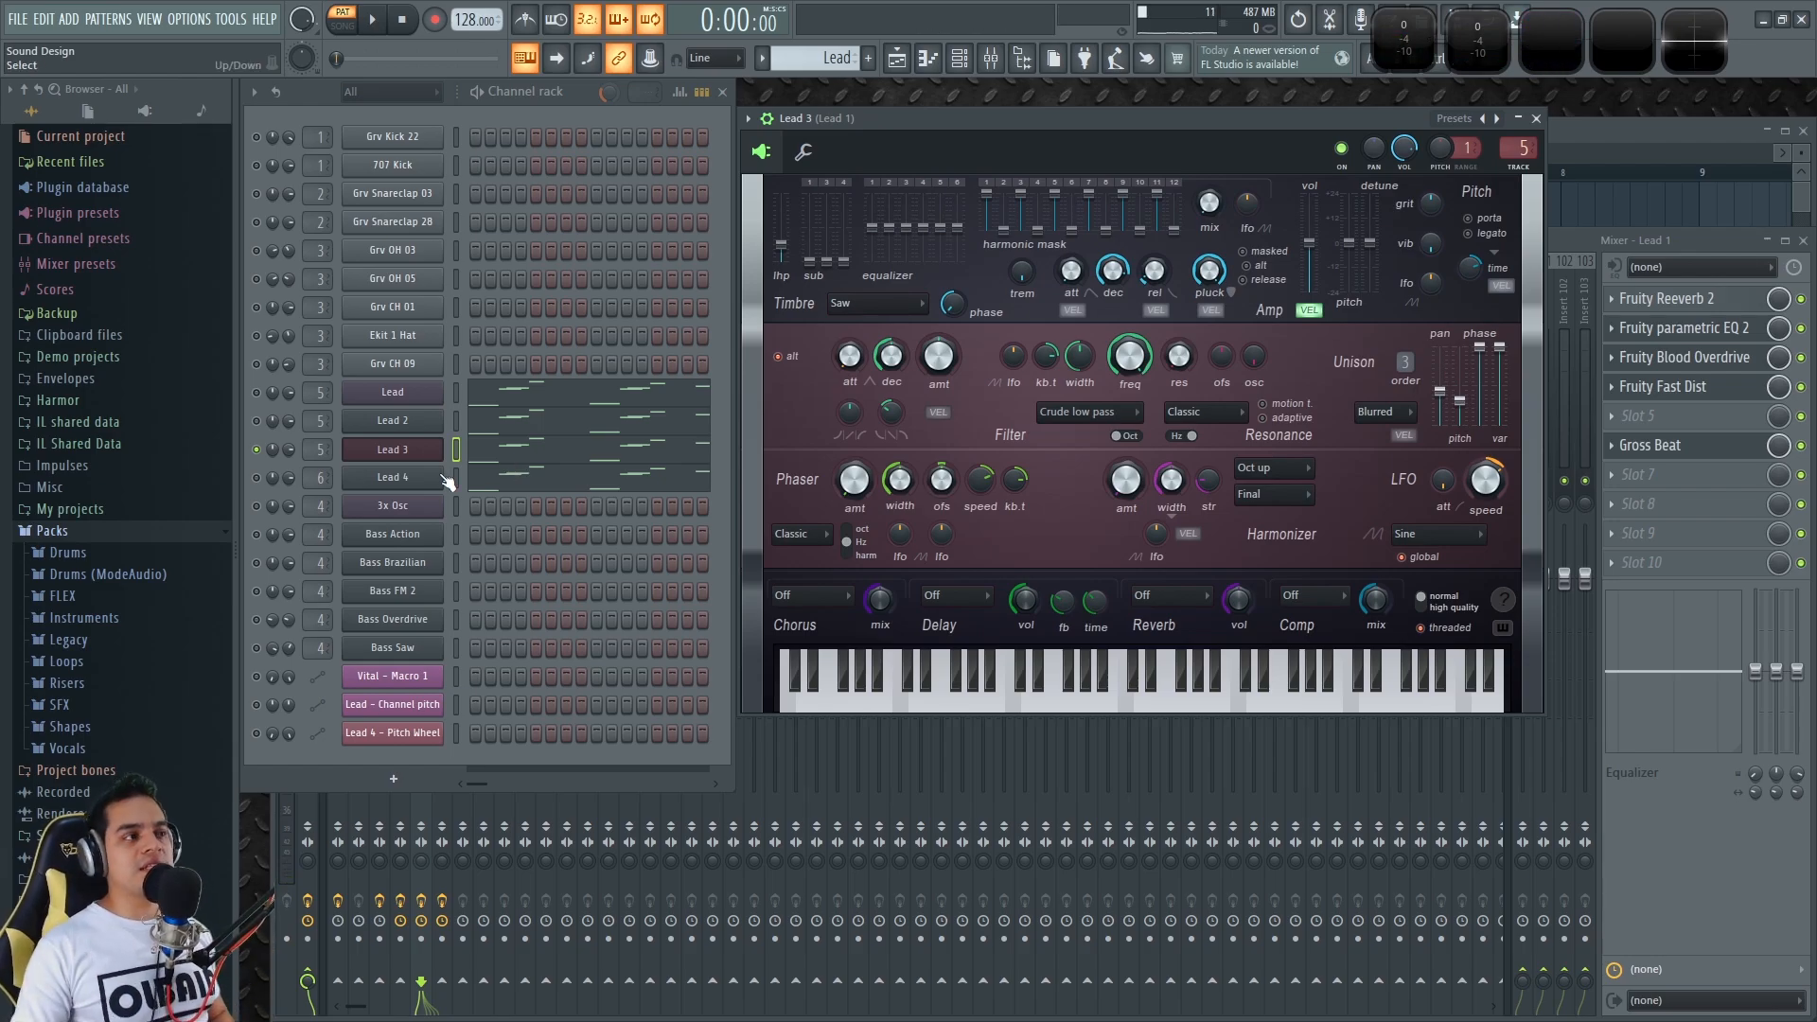
# Open Lead 4's Vital synth, play a test note, then show its effects page
pyautogui.click(378, 478)
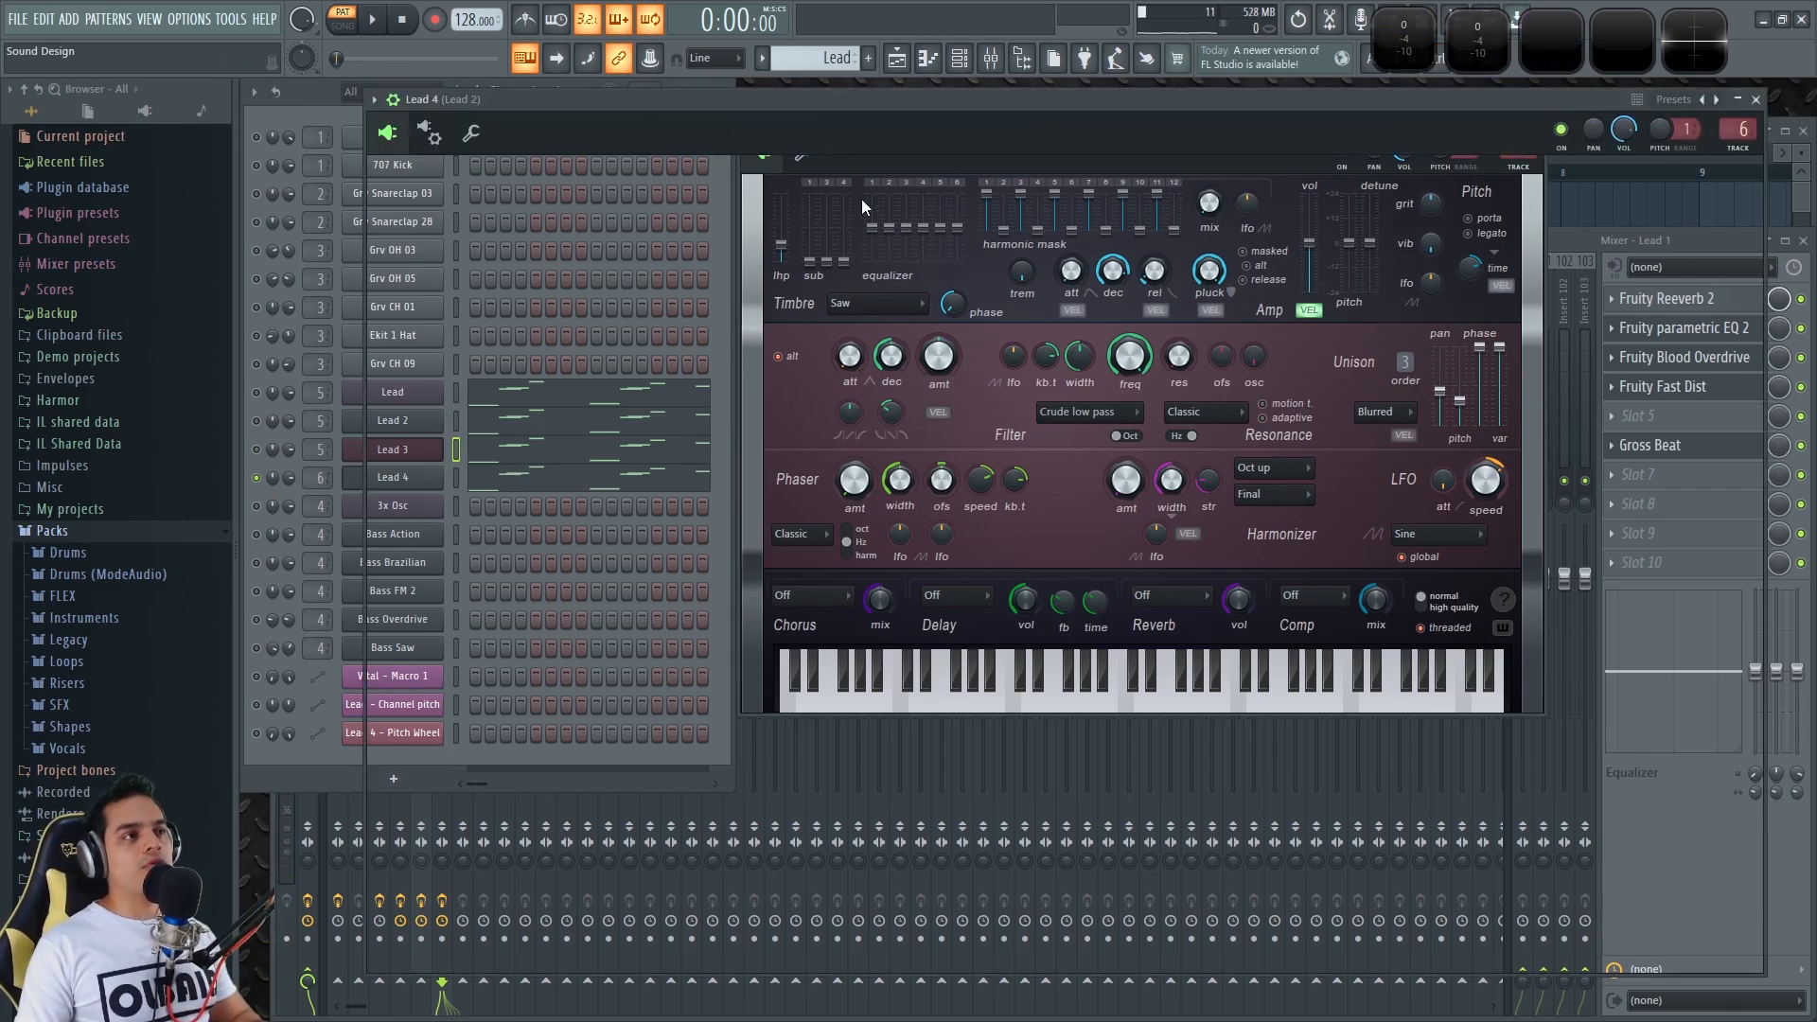
pyautogui.moveTo(900, 100); pyautogui.dragTo(877, 100)
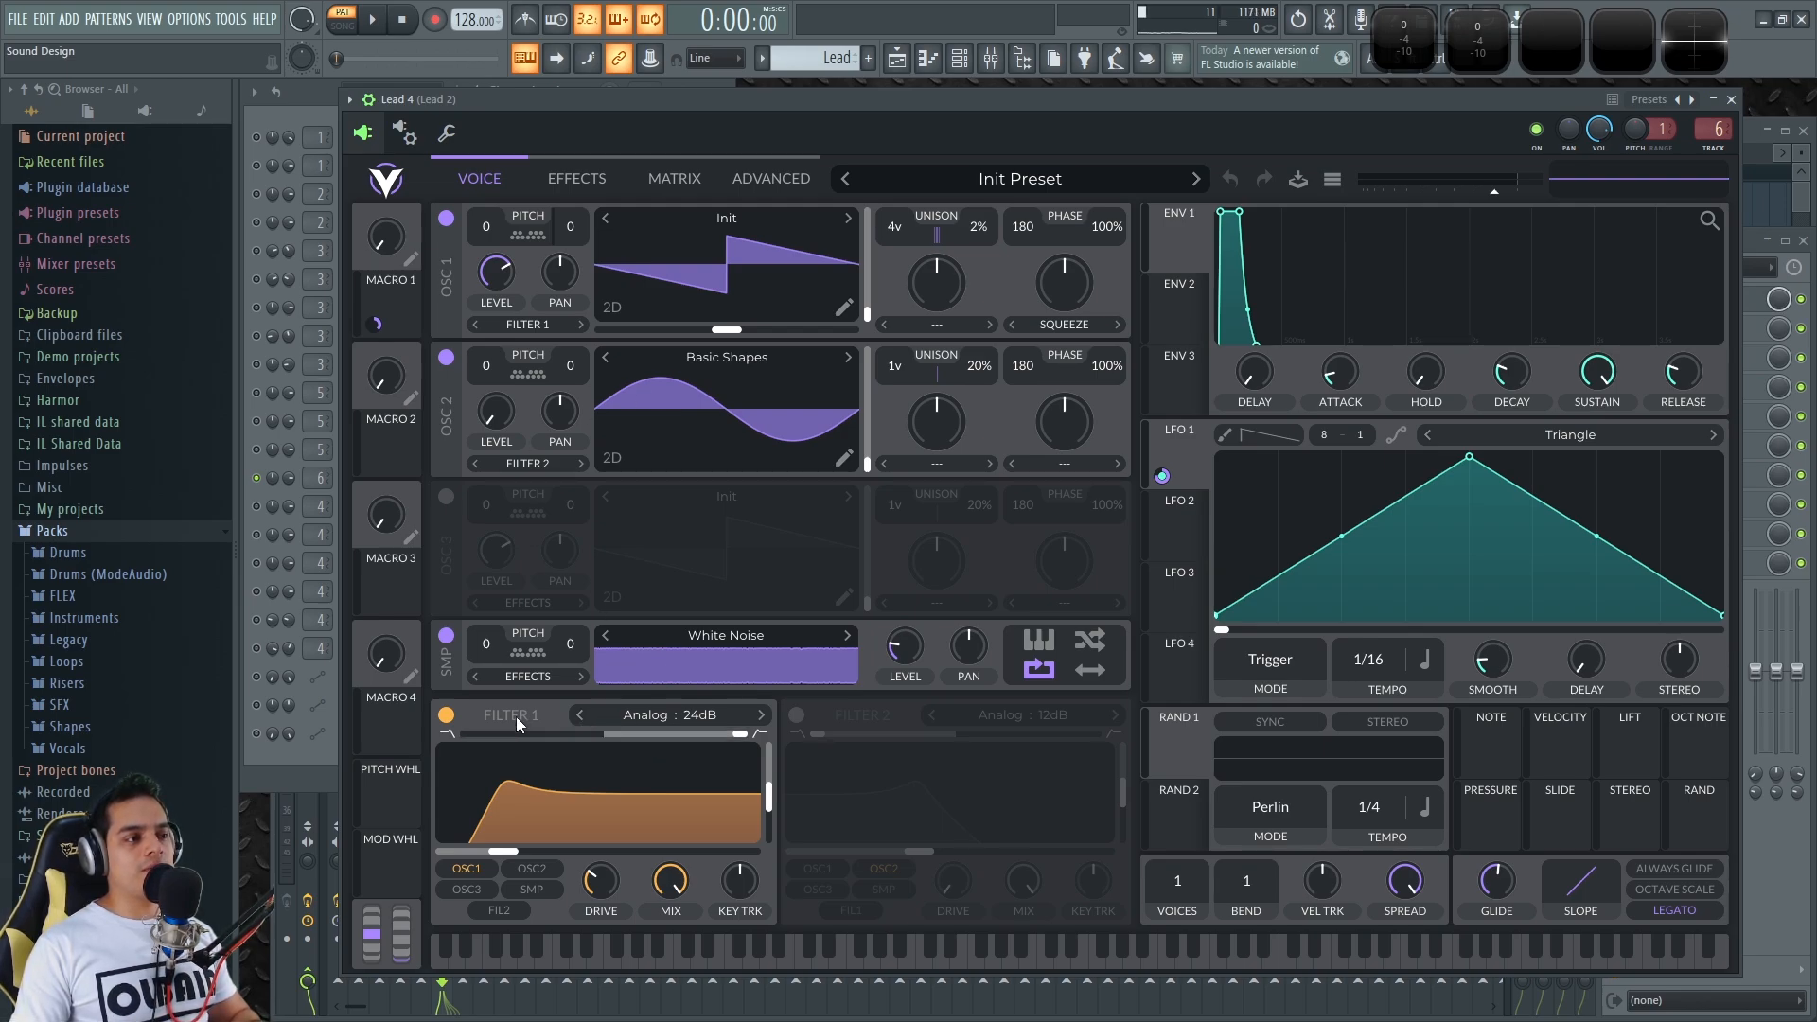
pyautogui.press('c')
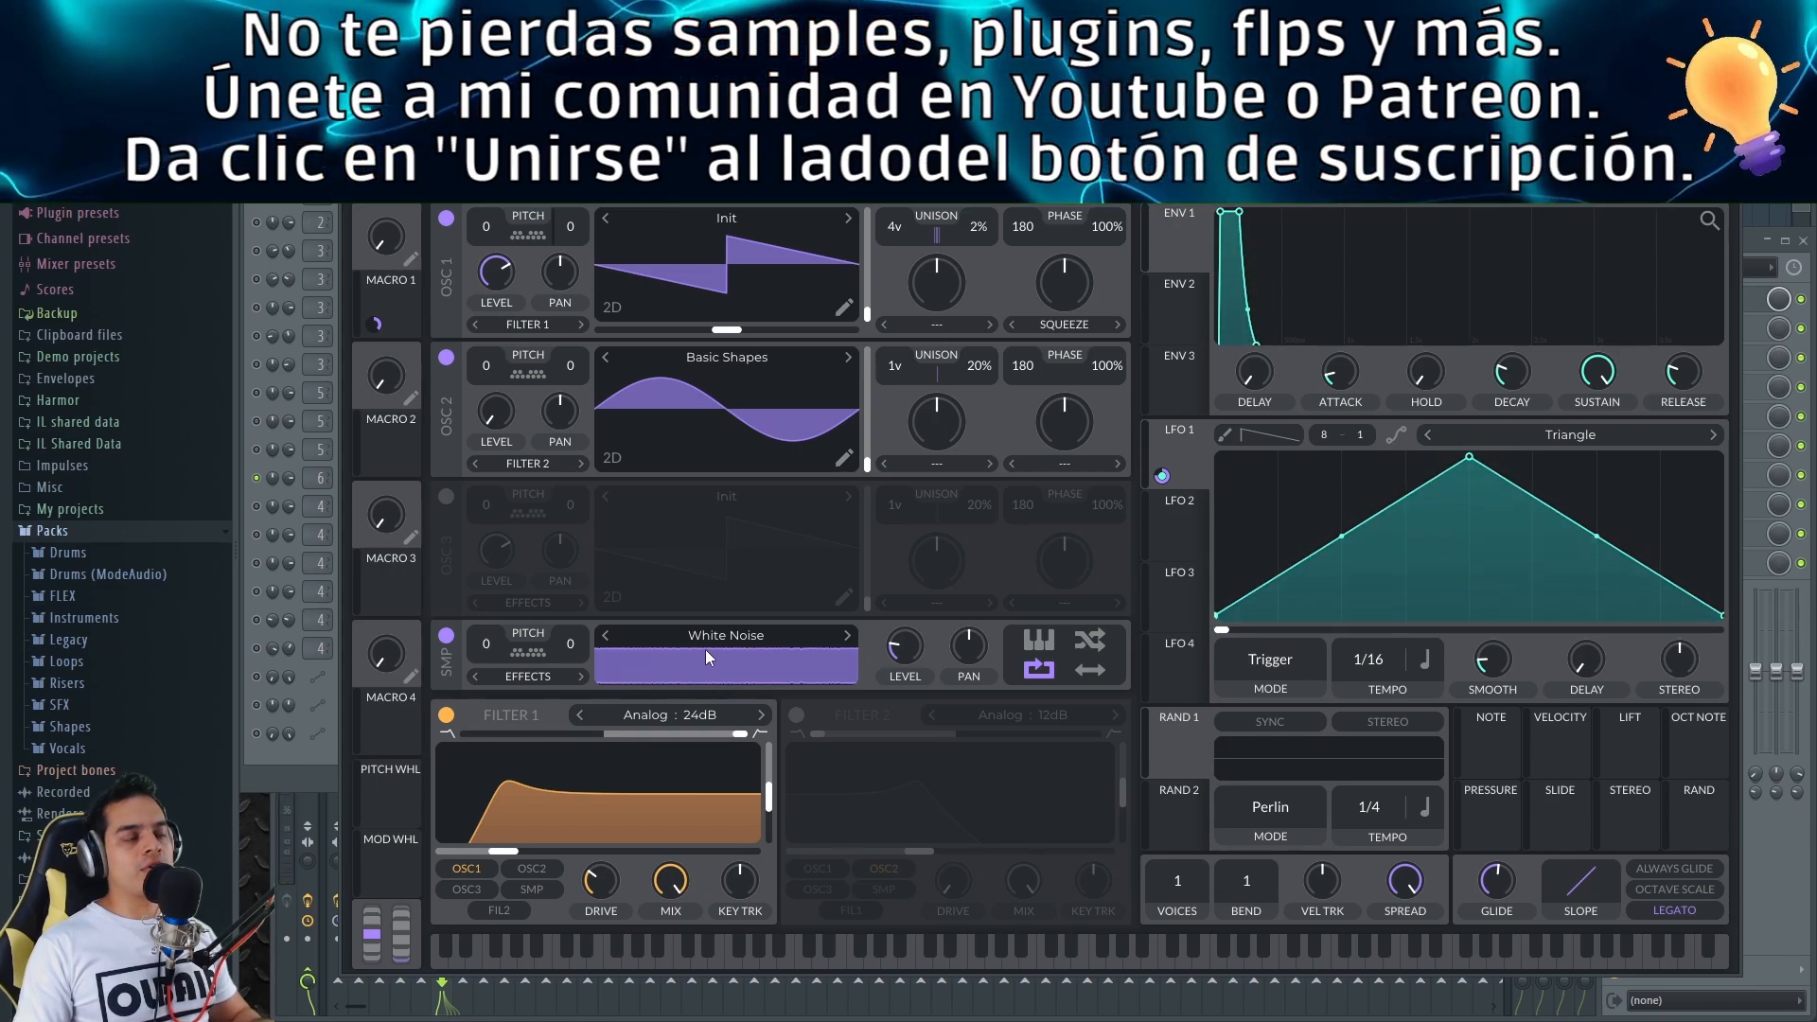
pyautogui.click(611, 180)
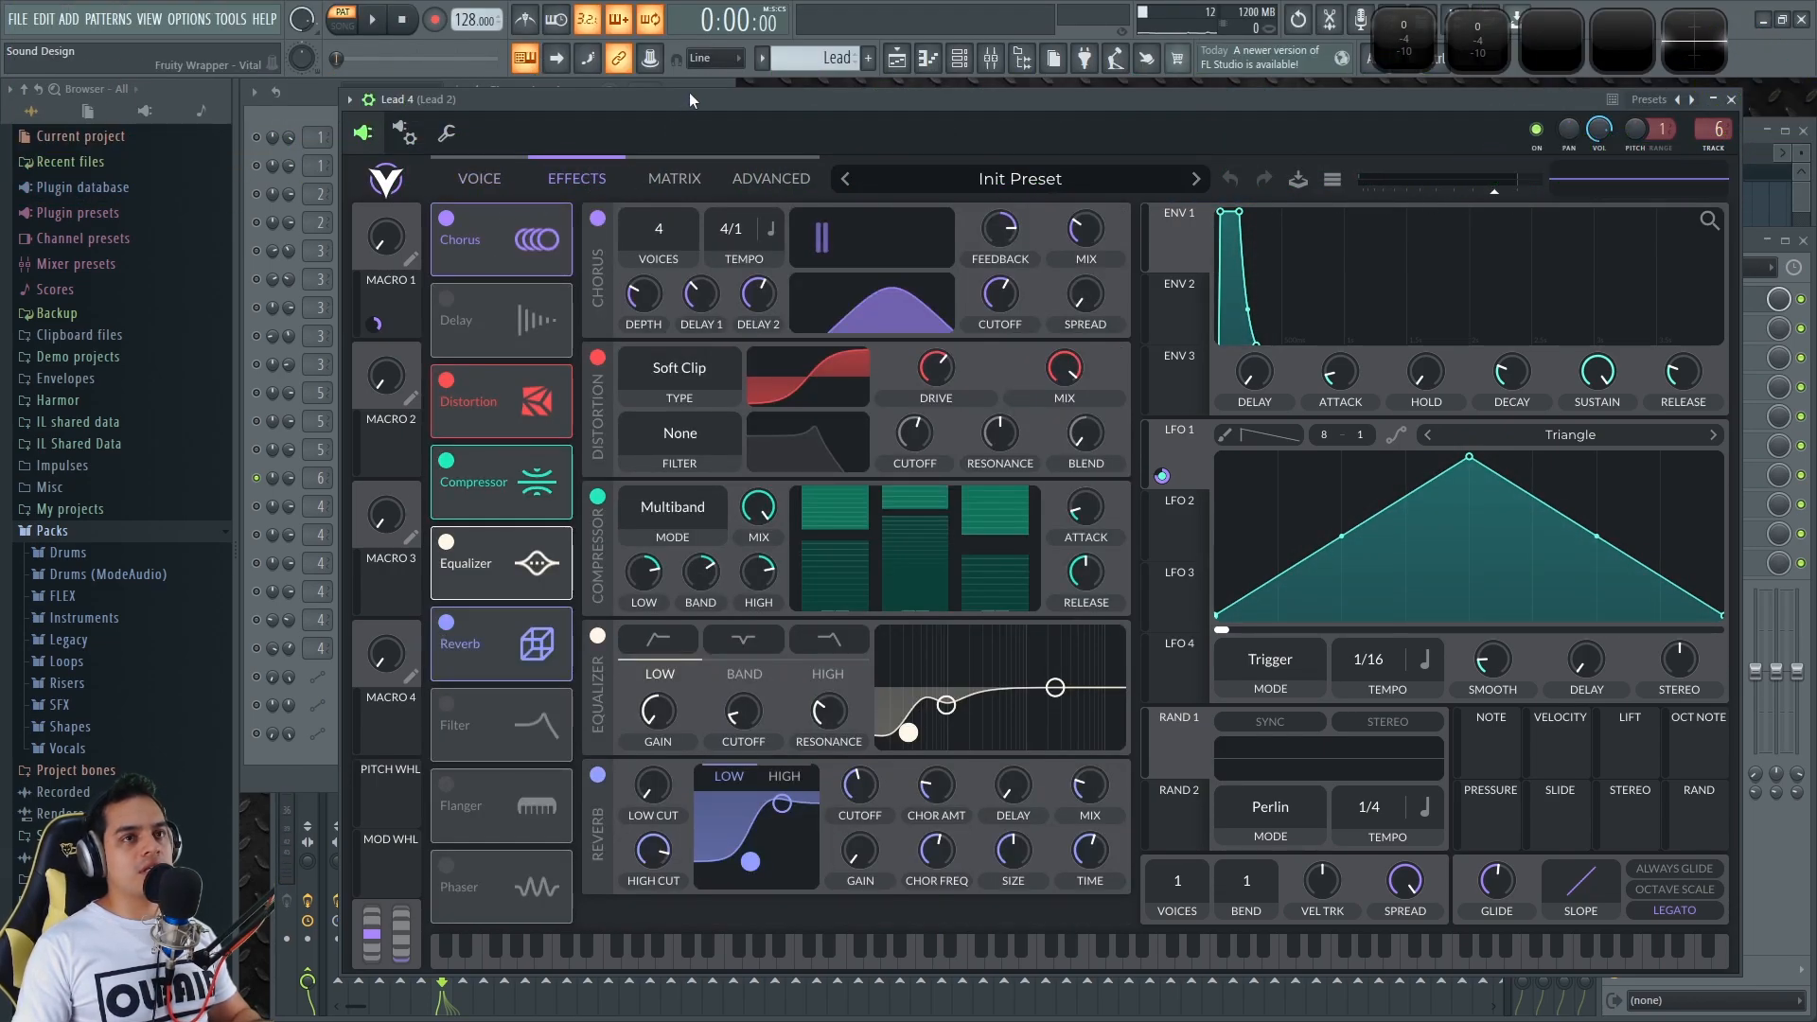
# Turn off Vital's reverb, equalizer, compressor, distortion and chorus, then re-enable chorus
pyautogui.moveTo(689, 93); pyautogui.dragTo(678, 110)
pyautogui.moveTo(1537, 116)
pyautogui.mouseDown()
pyautogui.moveTo(1377, 545)
pyautogui.moveTo(1433, 460)
pyautogui.moveTo(1467, 99)
pyautogui.moveTo(1517, 102)
pyautogui.mouseUp()
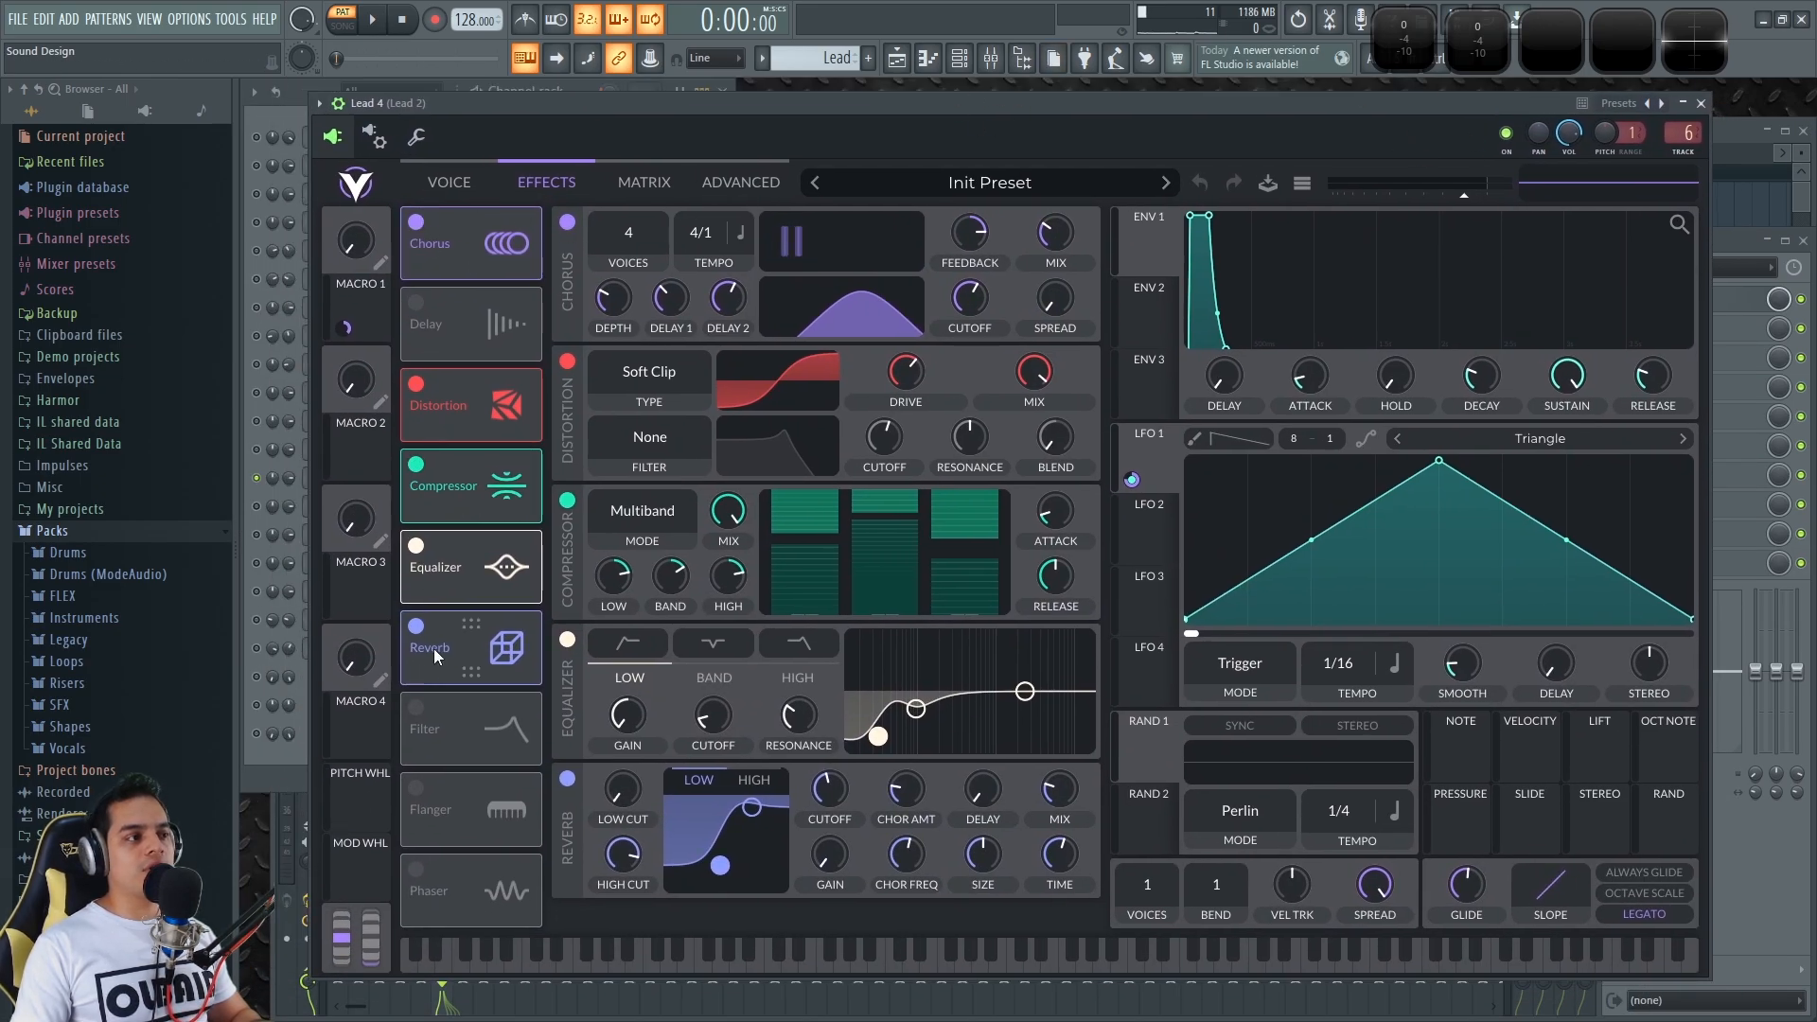
pyautogui.click(568, 778)
pyautogui.click(567, 640)
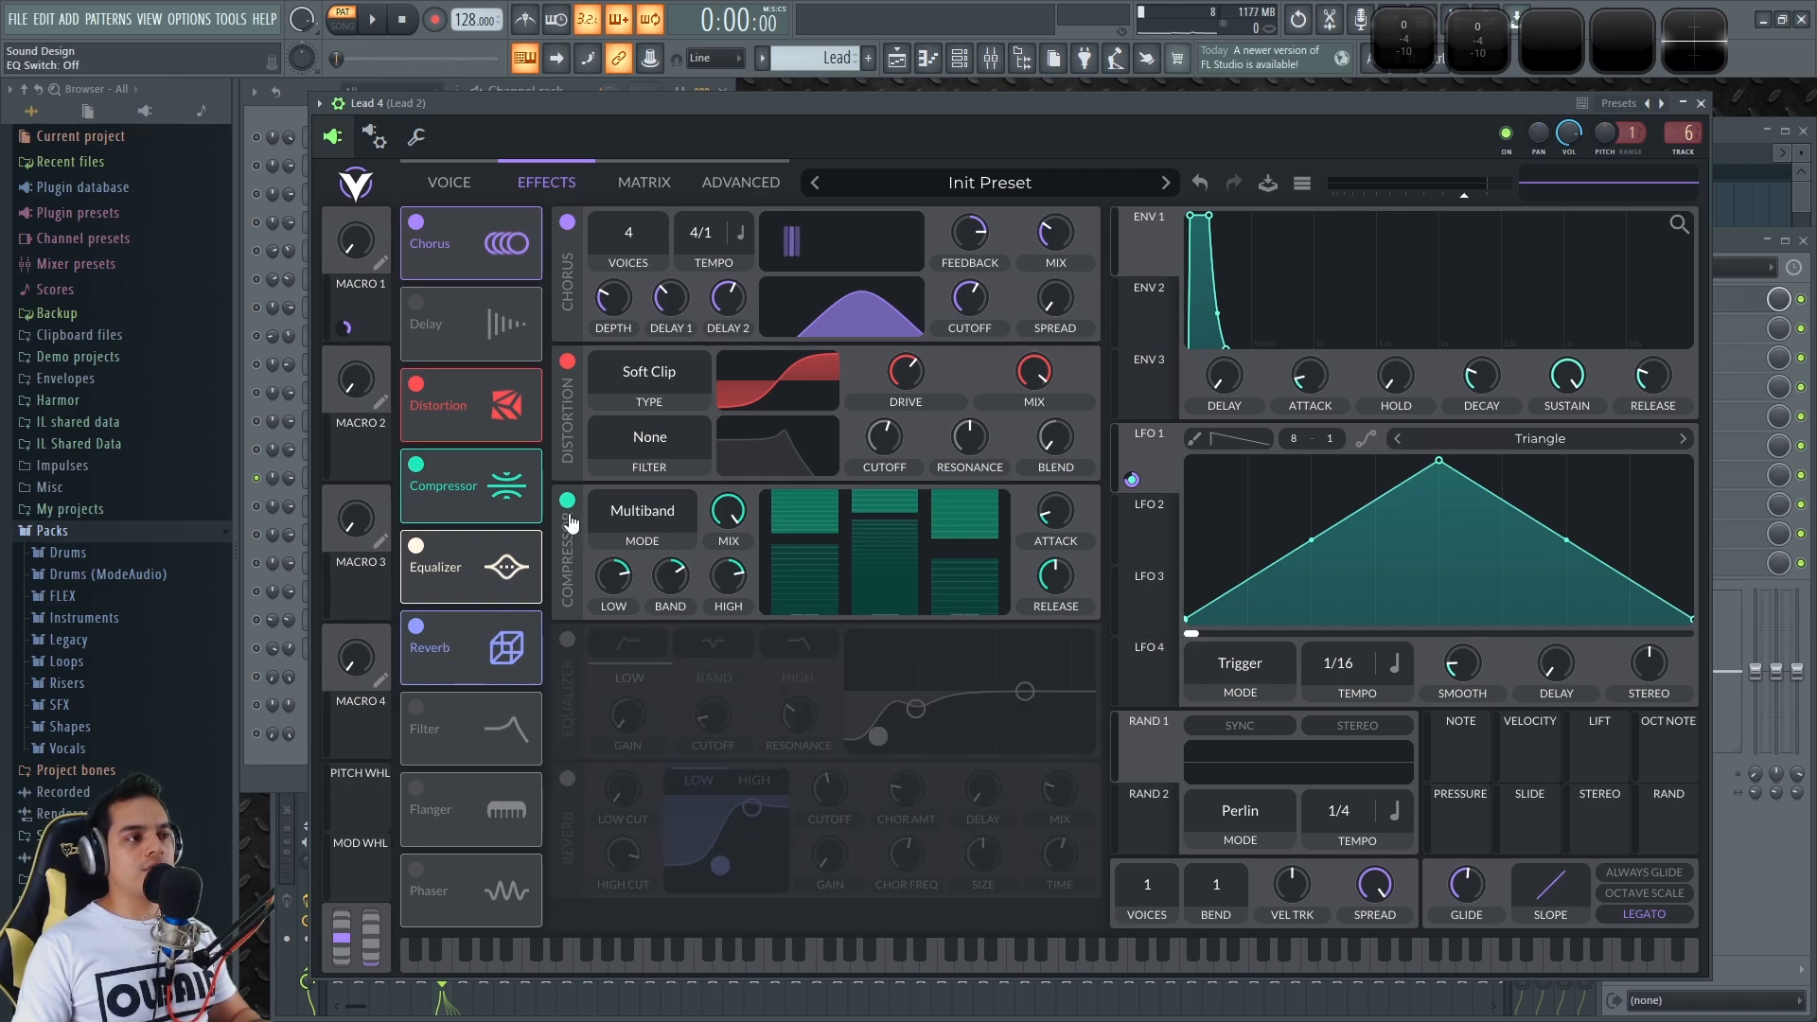
pyautogui.click(567, 501)
pyautogui.click(567, 362)
pyautogui.click(567, 223)
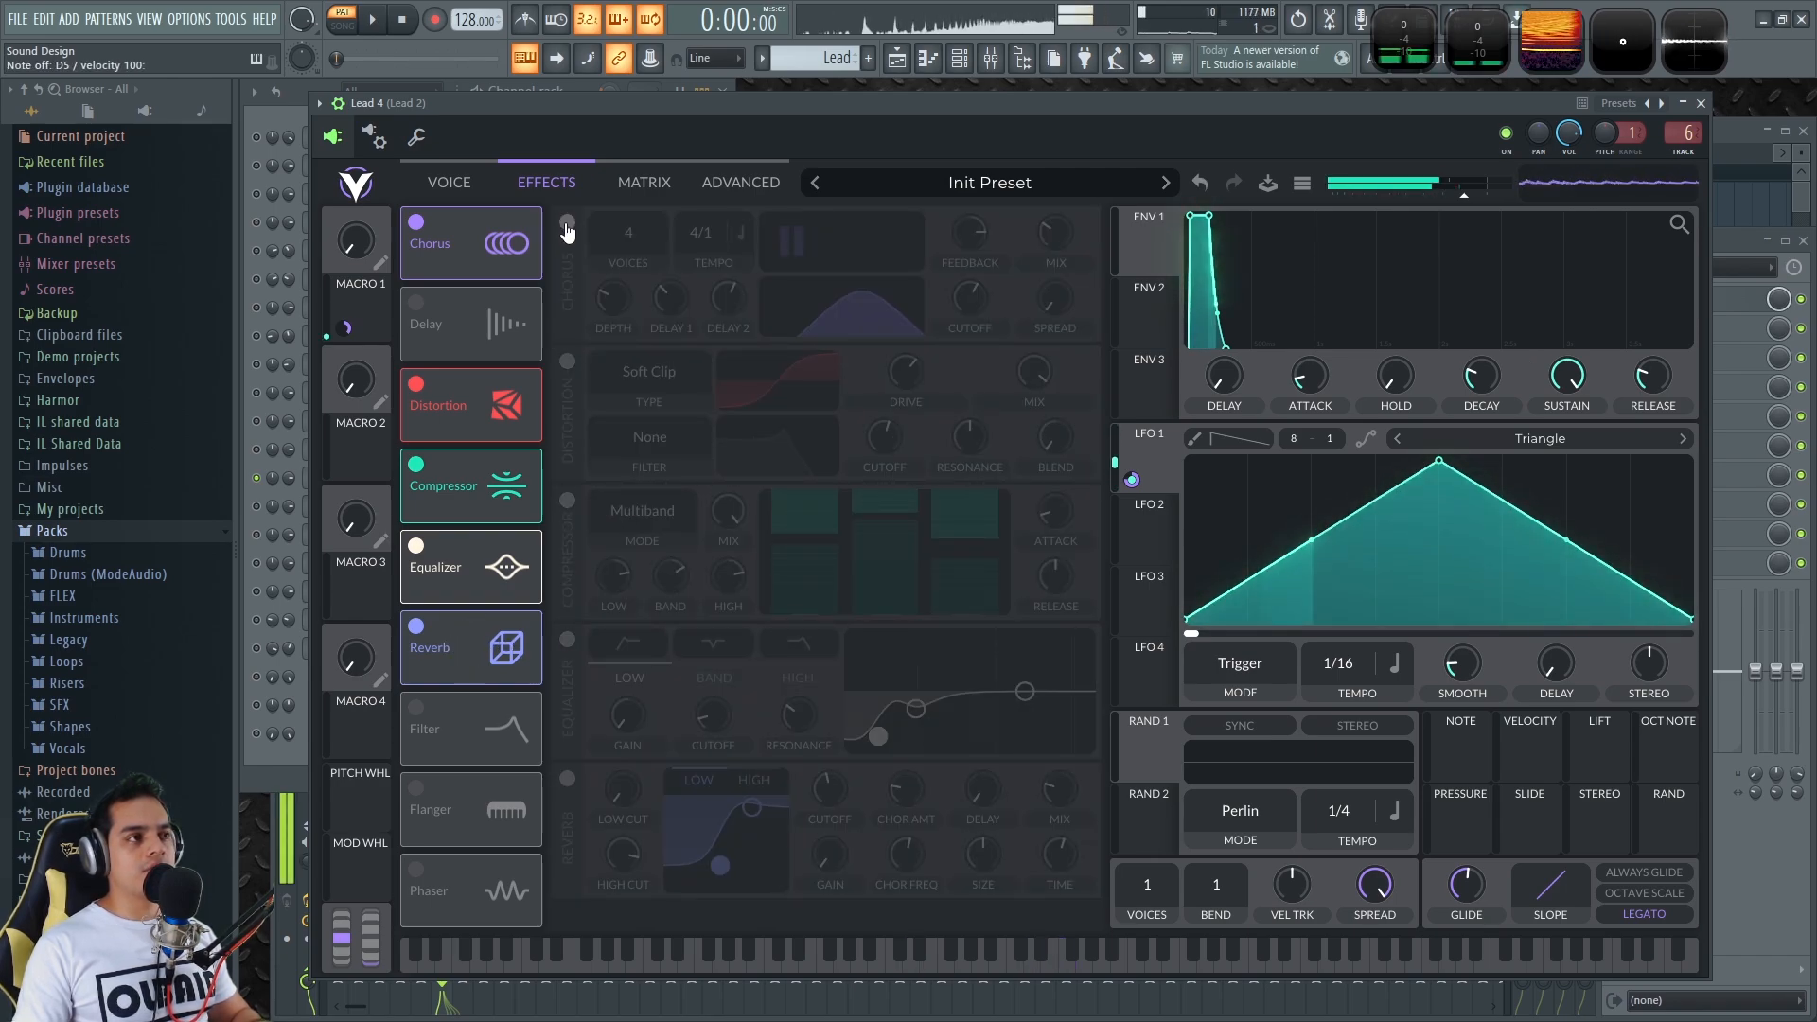
pyautogui.click(567, 224)
# Re-enable distortion, compressor, equalizer and reverb in Vital, close it and start playback
pyautogui.click(461, 181)
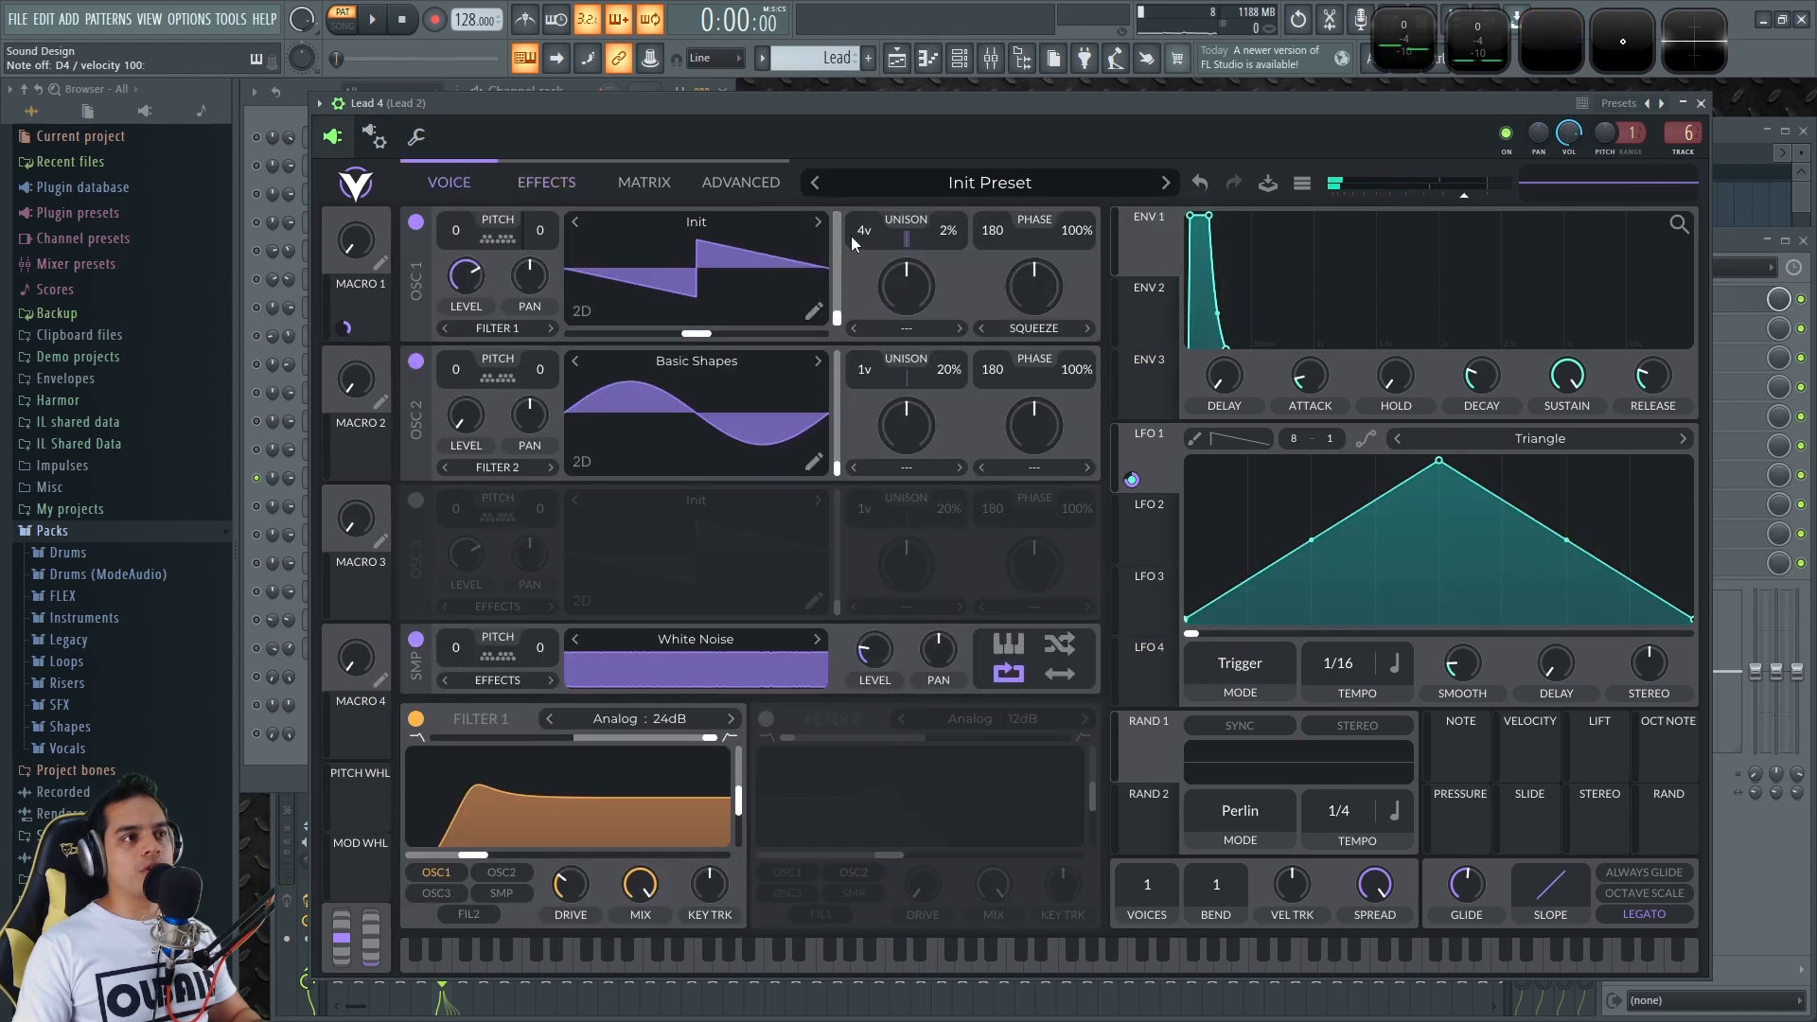
pyautogui.click(554, 184)
pyautogui.click(567, 361)
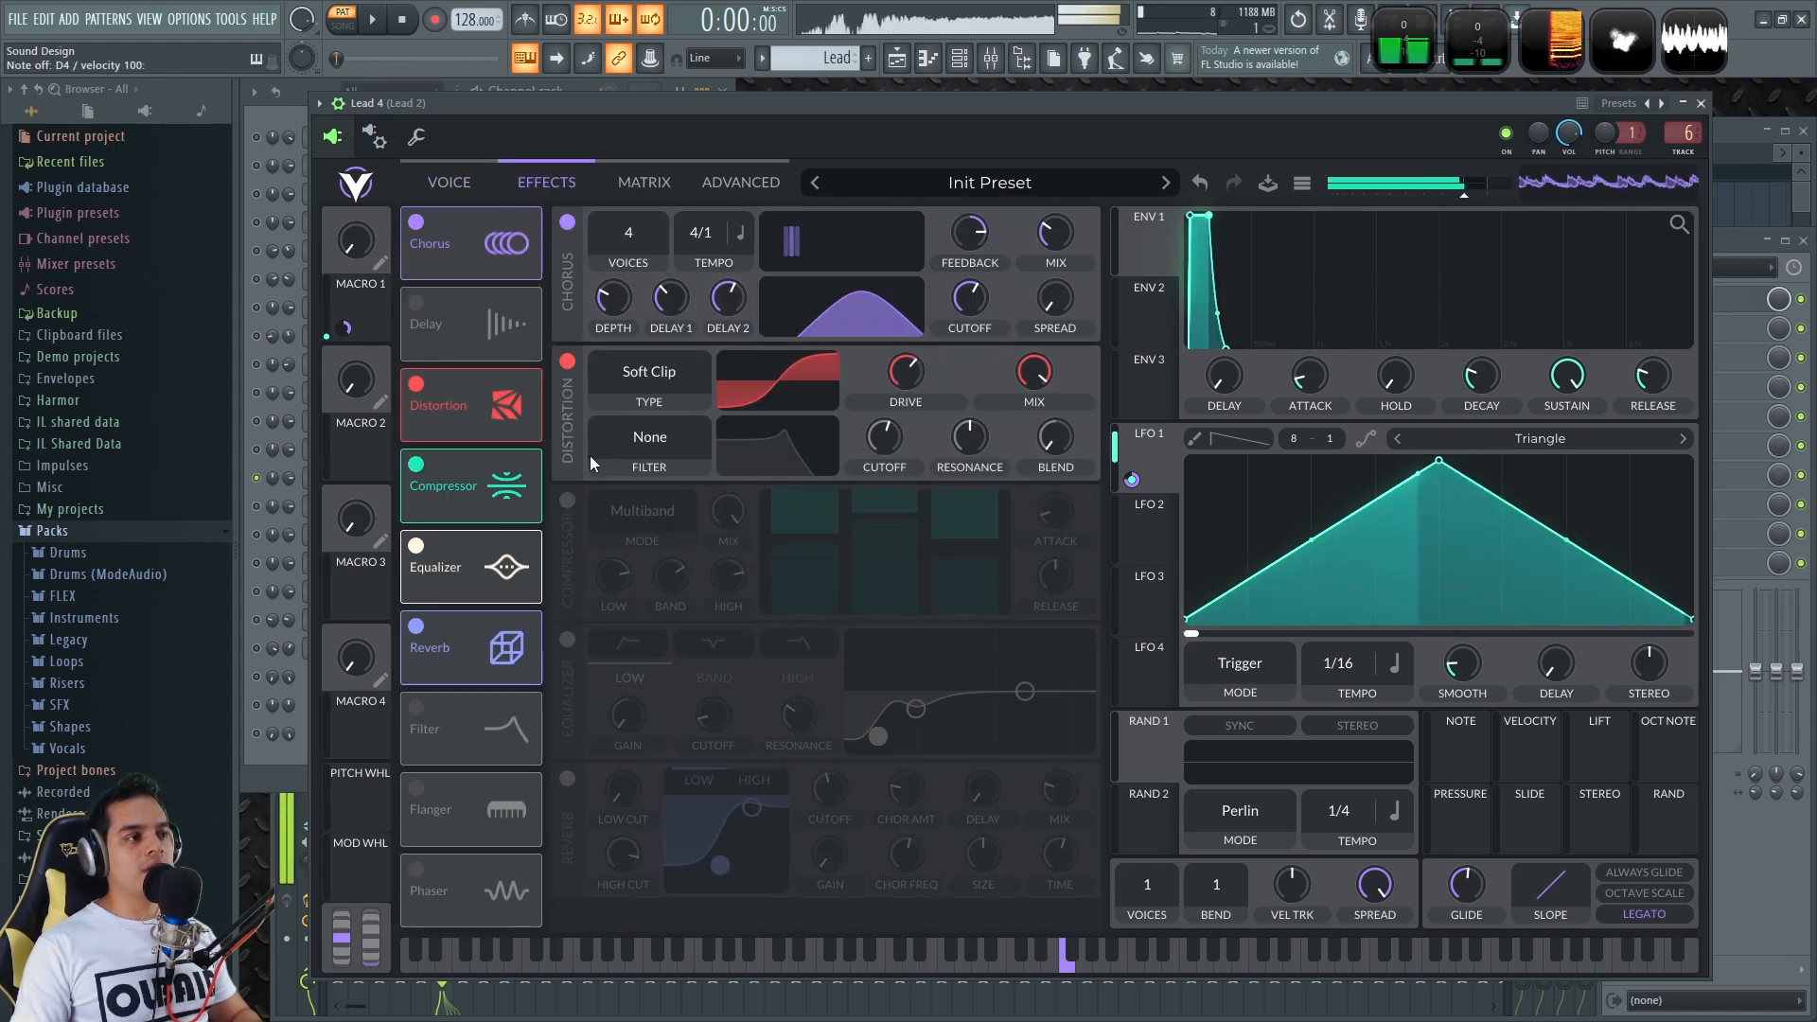
pyautogui.click(567, 500)
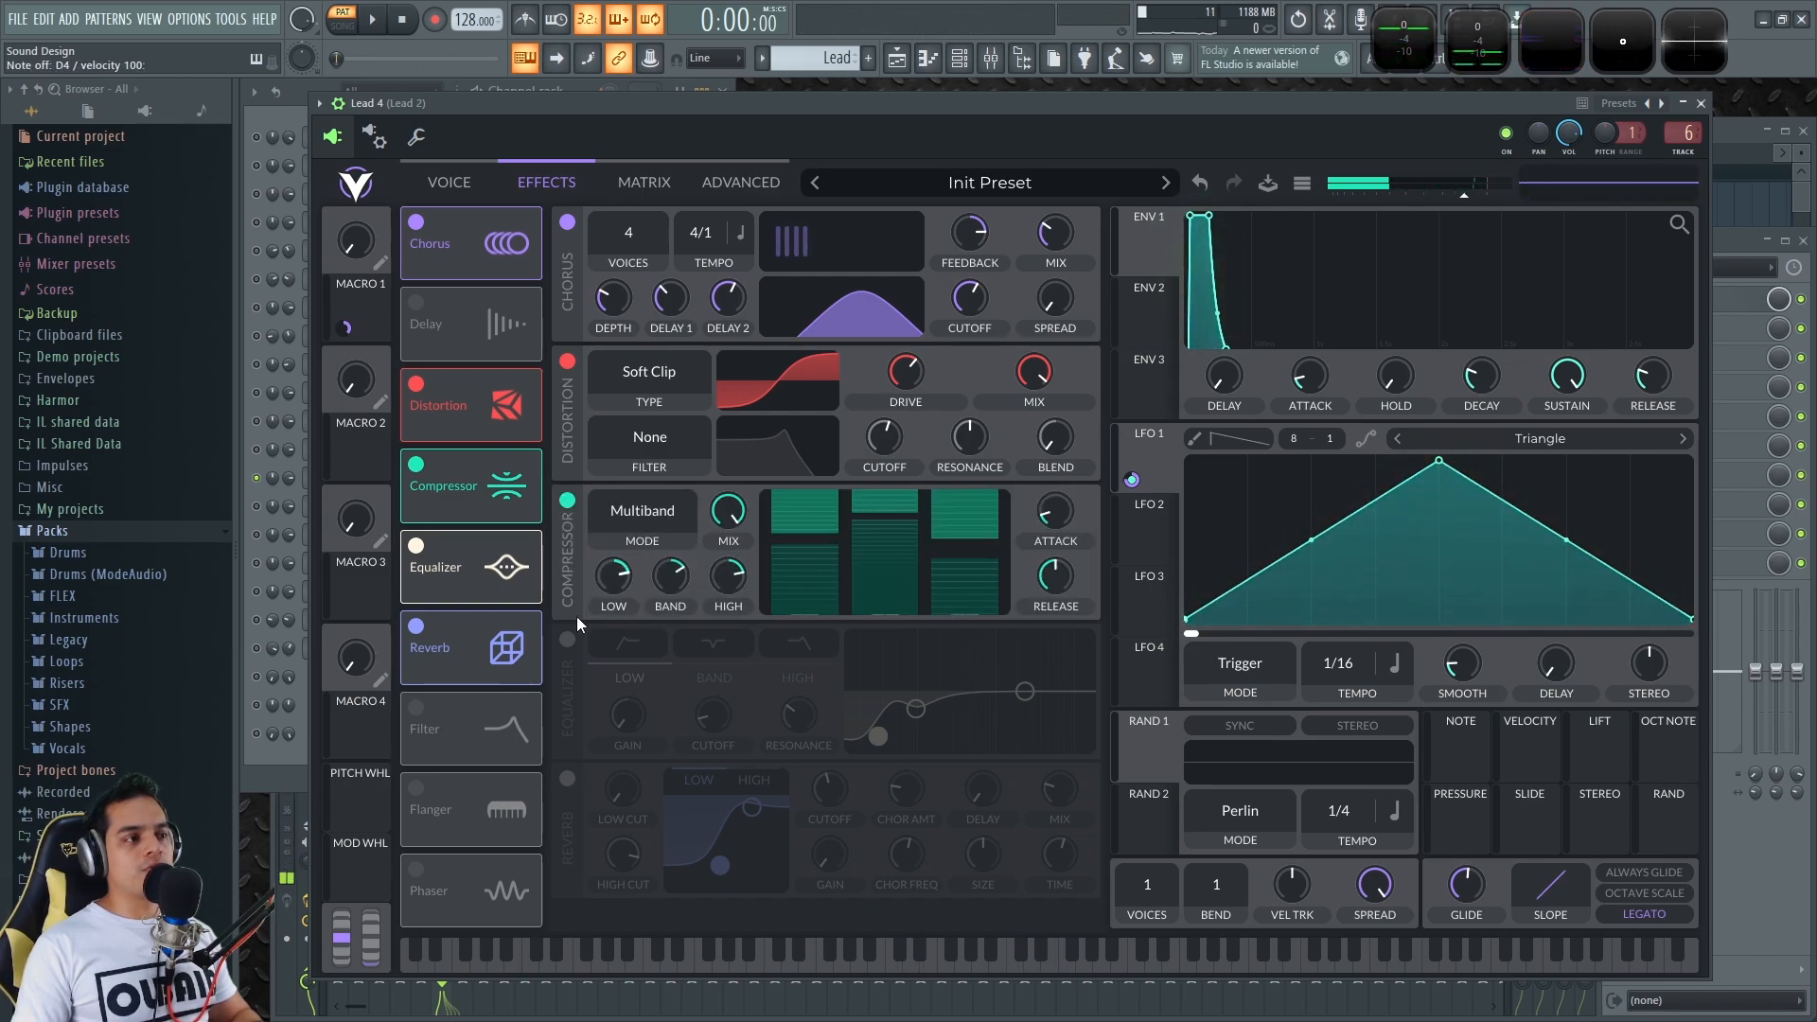
pyautogui.click(567, 640)
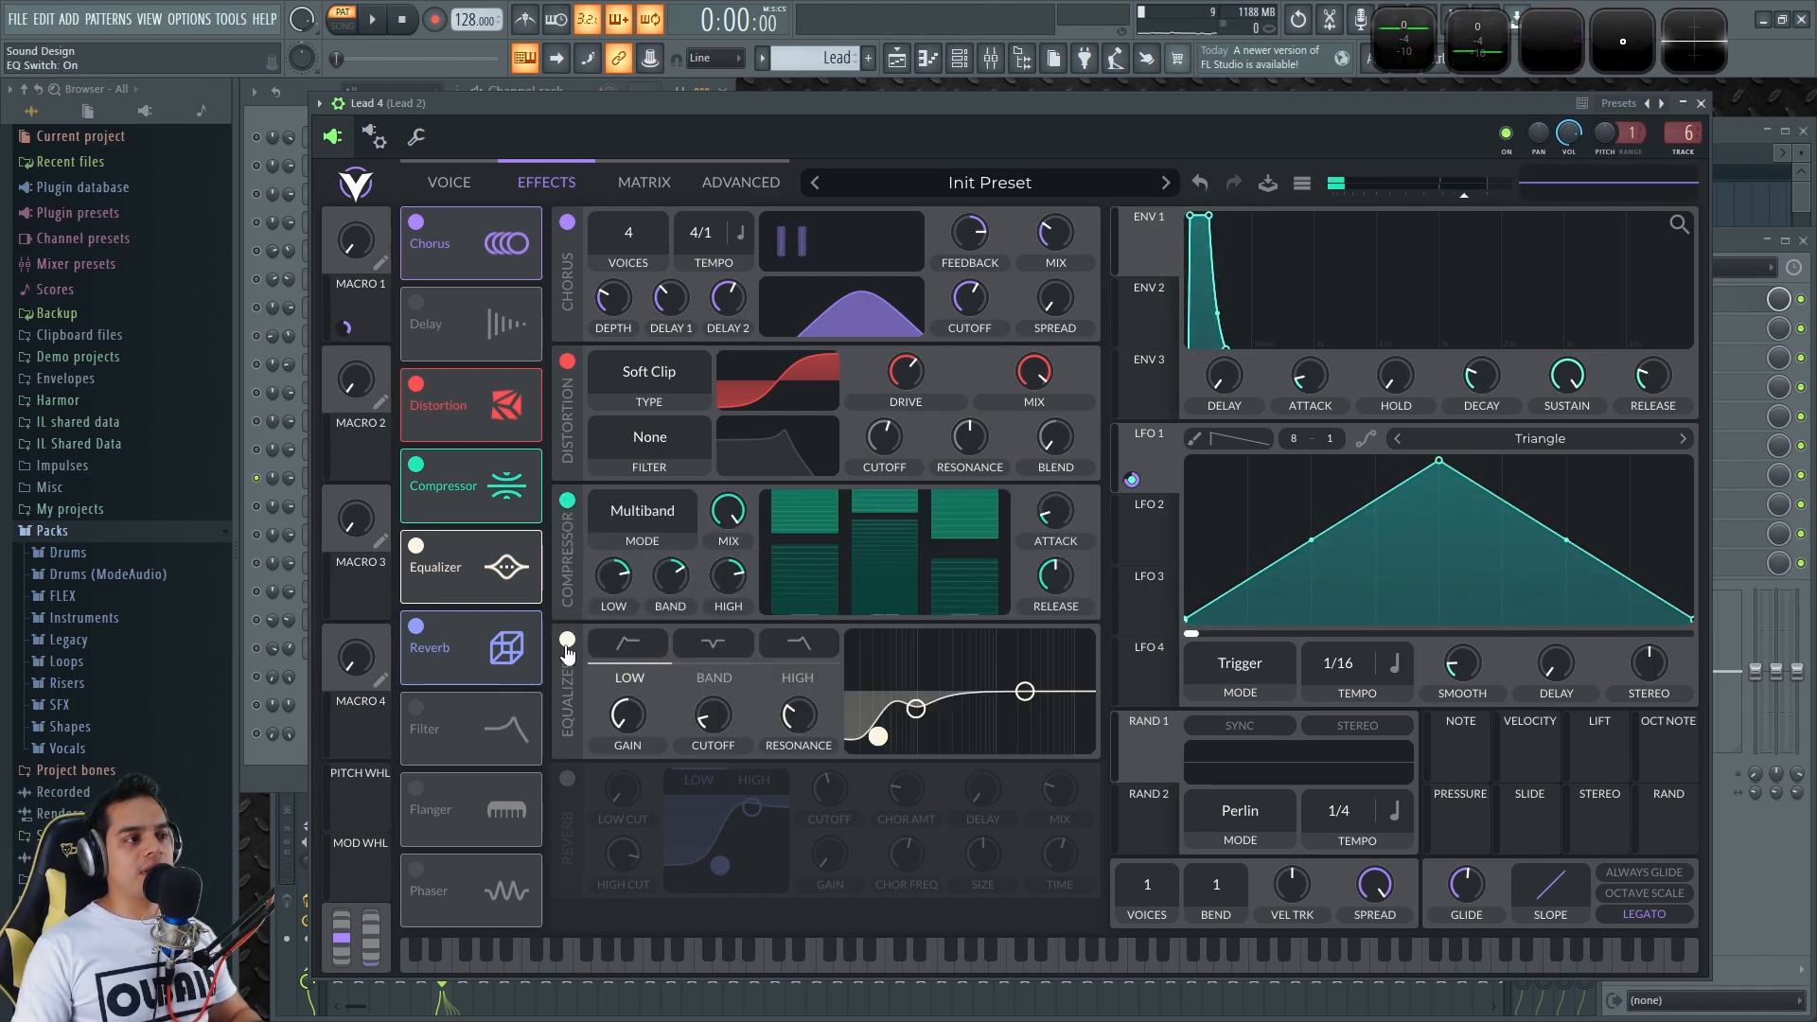
pyautogui.click(568, 779)
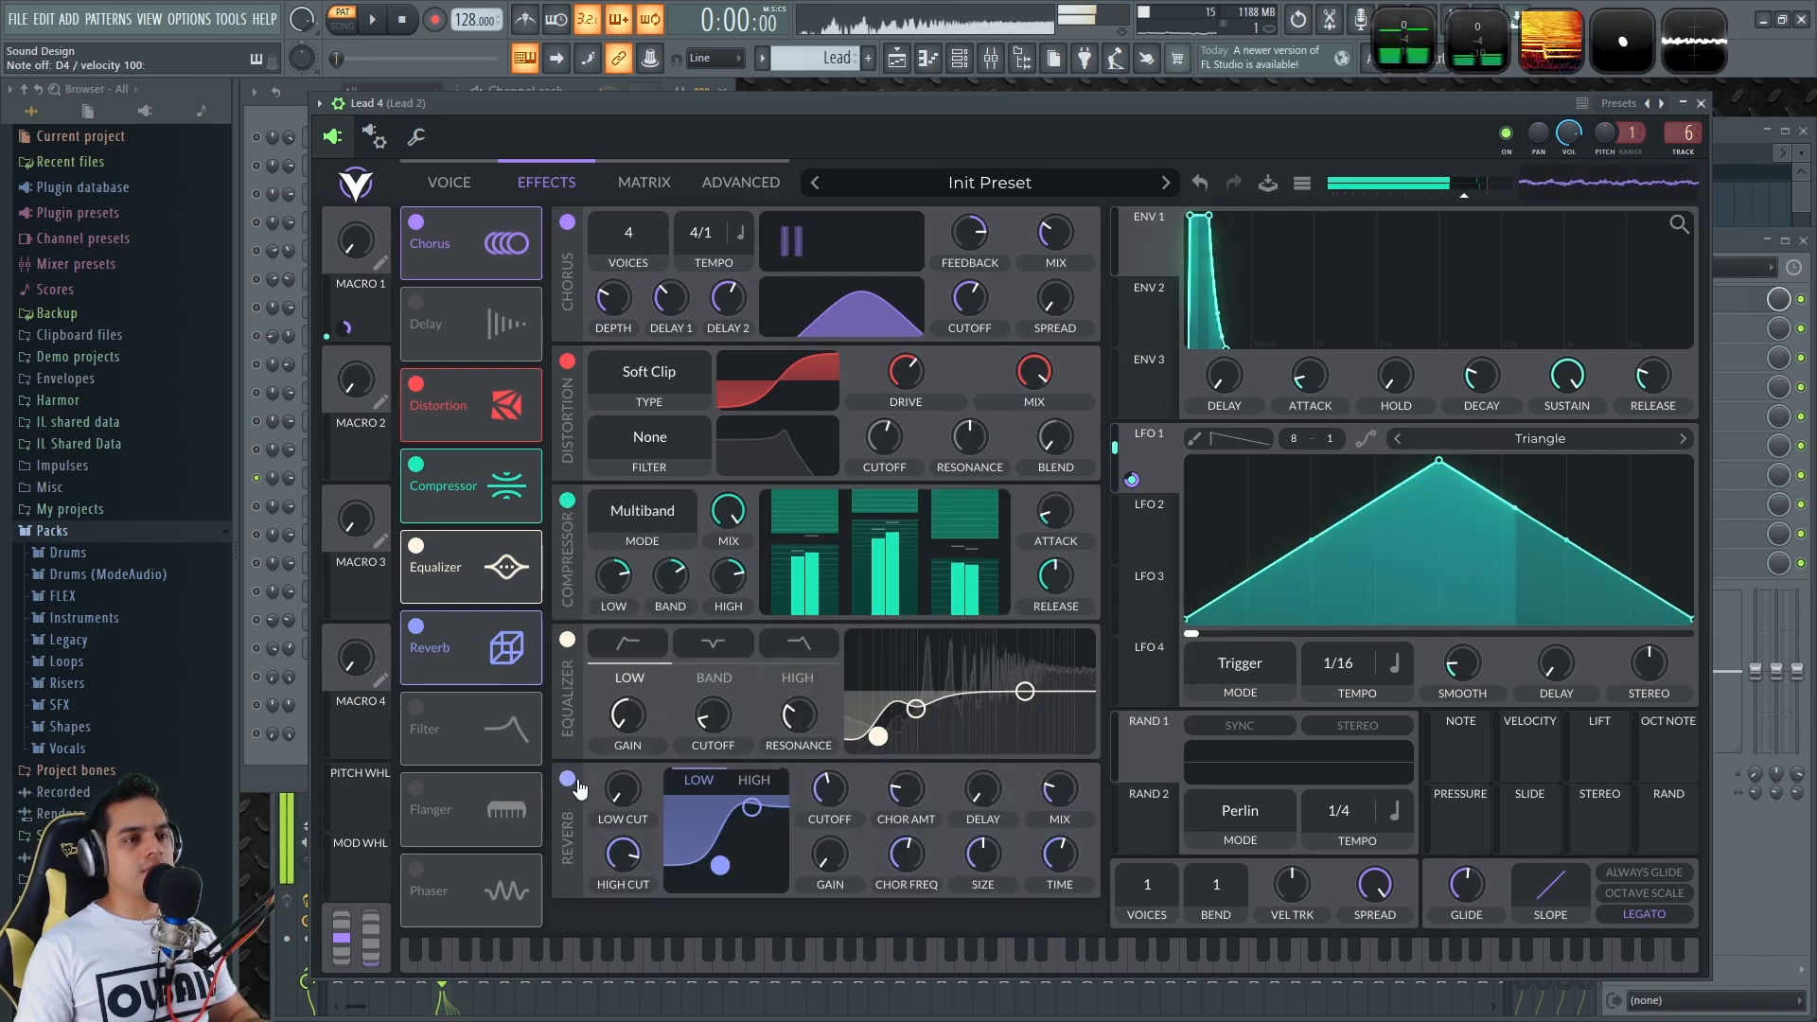
pyautogui.click(1701, 104)
pyautogui.press('space')
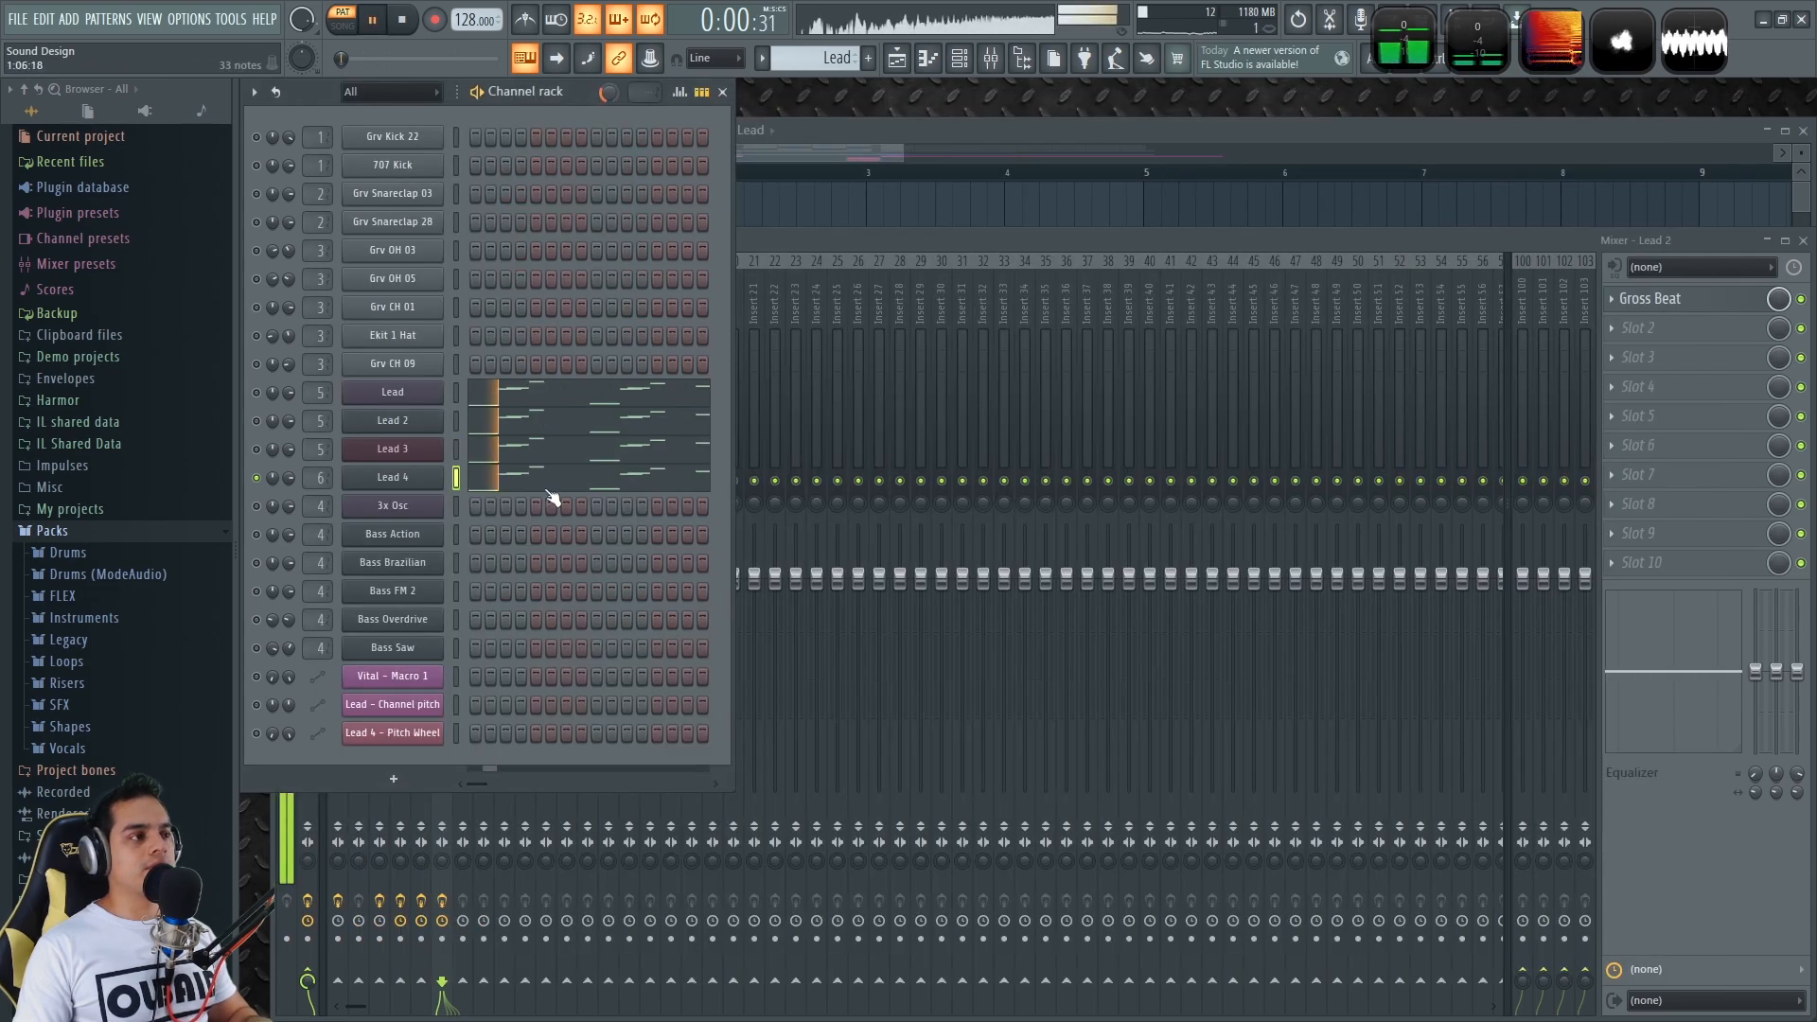
# Unmute the Lead 3 and Lead channels, then stop playback
pyautogui.click(257, 450)
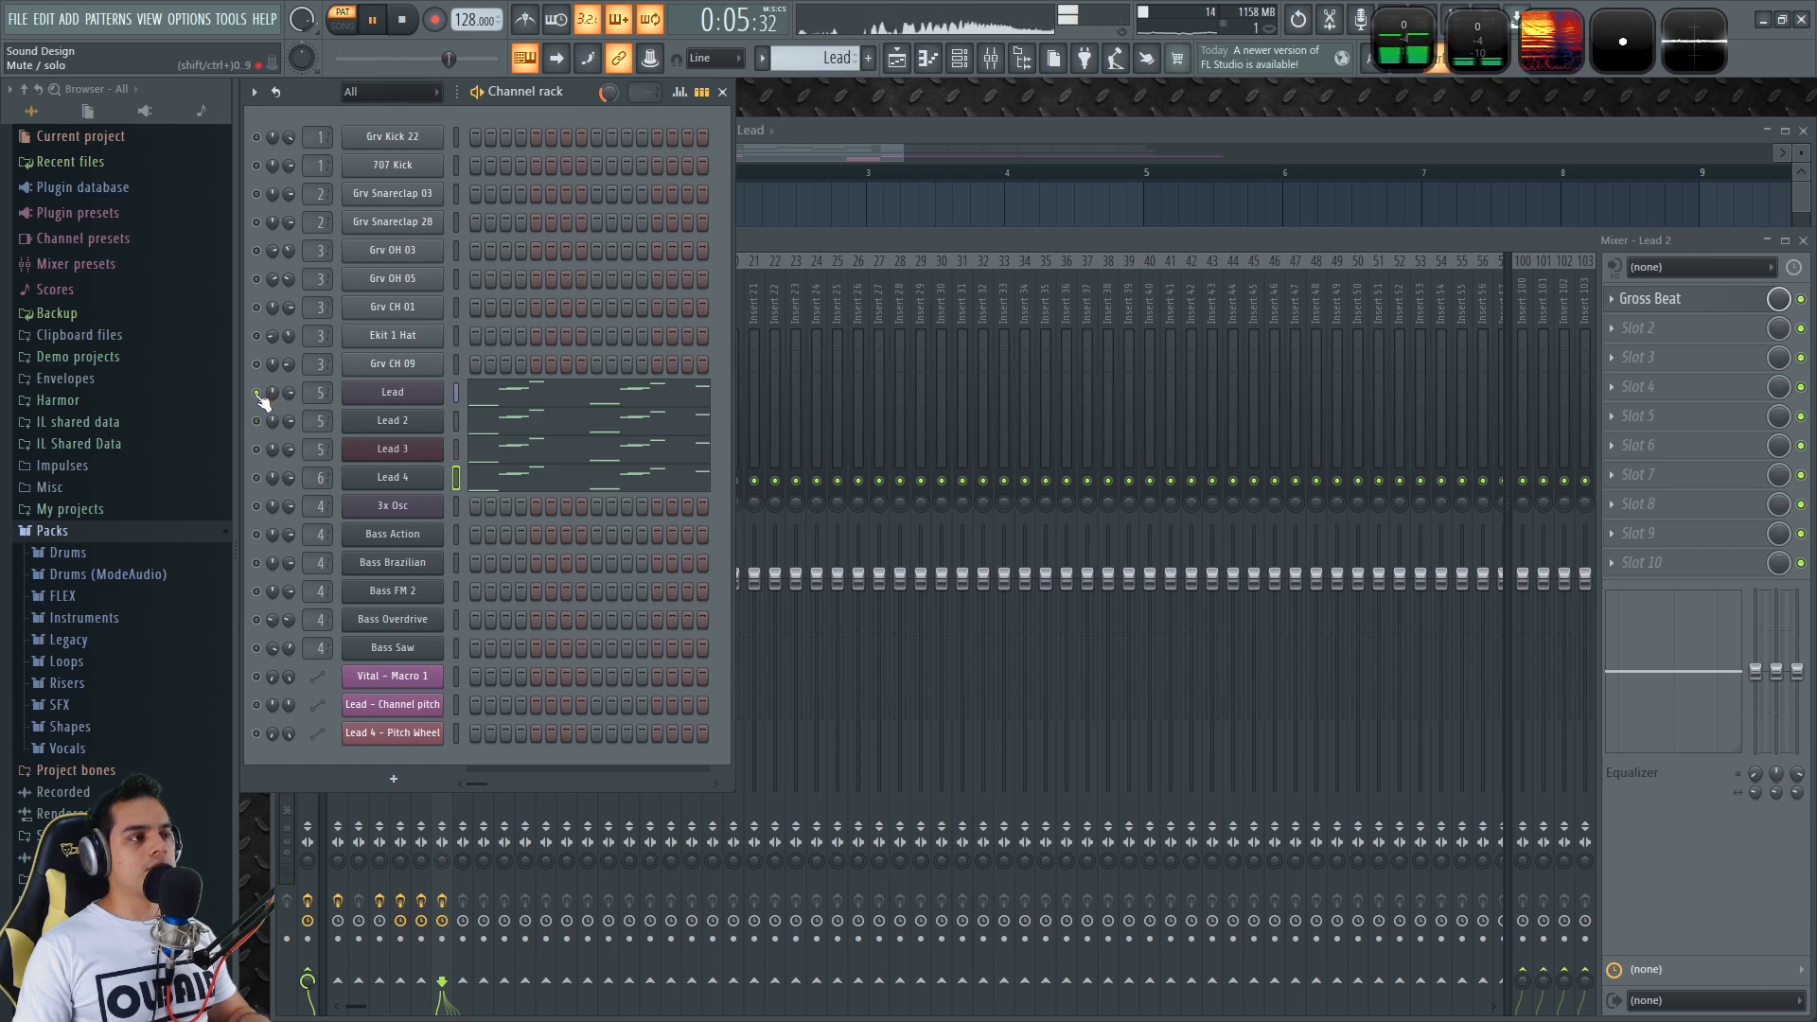
pyautogui.click(256, 392)
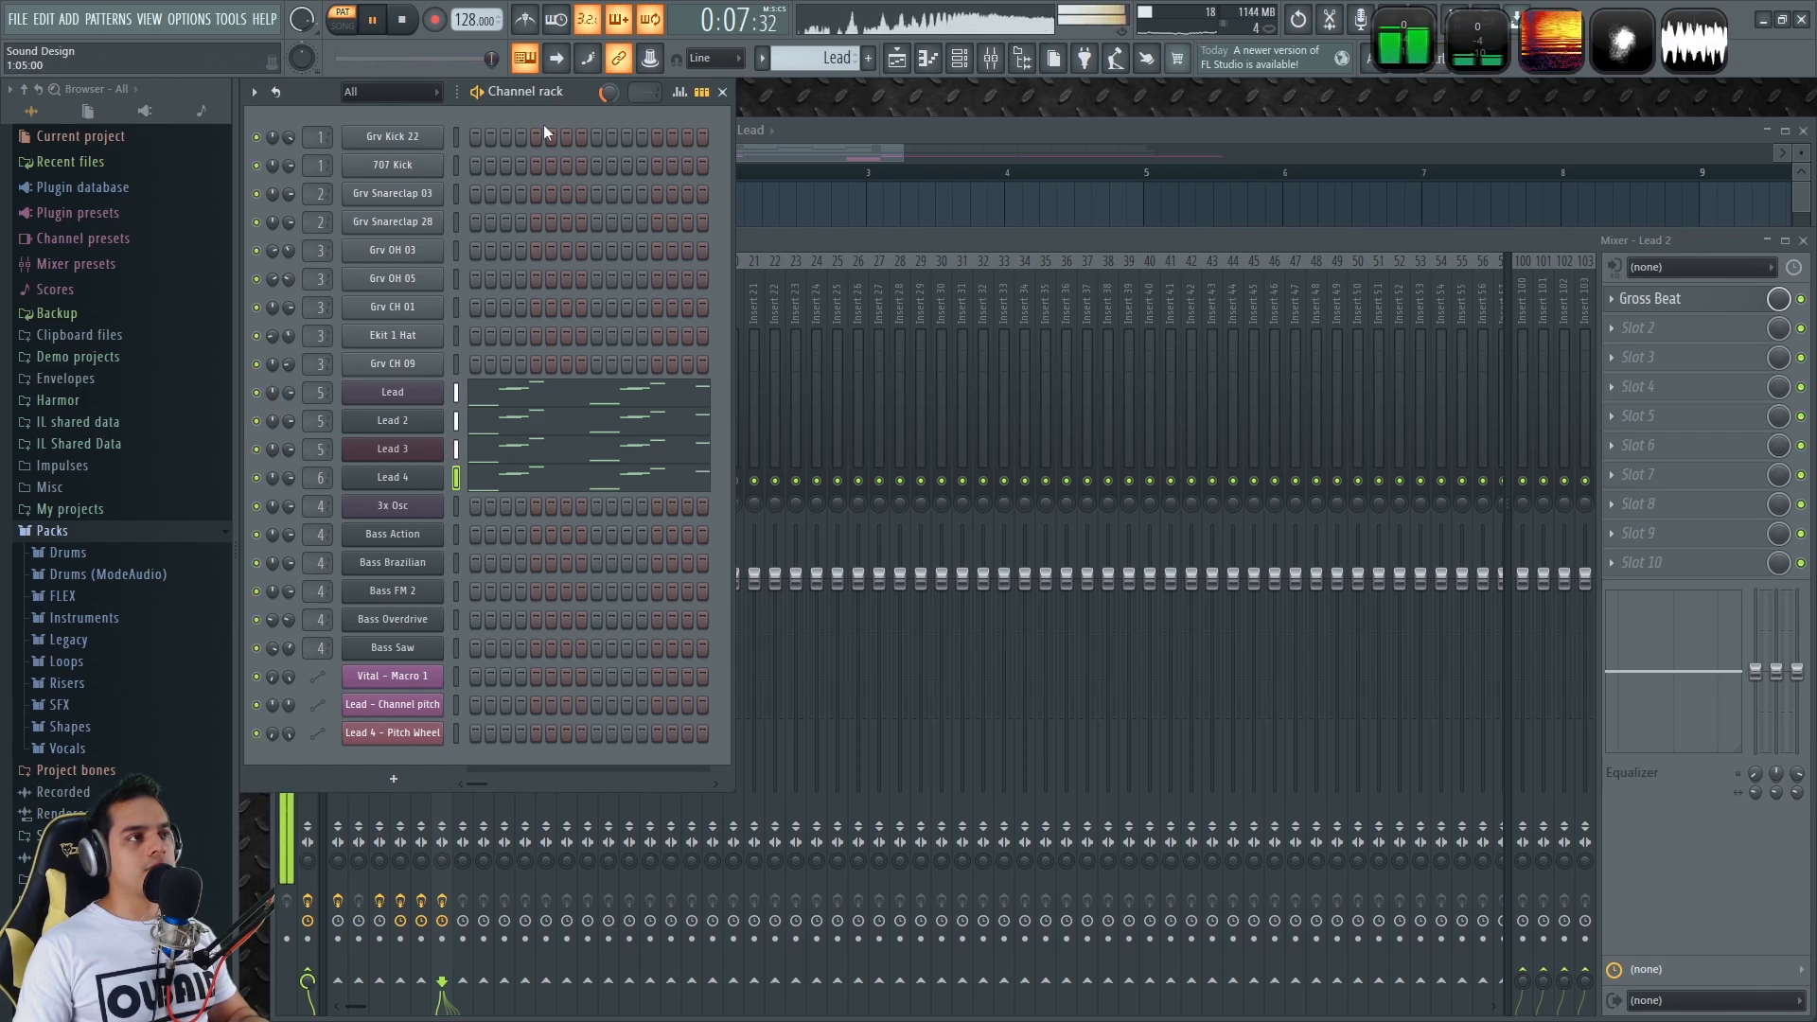
pyautogui.press('space')
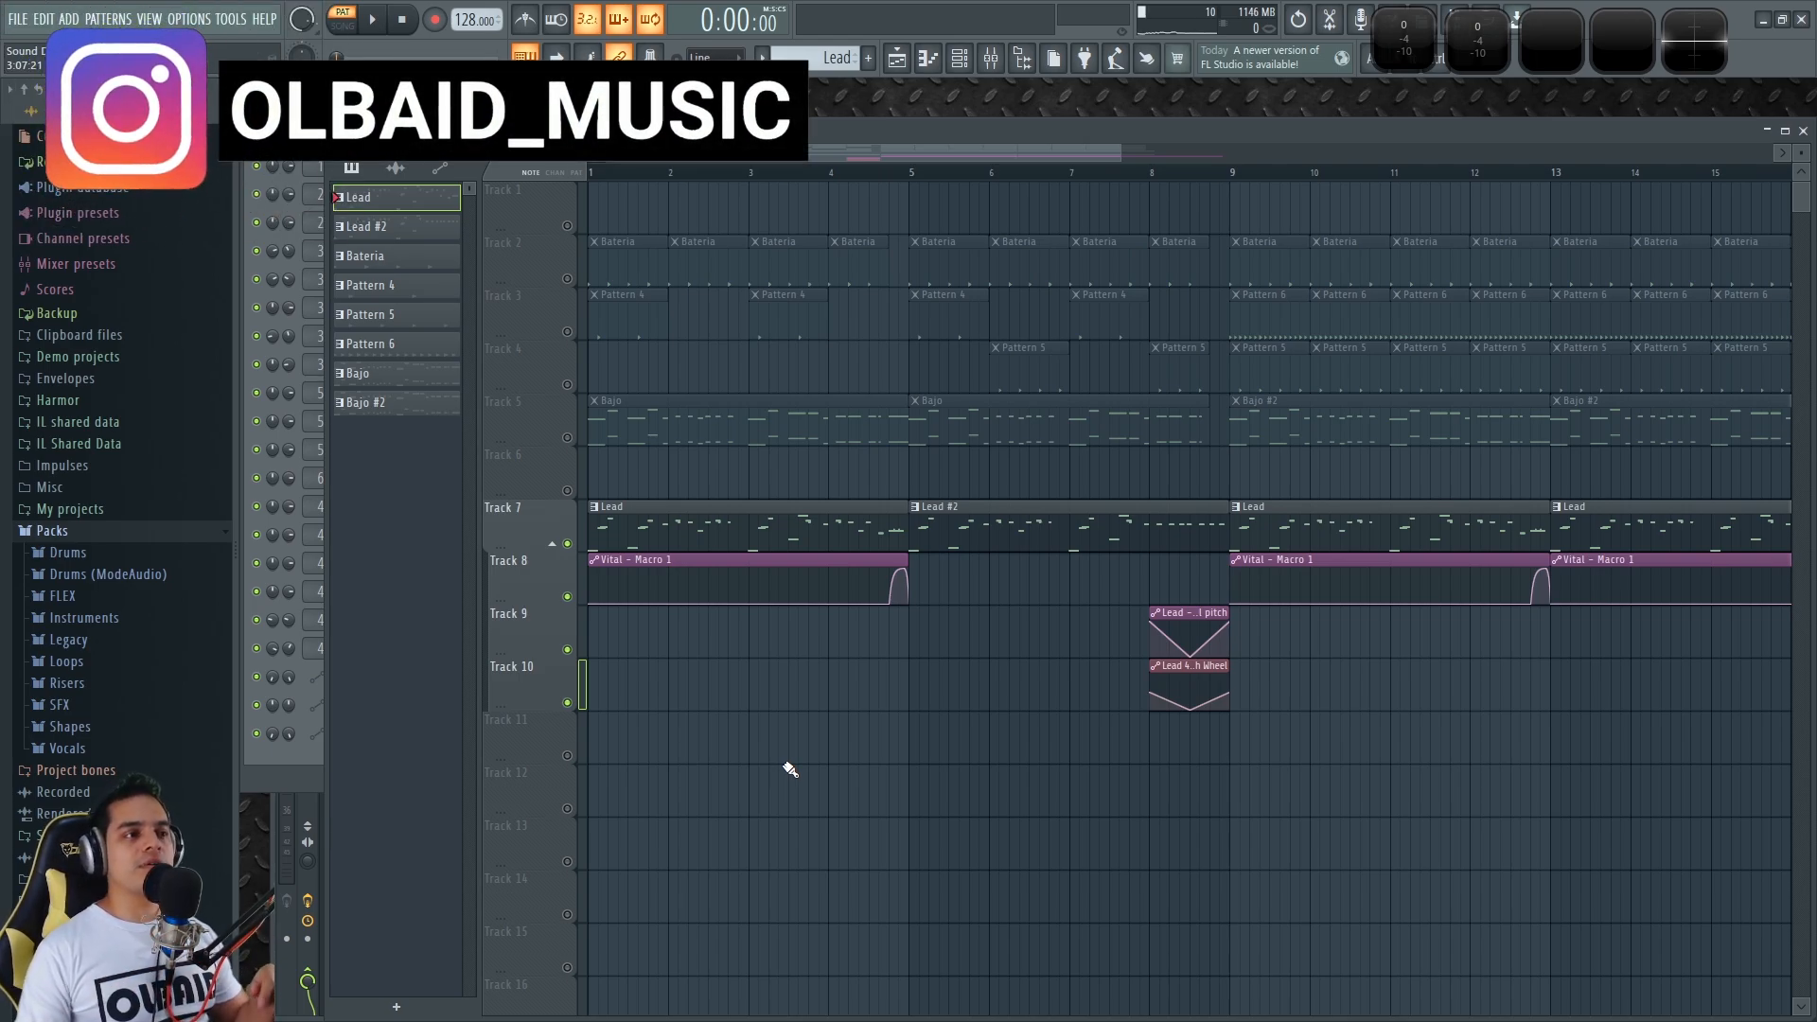
# Zoom the Playlist and play the arrangement from bar 3, then stop
pyautogui.scroll(6, 877, 757)
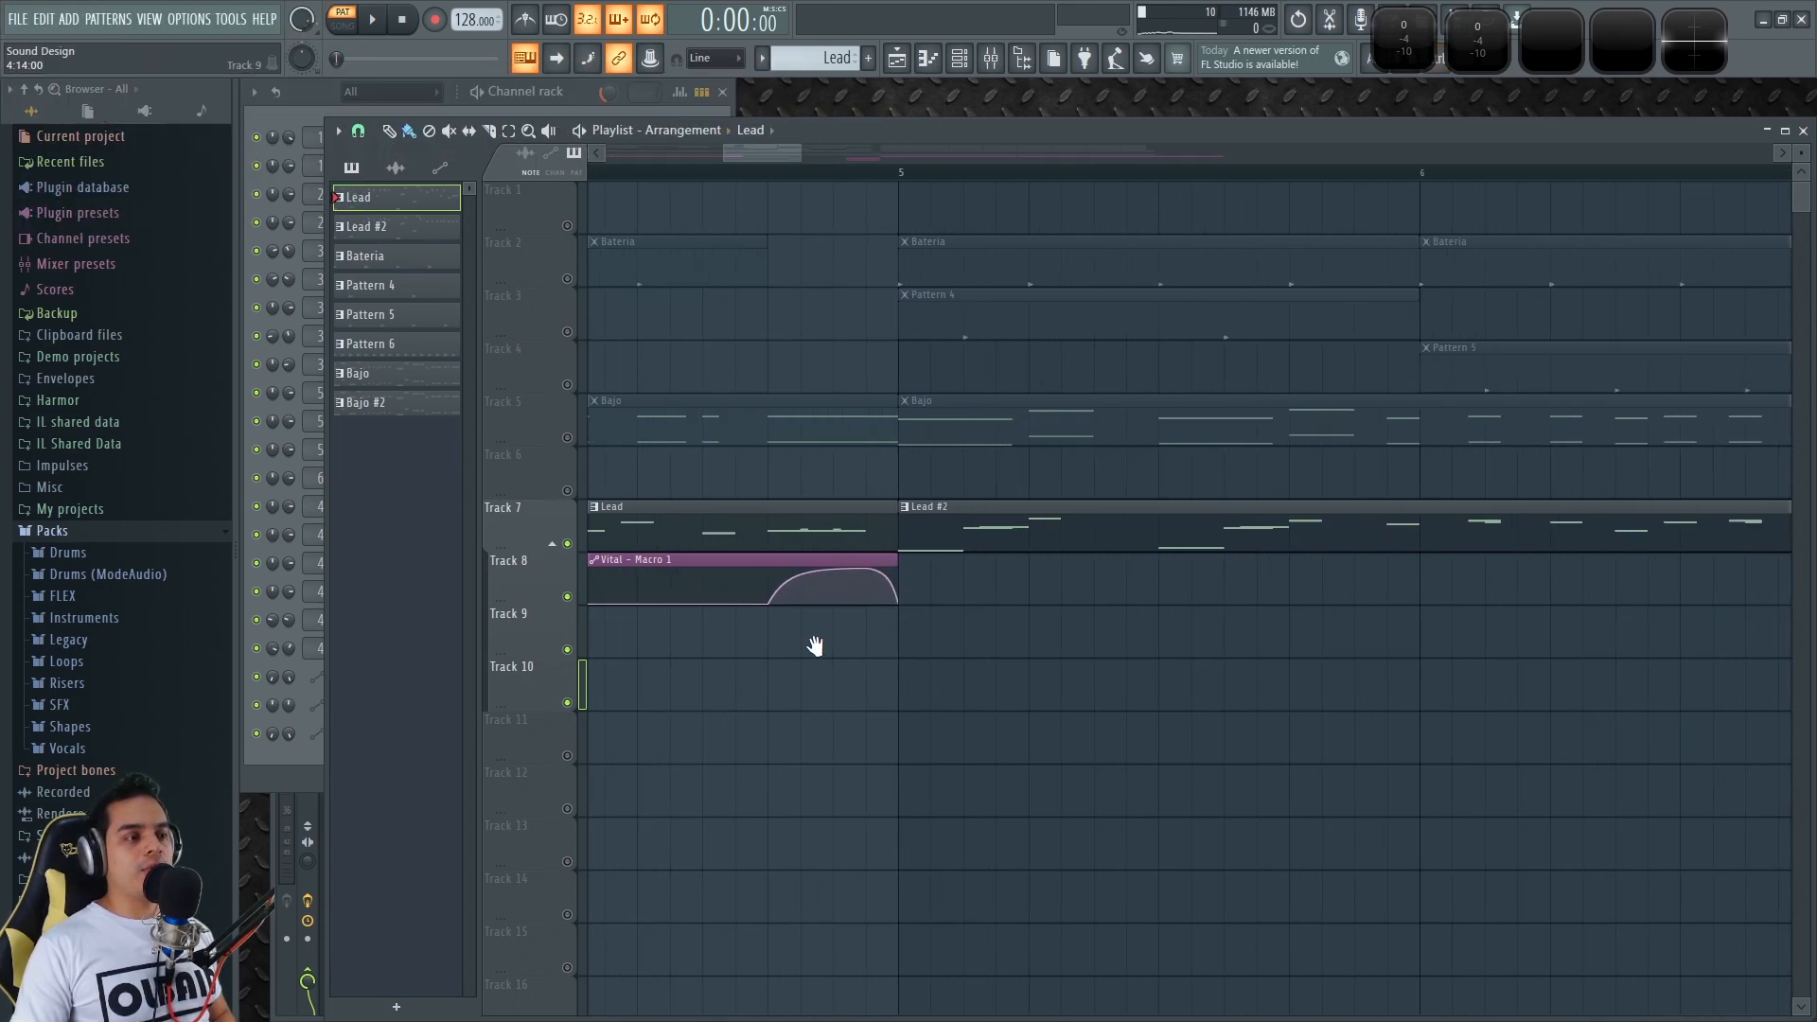
pyautogui.scroll(1, 961, 631)
pyautogui.scroll(-3, 984, 568)
pyautogui.moveTo(1077, 696); pyautogui.dragTo(1432, 795)
pyautogui.click(668, 171)
pyautogui.press('space')
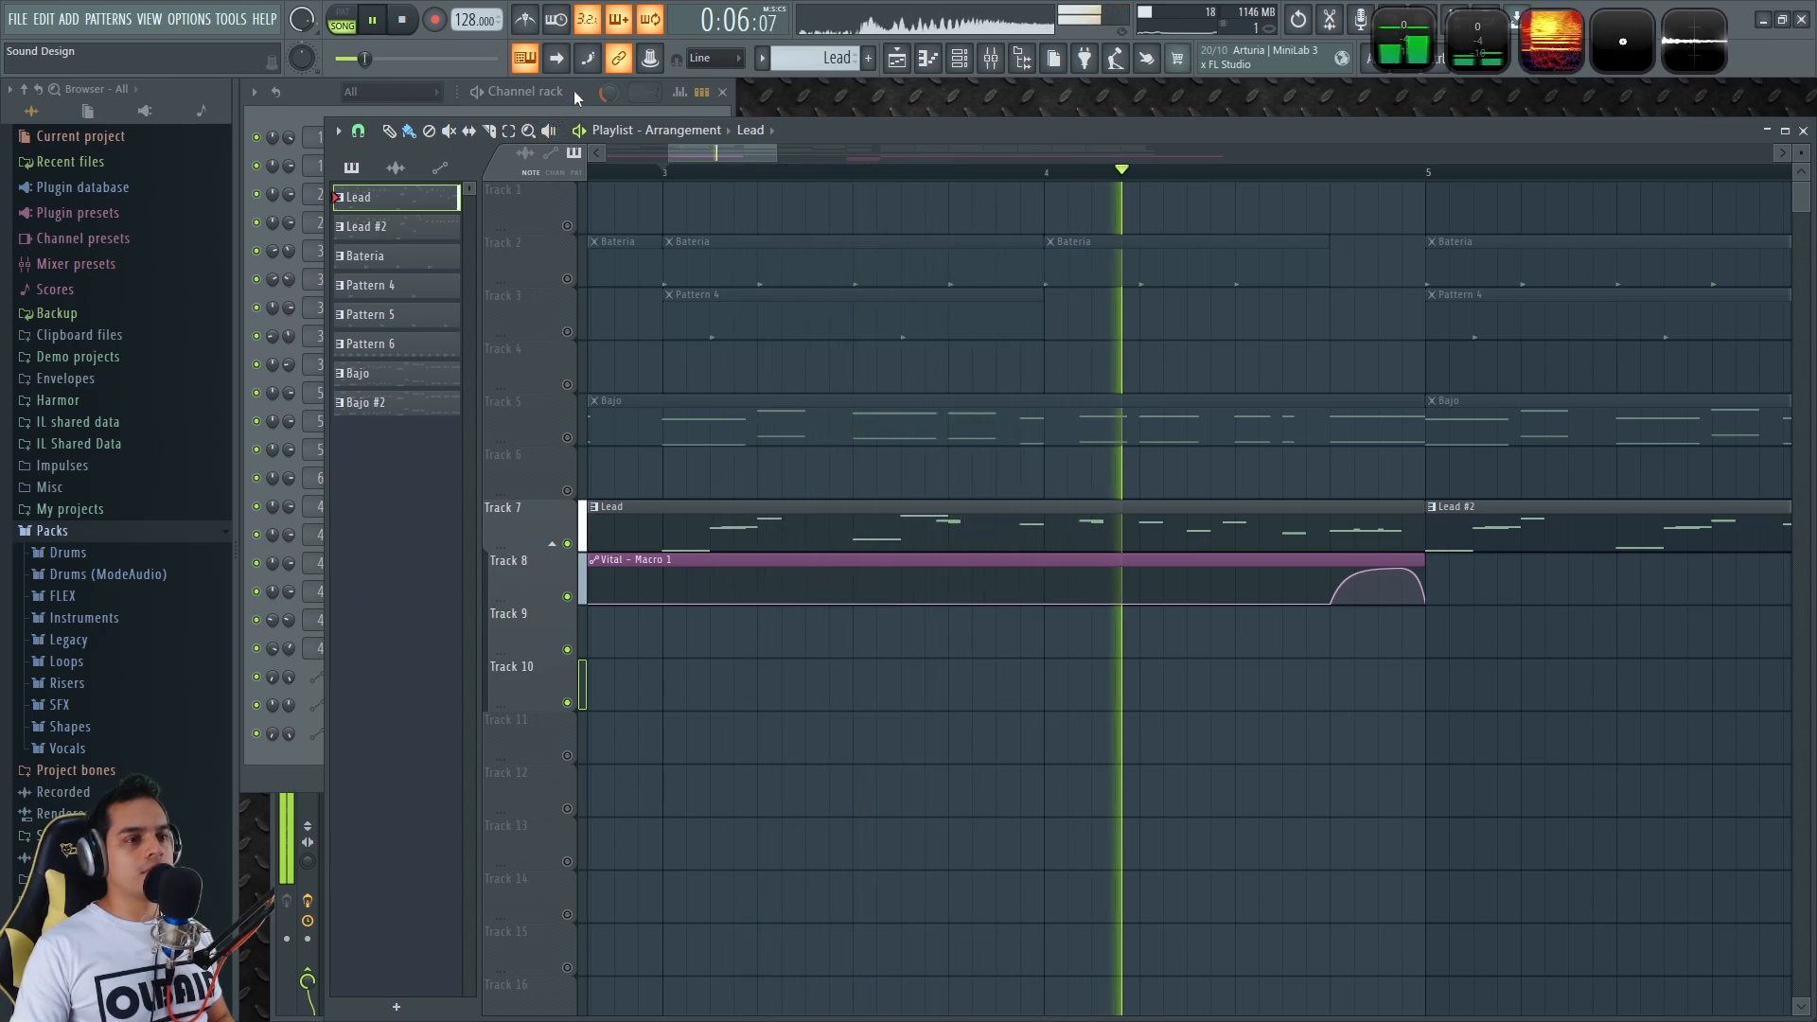
pyautogui.press('space')
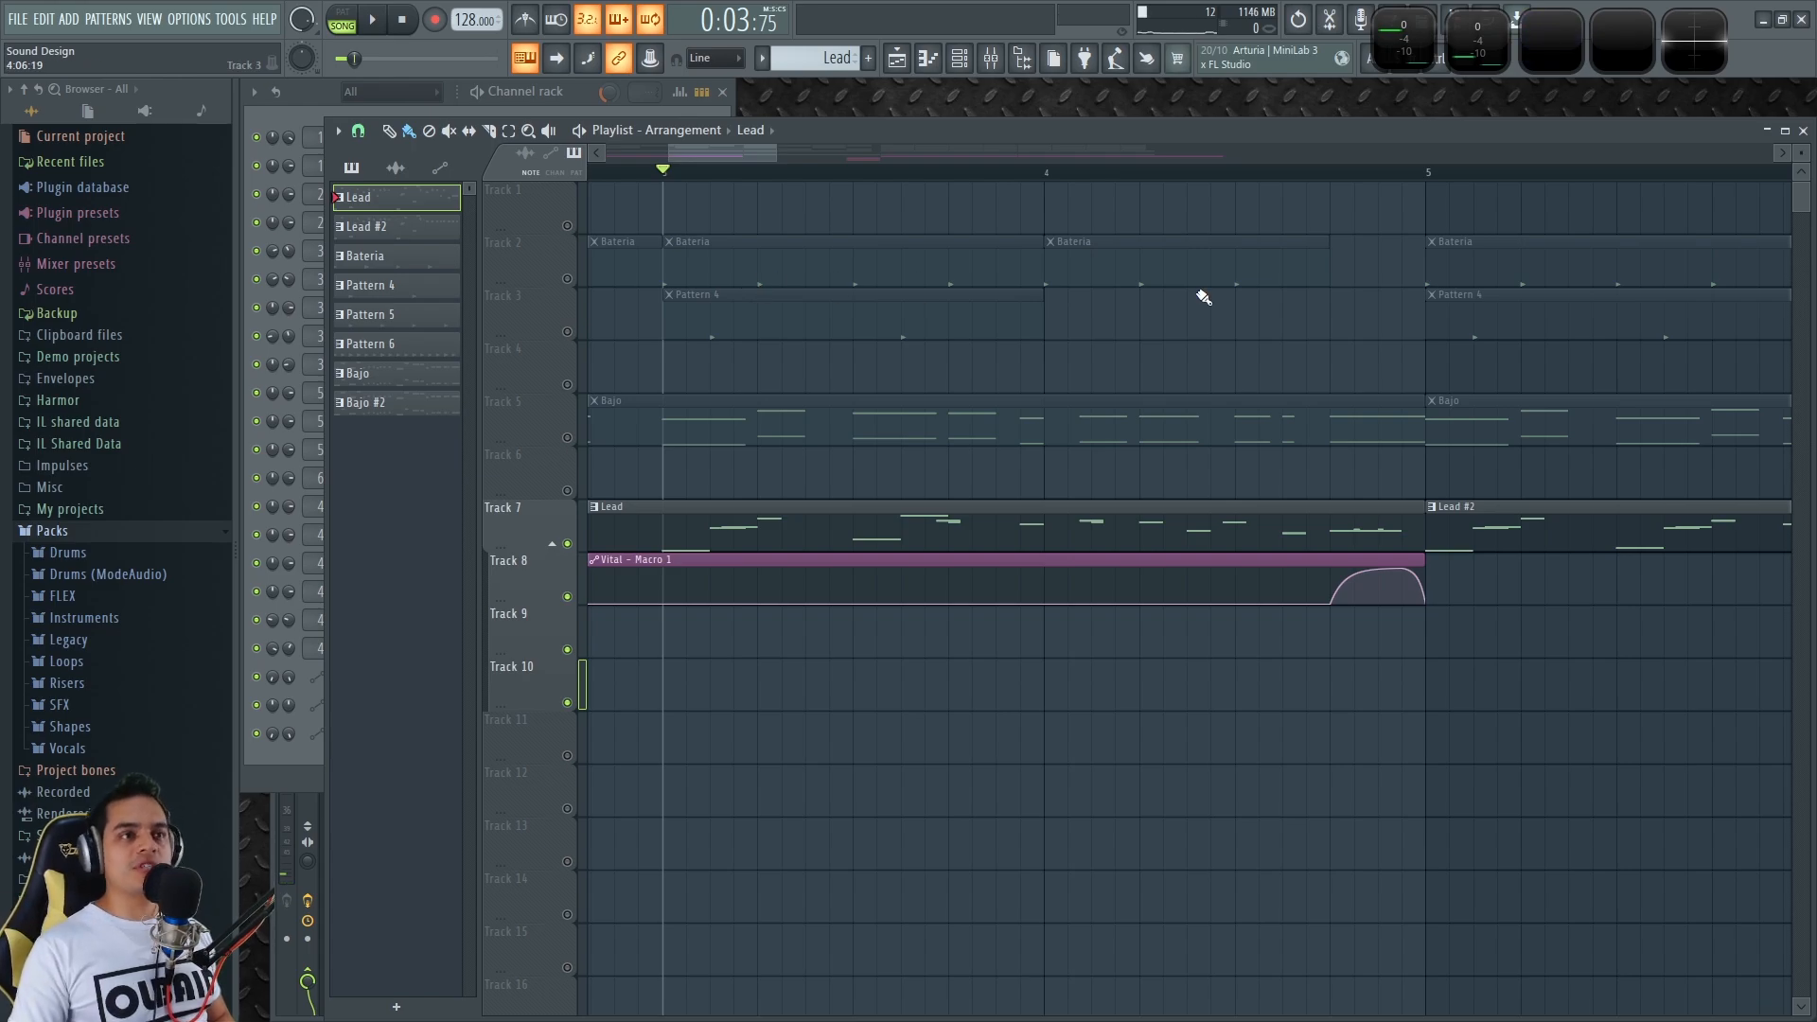
# Move the playhead near the end of bar 4 and bring the Channel rack to the front
pyautogui.click(1326, 178)
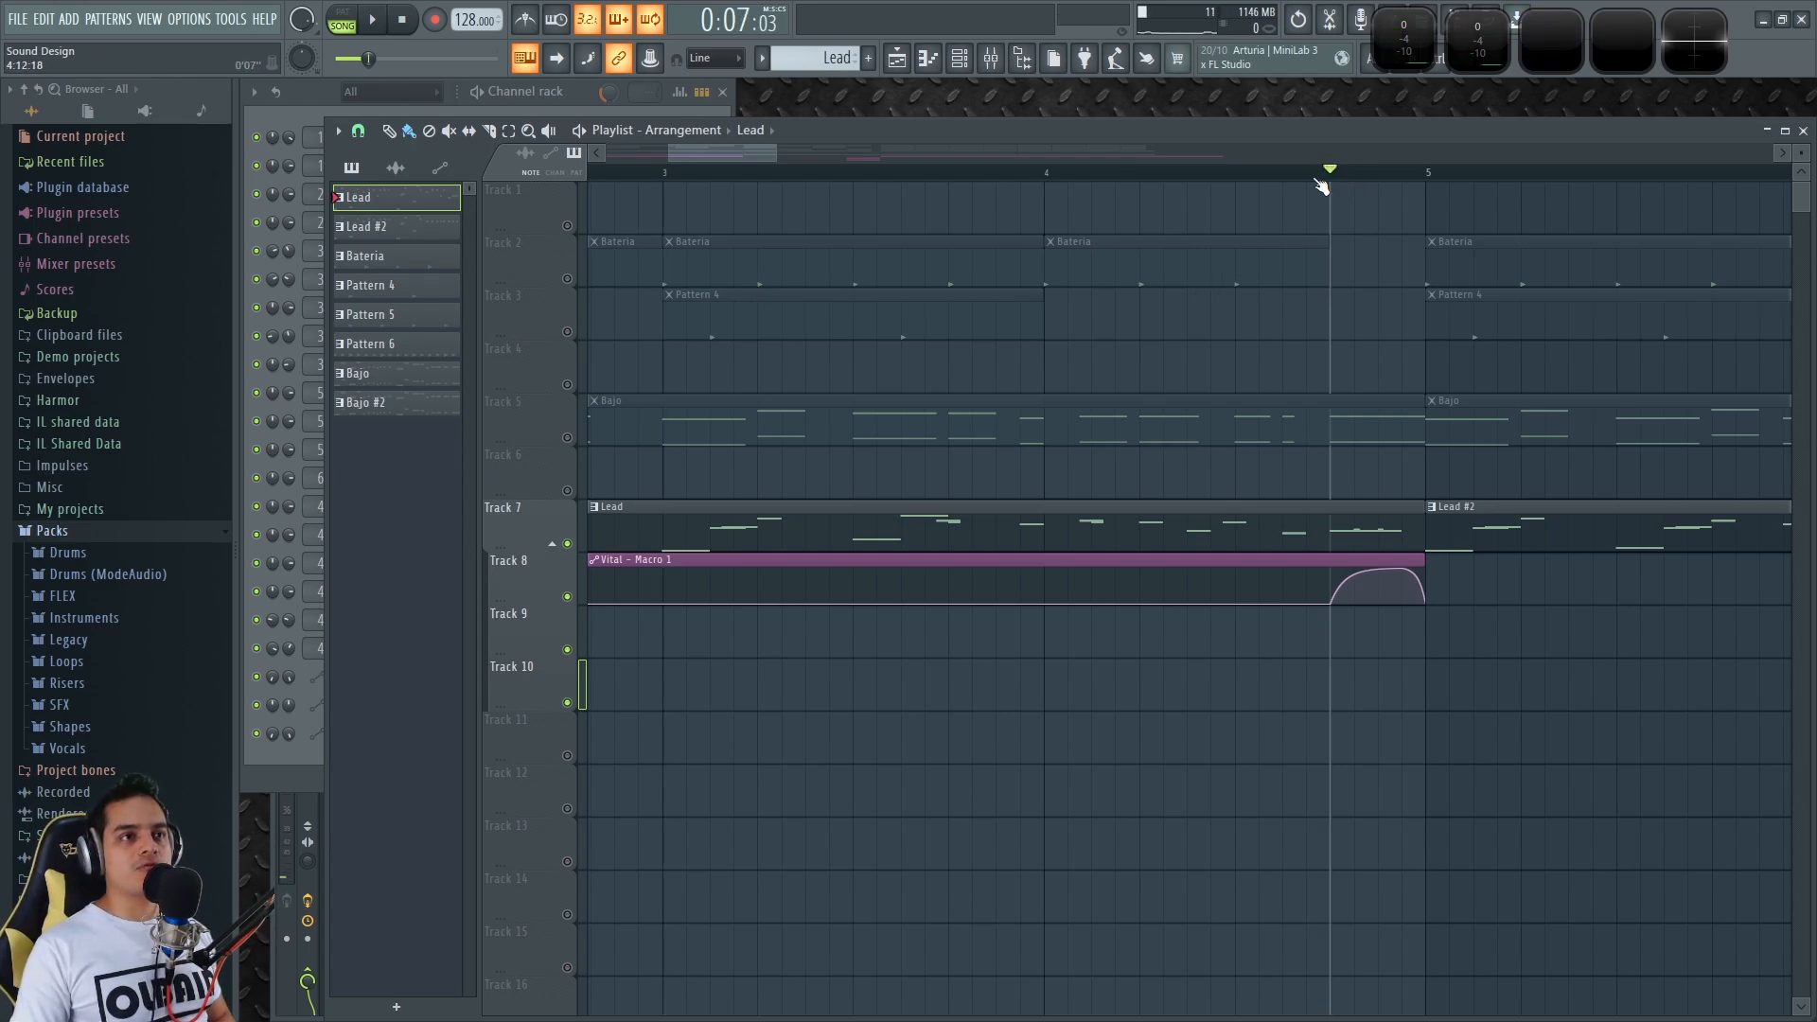
pyautogui.click(581, 87)
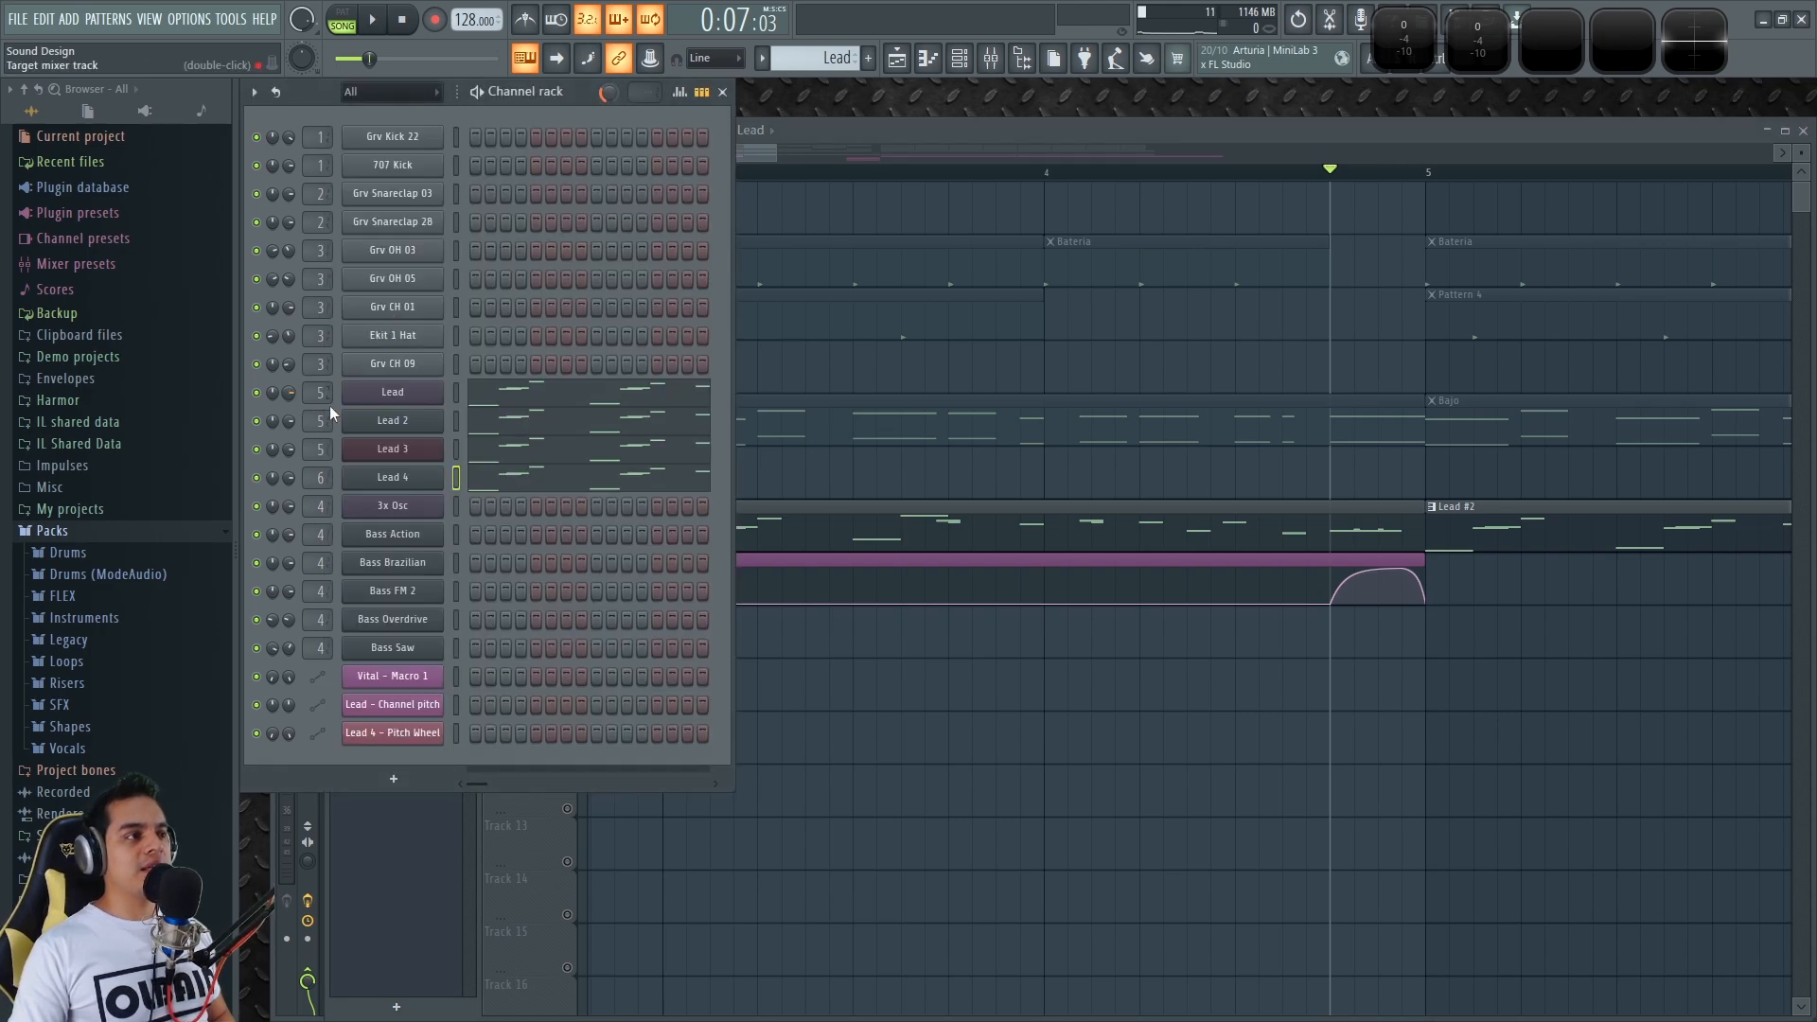
pyautogui.click(1184, 531)
pyautogui.click(581, 92)
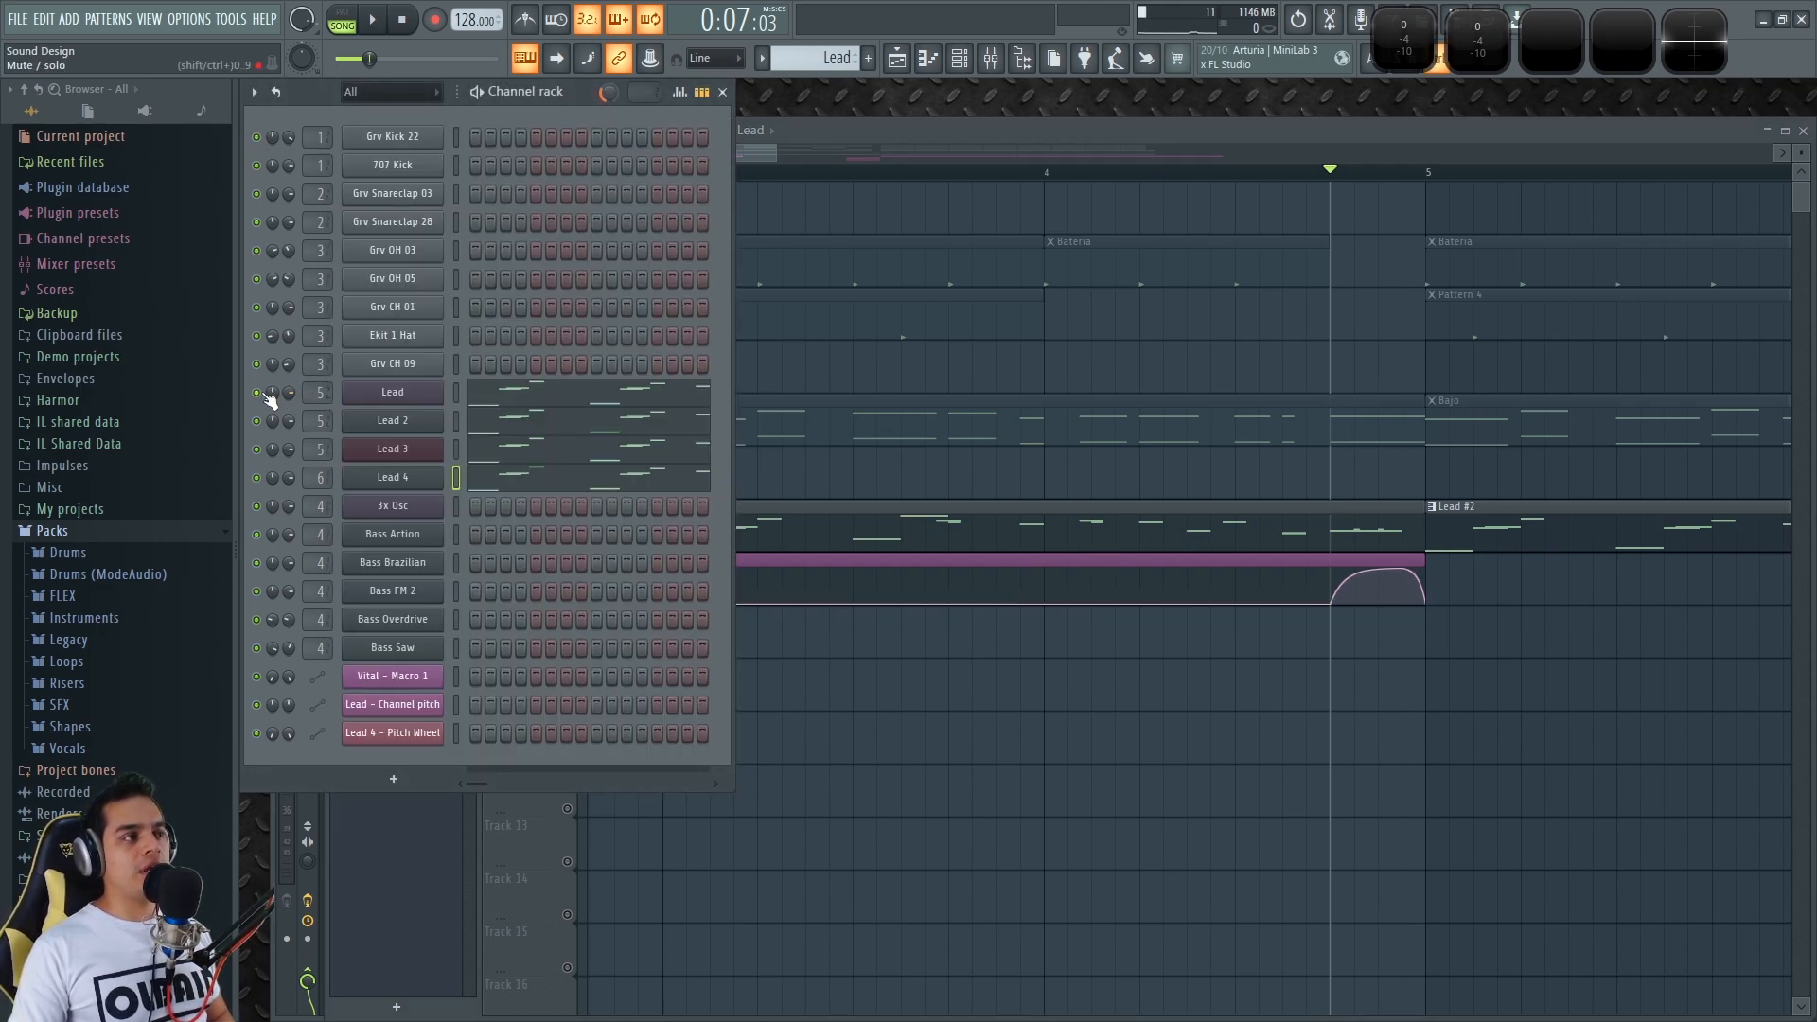
# Open the Lead piano roll in PAT mode and play its ending phrase from before the slide notes
pyautogui.click(666, 398)
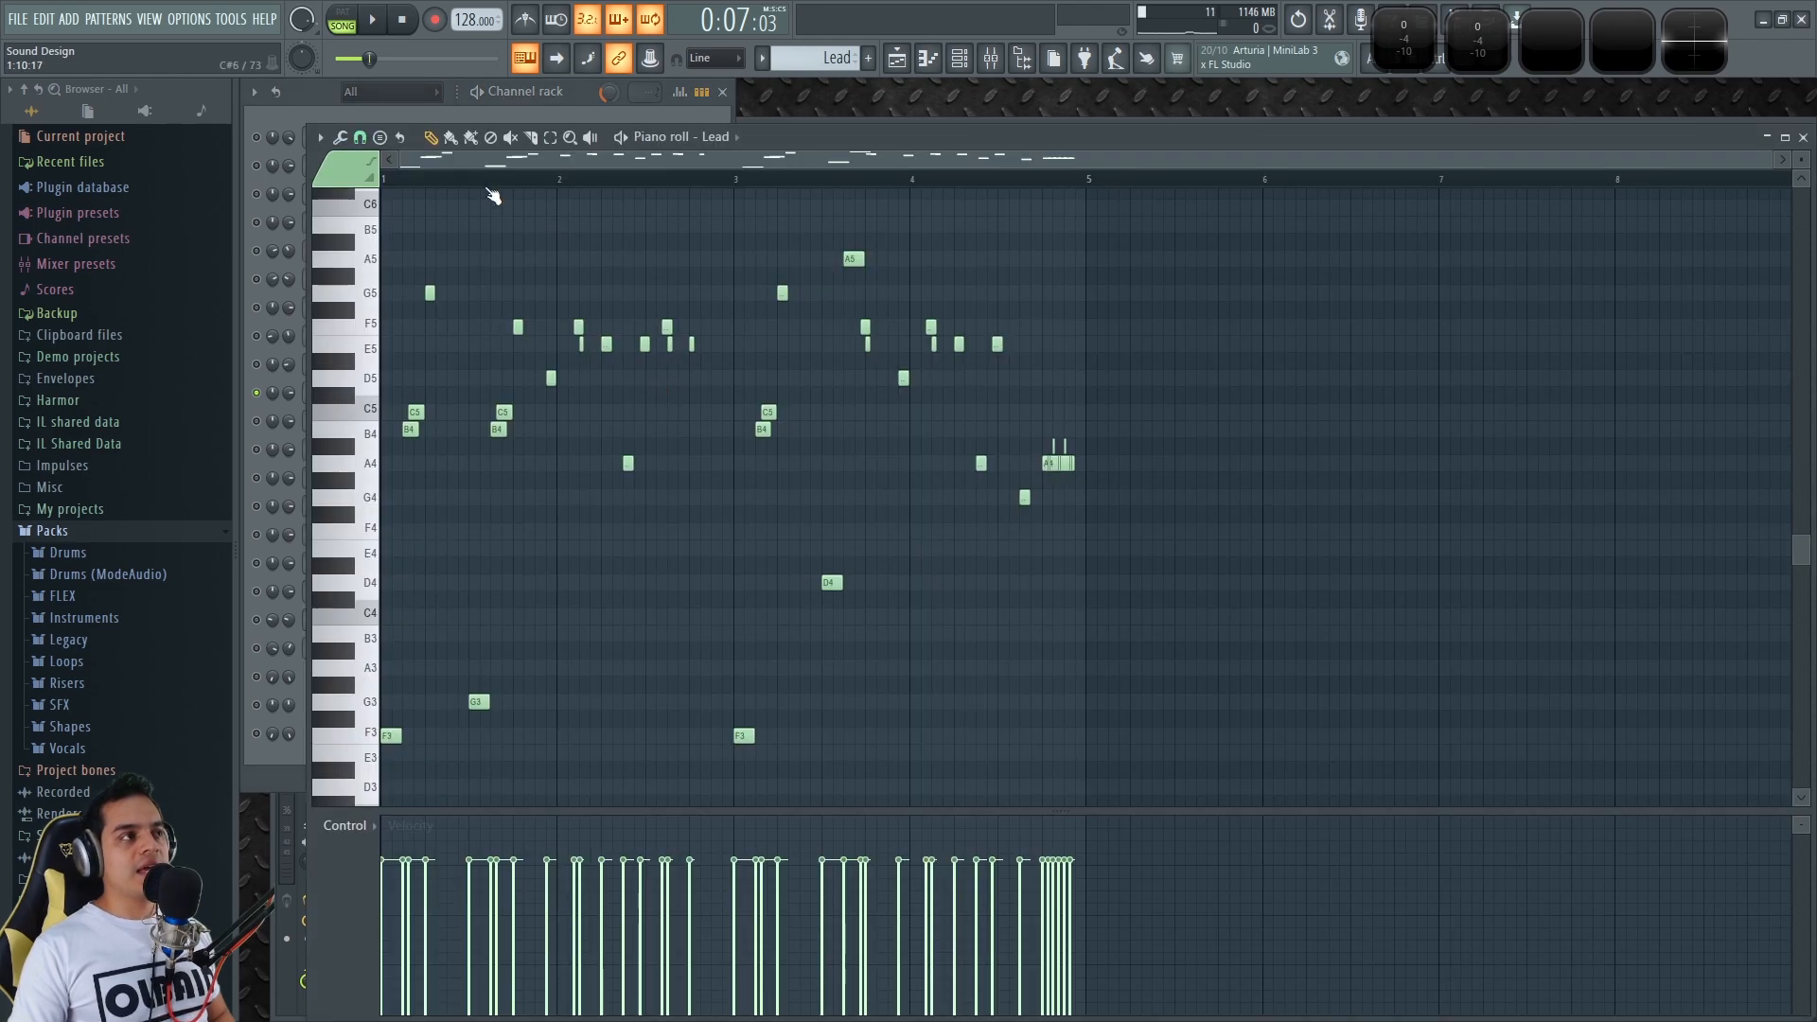
pyautogui.click(347, 25)
pyautogui.scroll(8, 1075, 300)
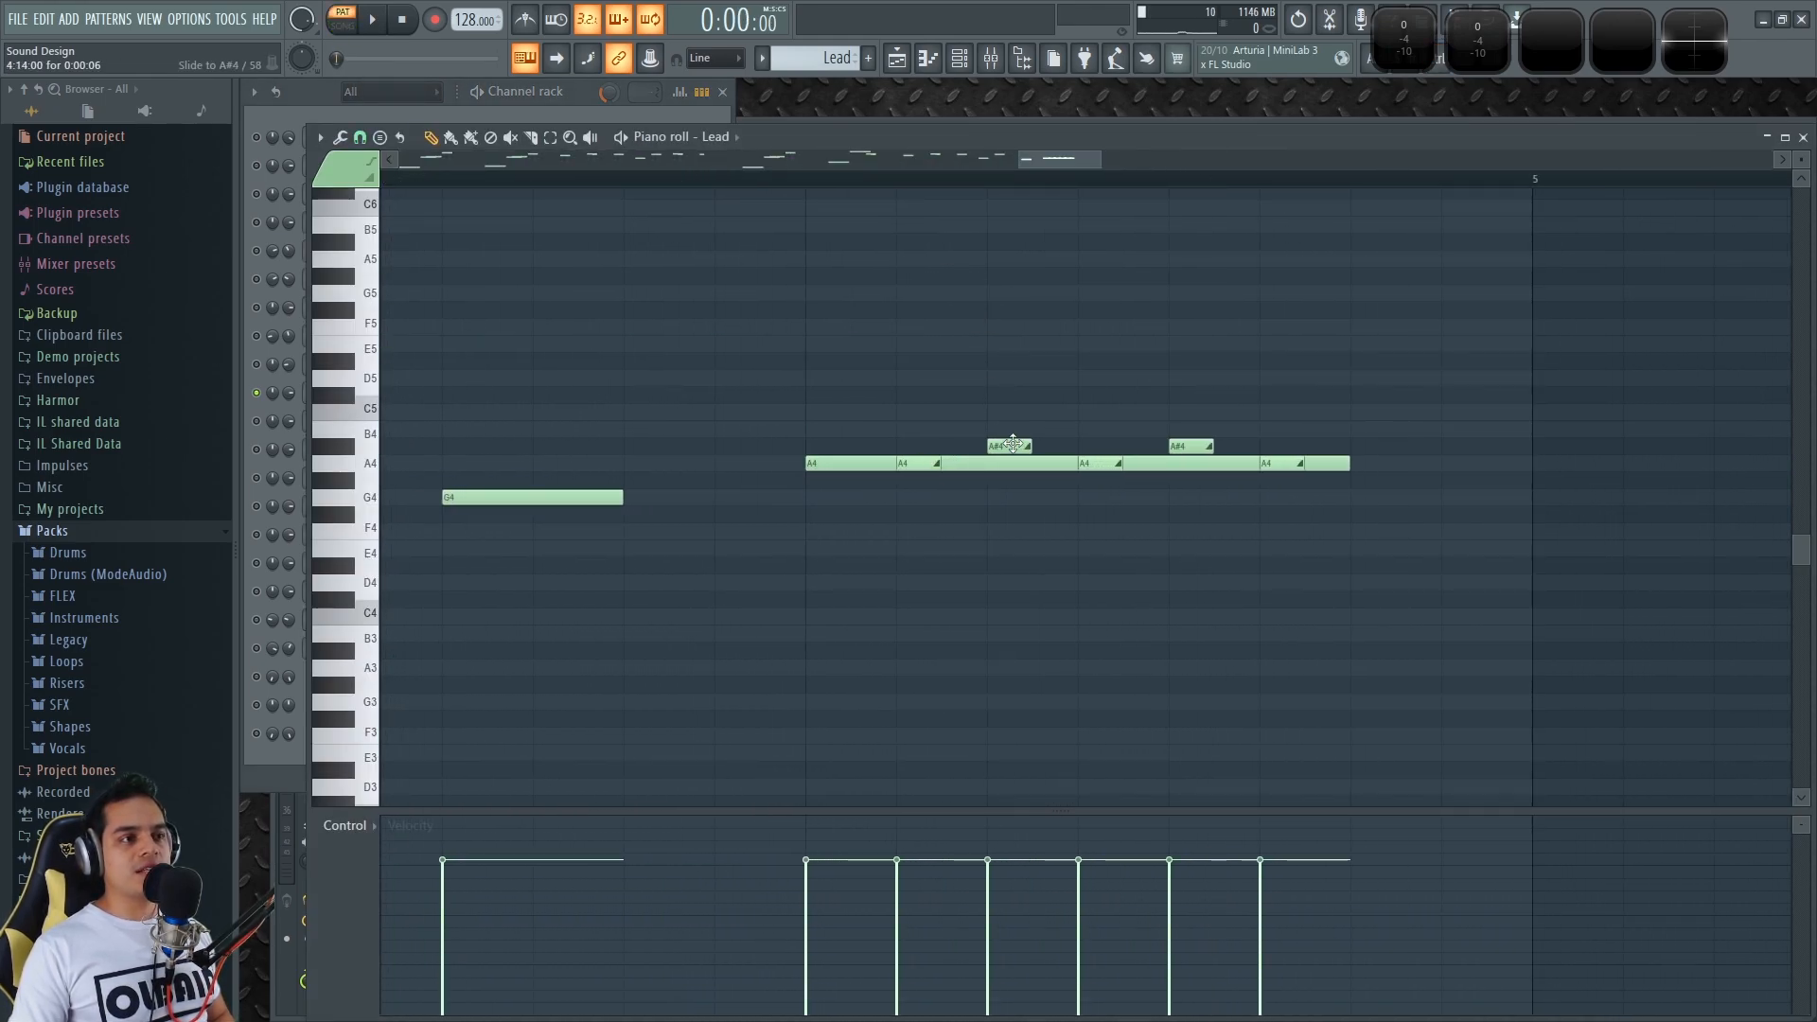
pyautogui.click(810, 182)
pyautogui.press('space')
pyautogui.press('space')
pyautogui.press('space')
pyautogui.press('space')
pyautogui.press('space')
pyautogui.press('space')
# Mute the two A#4 notes, audition the phrase, then unmute them and compare
pyautogui.moveTo(965, 405); pyautogui.dragTo(1216, 444)
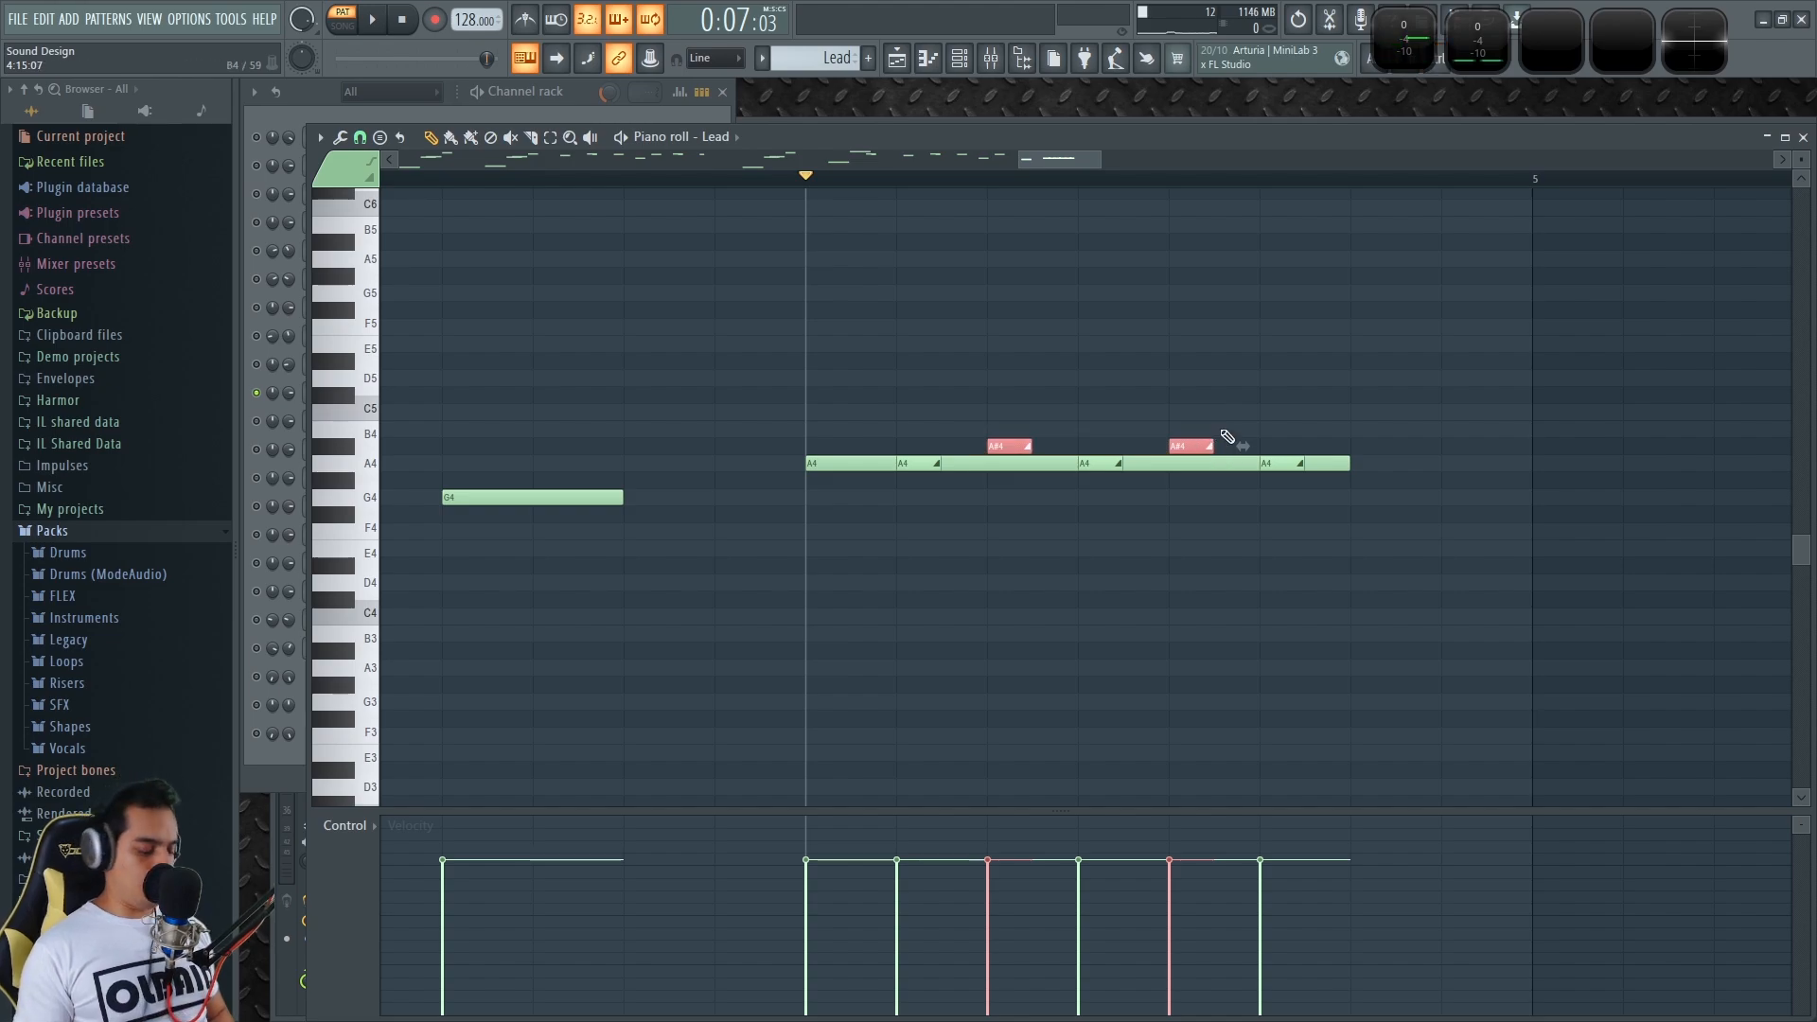
pyautogui.hotkey('shift', 'm')
pyautogui.press('space')
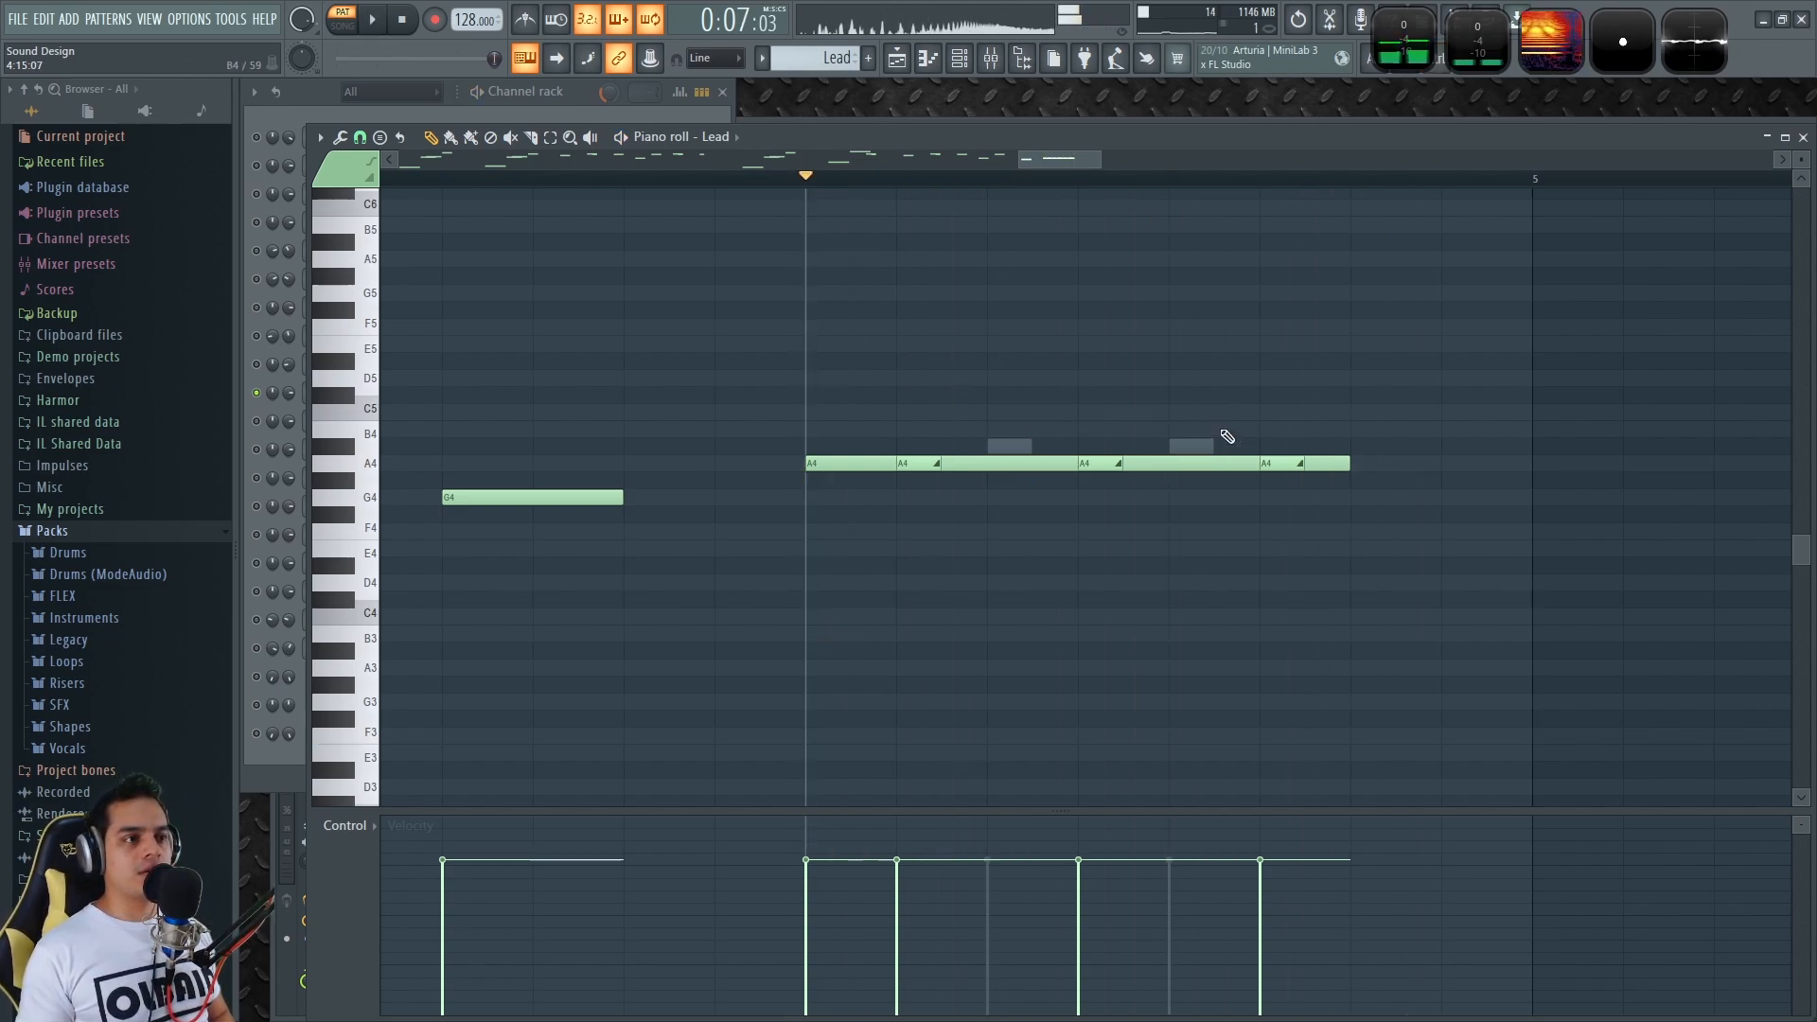
pyautogui.press('space')
pyautogui.press('space')
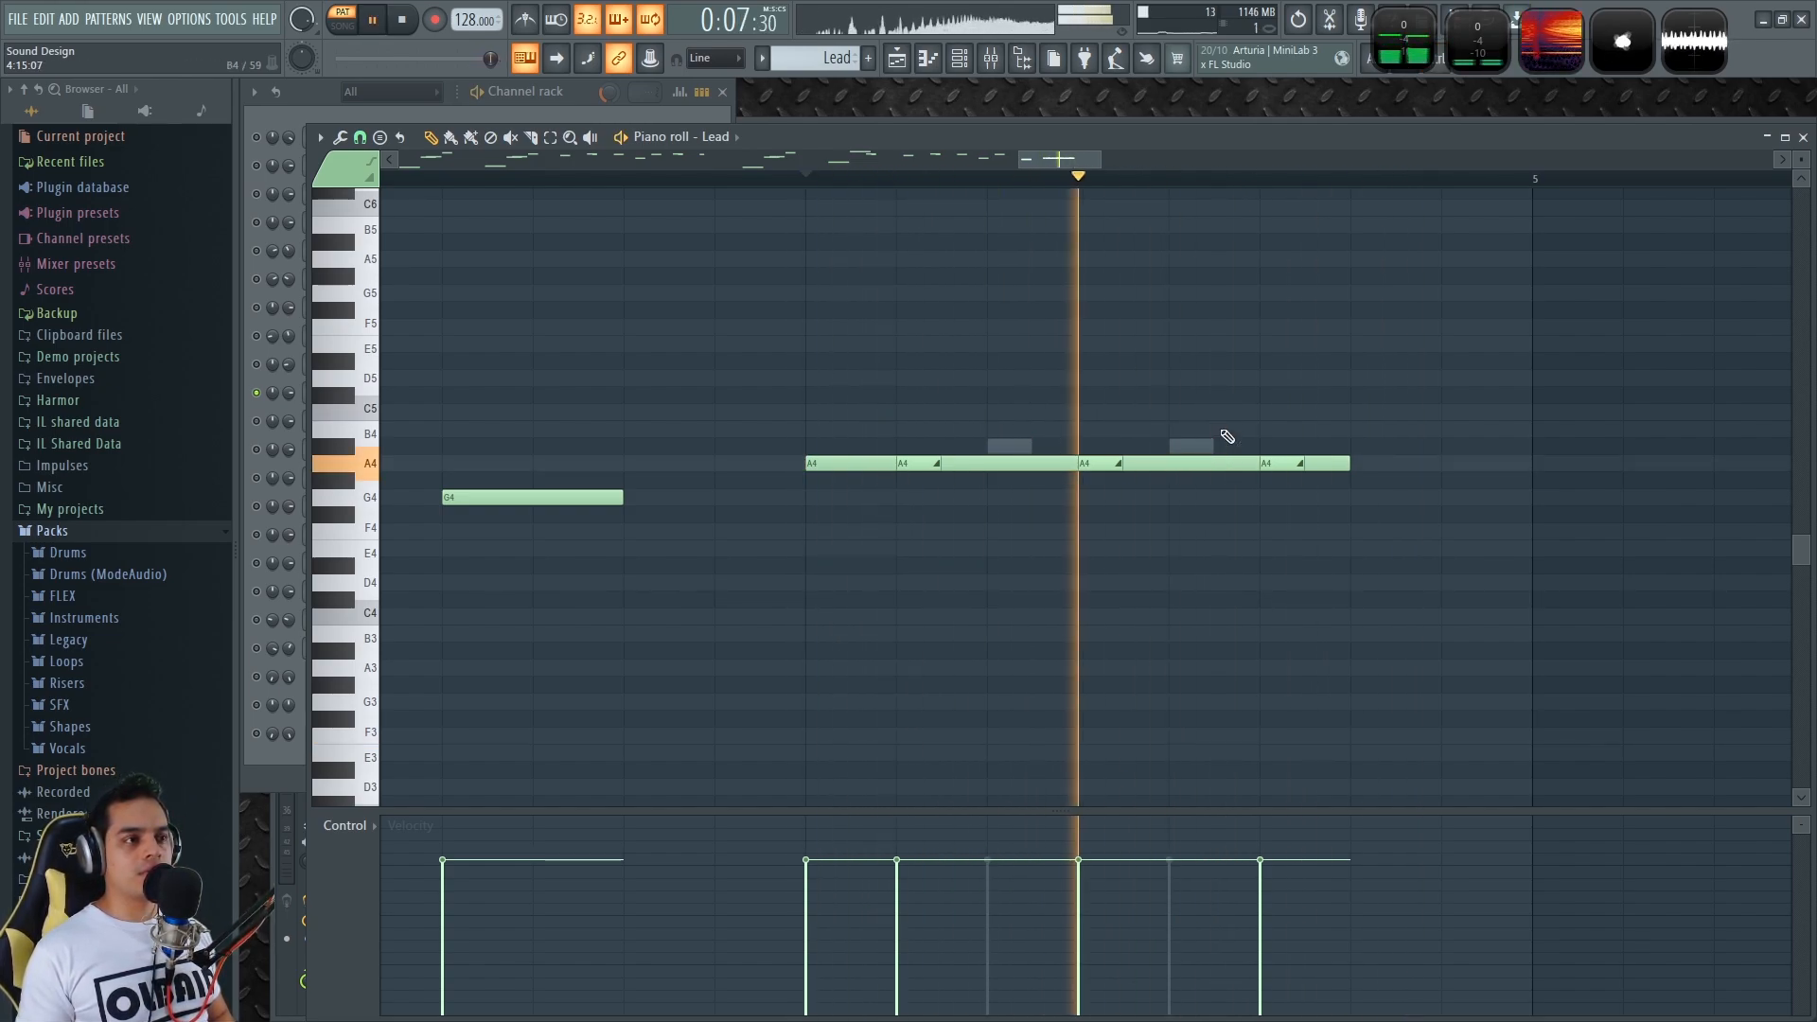
pyautogui.press('space')
pyautogui.press('space')
pyautogui.press('space')
pyautogui.hotkey('alt', 'shift', 'm')
pyautogui.press('space')
pyautogui.press('space')
pyautogui.press('space')
pyautogui.press('space')
pyautogui.press('space')
pyautogui.press('space')
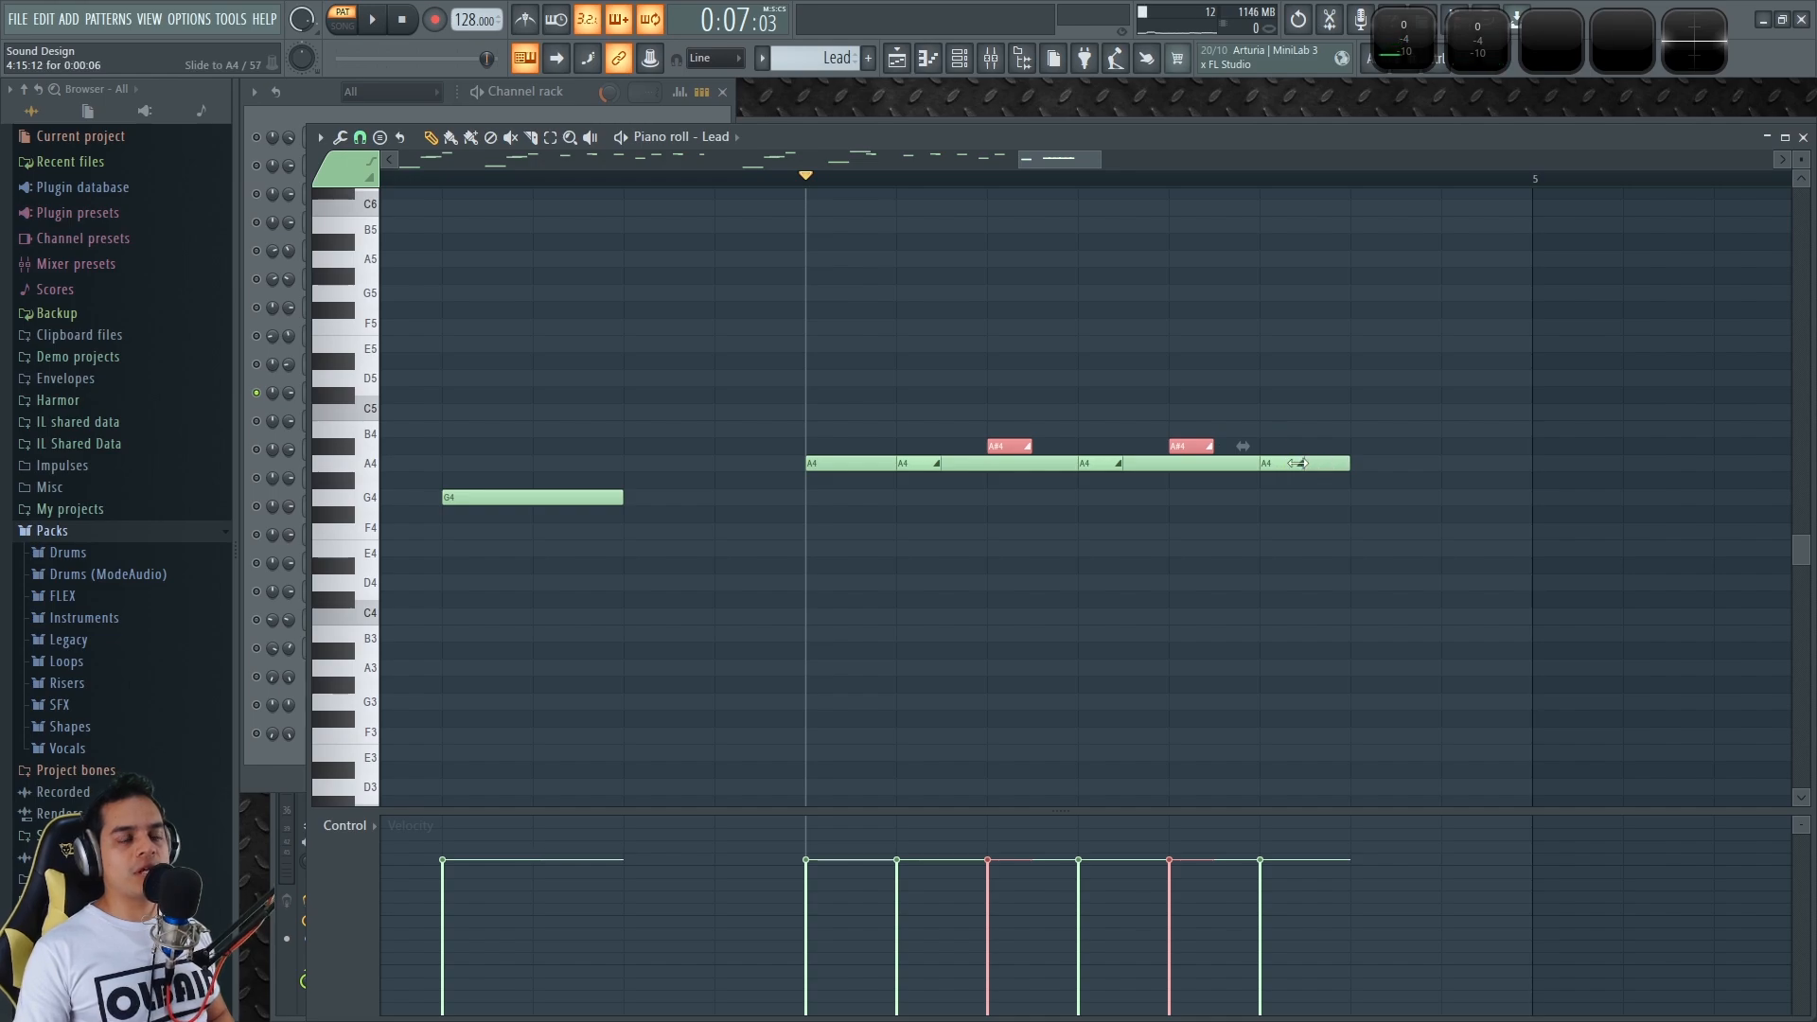
pyautogui.scroll(-6, 1347, 564)
# Reopen Lead 4's Vital on its Voice page and bend the pitch wheel up and down
pyautogui.click(1803, 136)
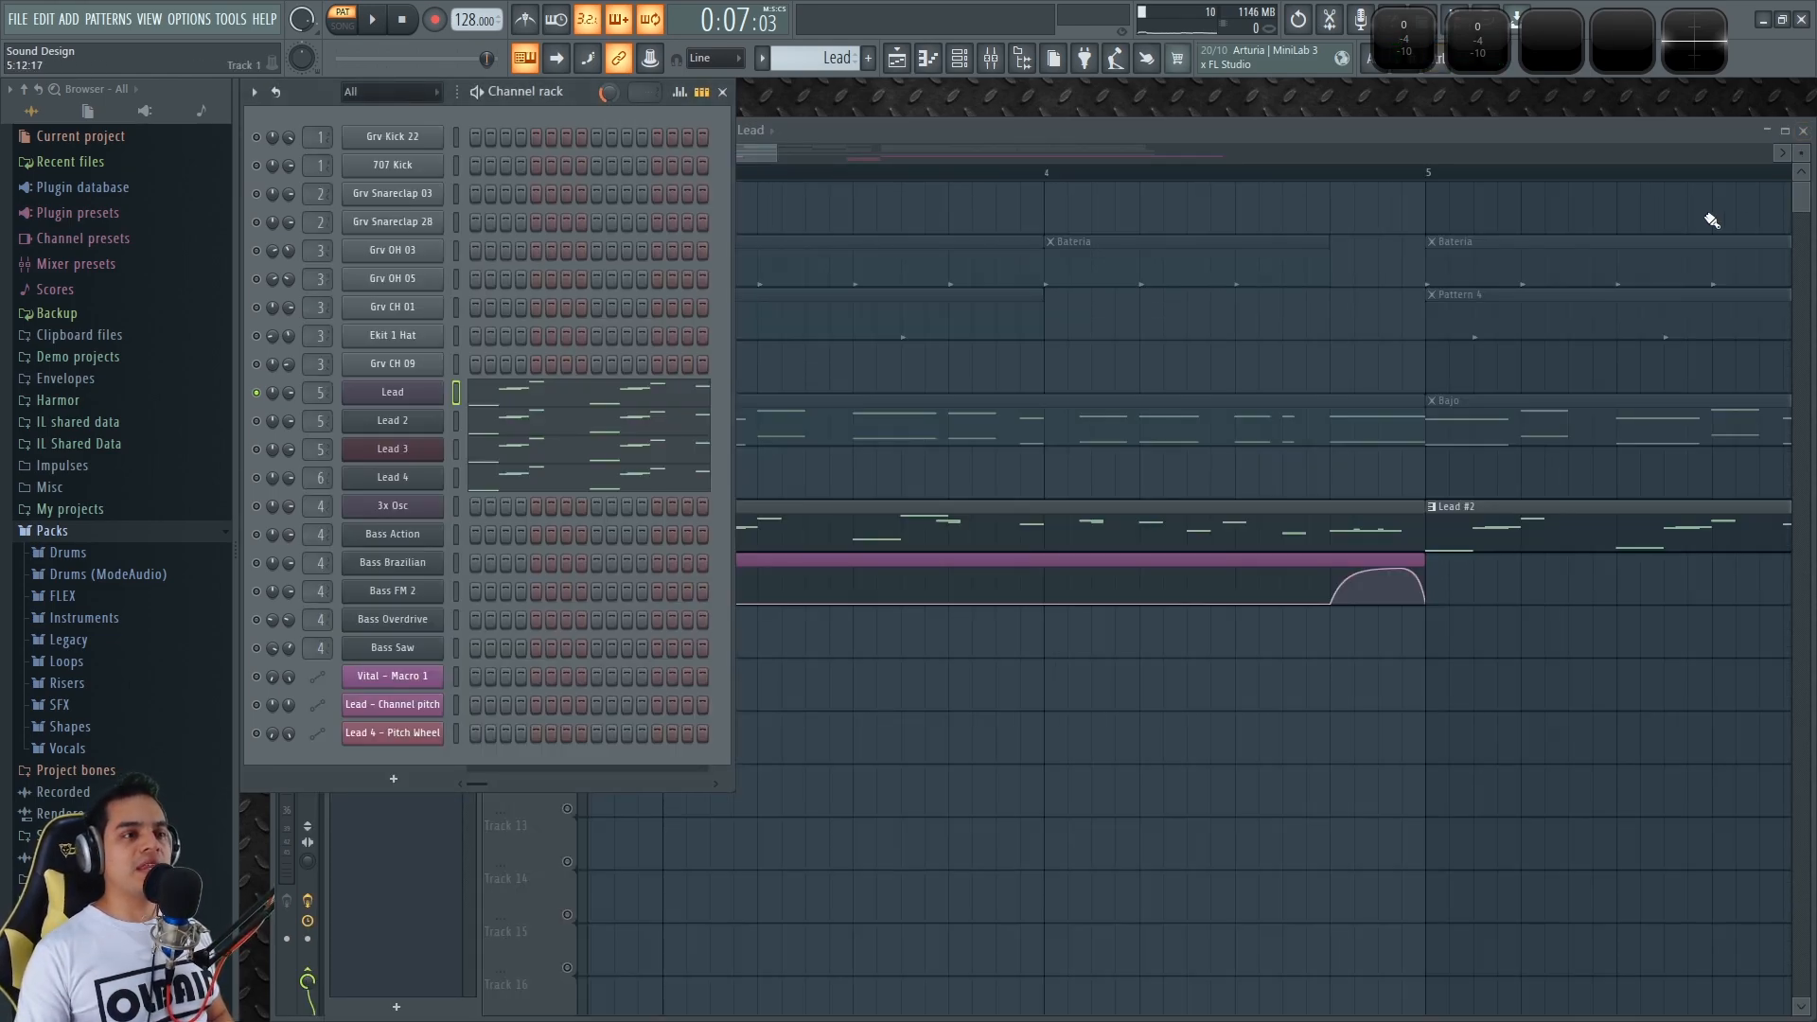
pyautogui.click(374, 477)
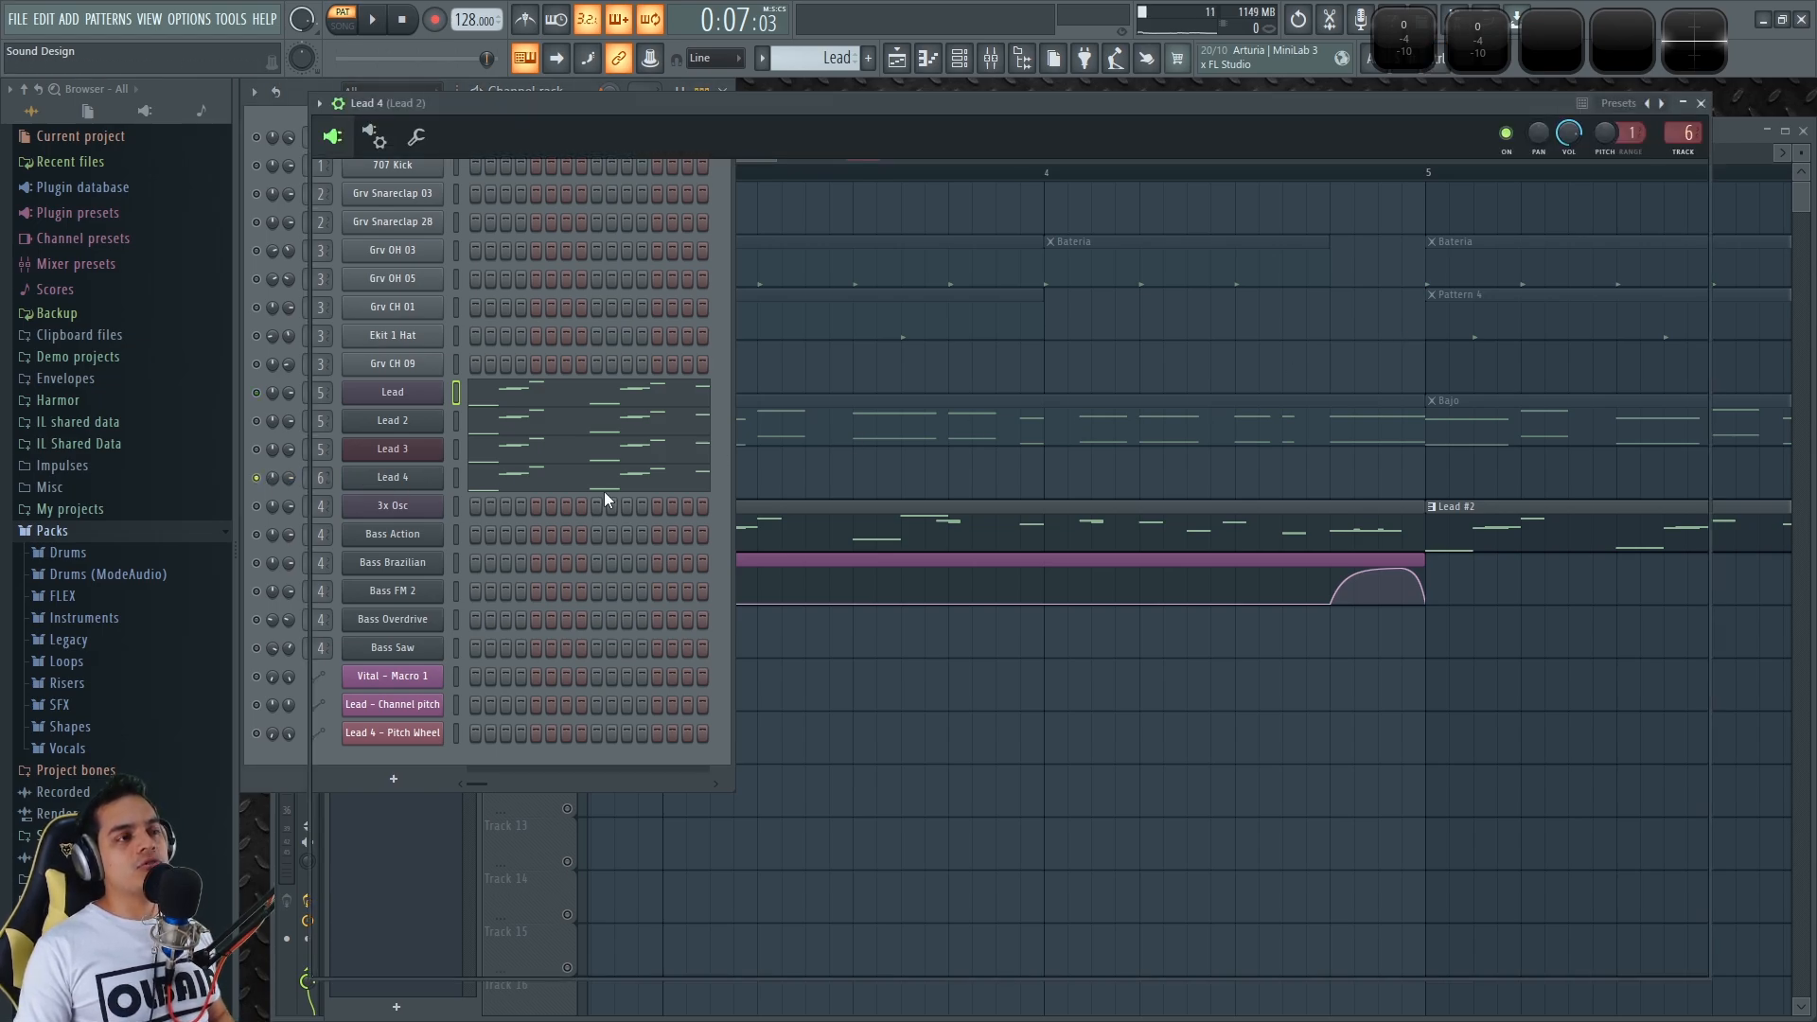
pyautogui.moveTo(969, 112); pyautogui.dragTo(990, 116)
pyautogui.click(476, 195)
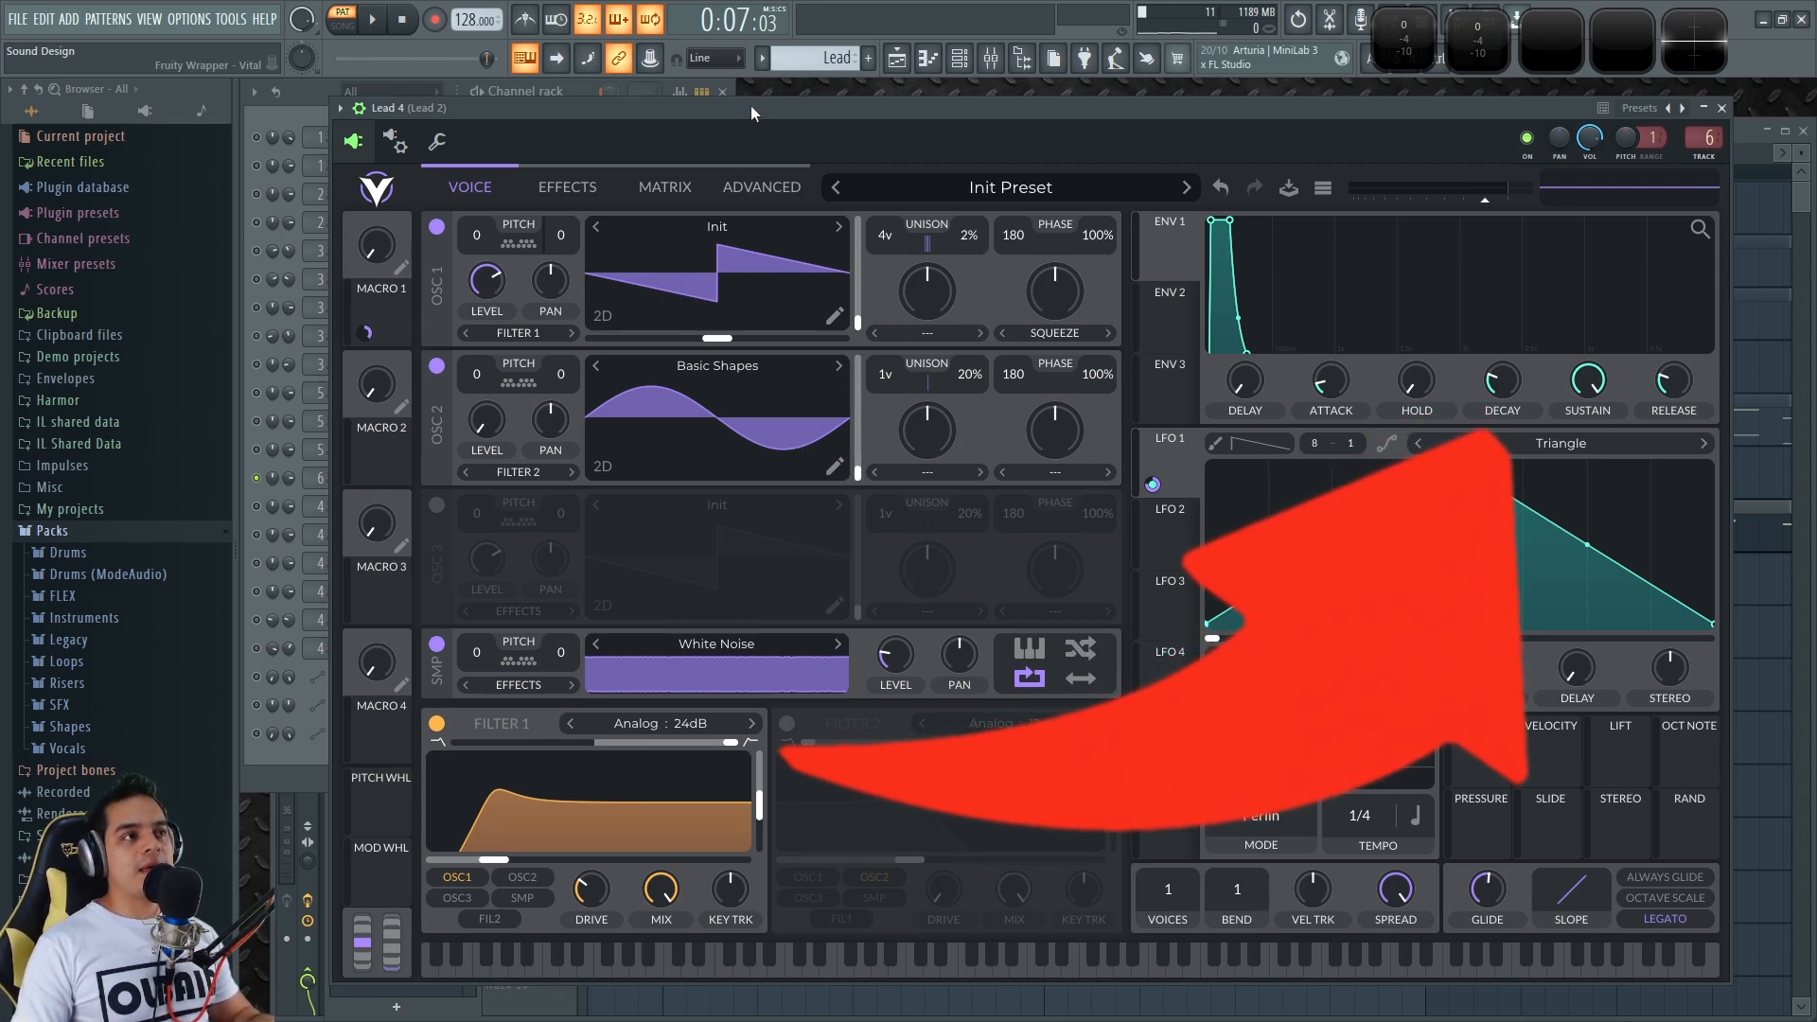
pyautogui.moveTo(752, 107); pyautogui.dragTo(748, 107)
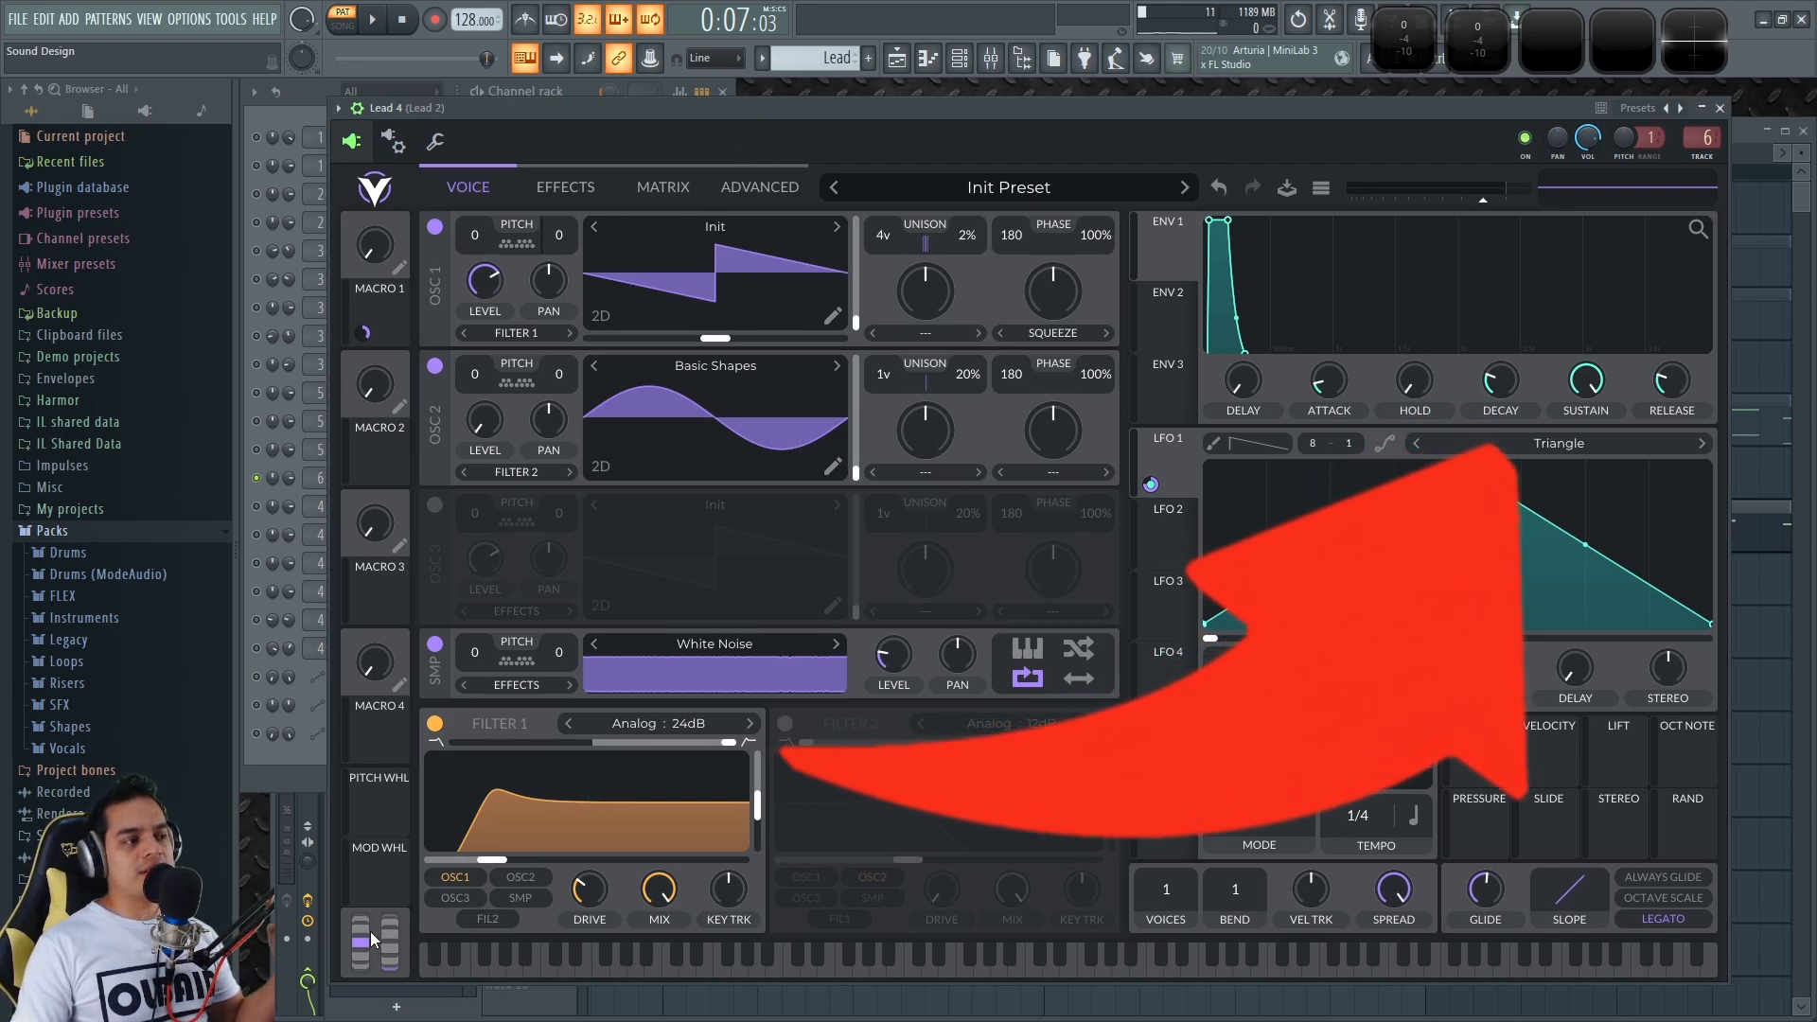
pyautogui.moveTo(362, 935); pyautogui.dragTo(365, 948)
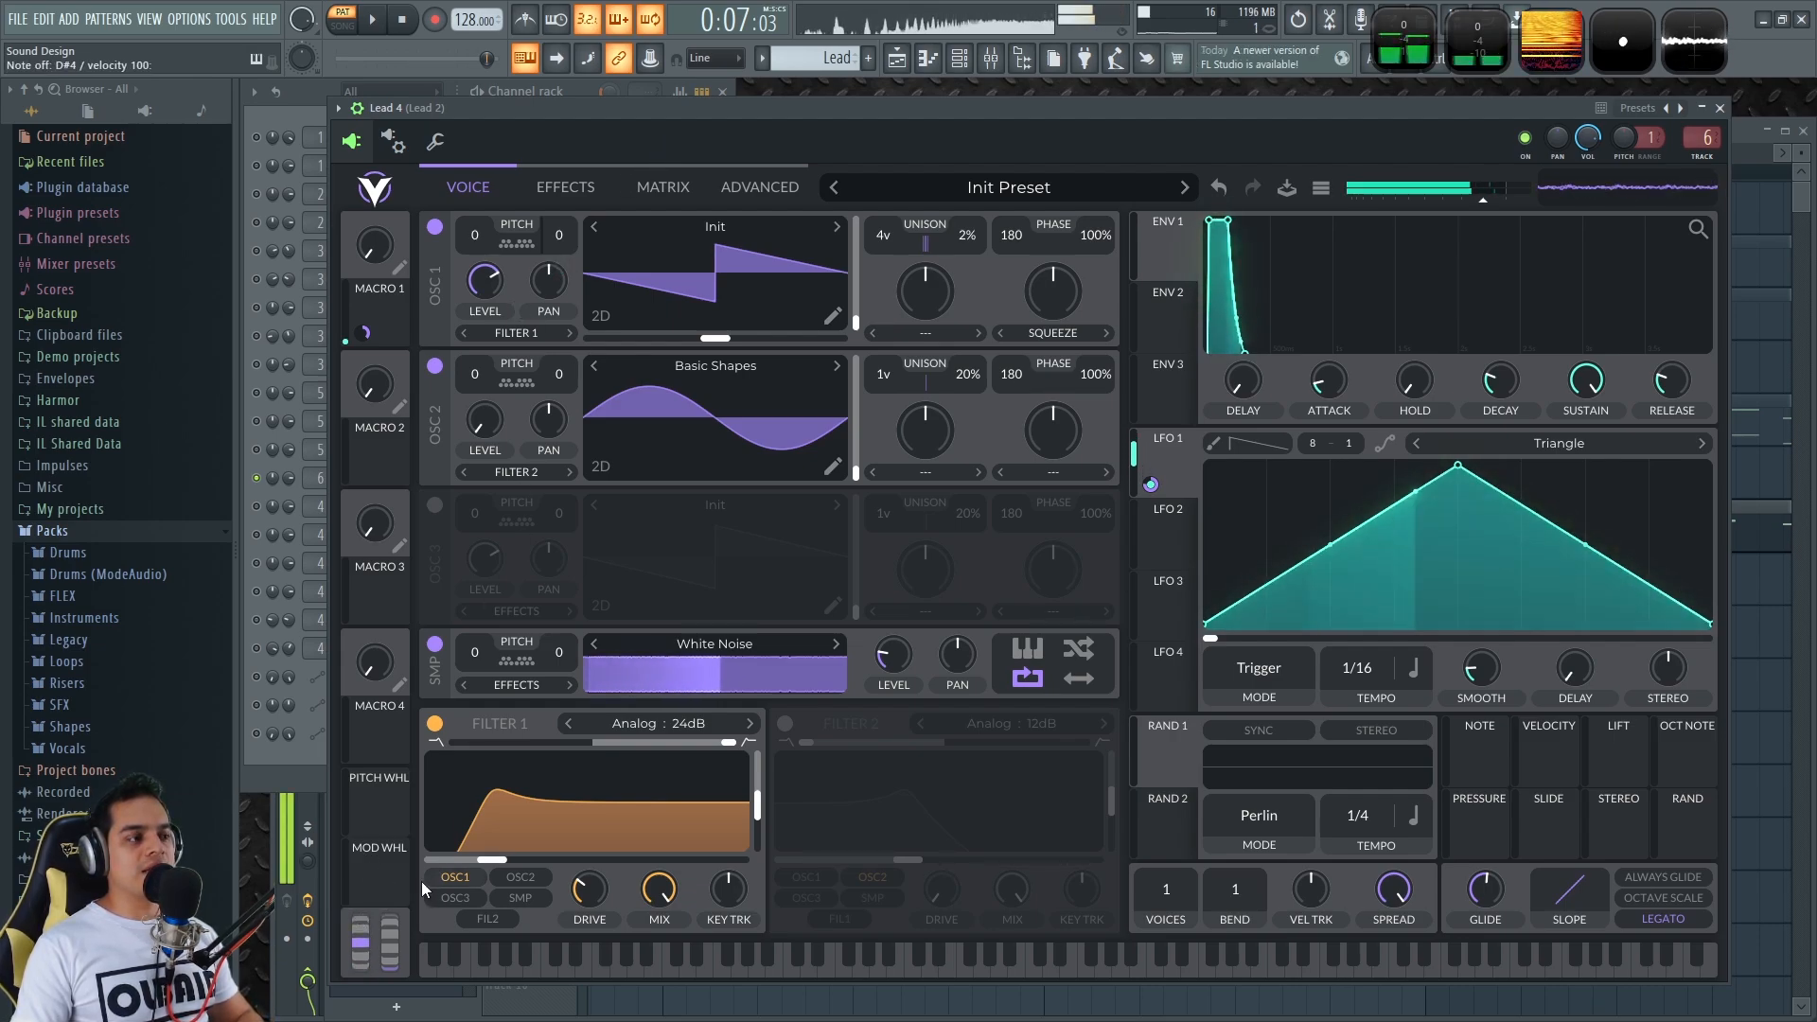
pyautogui.moveTo(358, 912)
pyautogui.mouseDown()
pyautogui.moveTo(372, 899)
pyautogui.moveTo(381, 928)
pyautogui.mouseUp()
# Raise Vital's Macro 1 to 1.000 while holding a C5 note, then show the modulation matrix
pyautogui.moveTo(899, 119); pyautogui.dragTo(916, 111)
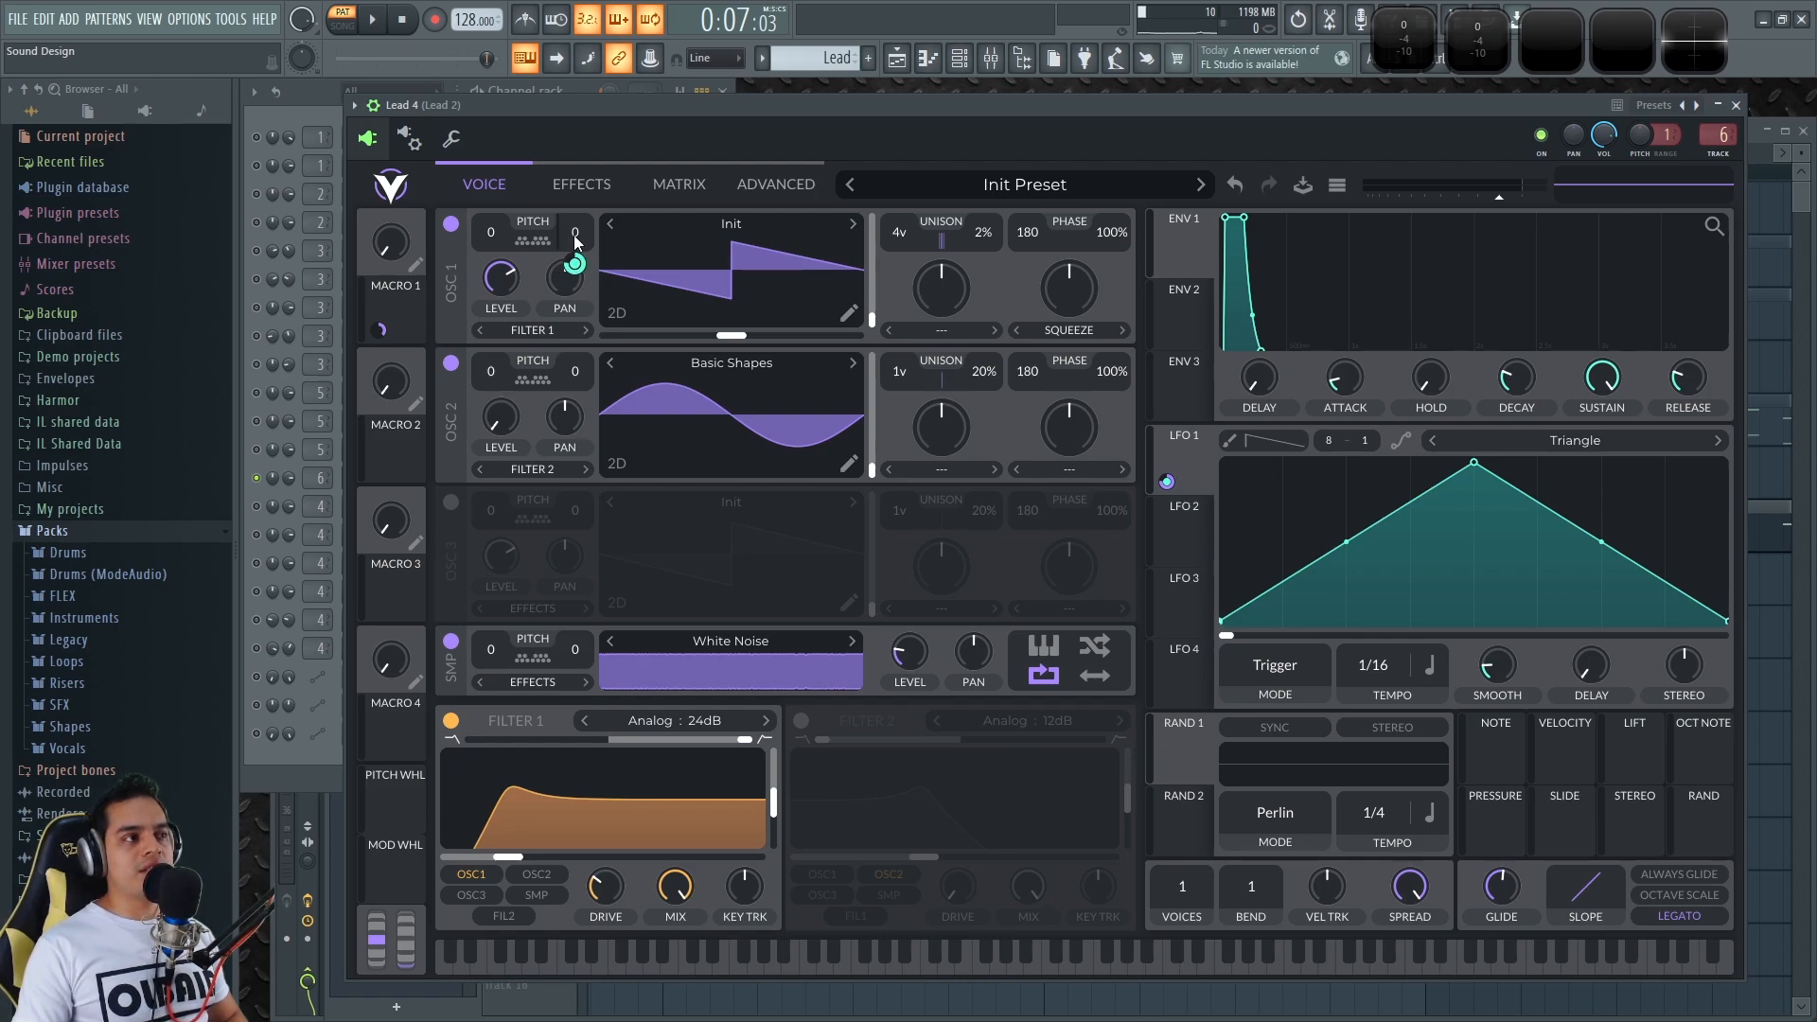
pyautogui.press('q')
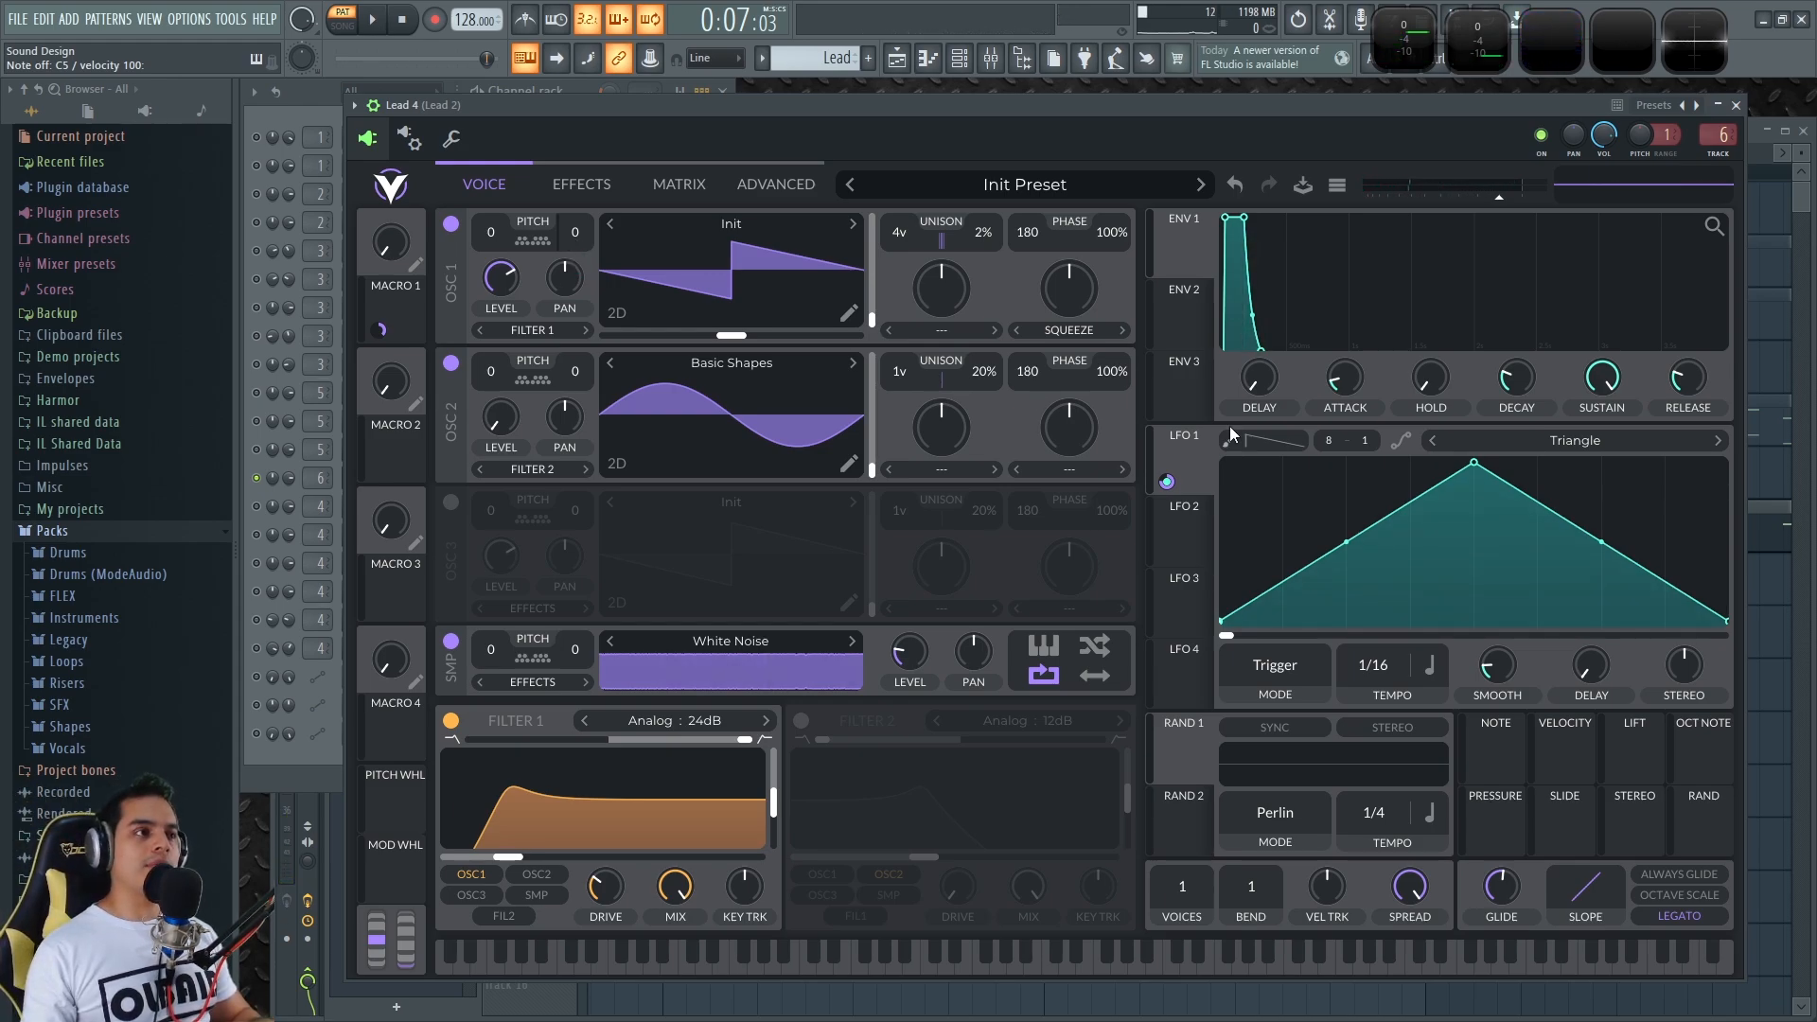
pyautogui.press('q')
pyautogui.moveTo(393, 248)
pyautogui.mouseDown()
pyautogui.moveTo(401, 7)
pyautogui.moveTo(415, 244)
pyautogui.mouseUp()
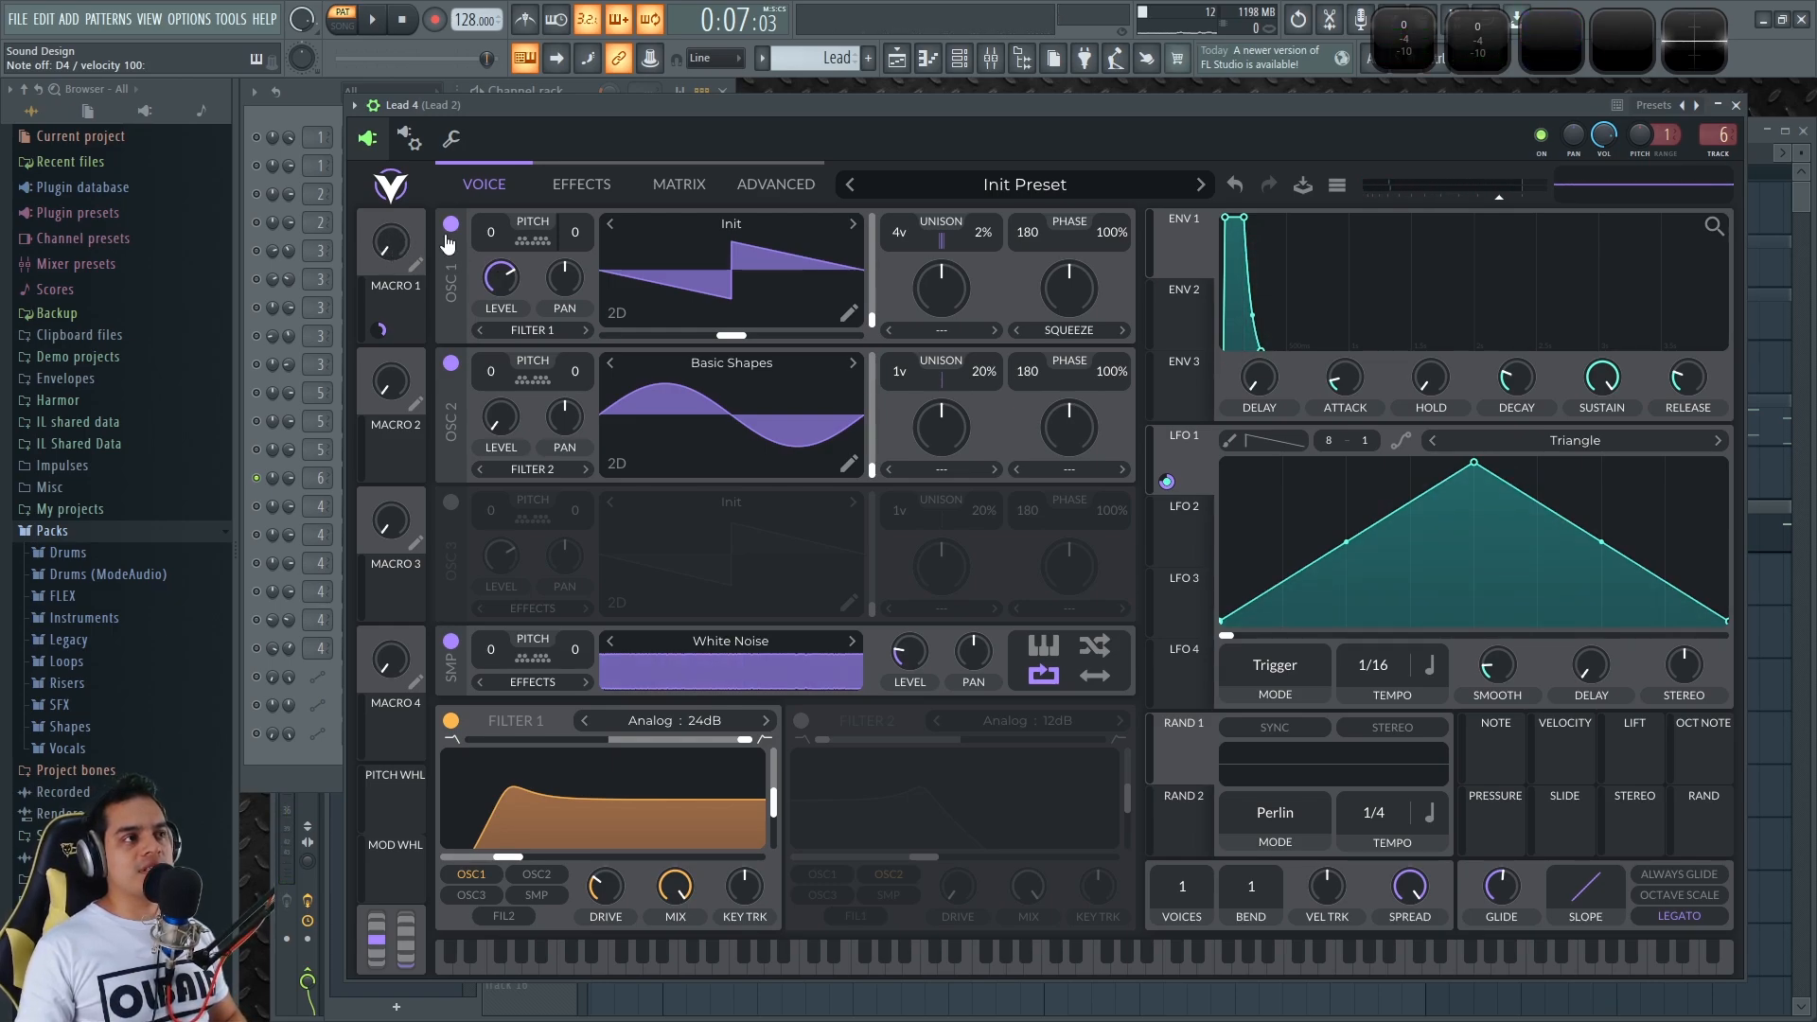
pyautogui.click(678, 179)
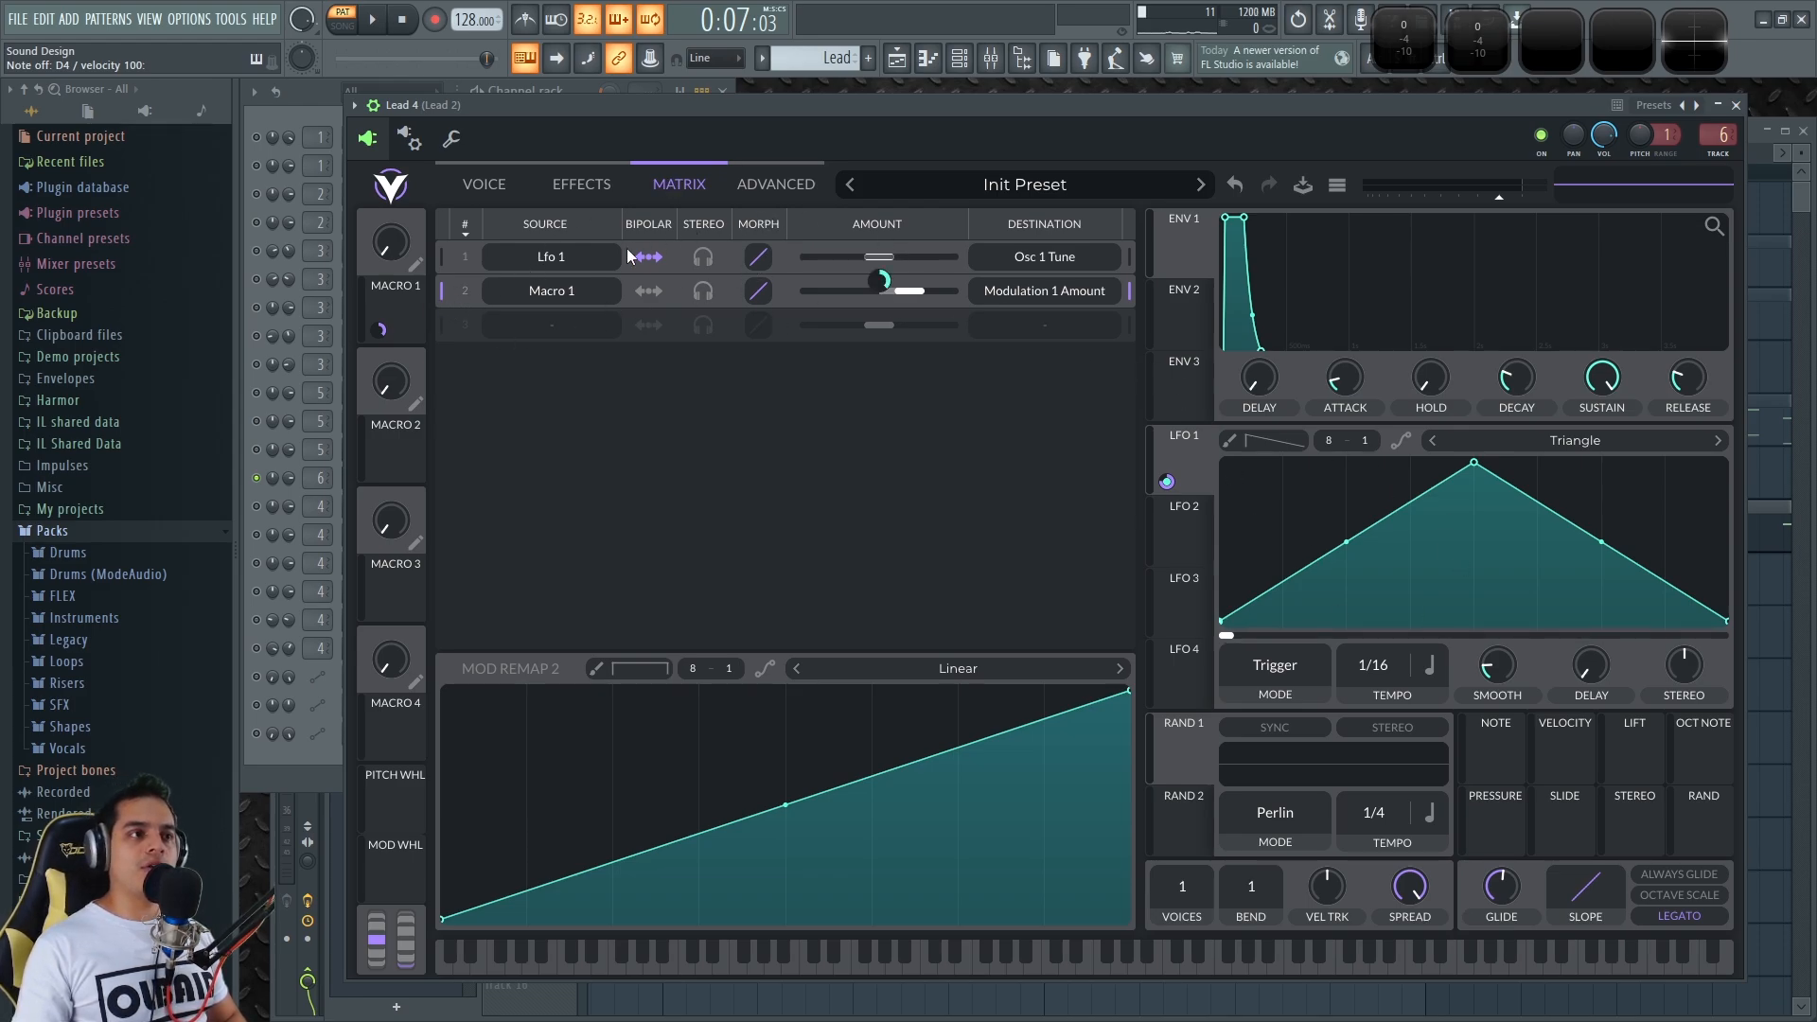
# Sweep Macro 1 up to 1.000, down through 0.6 to about 0.2, then close Vital
pyautogui.press('q')
pyautogui.moveTo(374, 246); pyautogui.dragTo(423, 21)
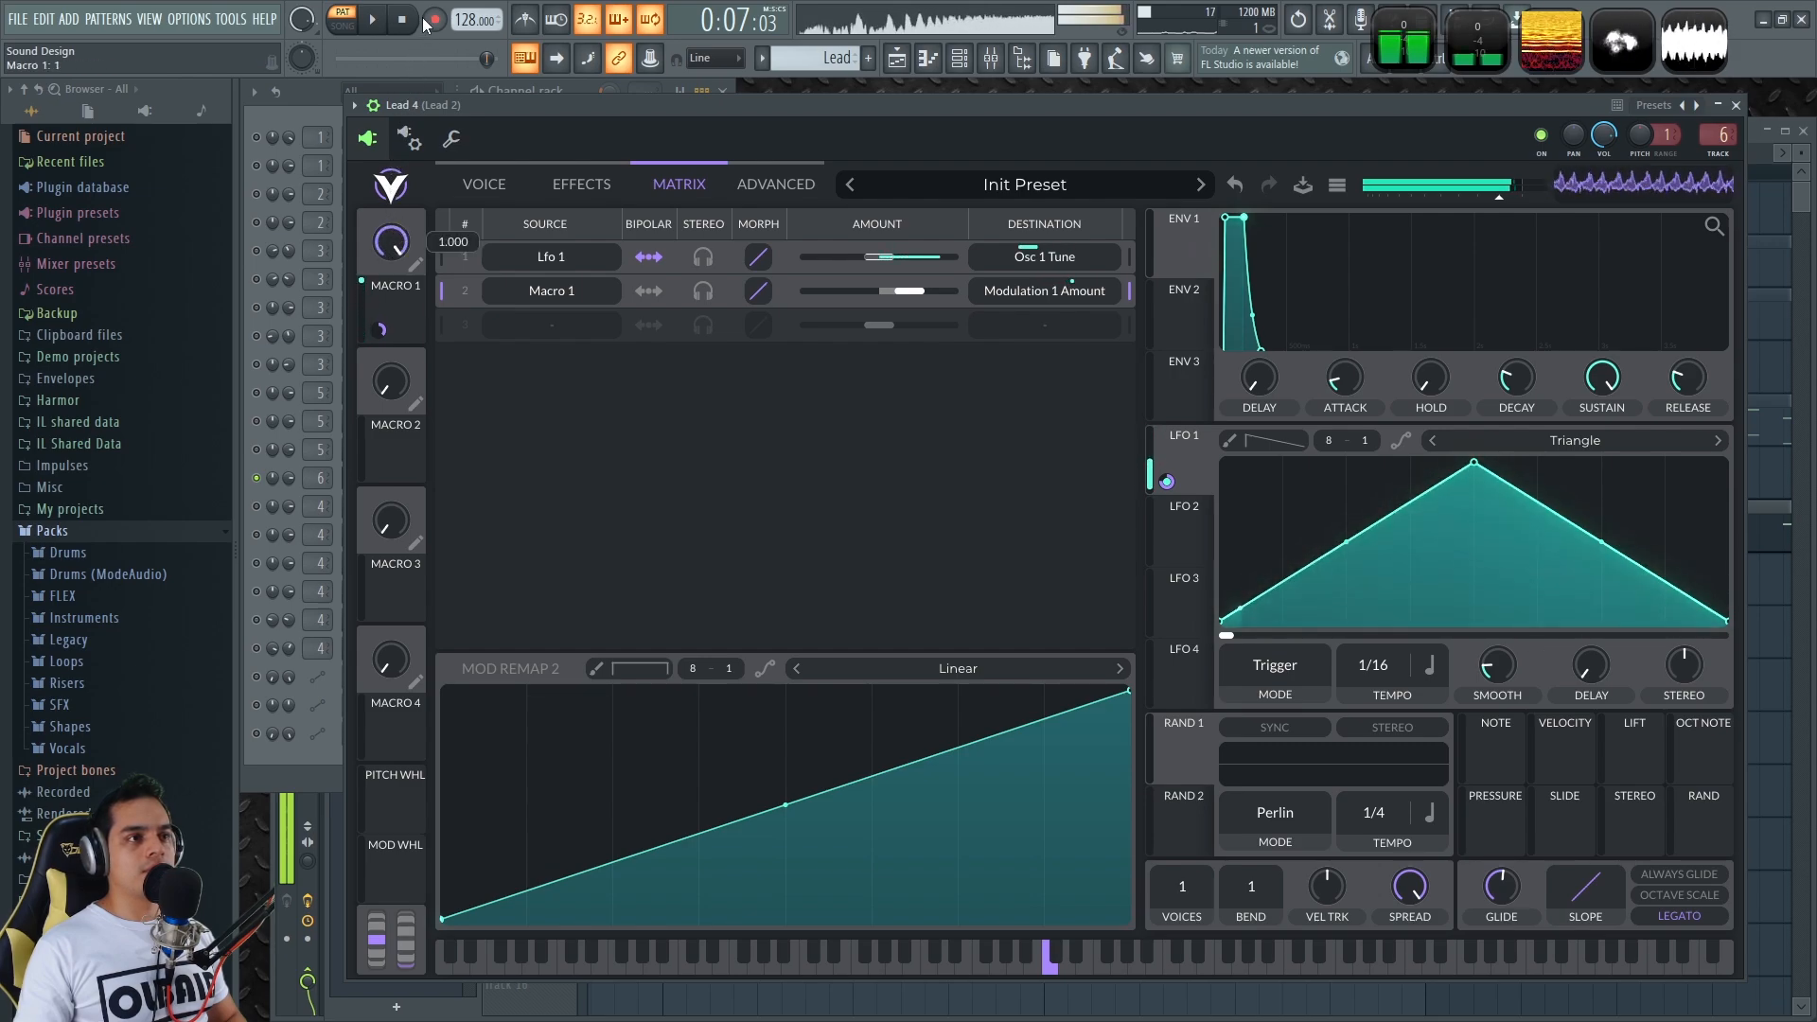
pyautogui.moveTo(422, 47); pyautogui.dragTo(419, 102)
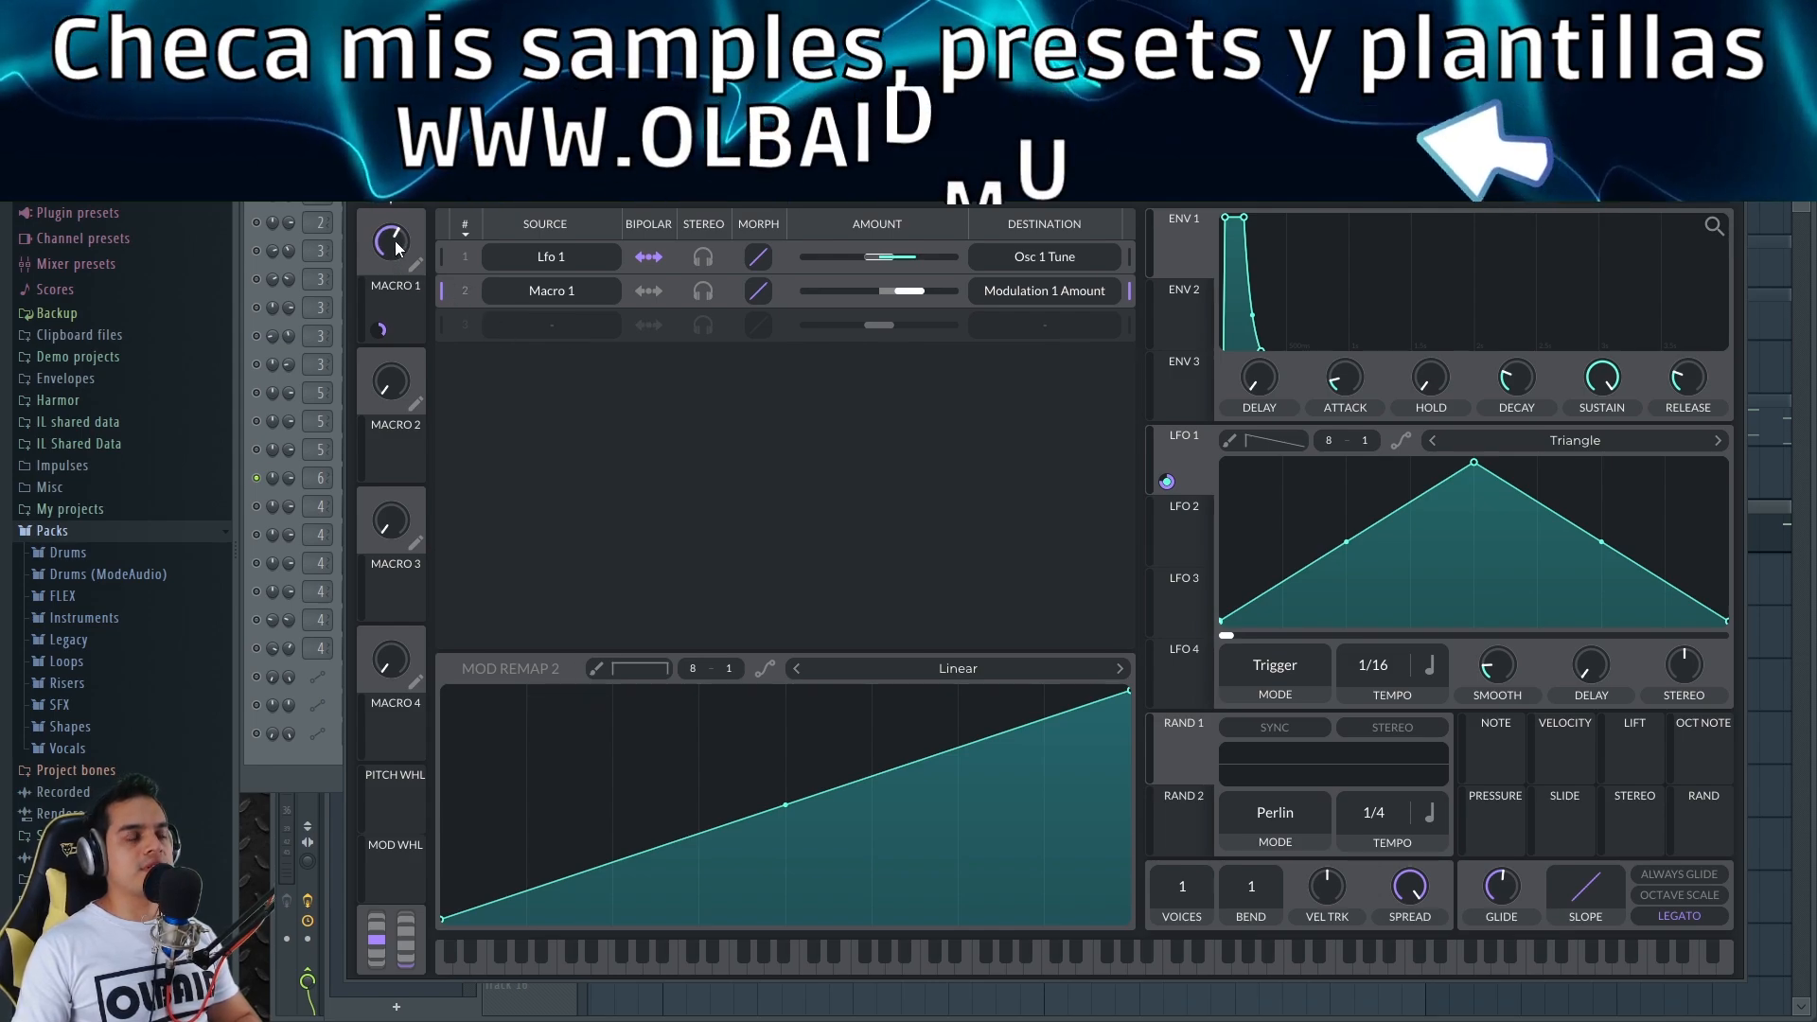
pyautogui.moveTo(394, 246); pyautogui.dragTo(402, 210)
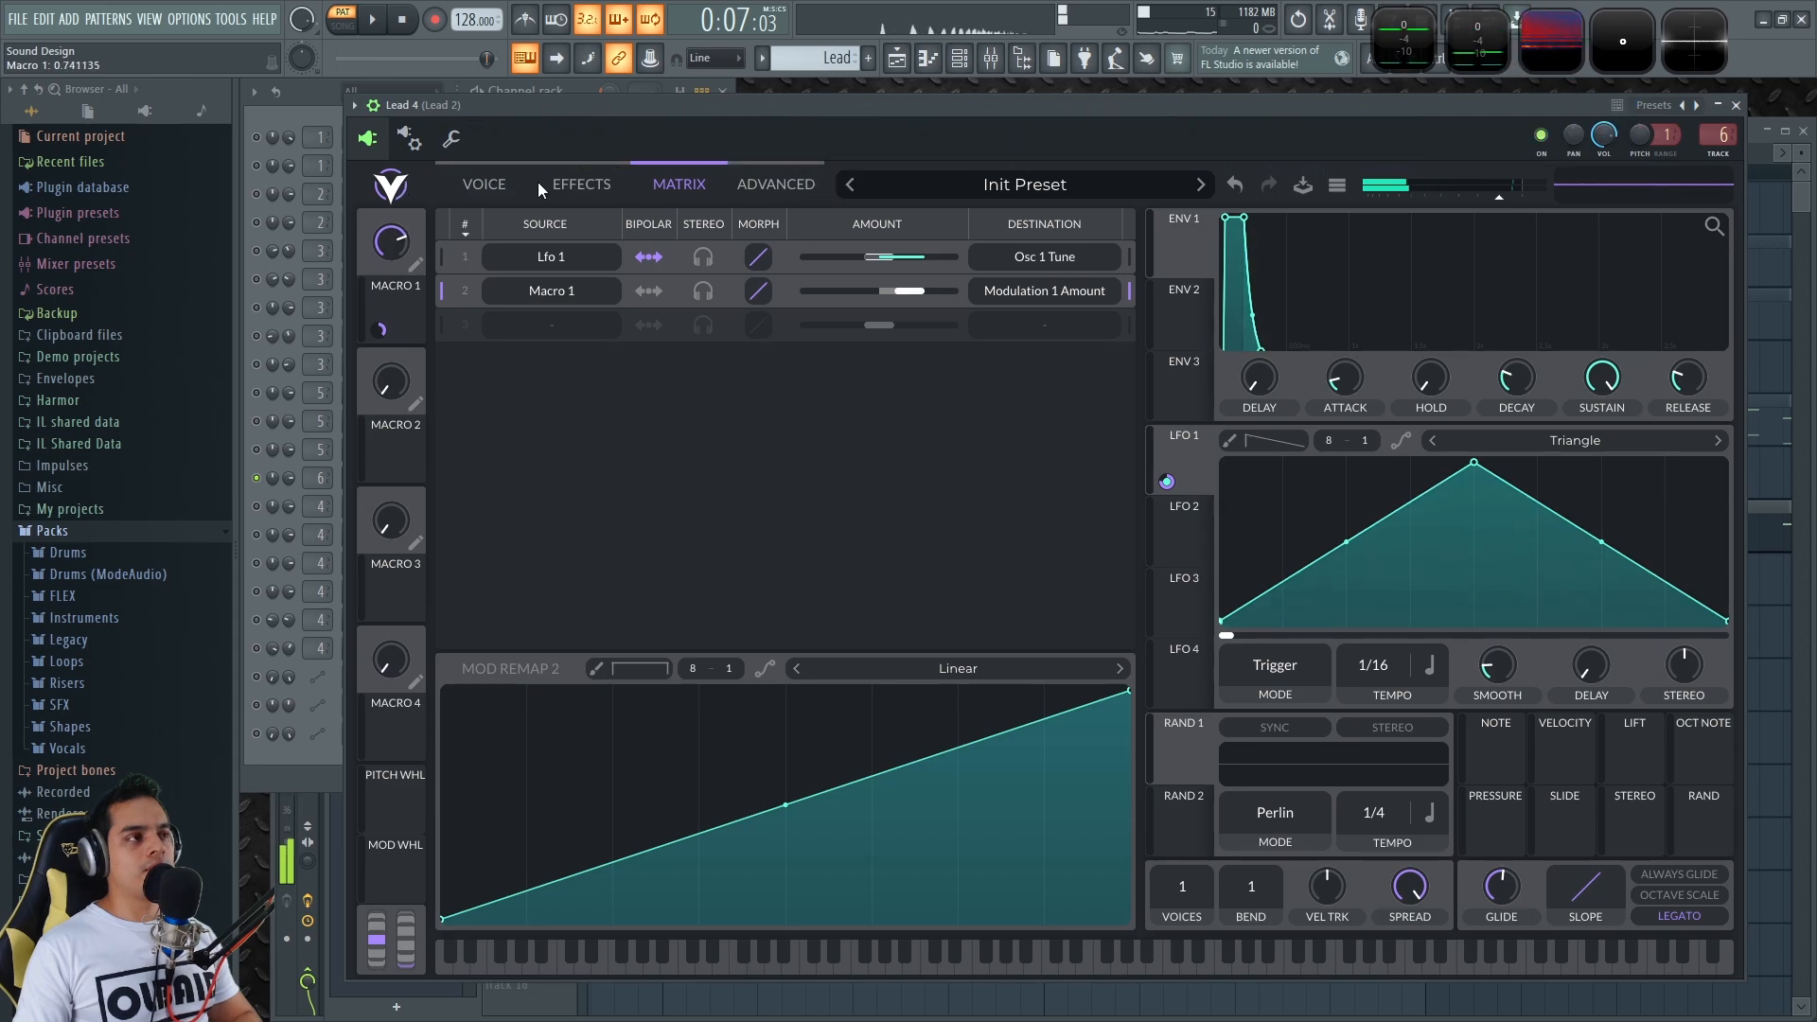
pyautogui.click(1736, 105)
pyautogui.click(1652, 134)
# Play the Playlist from bar 8 to audition the pitch-bend clips, then stop
pyautogui.scroll(-5, 1239, 677)
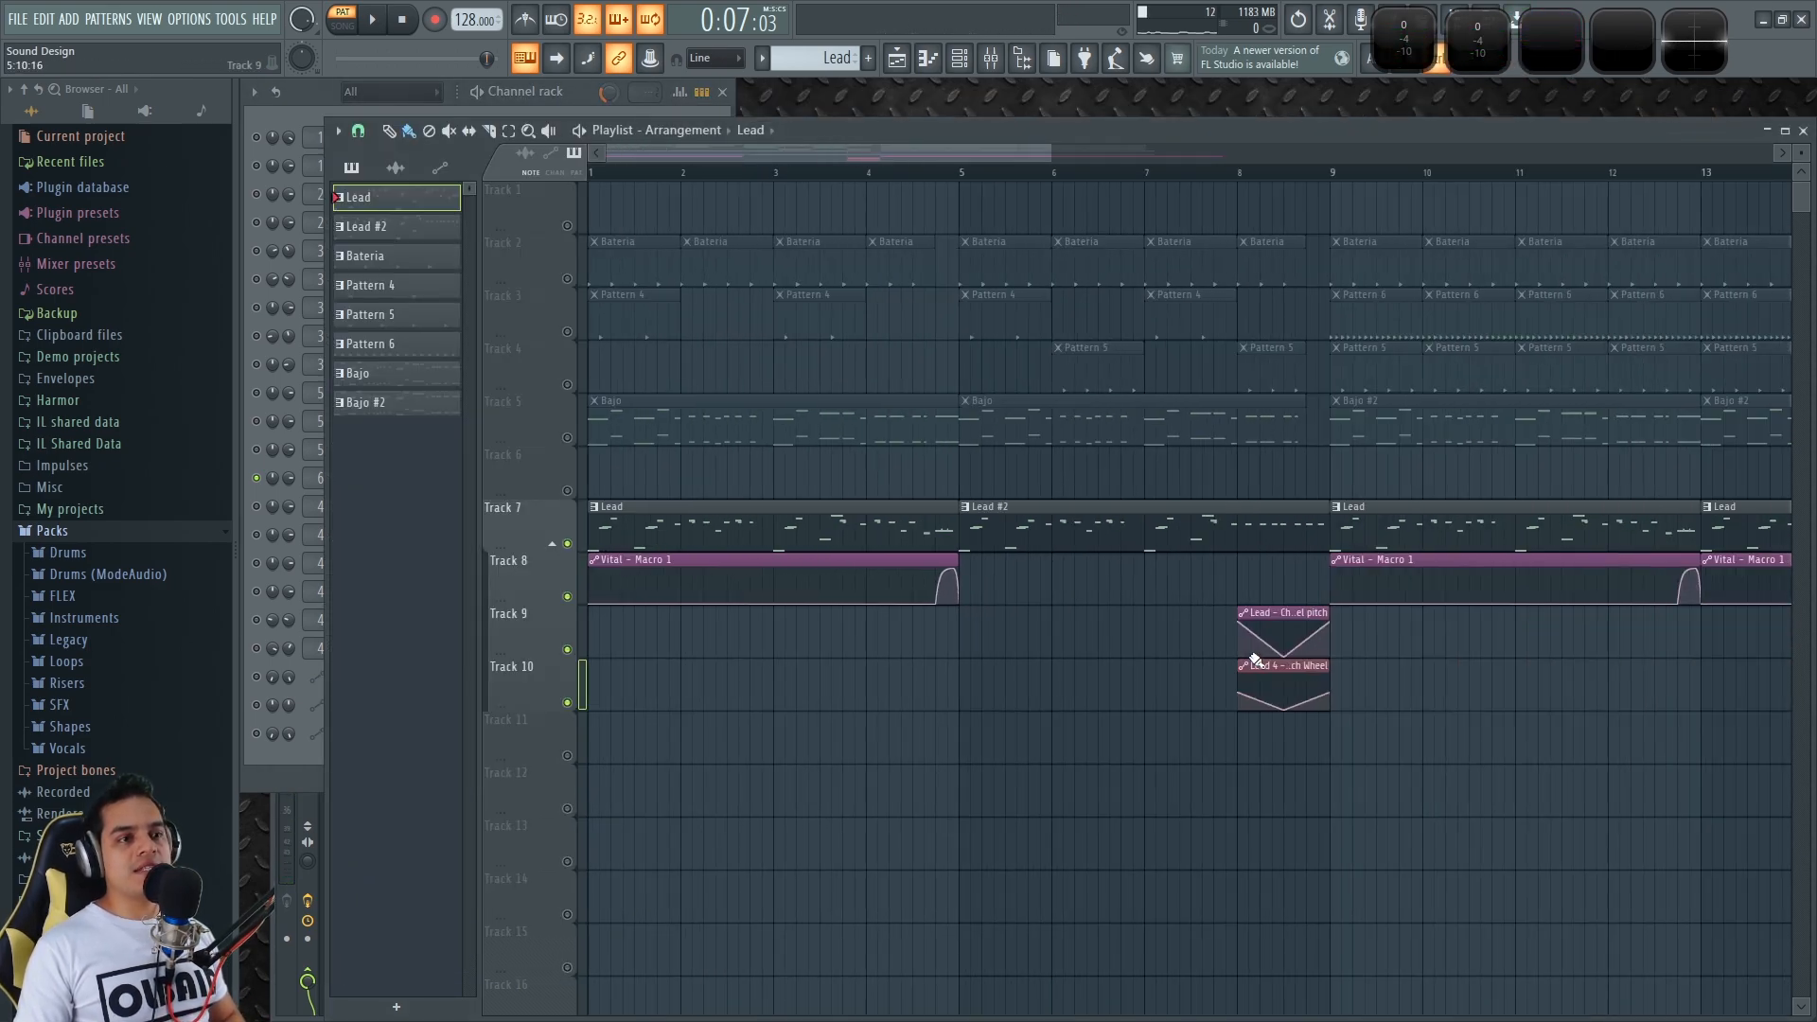
pyautogui.scroll(5, 1346, 738)
pyautogui.click(929, 170)
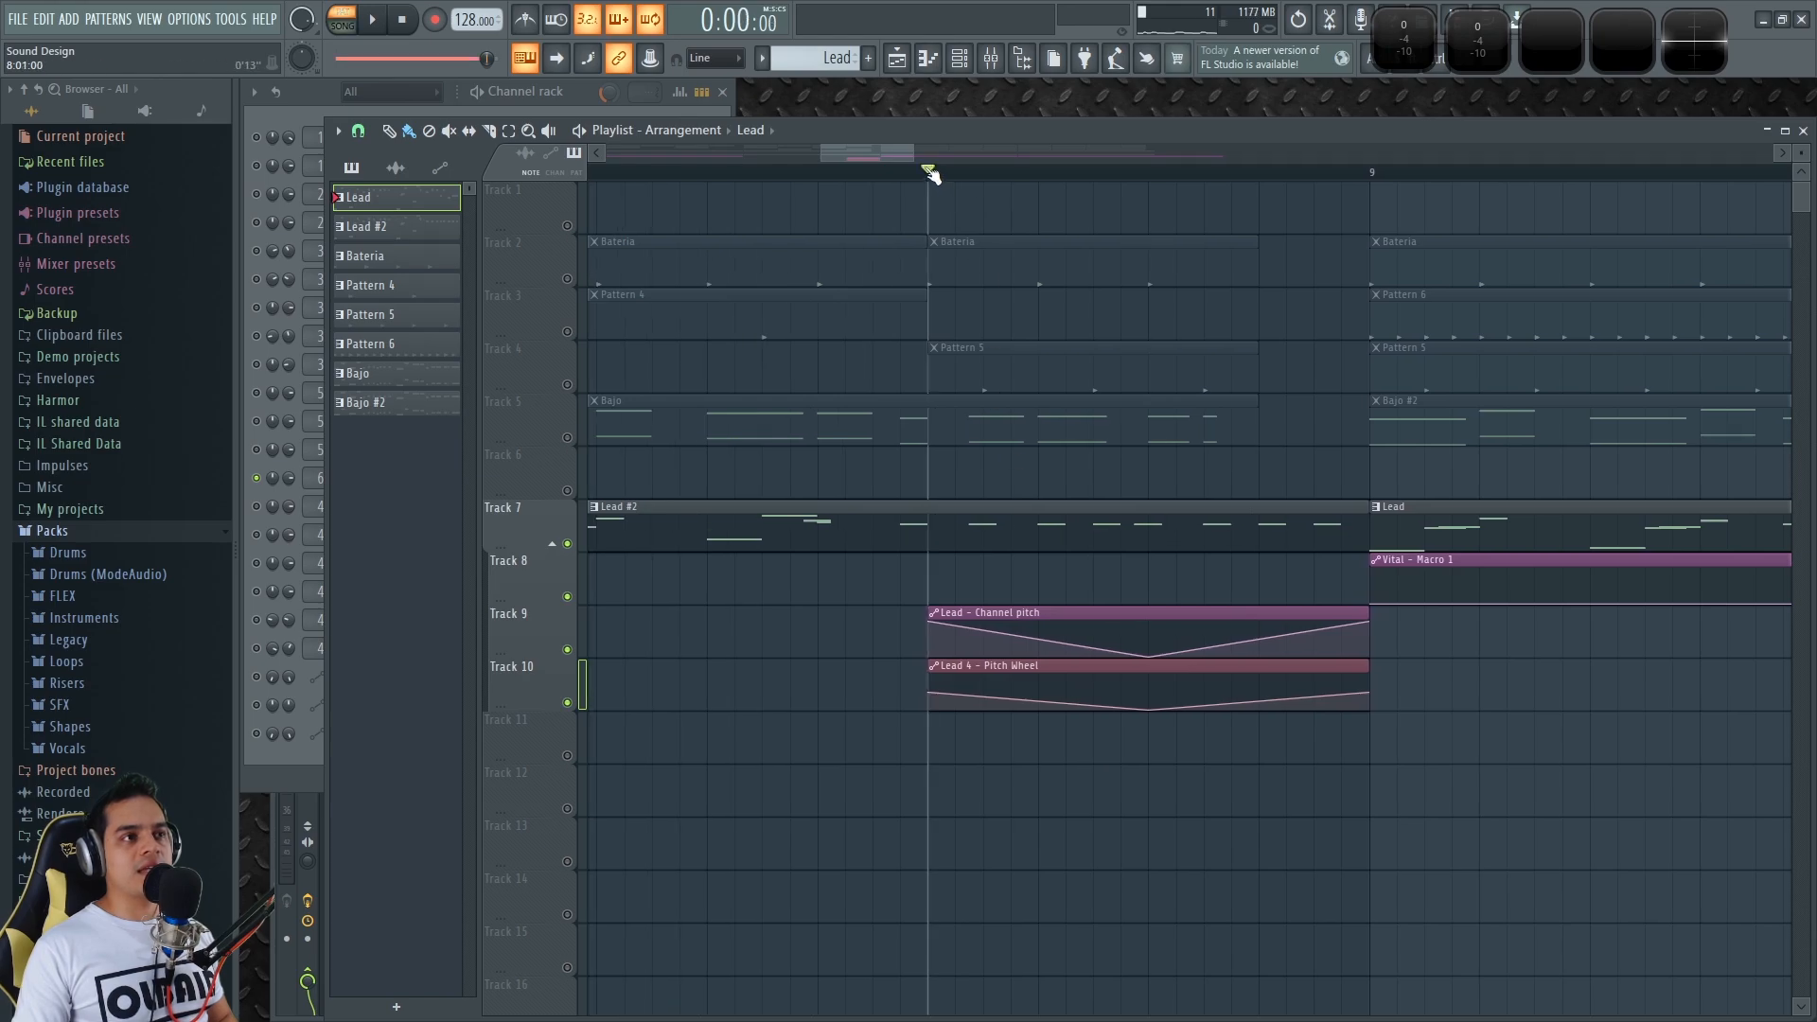
pyautogui.hscroll(2, 1041, 752)
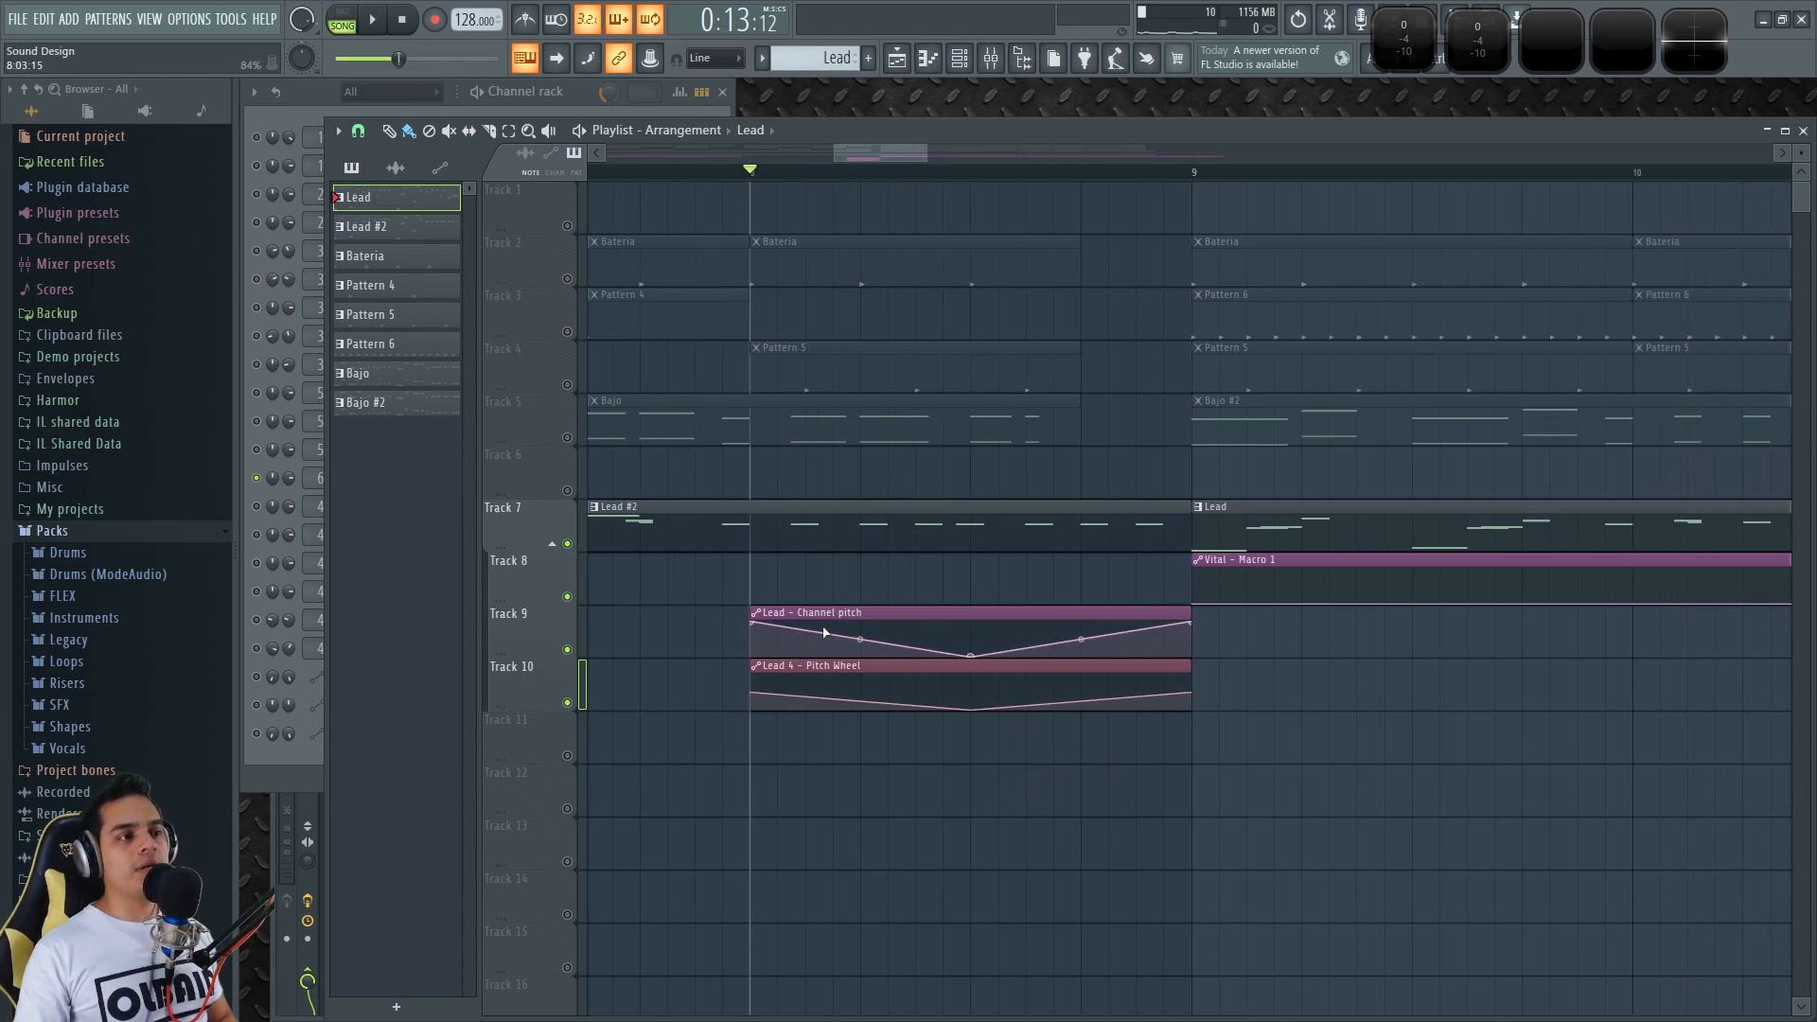
pyautogui.press('space')
pyautogui.press('space')
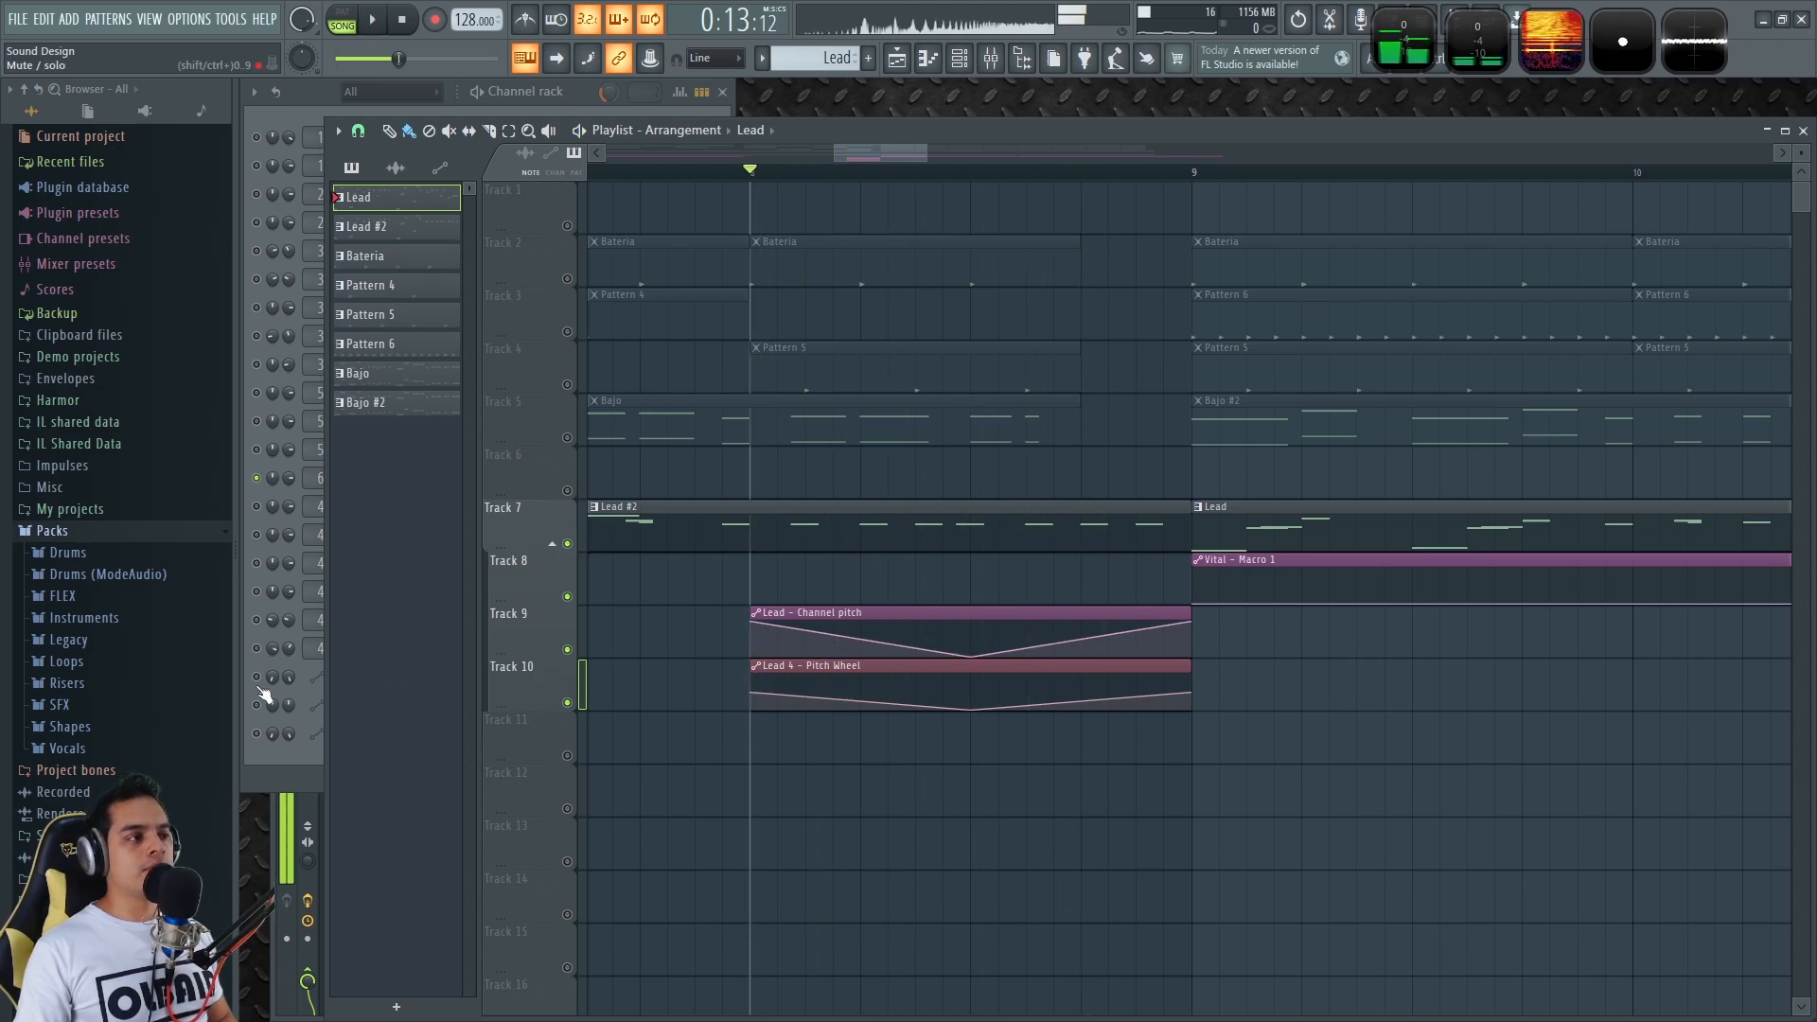
# Solo the Lead channel instead of Lead 4 and open its 3x Osc synth
pyautogui.click(258, 731)
pyautogui.keyDown('ctrl'); pyautogui.click(256, 392); pyautogui.keyUp('ctrl')
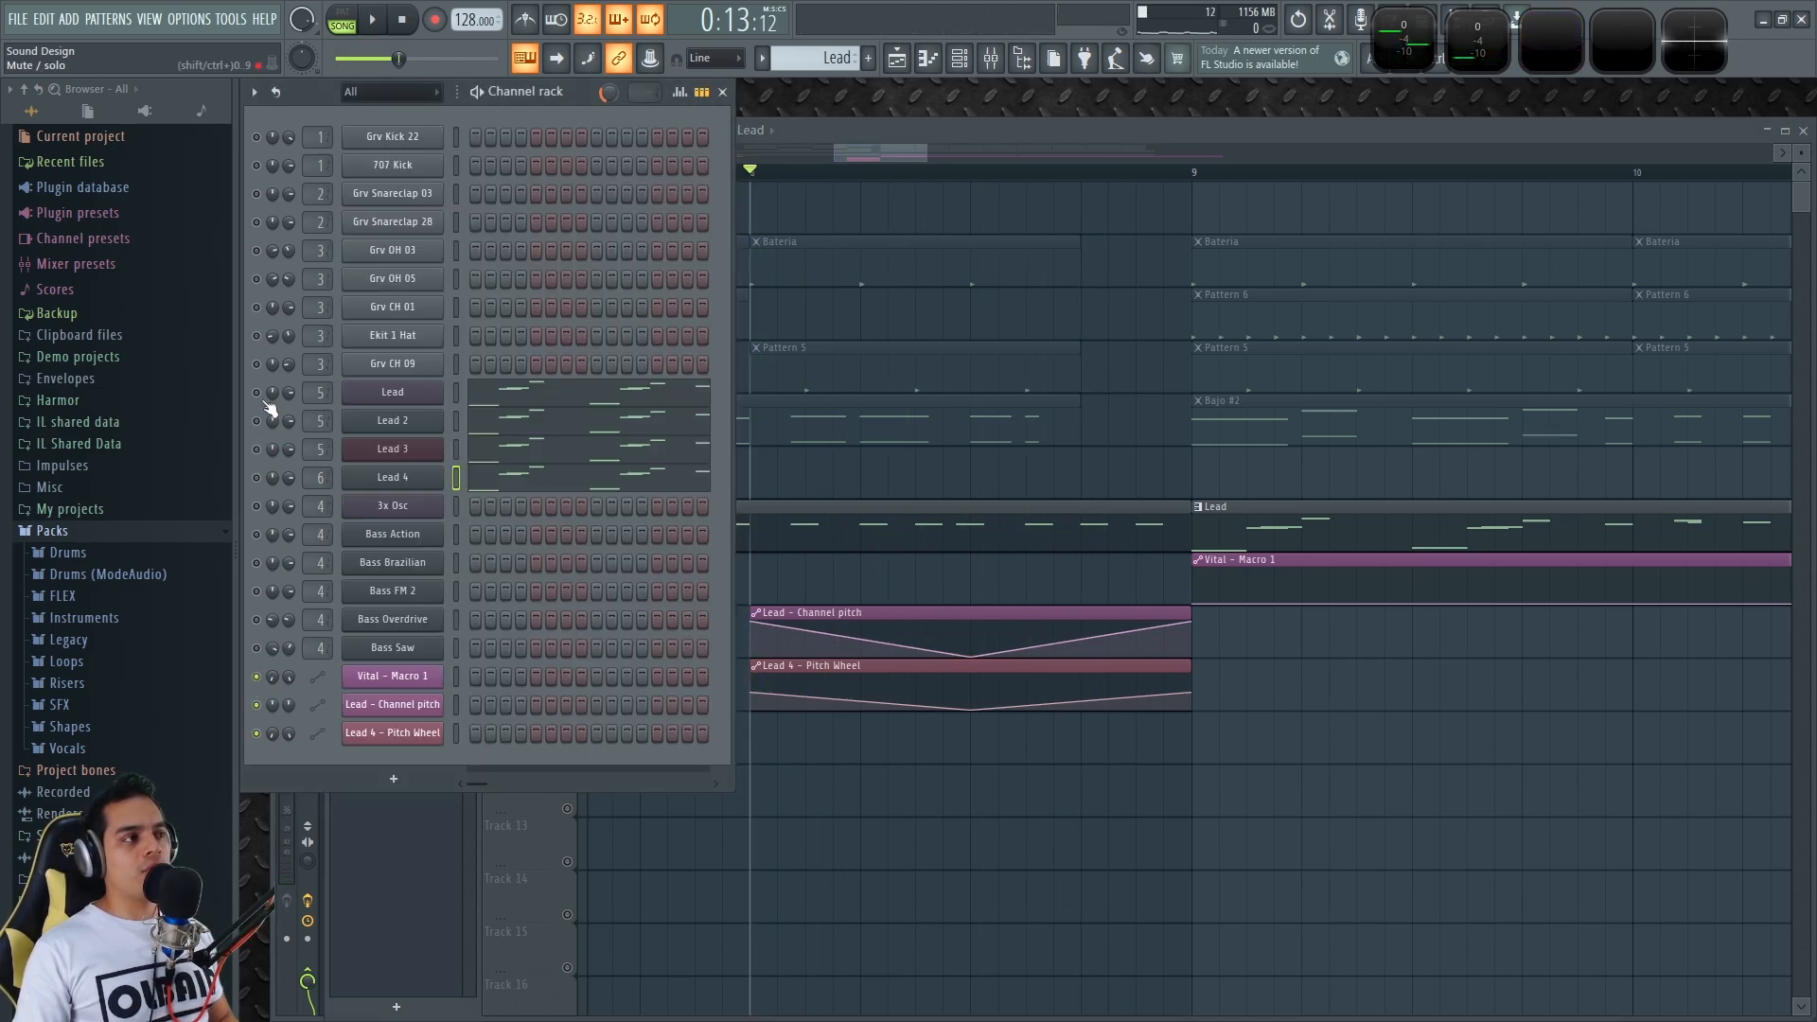
pyautogui.click(394, 394)
# Audition the Lead, then narrow the 3x Osc pitch knob range from 2 to 1 semitone
pyautogui.press('space')
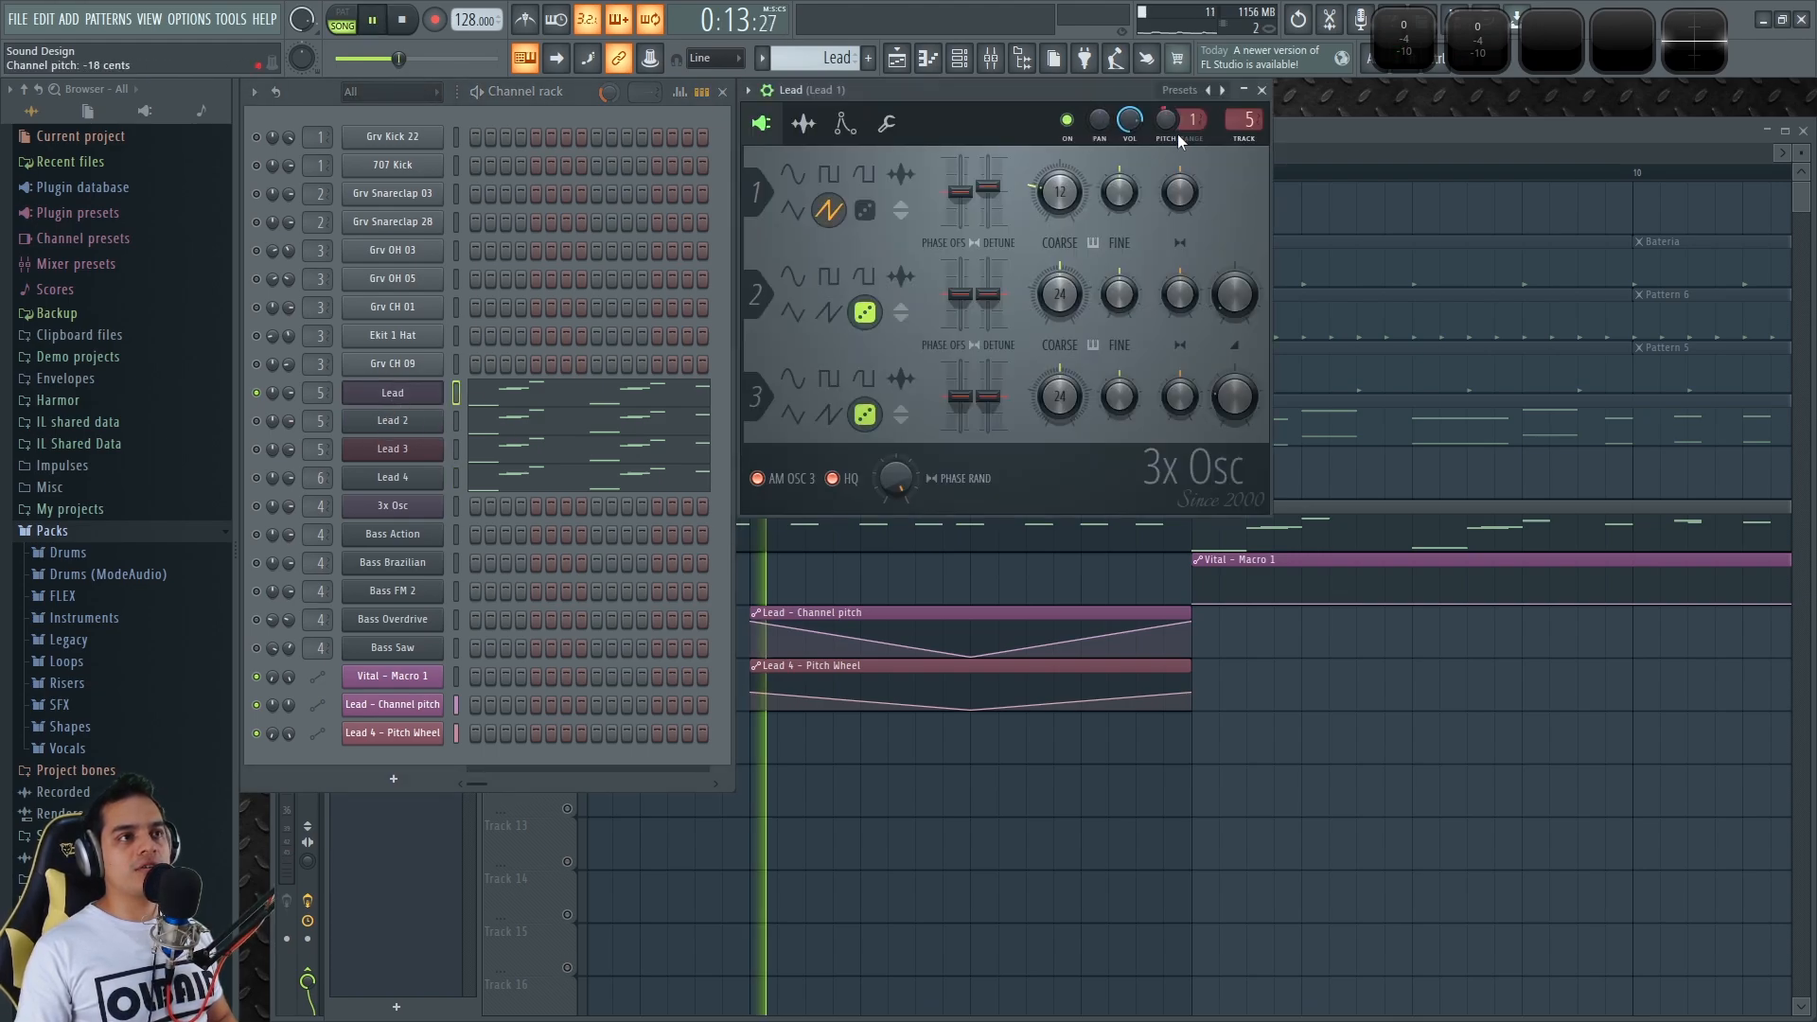
pyautogui.press('space')
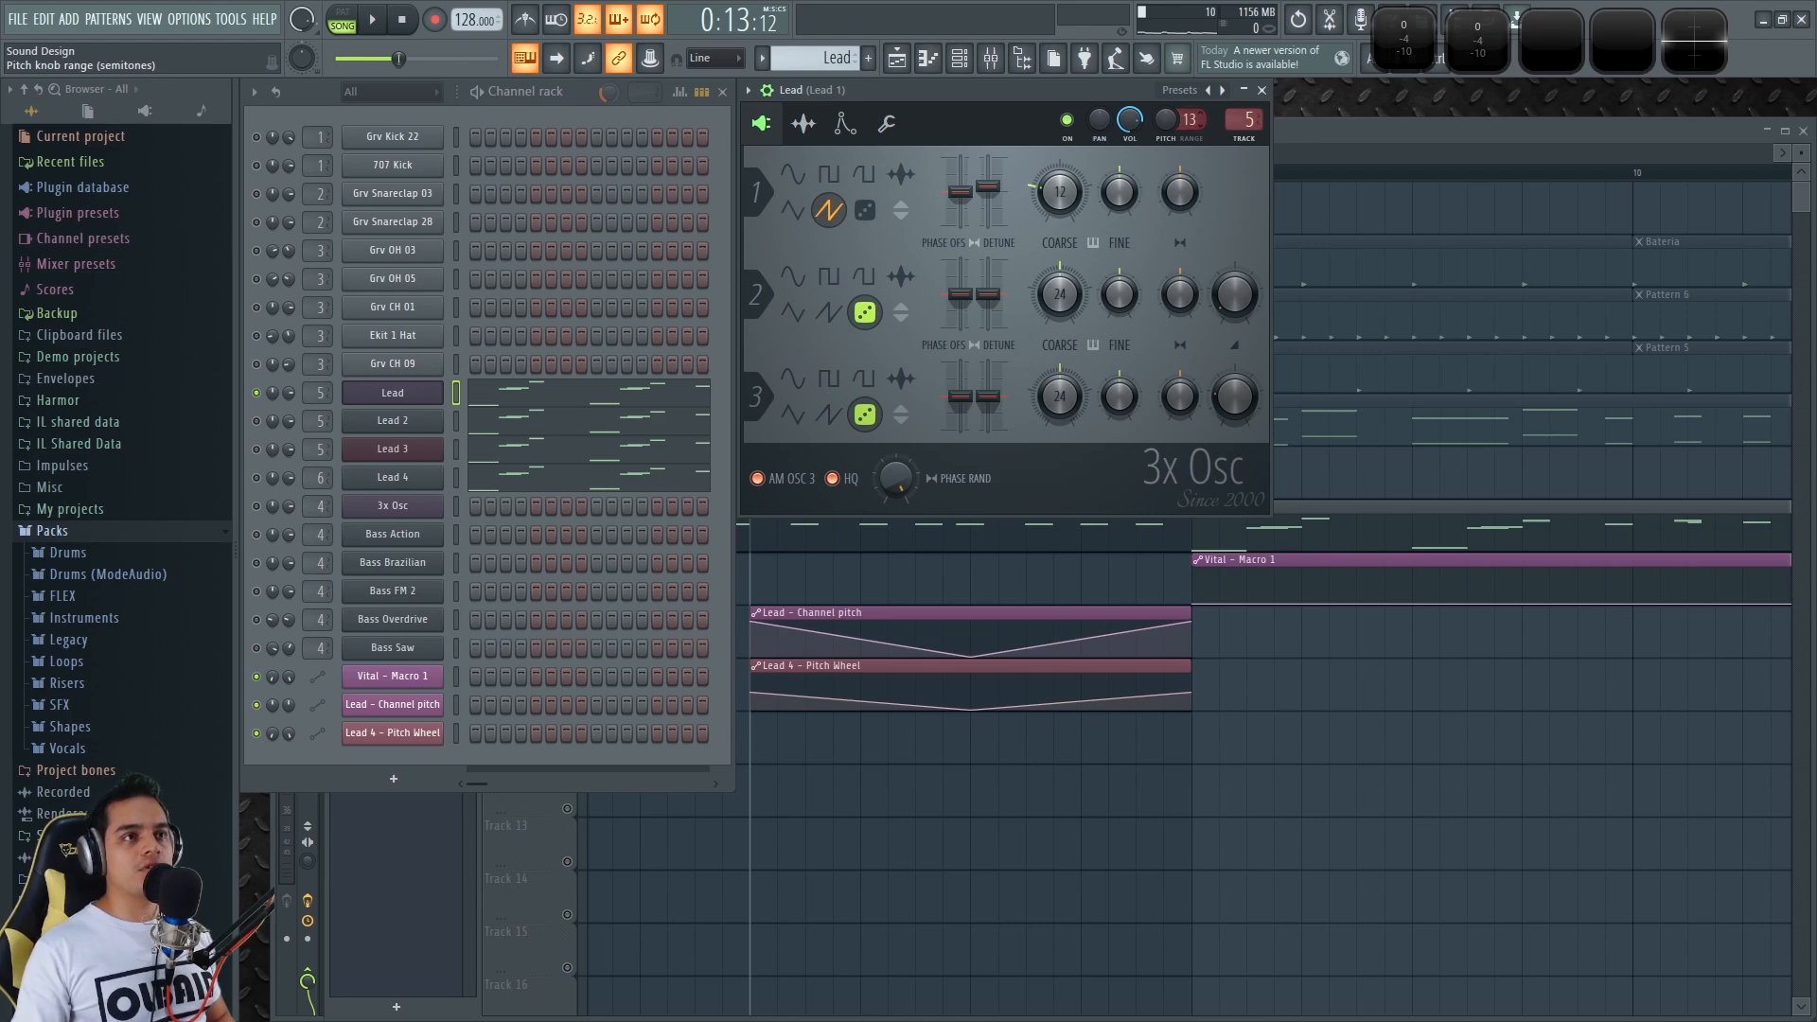
pyautogui.press('space')
pyautogui.press('space')
pyautogui.moveTo(1190, 116); pyautogui.dragTo(1190, 127)
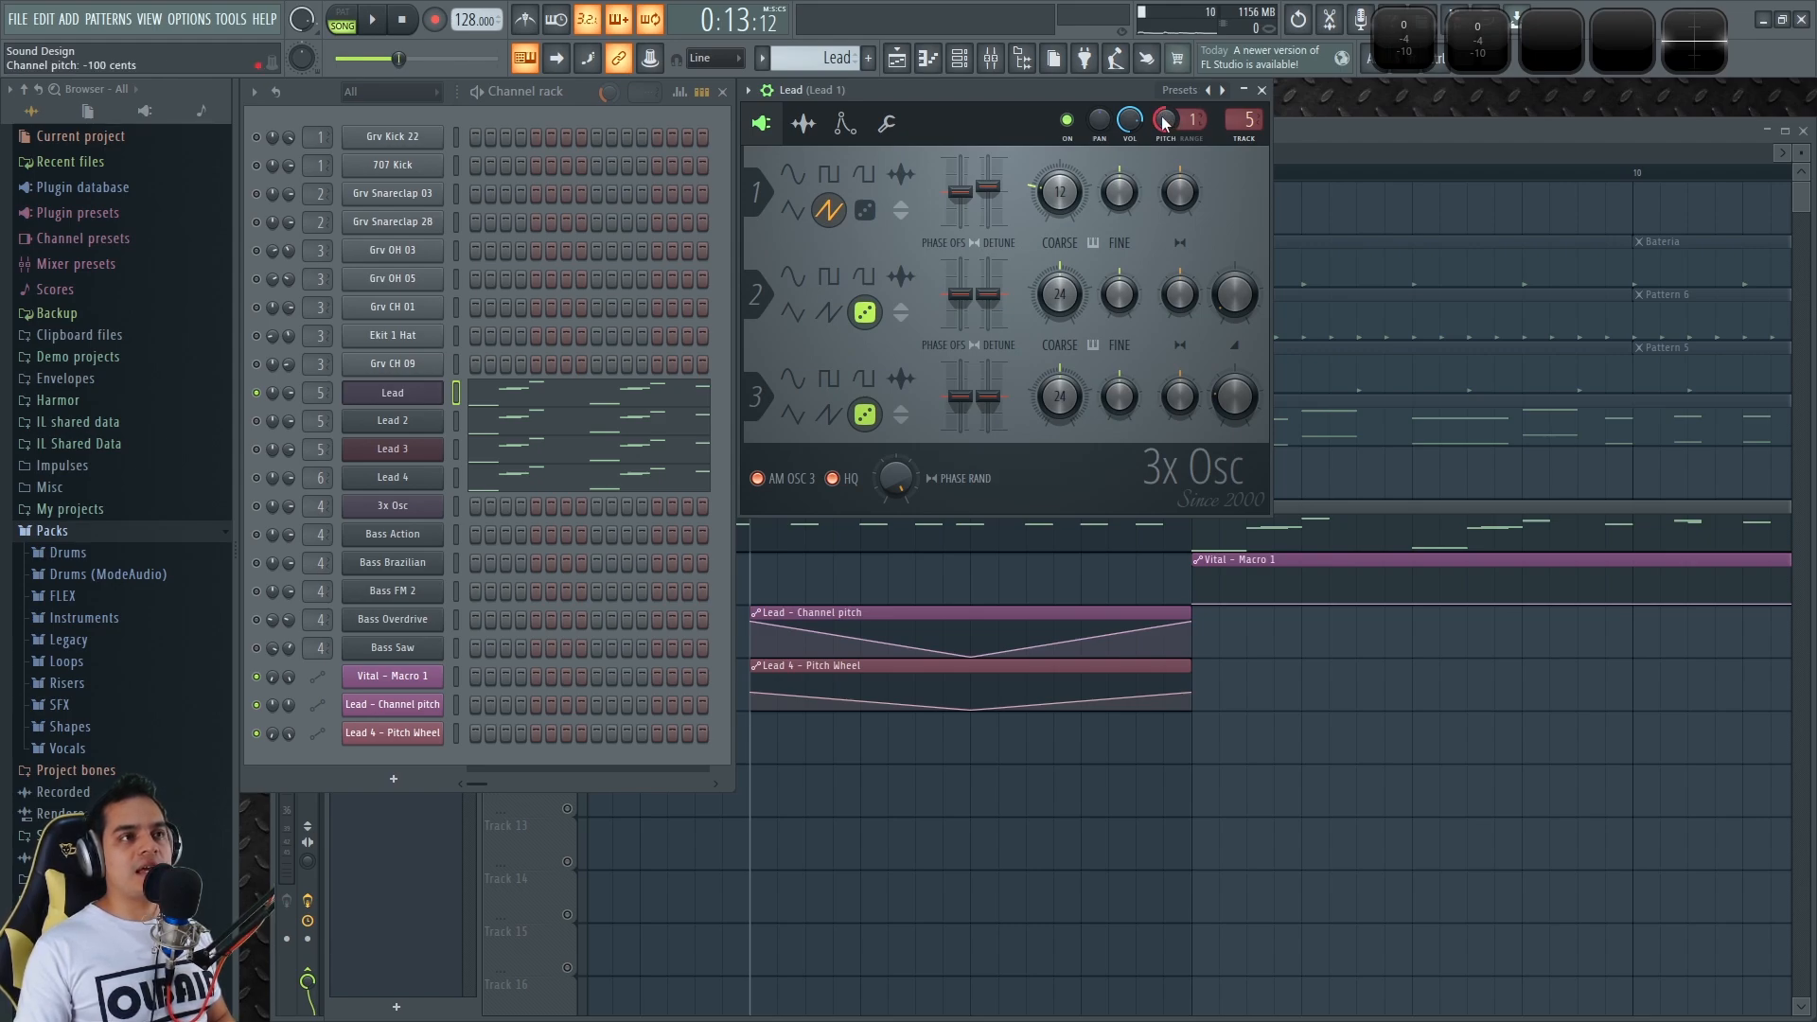
# Copy and paste the 49% value into the Lead channel pitch to re-centre it
pyautogui.rightClick(1167, 126)
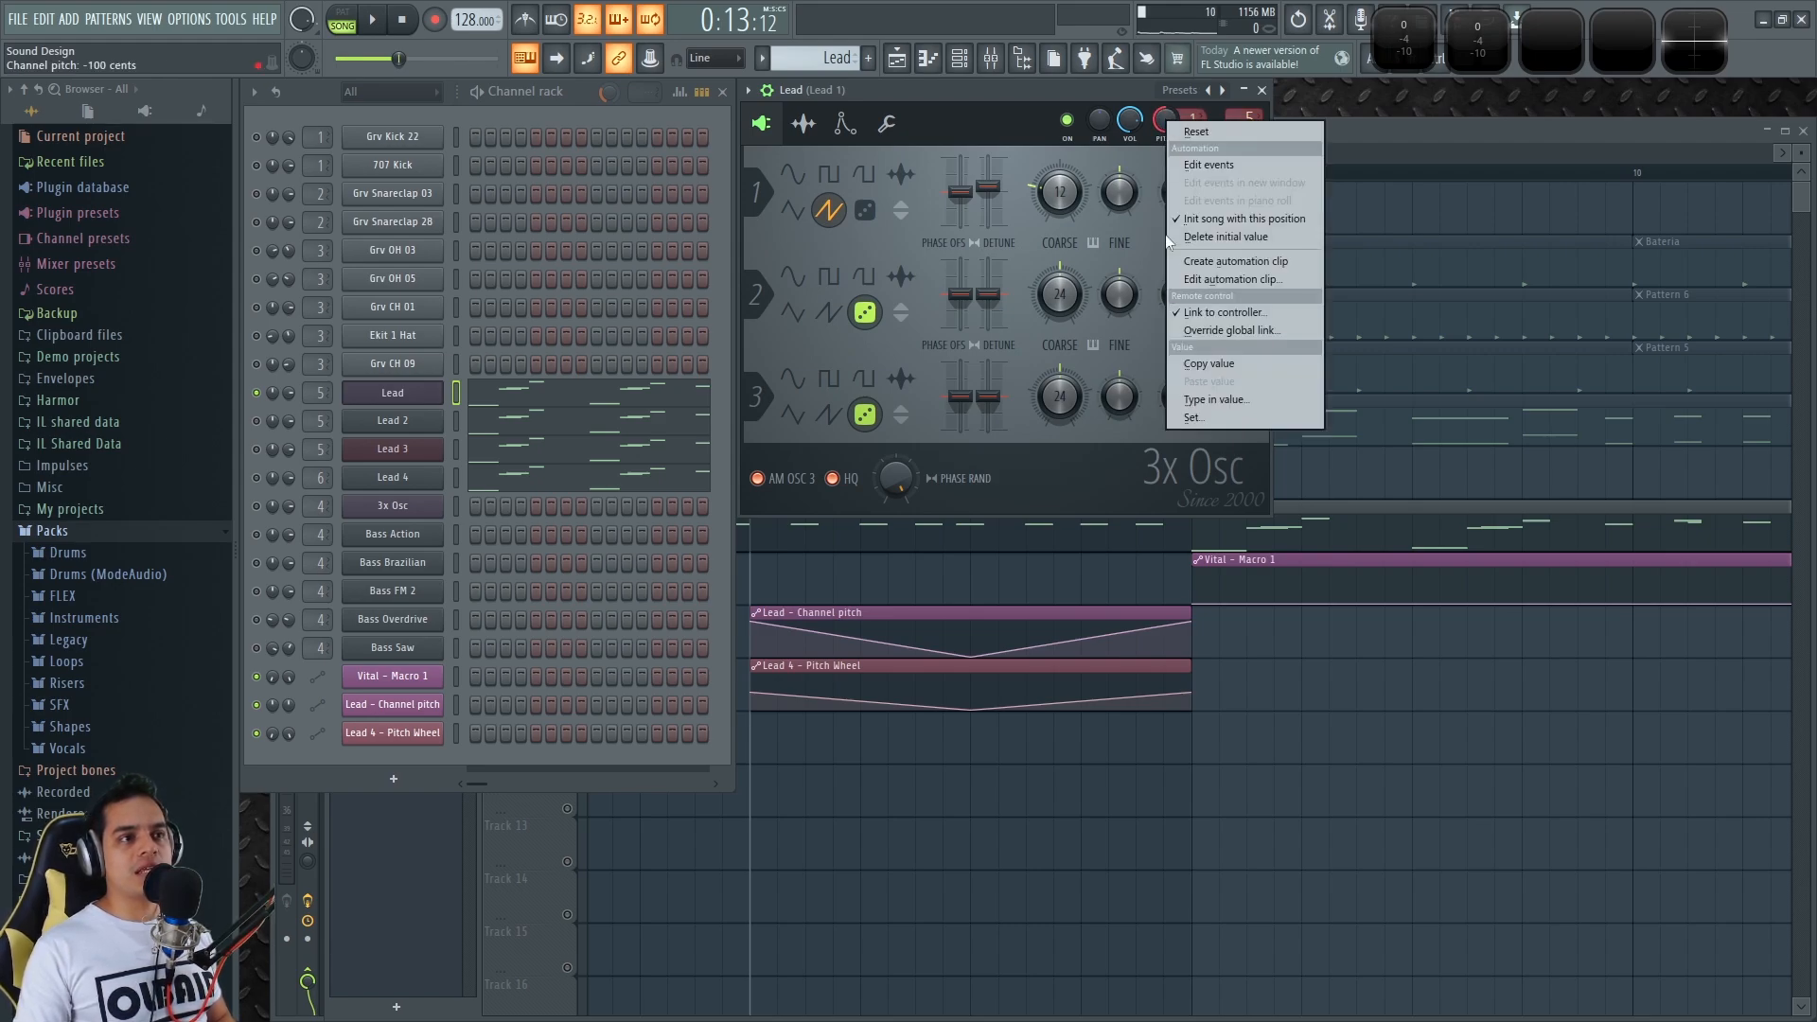
pyautogui.click(1210, 364)
pyautogui.rightClick(1163, 130)
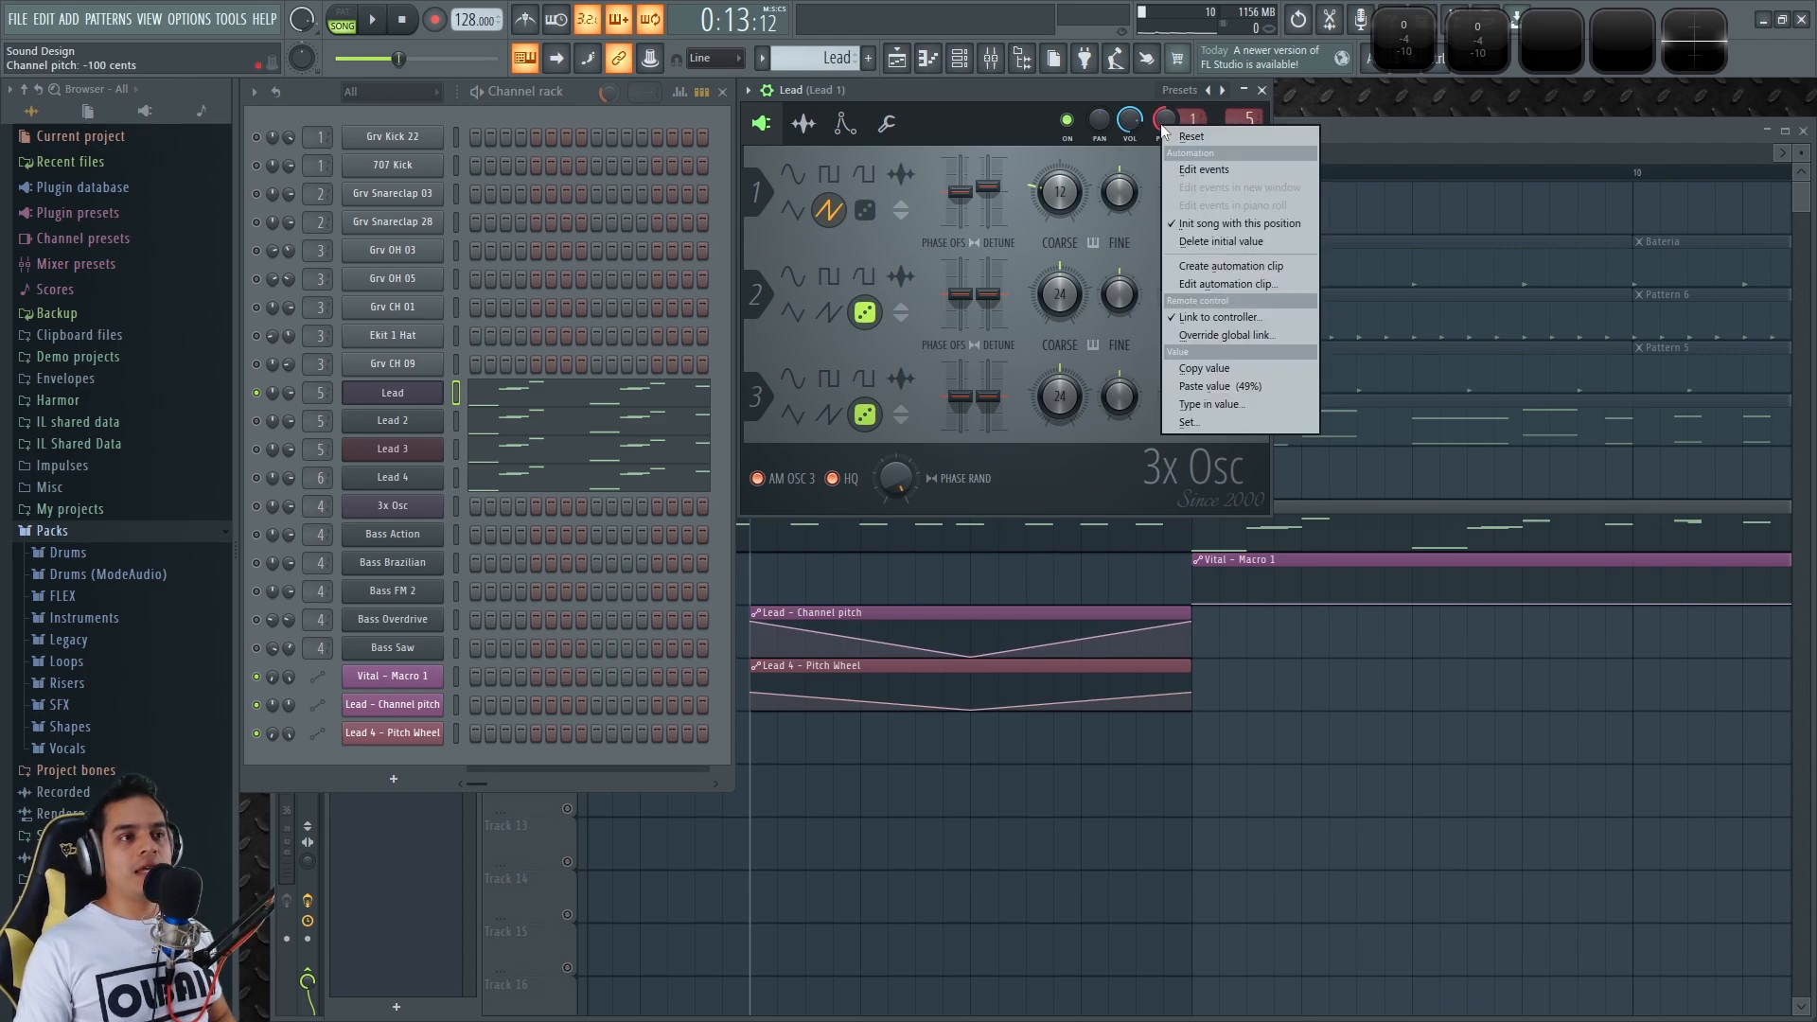
pyautogui.click(1245, 393)
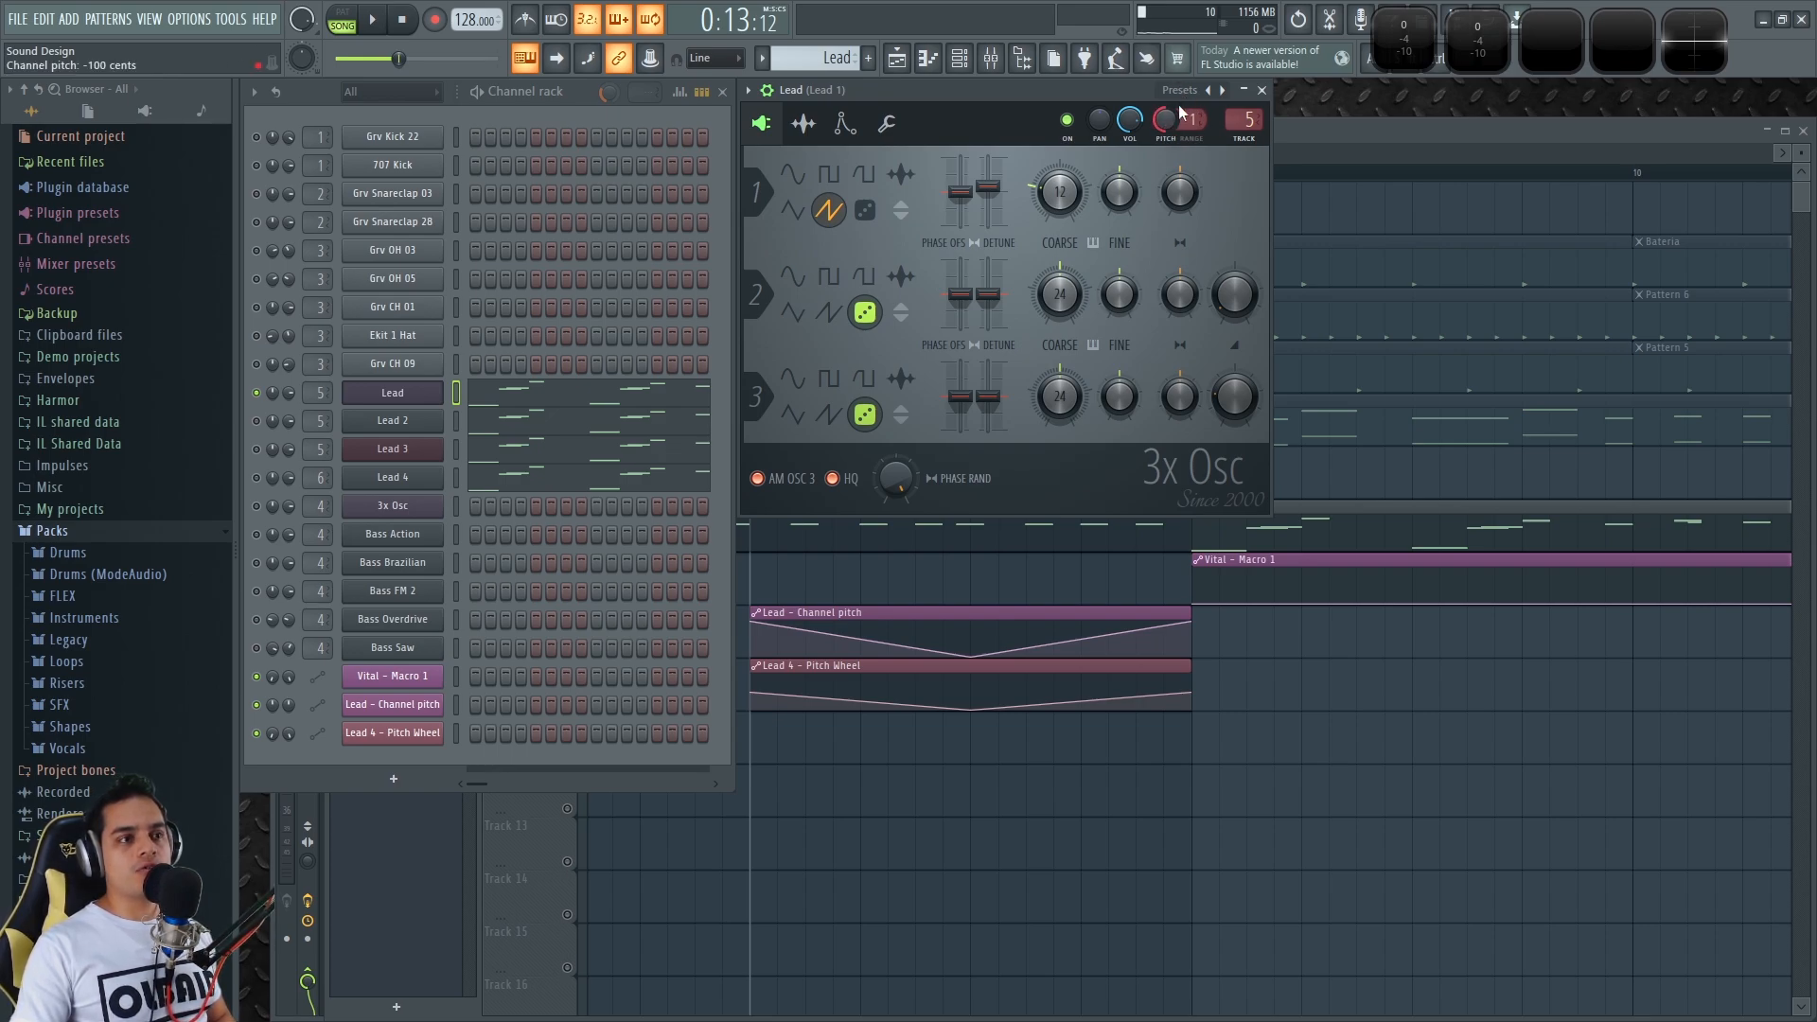
# Play the Lead and detune oscillator 1's fine pitch down to -43 cents
pyautogui.press('space')
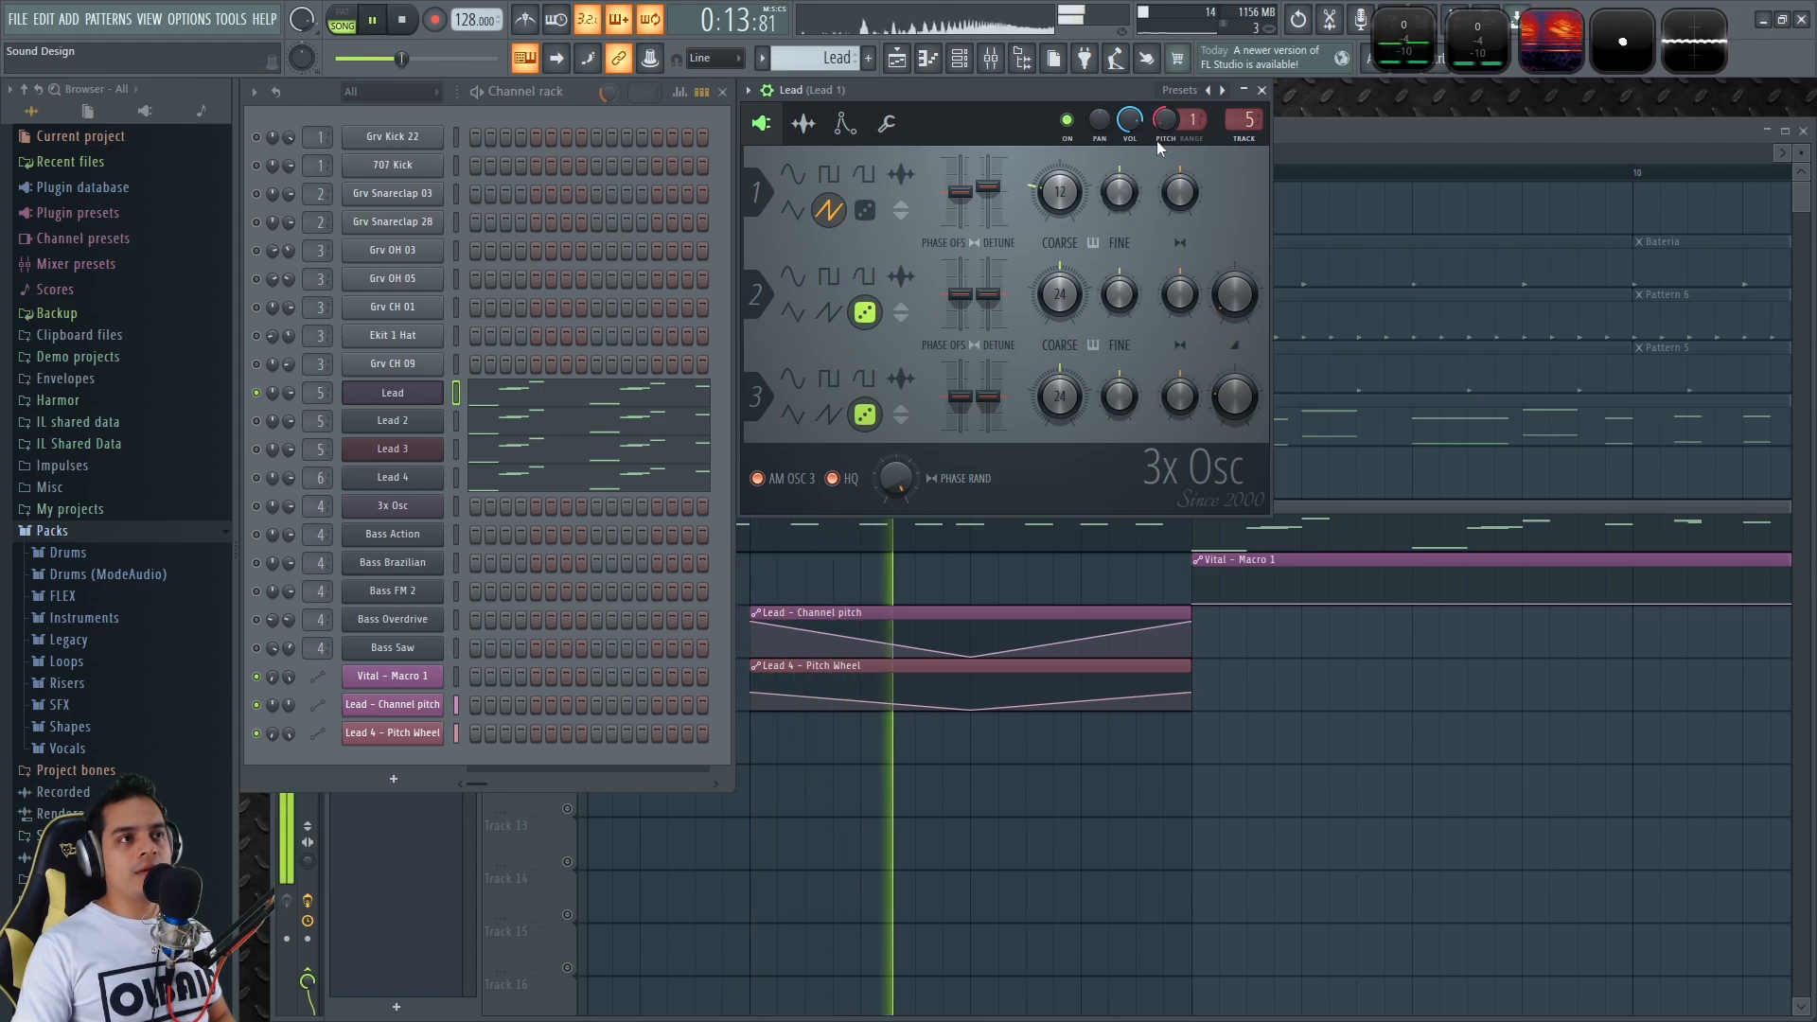
pyautogui.press('space')
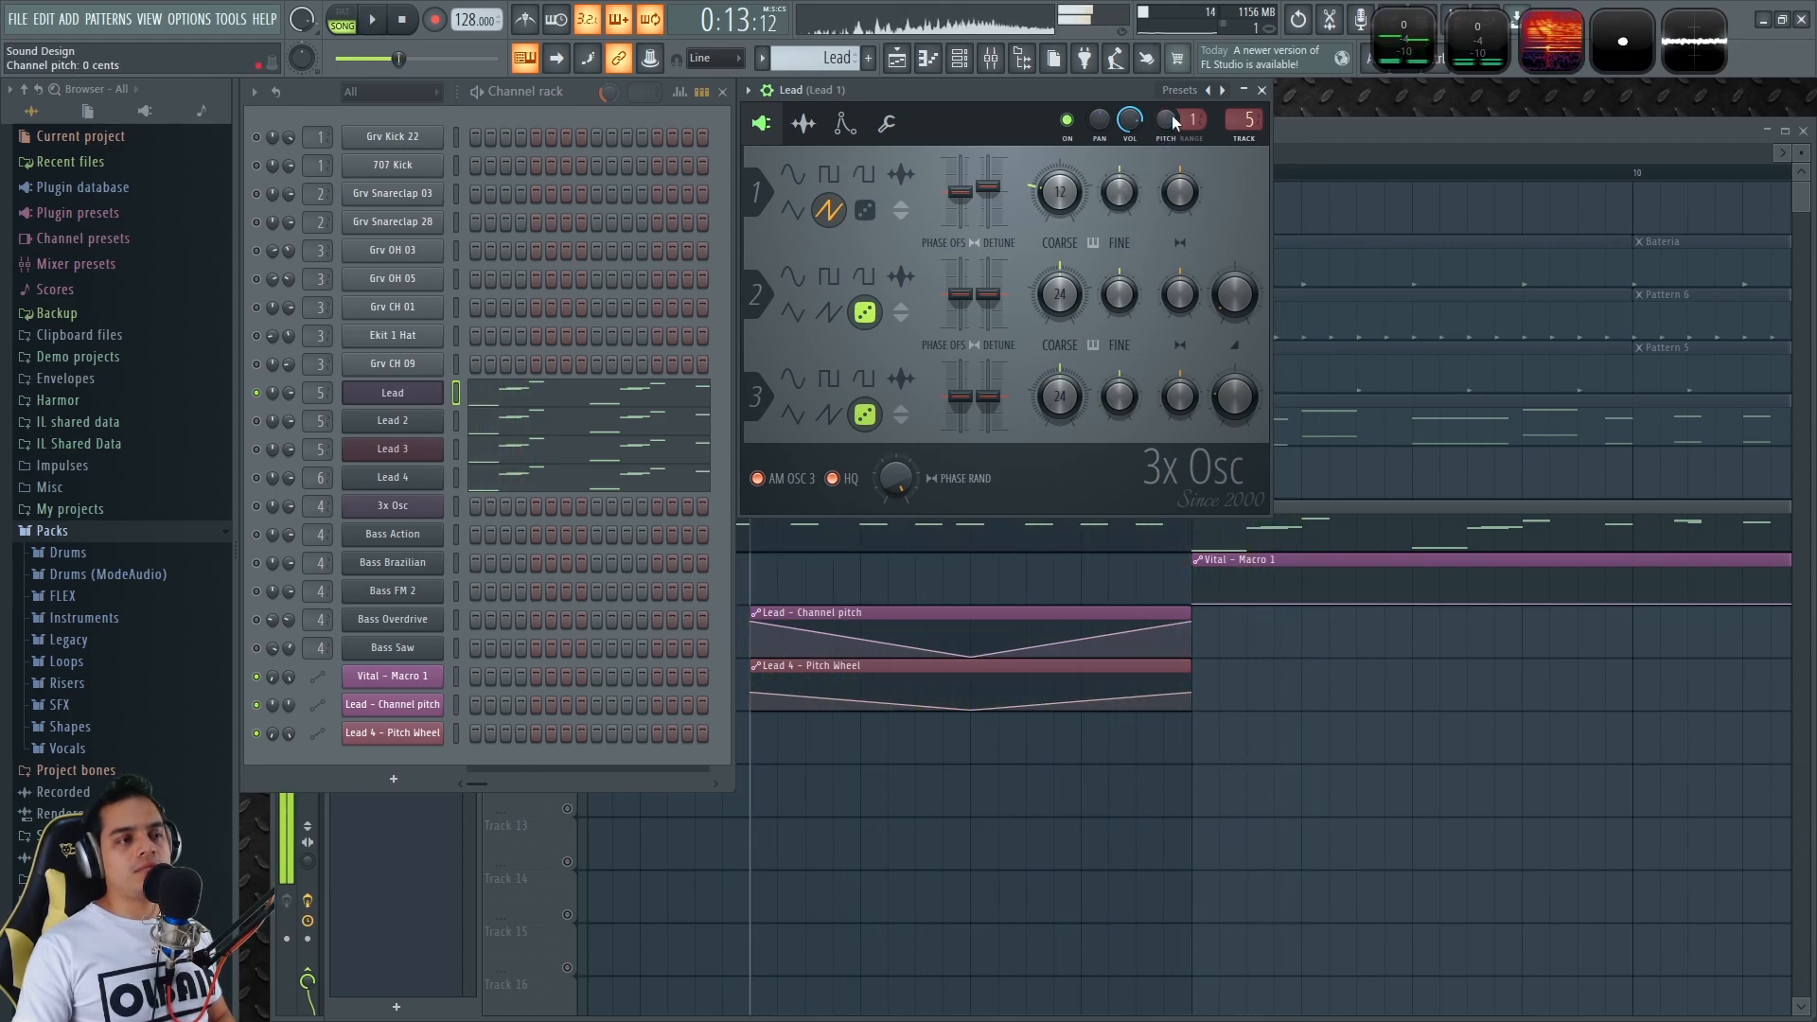
pyautogui.press('space')
pyautogui.press('space')
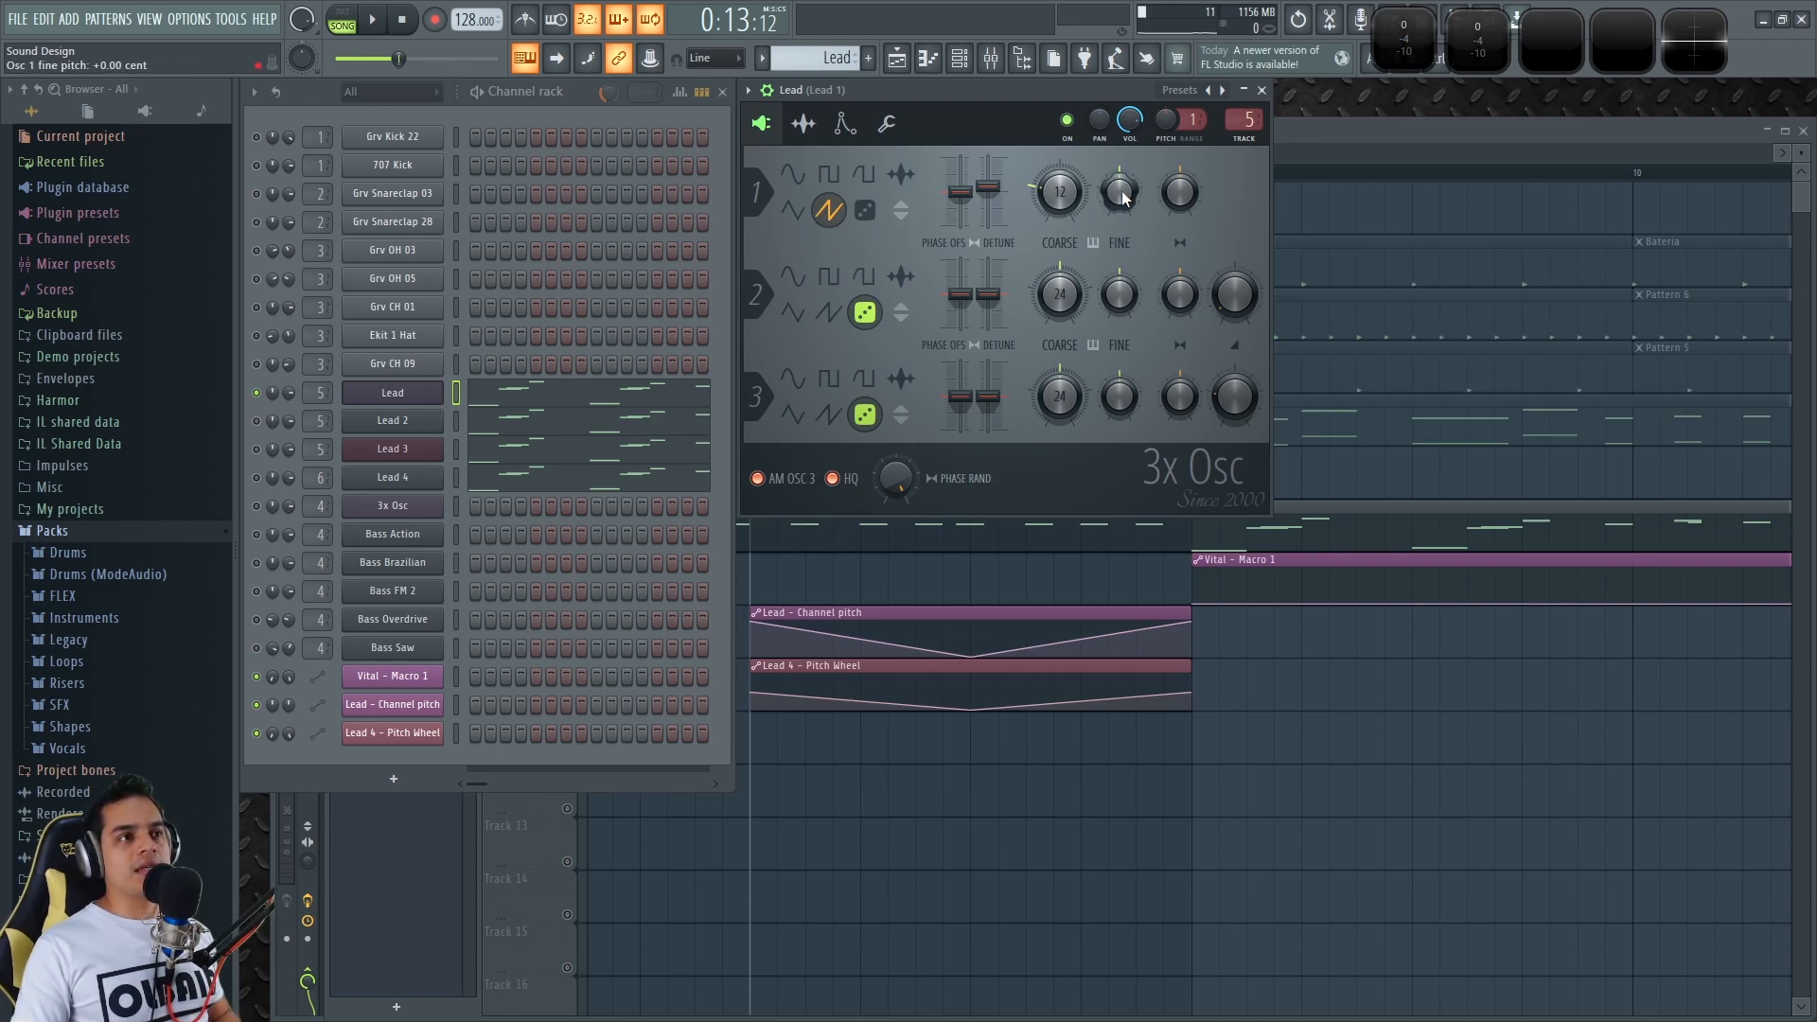
pyautogui.moveTo(1121, 190); pyautogui.dragTo(1121, 231)
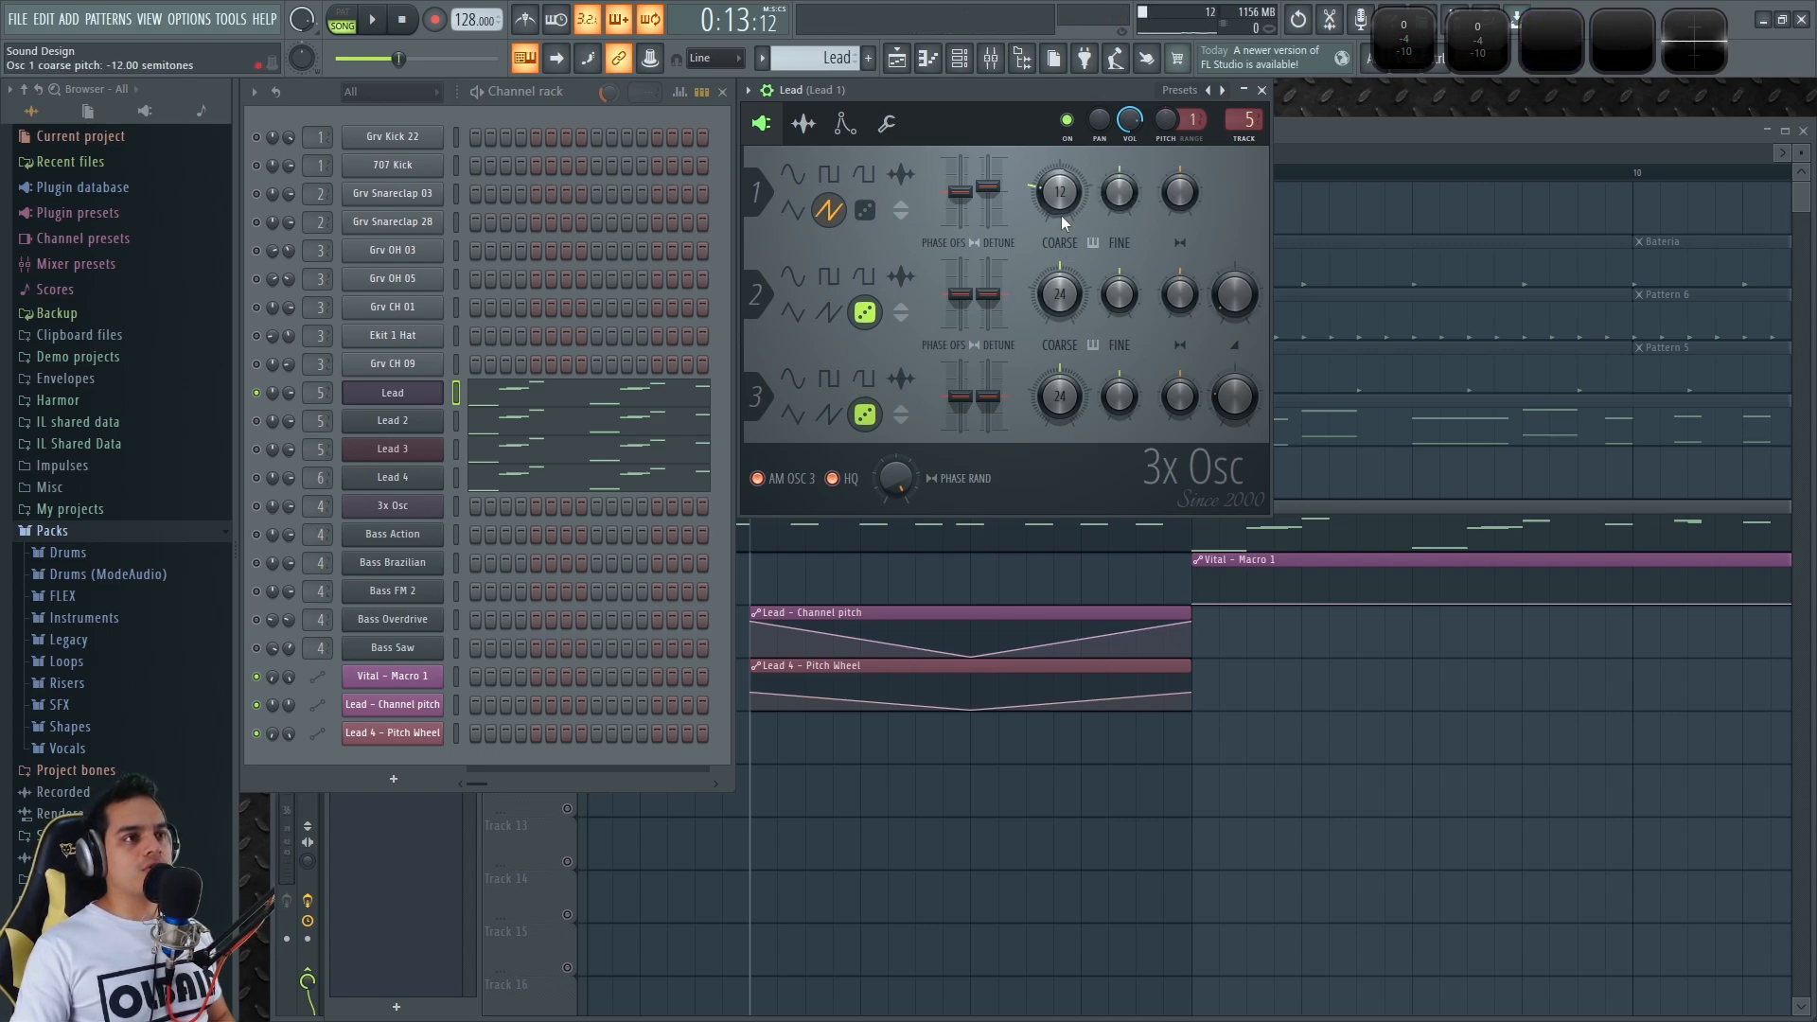
# Open Lead 2's Sytrus, Lead 3's Harmless and Lead 4's Vital in turn to compare
pyautogui.click(393, 421)
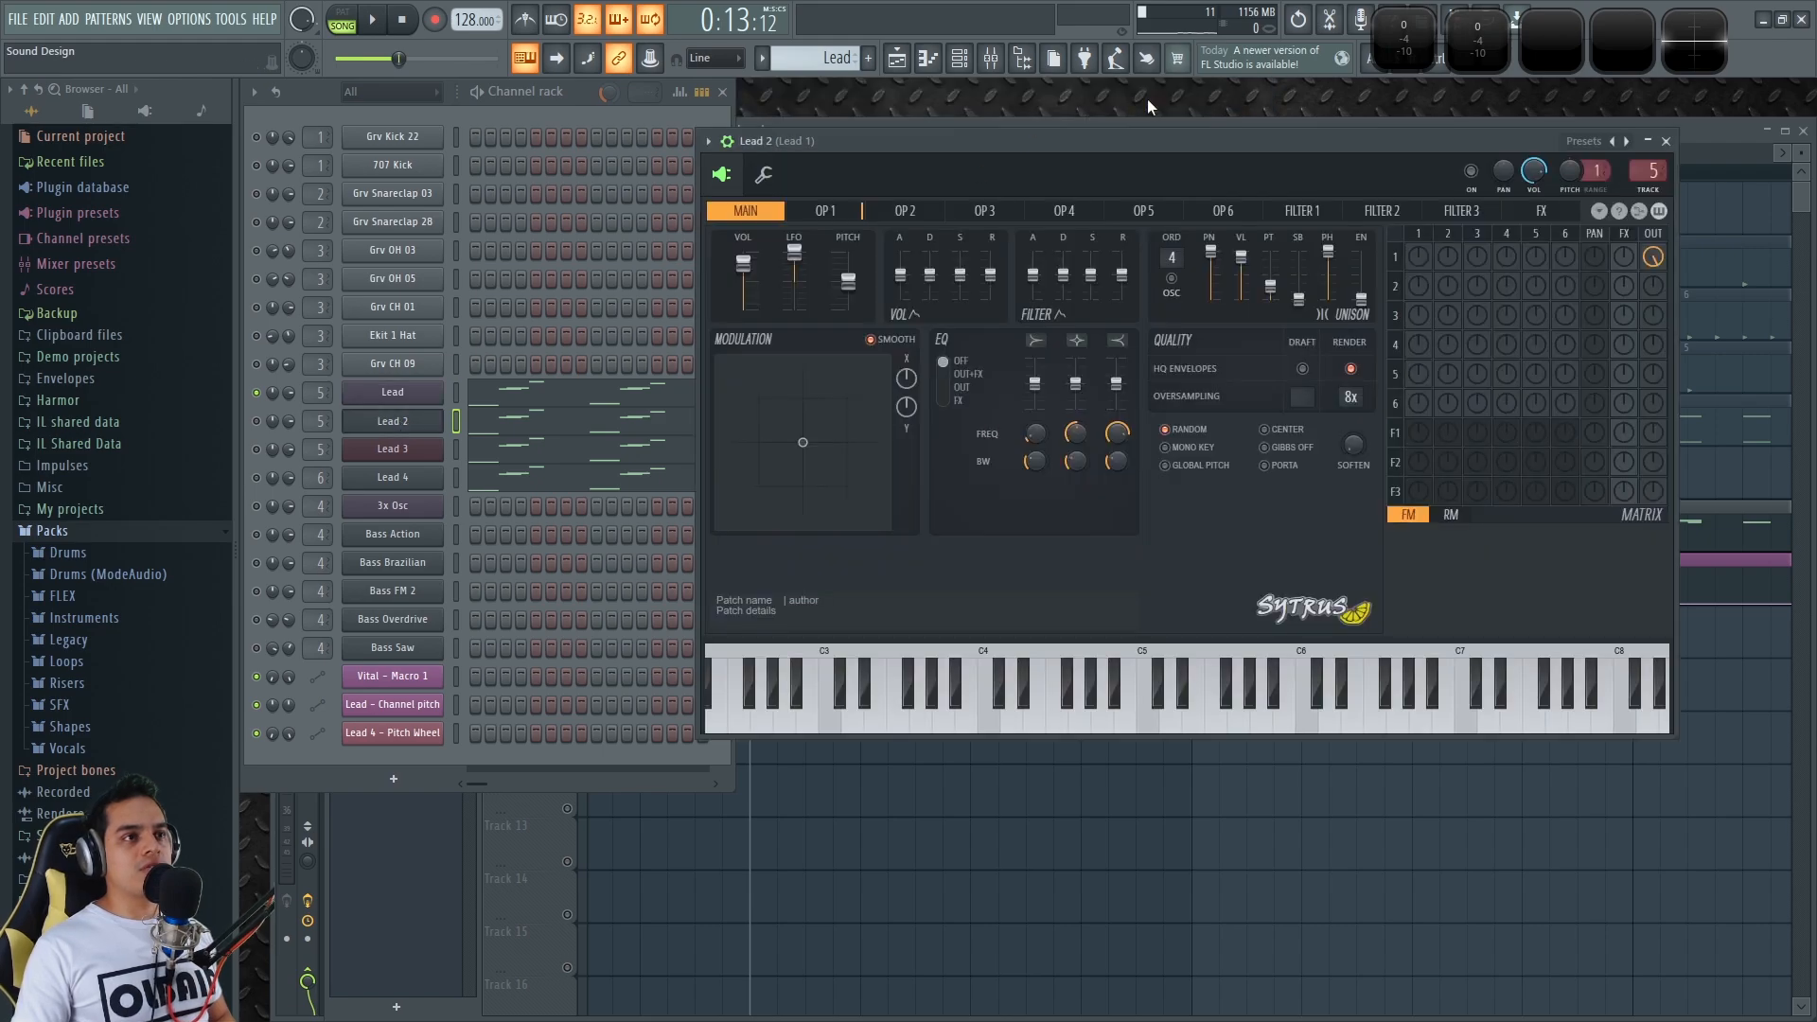
pyautogui.click(413, 451)
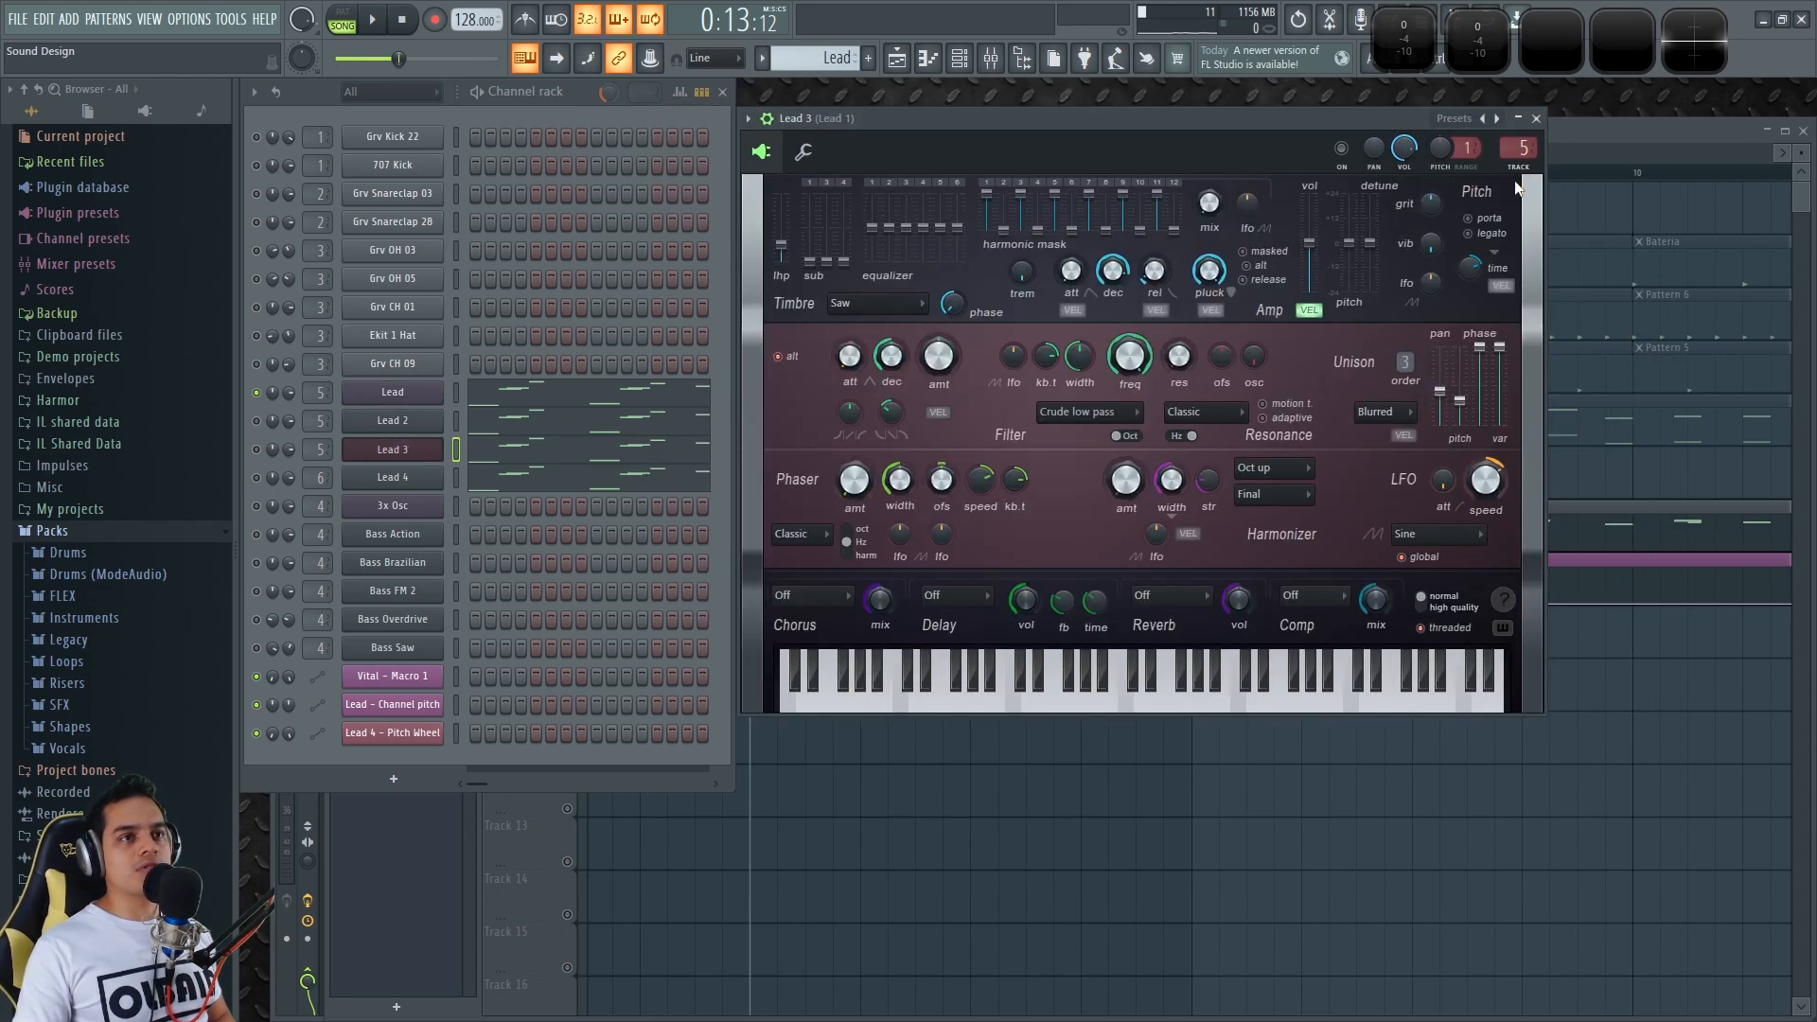
pyautogui.click(413, 479)
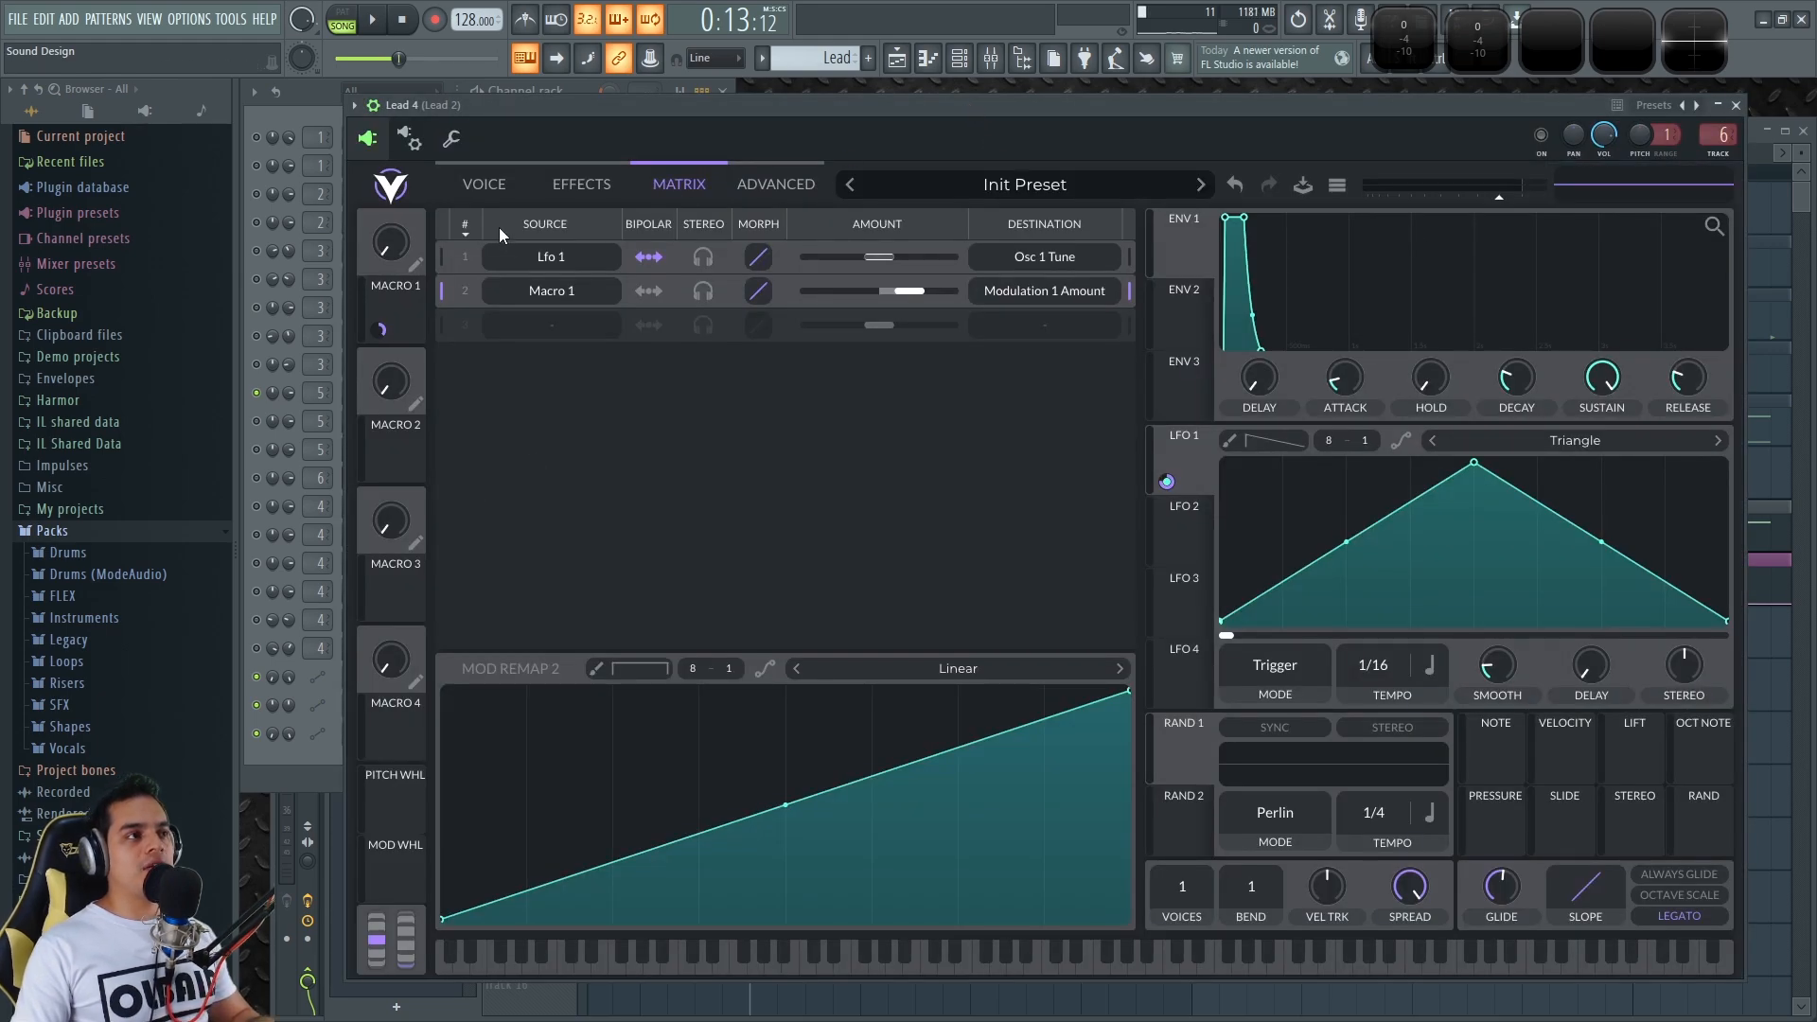
# Raise Lead 4's channel pitch to +100 cents from Vital's Voice settings
pyautogui.click(487, 187)
pyautogui.moveTo(671, 110); pyautogui.dragTo(689, 110)
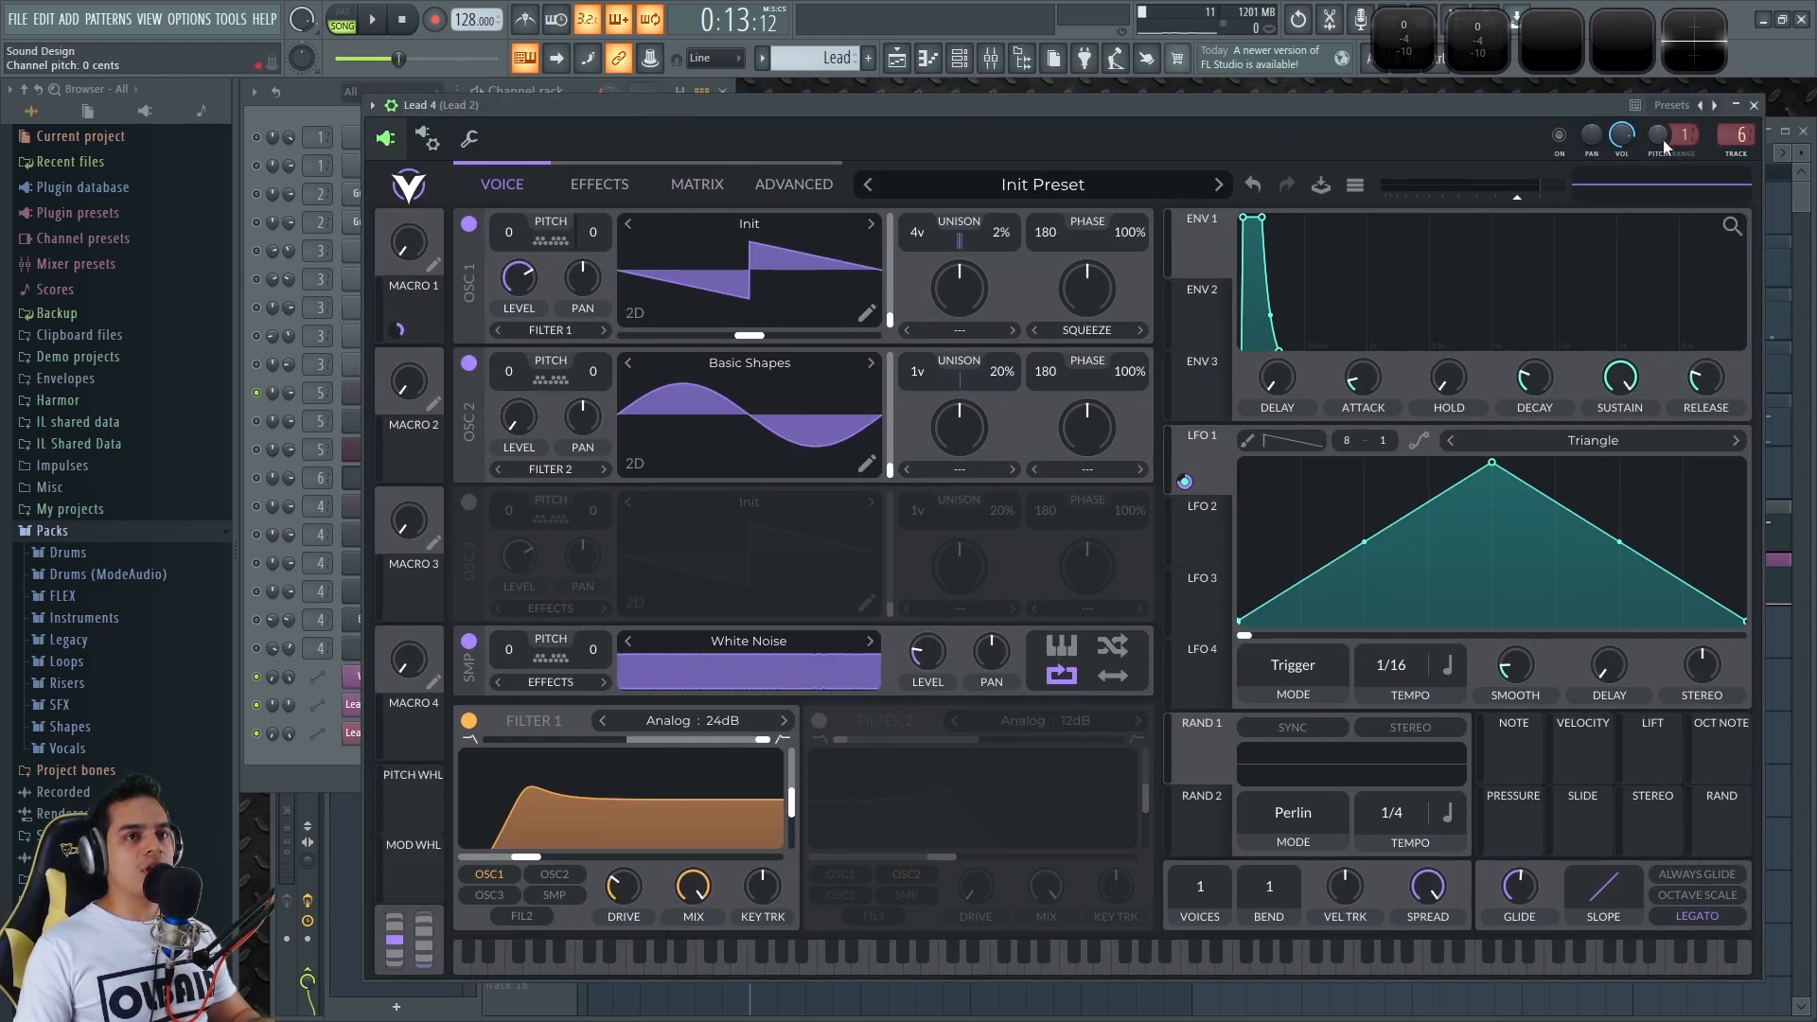
pyautogui.moveTo(1657, 134)
pyautogui.mouseDown()
pyautogui.moveTo(1656, 67)
pyautogui.moveTo(1656, 134)
pyautogui.mouseUp()
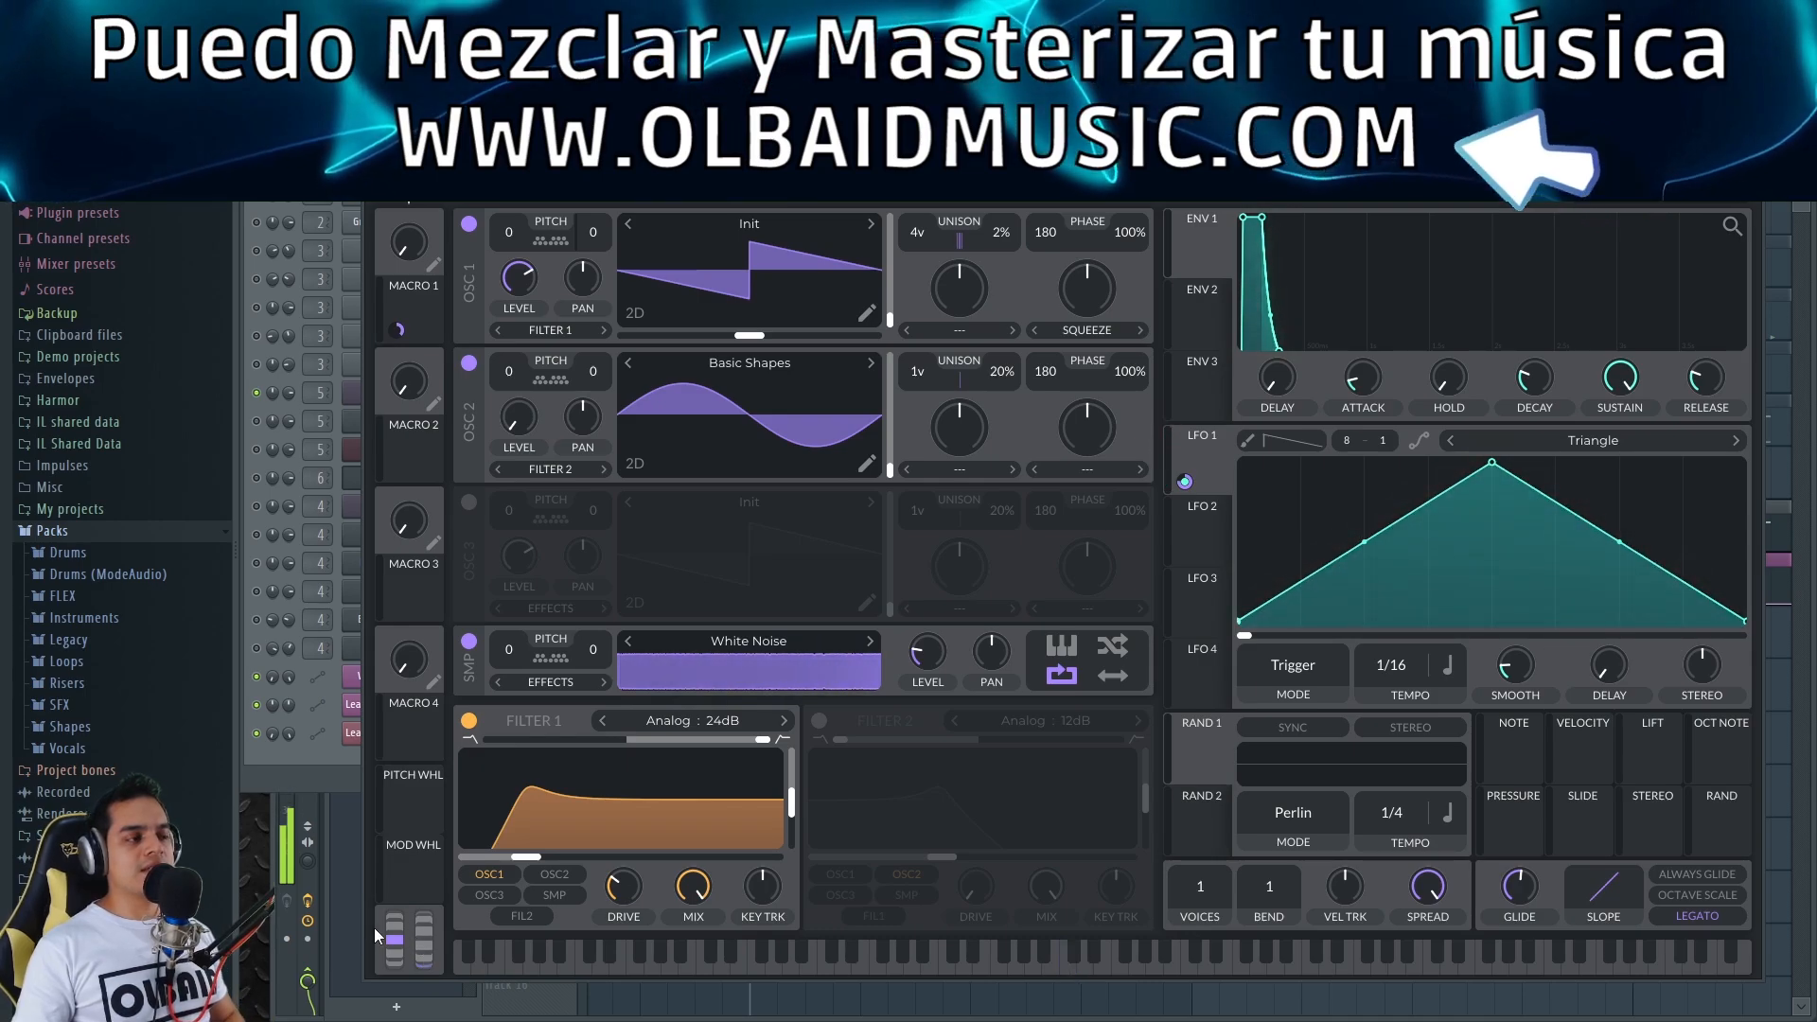
pyautogui.click(257, 648)
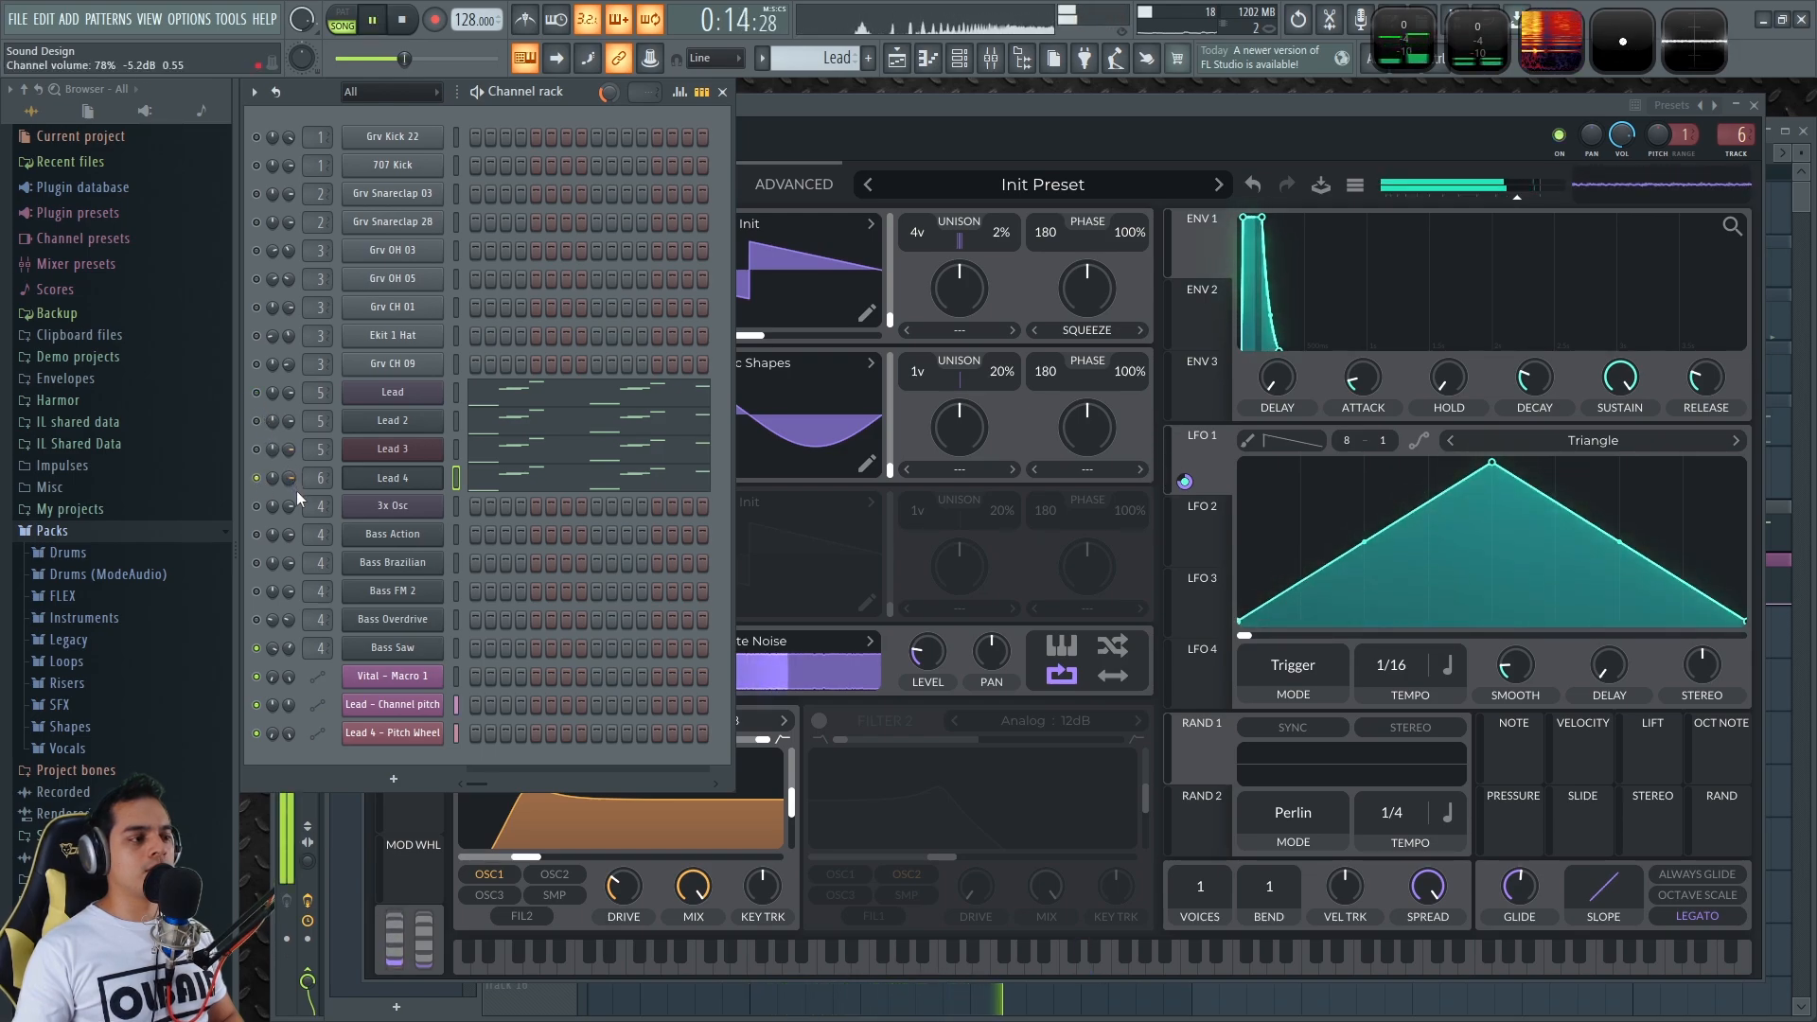
# Stop playback, un-solo Lead 4 so every channel plays, and close Vital
pyautogui.press('space')
pyautogui.rightClick(258, 479)
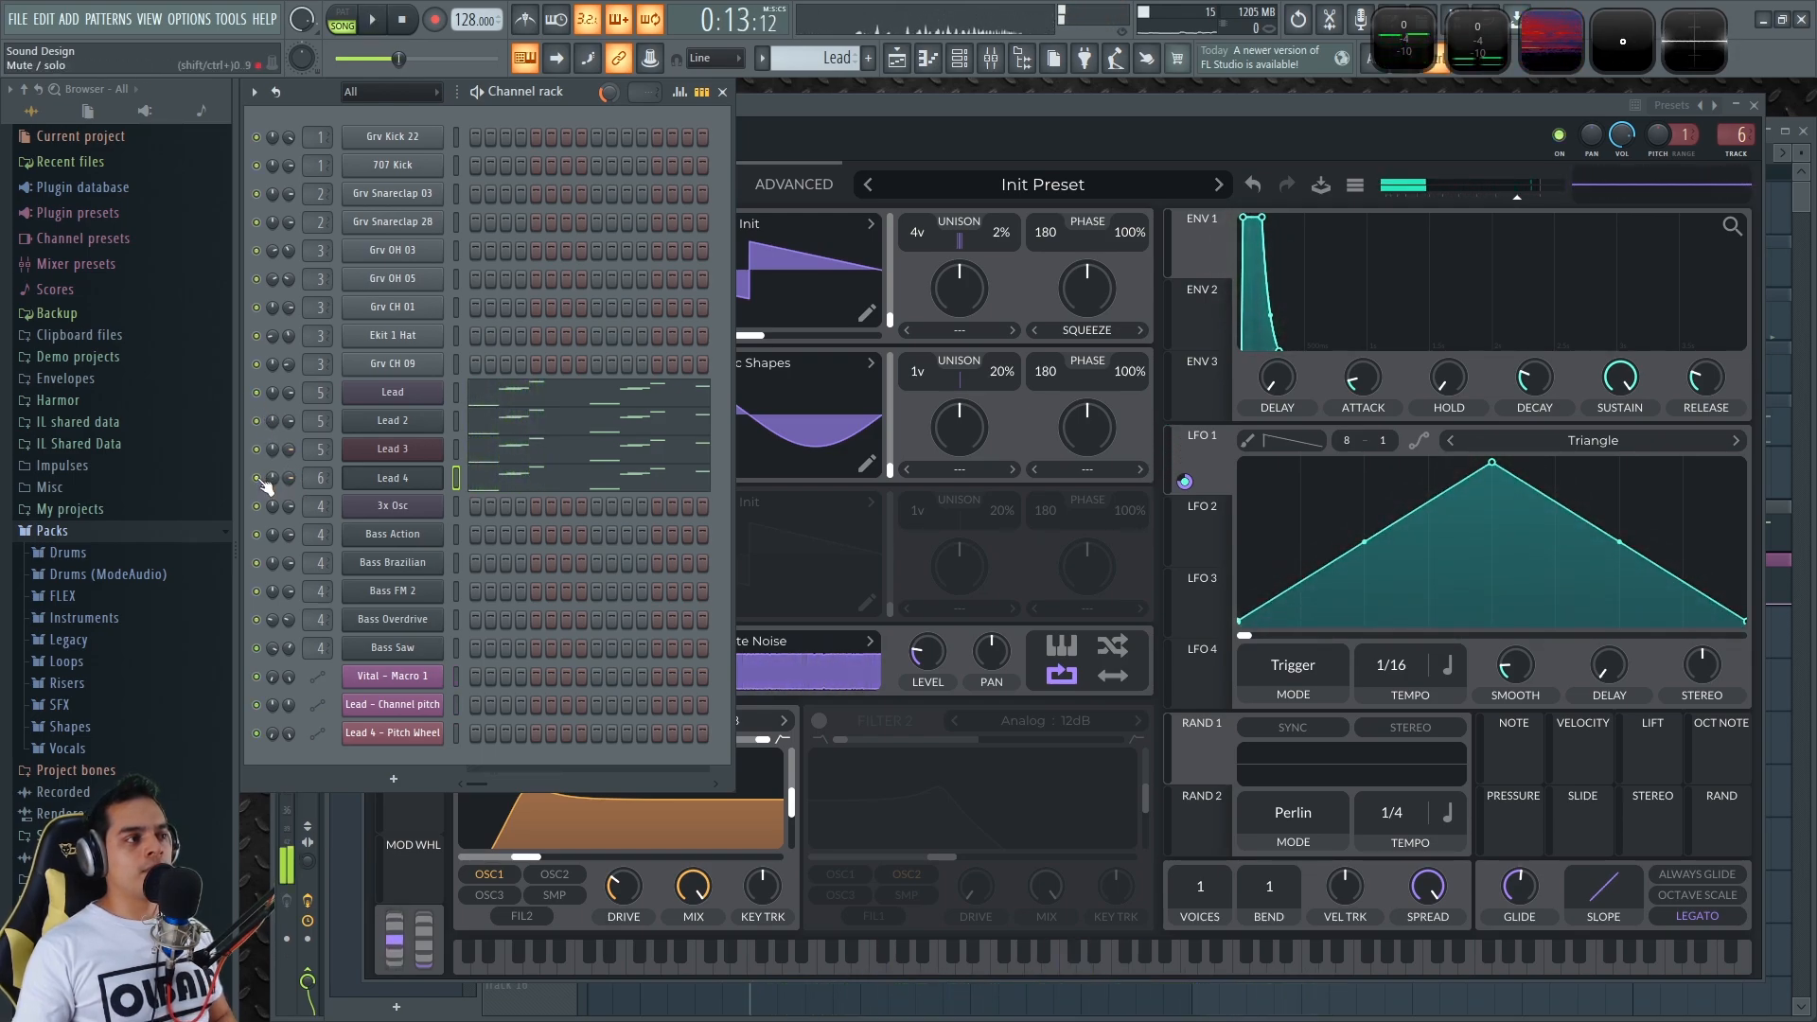
pyautogui.click(1754, 105)
# Return to the Playlist and scroll through the song's automation clips
pyautogui.click(1422, 142)
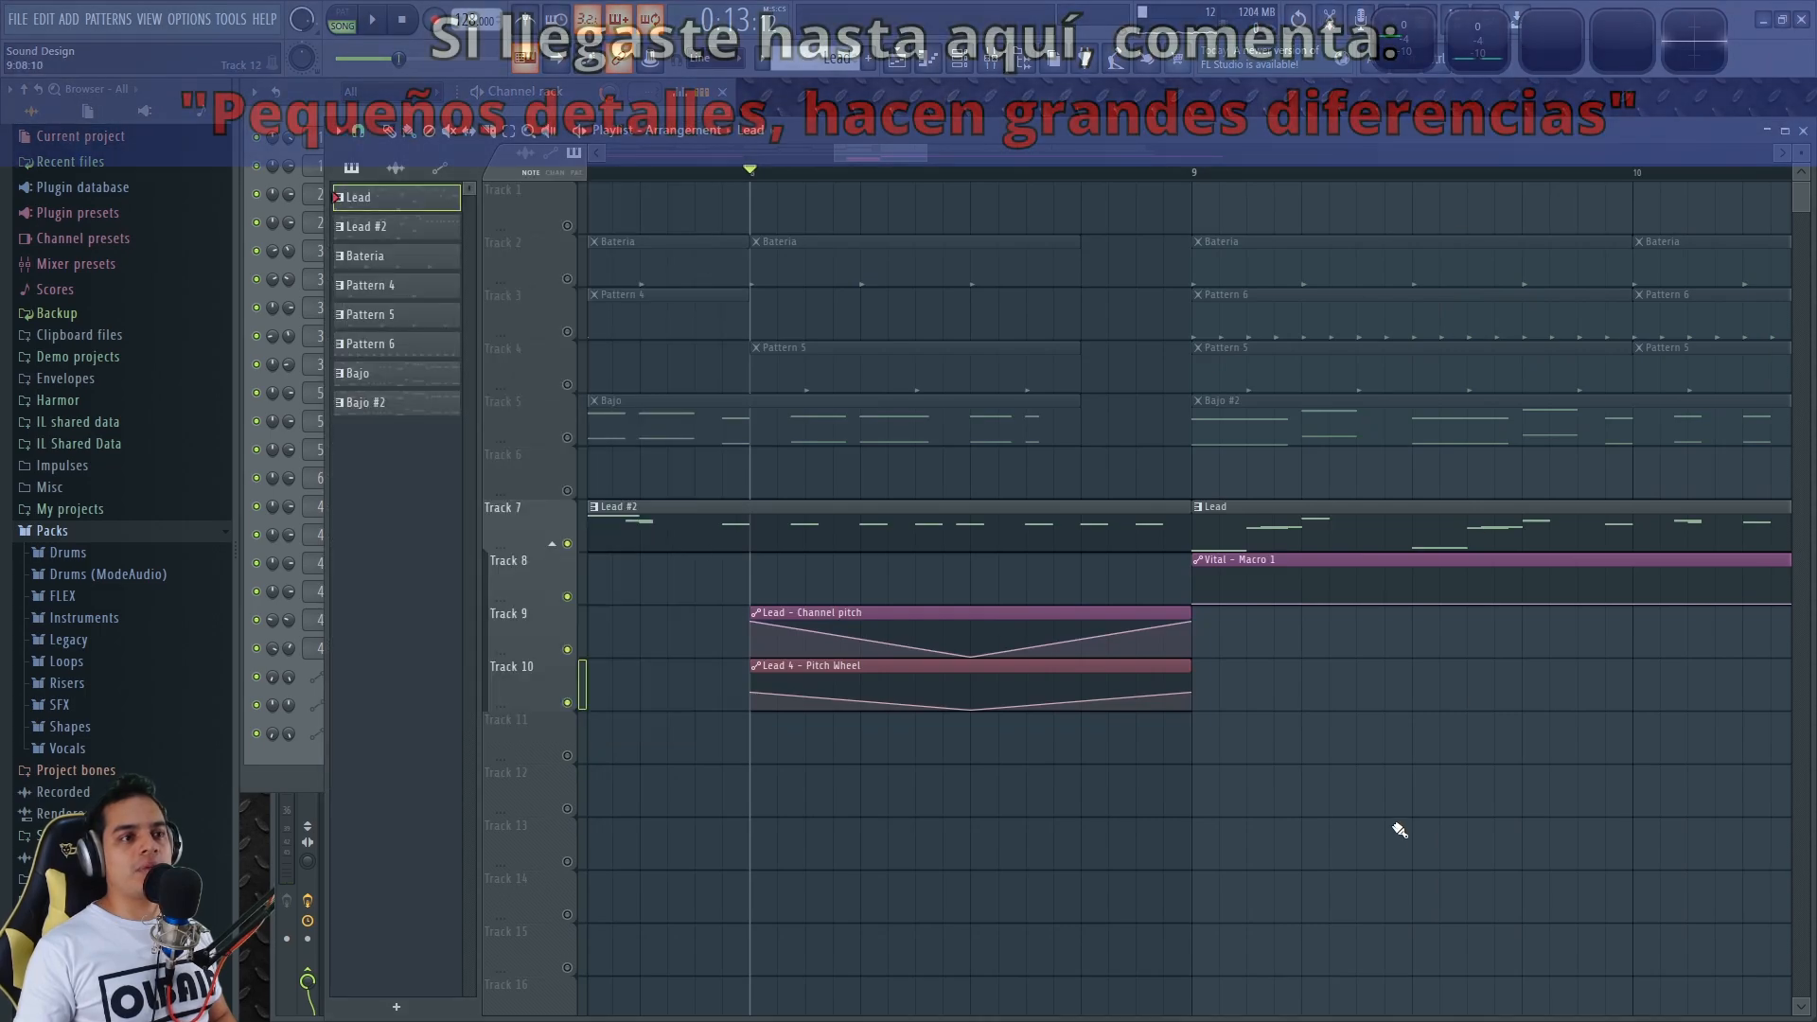
pyautogui.scroll(-9, 1083, 784)
pyautogui.scroll(10, 926, 784)
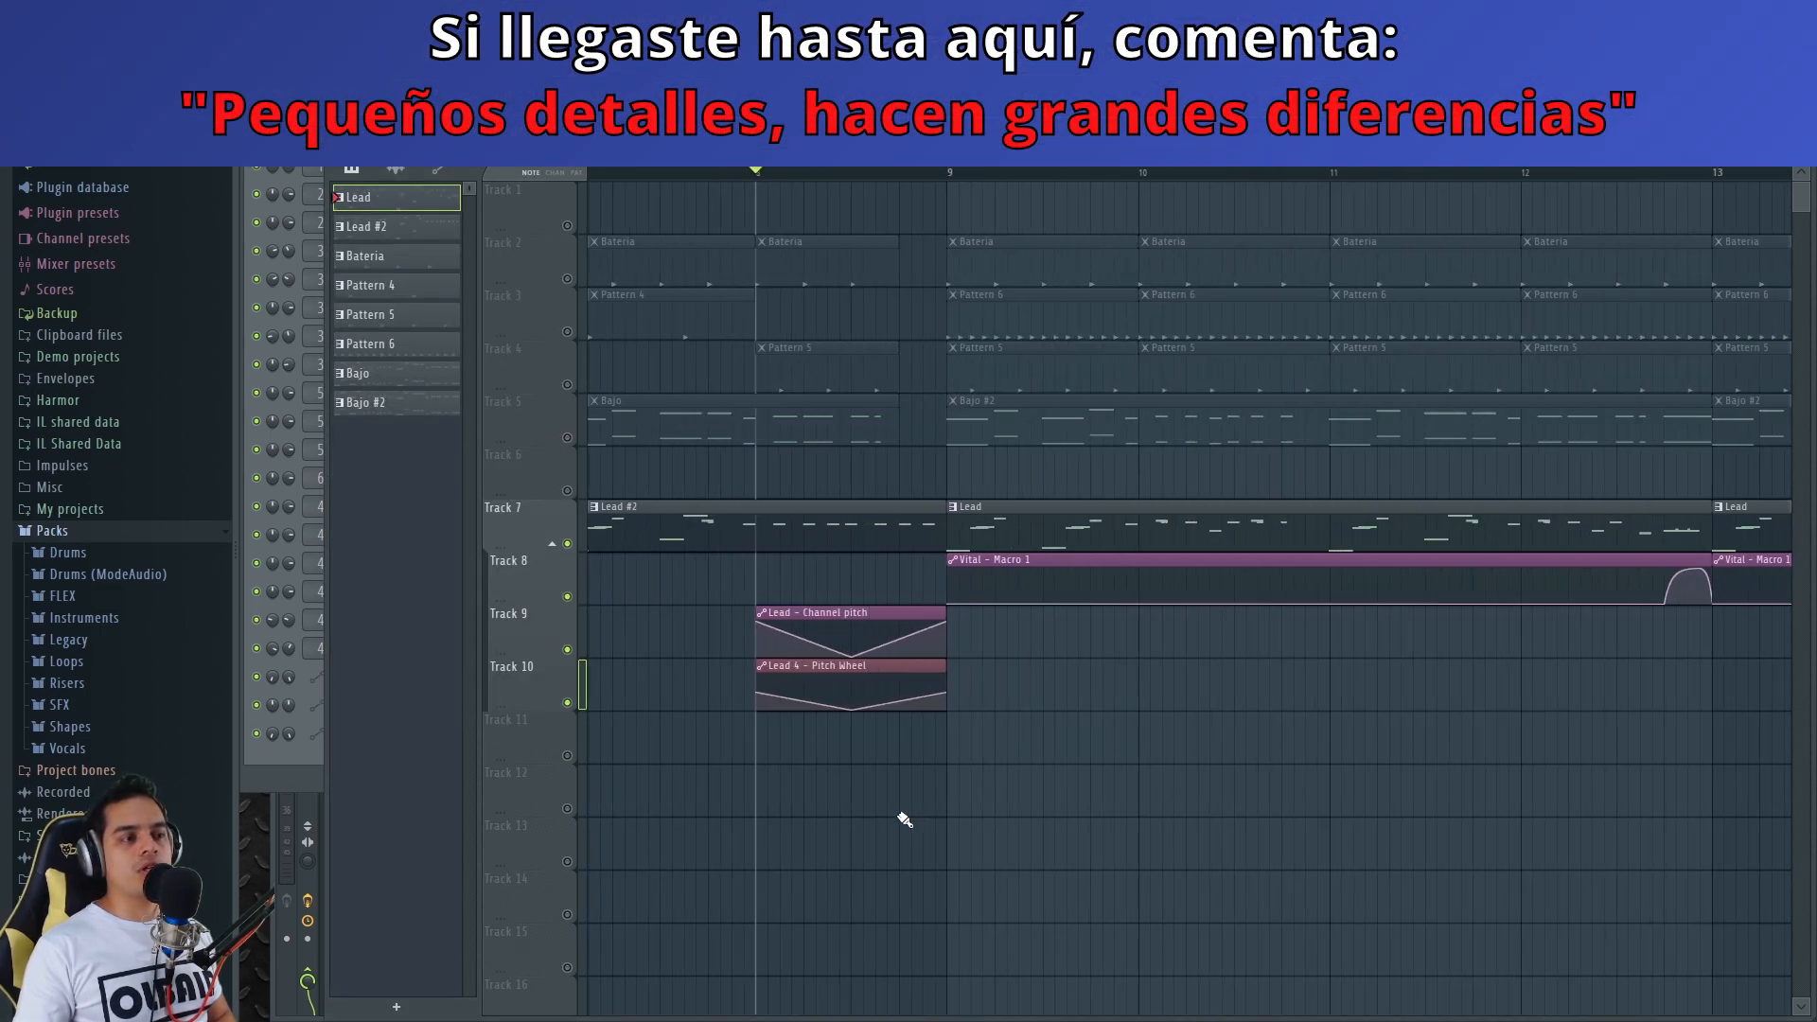
pyautogui.scroll(-5, 1290, 754)
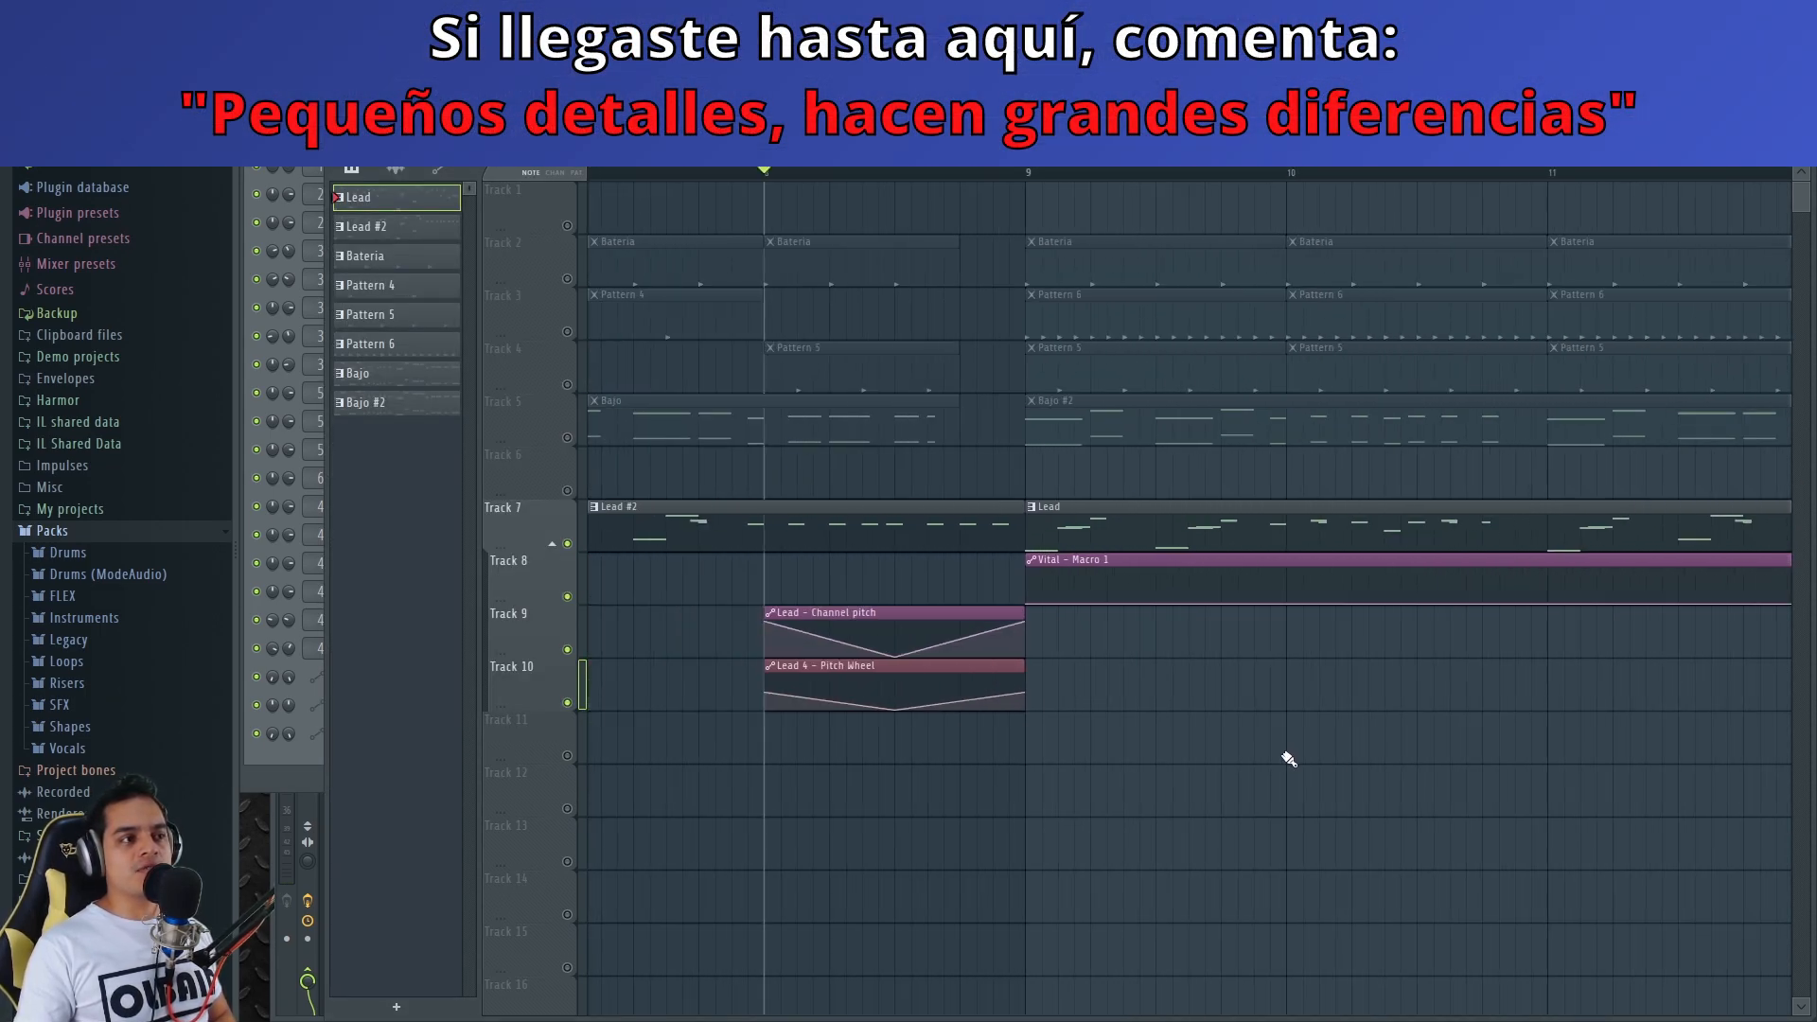
pyautogui.scroll(-5, 897, 820)
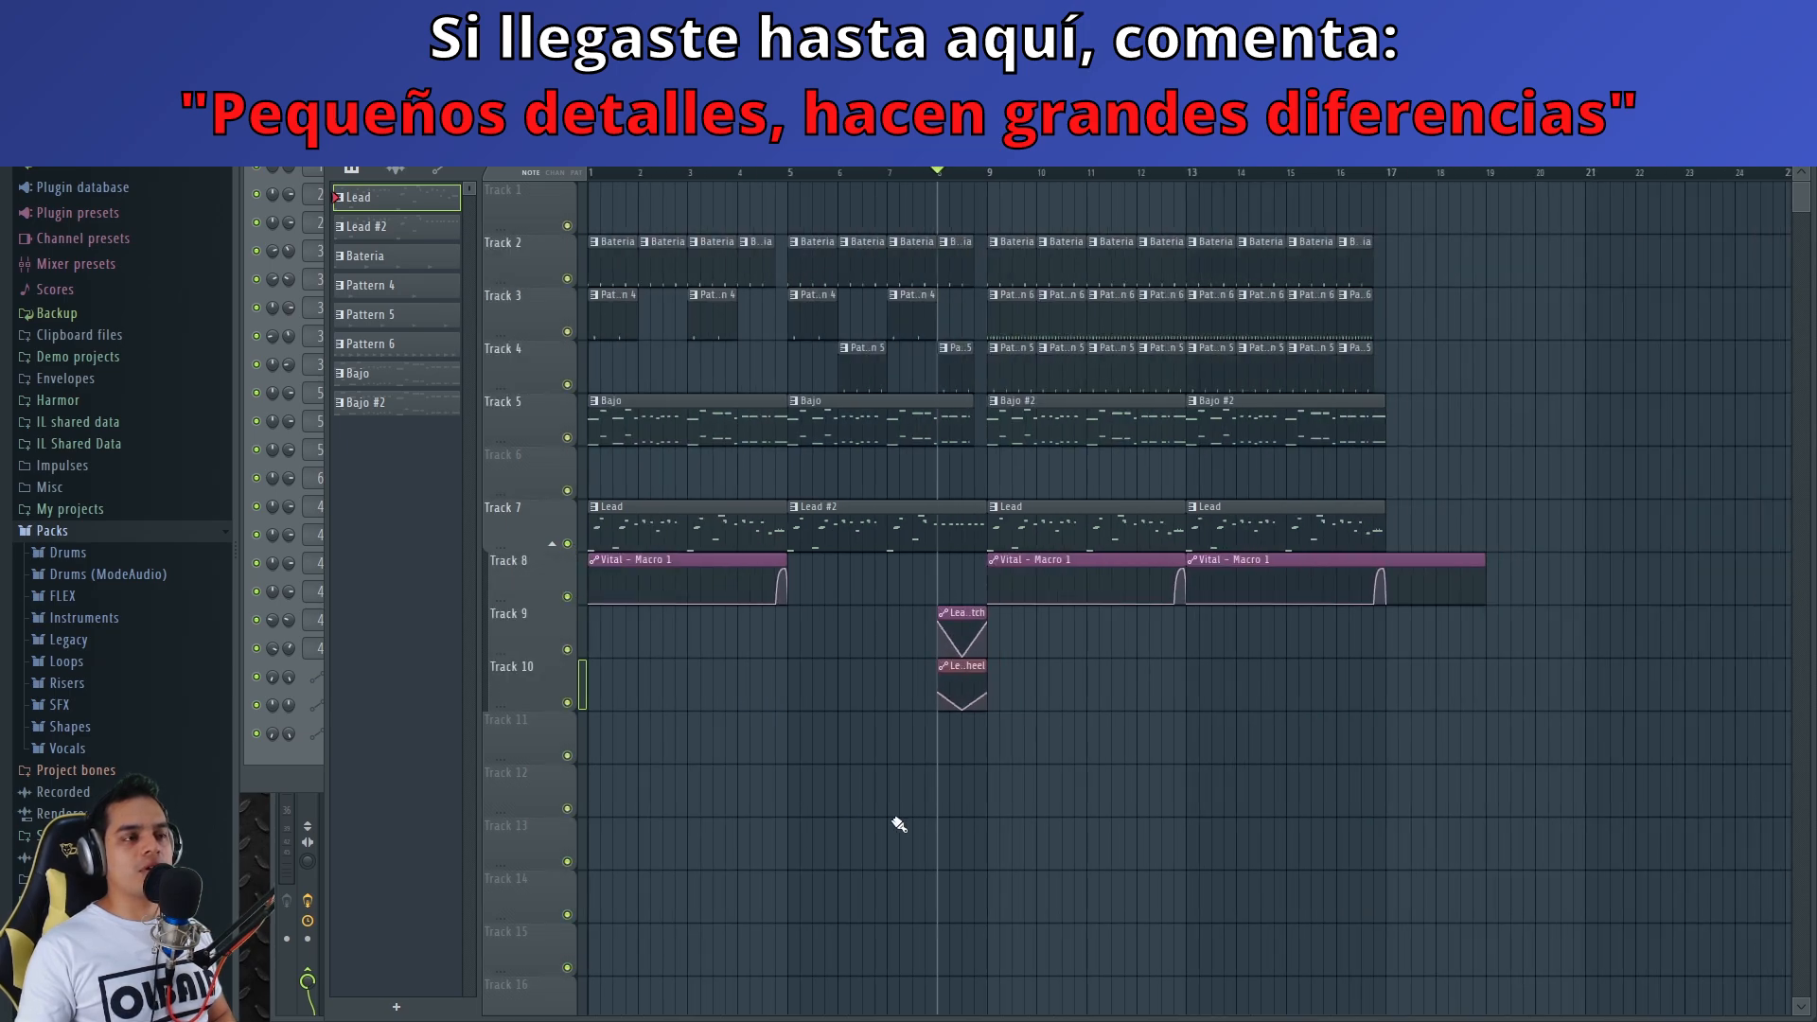